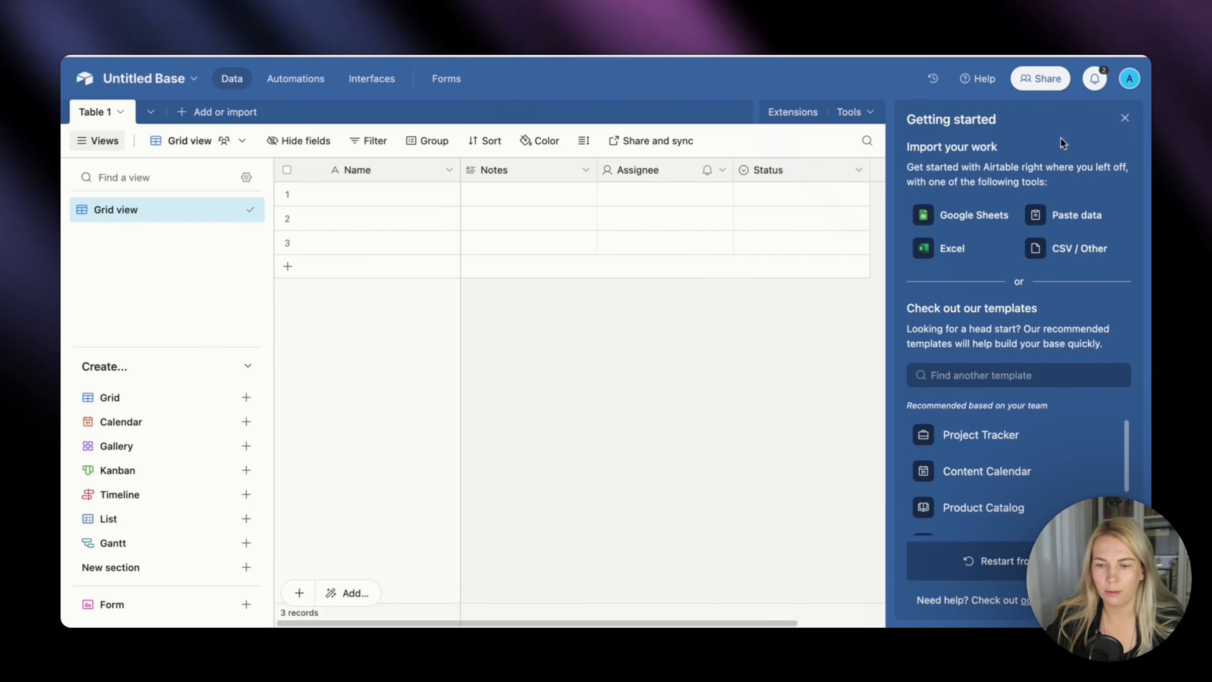
Dismiss the getting-started guide, then name the base Linkedin Posting and give it the bright green color and briefcase icon.
{"action": "left_click", "coordinate": [1124, 118]}
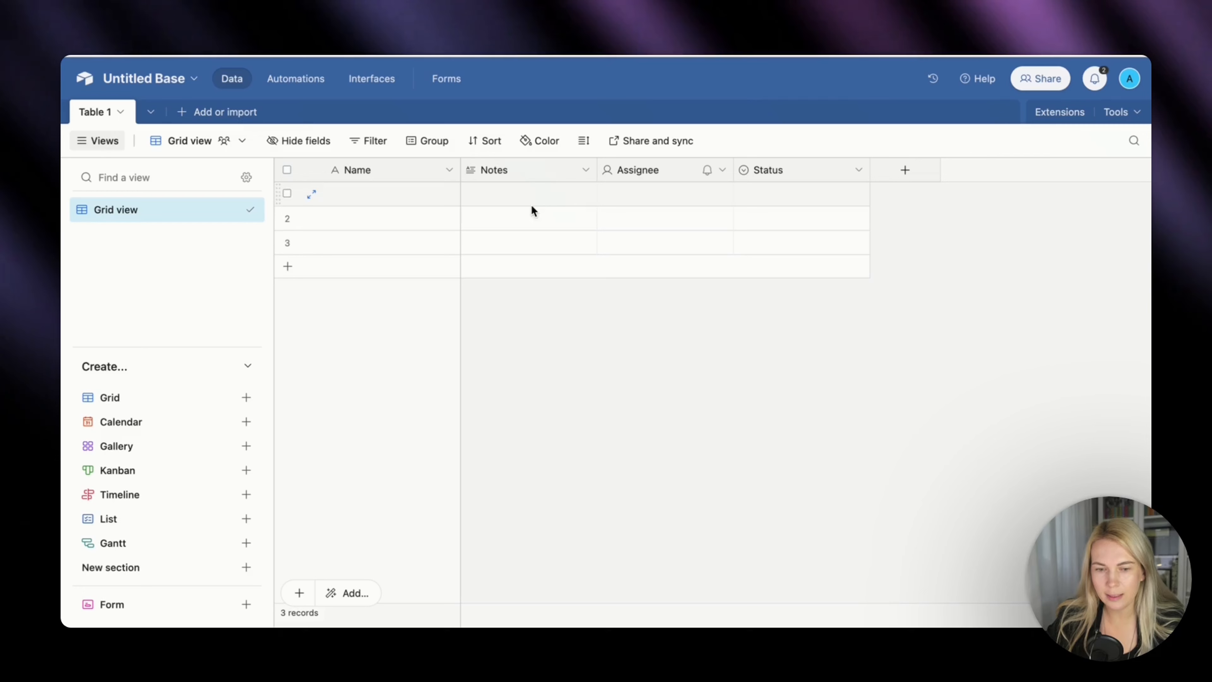
{"action": "left_click", "coordinate": [194, 80]}
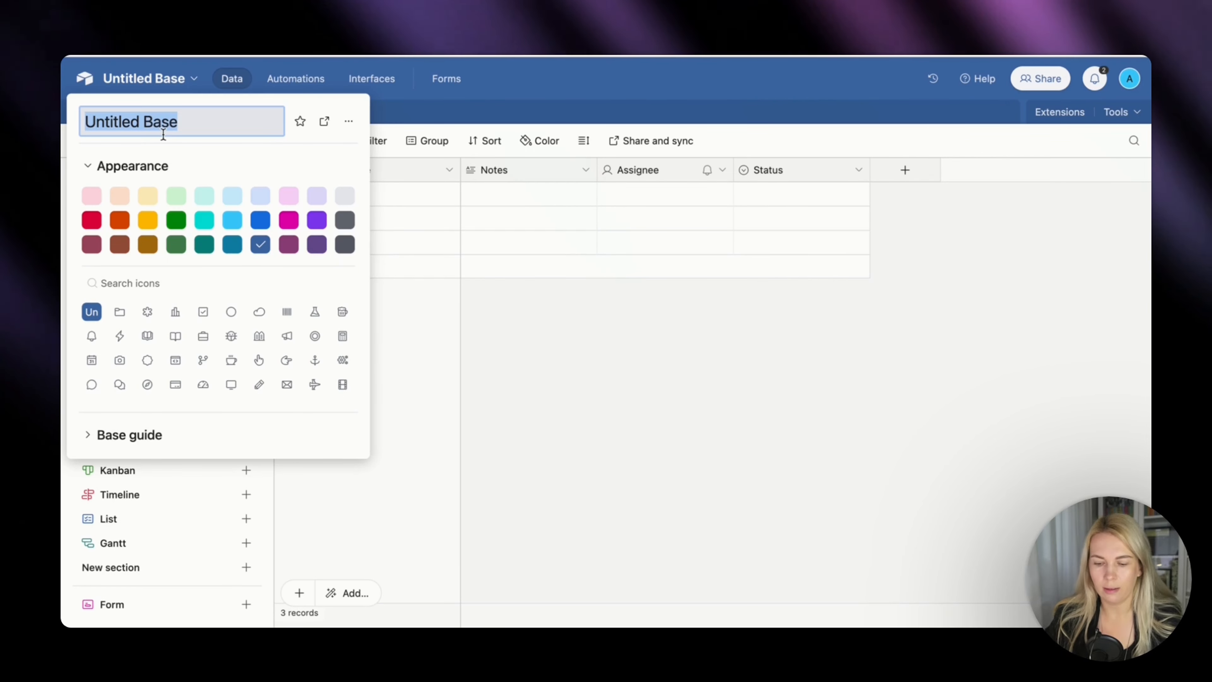
{"action": "type", "text": "Linkedin P"}
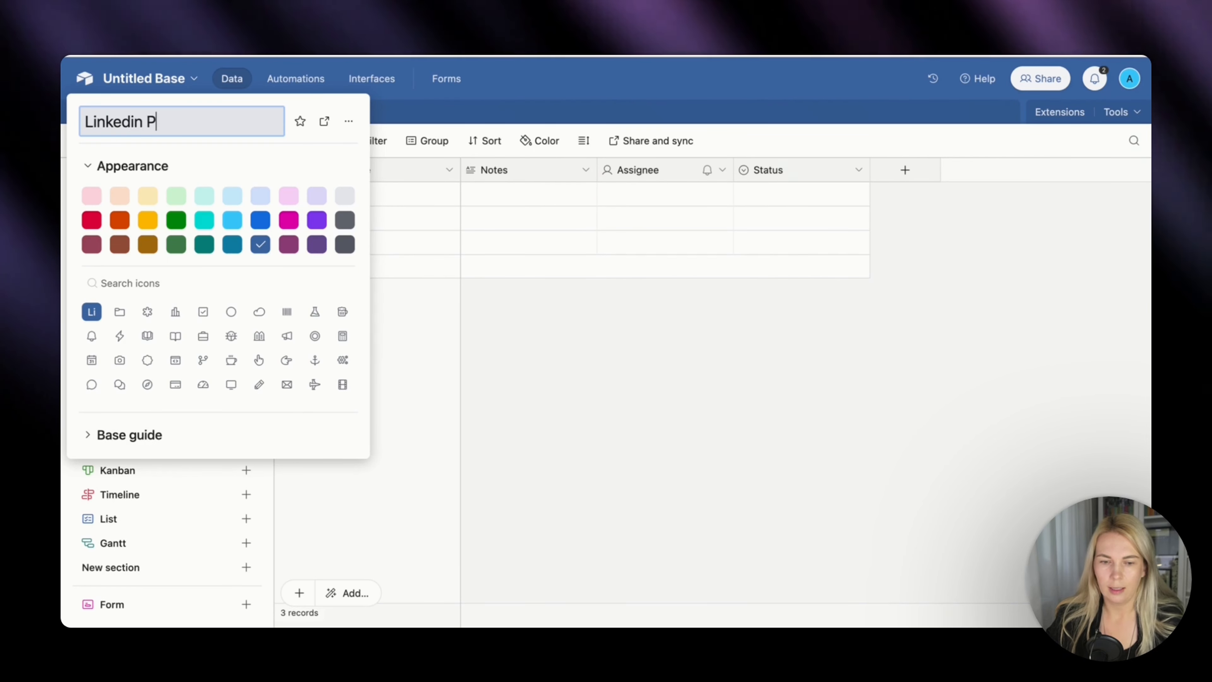
{"action": "type", "text": "osti"}
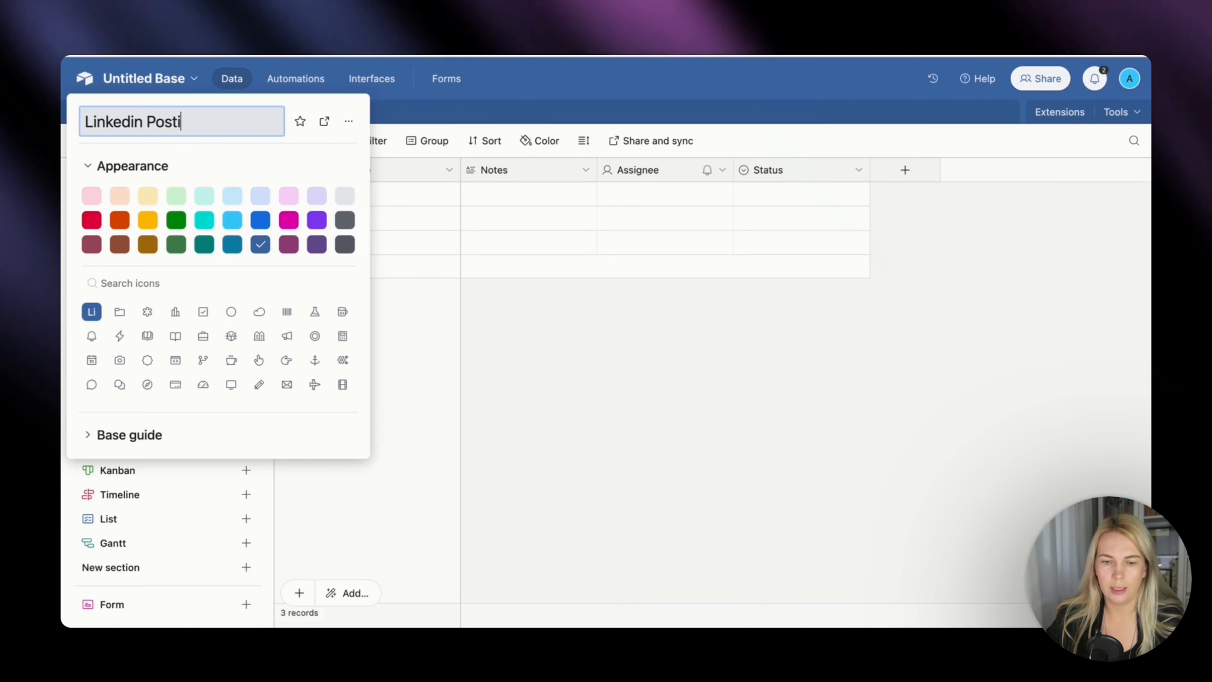
{"action": "type", "text": "ng"}
{"action": "left_click", "coordinate": [176, 220]}
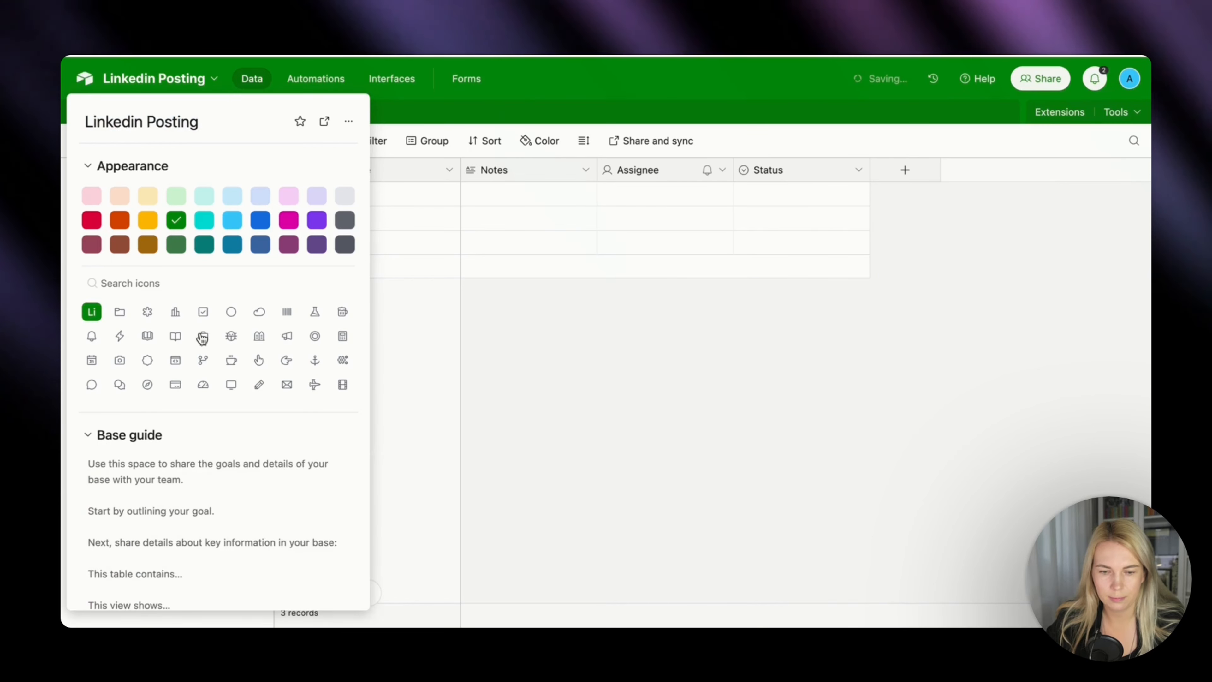
{"action": "left_click", "coordinate": [405, 370]}
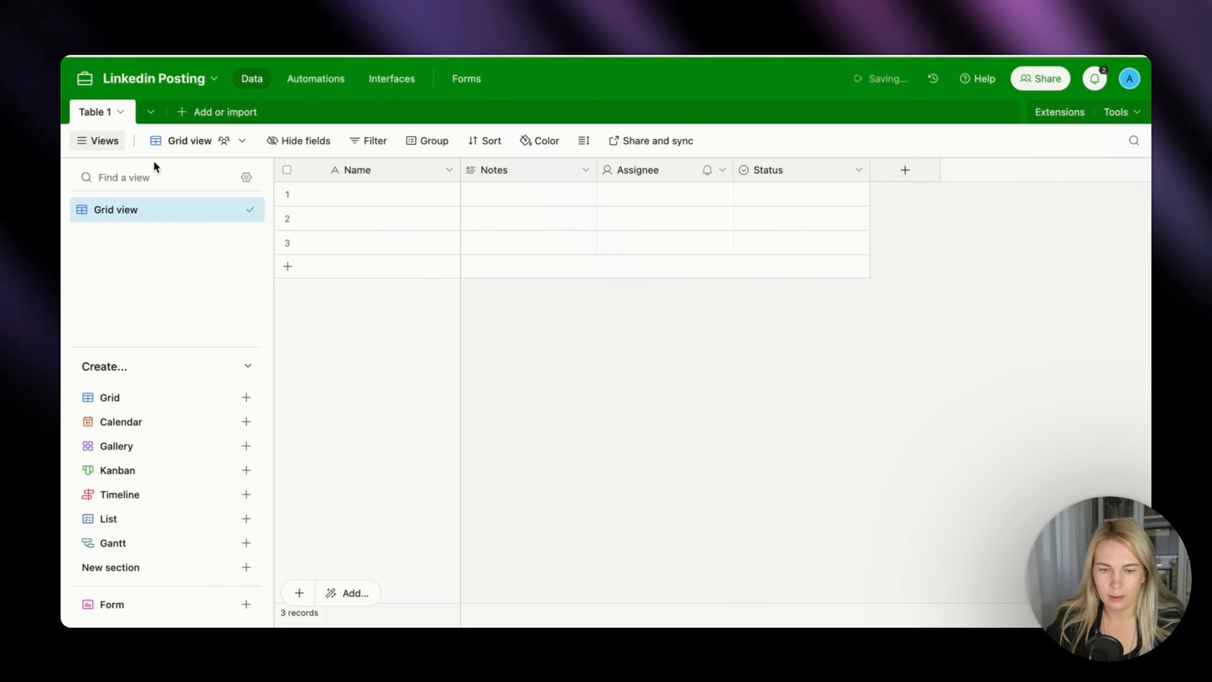
Rename Table 1 to LinkedIn Ideas and save the new table name.
{"action": "left_click", "coordinate": [119, 114]}
{"action": "left_click", "coordinate": [210, 191]}
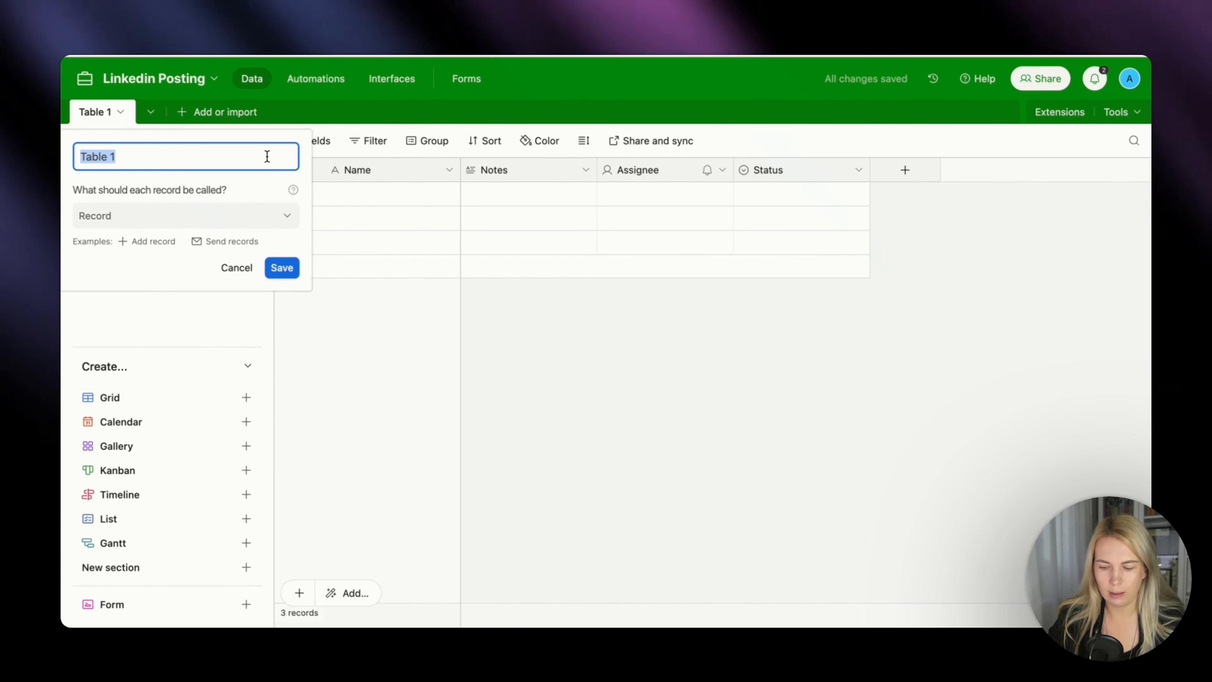
{"action": "type", "text": "LinkedIn Ideas"}
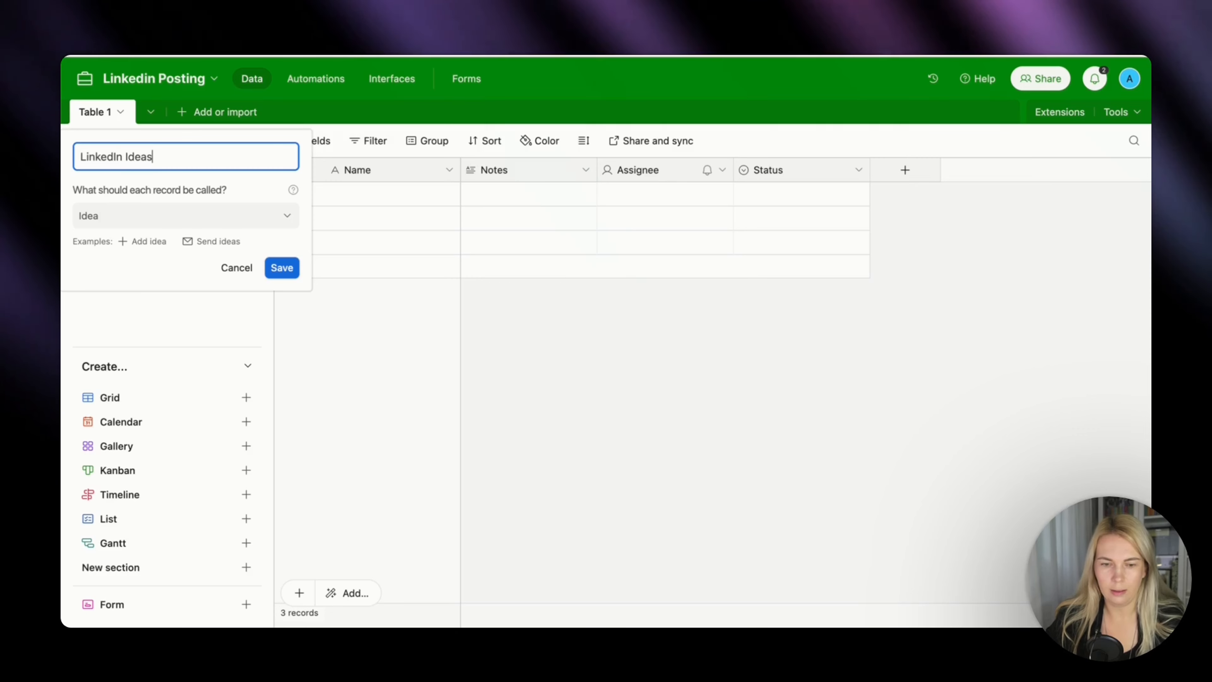
{"action": "left_click", "coordinate": [283, 268]}
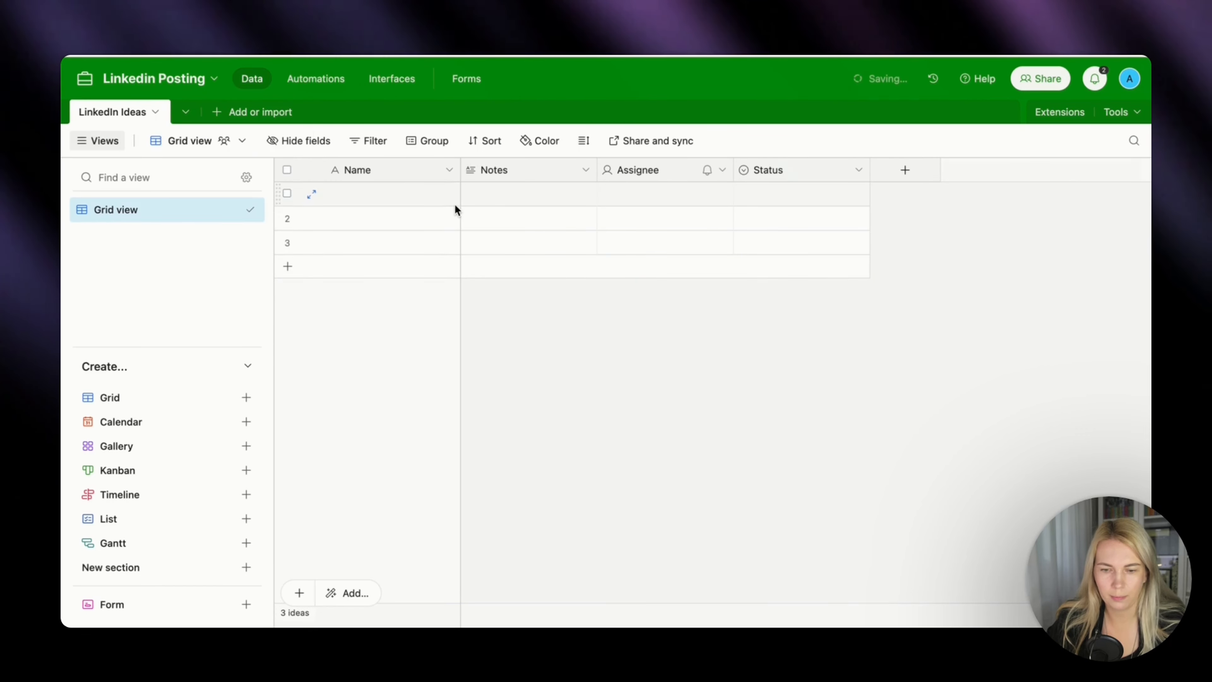
Rename the primary Name field to Content Ideas and change its type to Long text.
{"action": "left_click", "coordinate": [449, 171]}
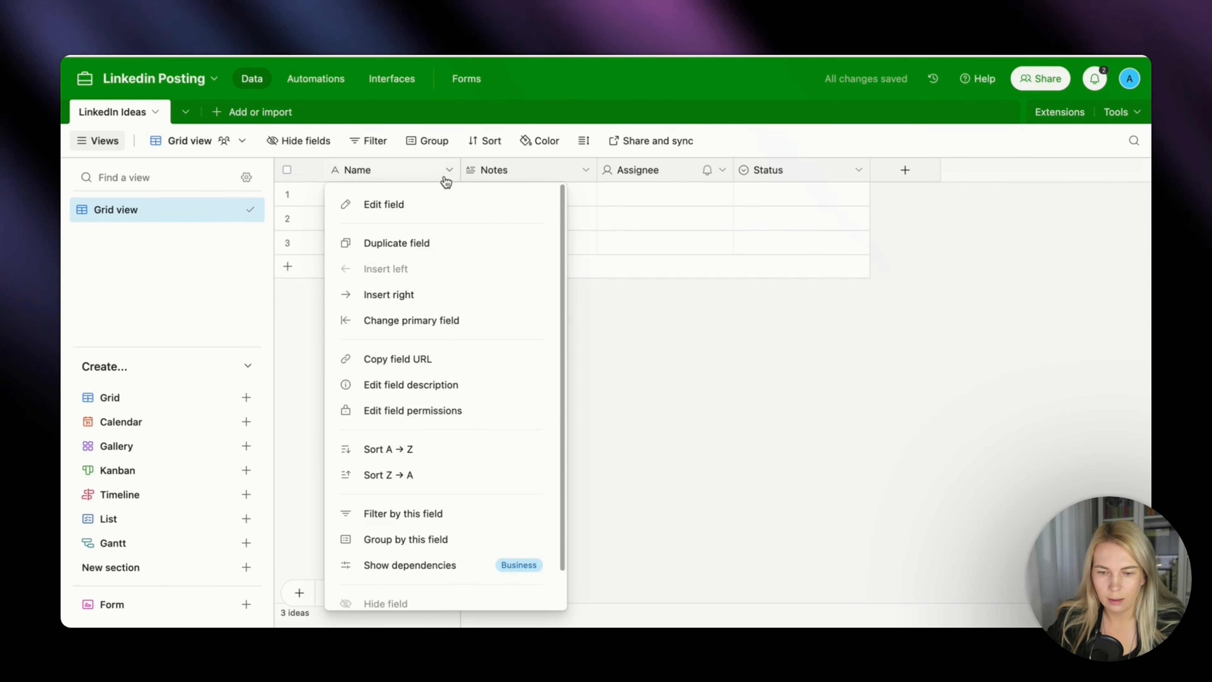
{"action": "left_click", "coordinate": [432, 207]}
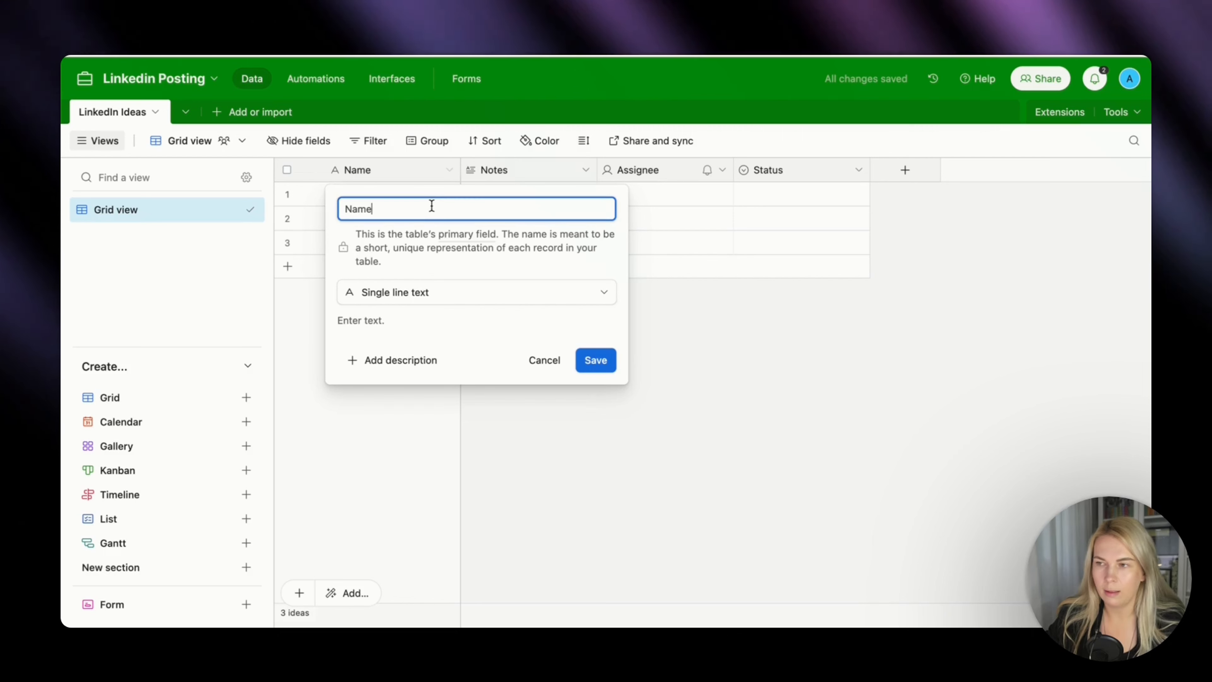
{"action": "type", "text": "Cont"}
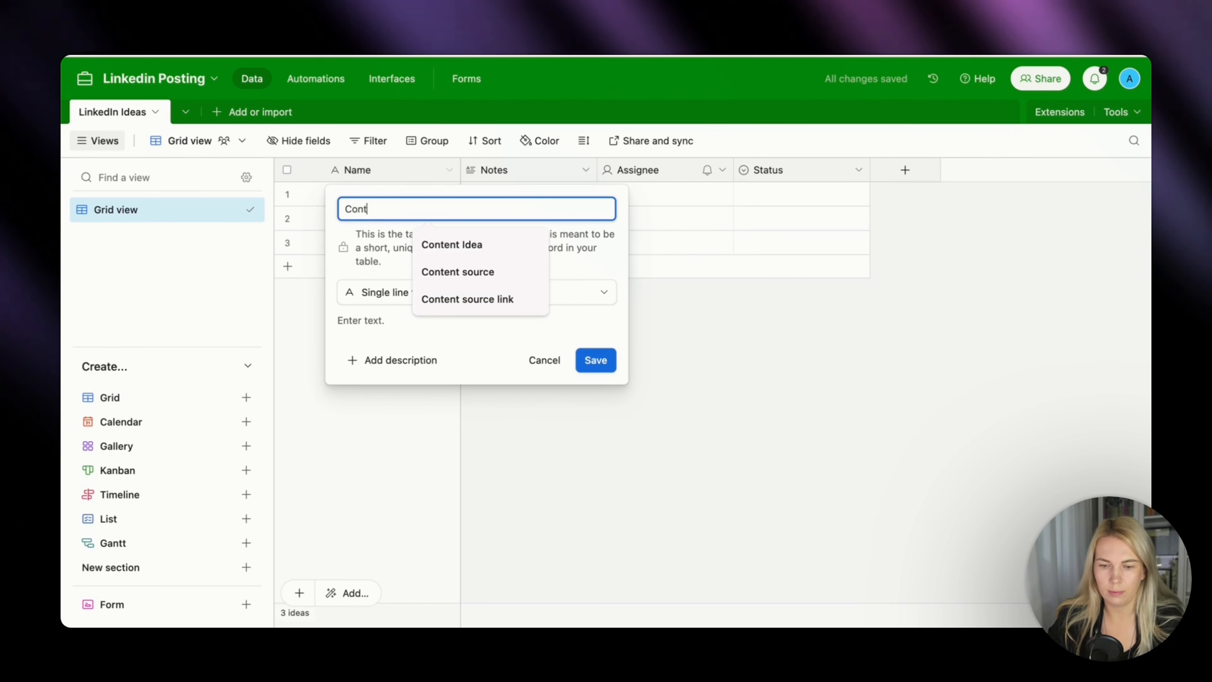
{"action": "type", "text": "ent Ideas"}
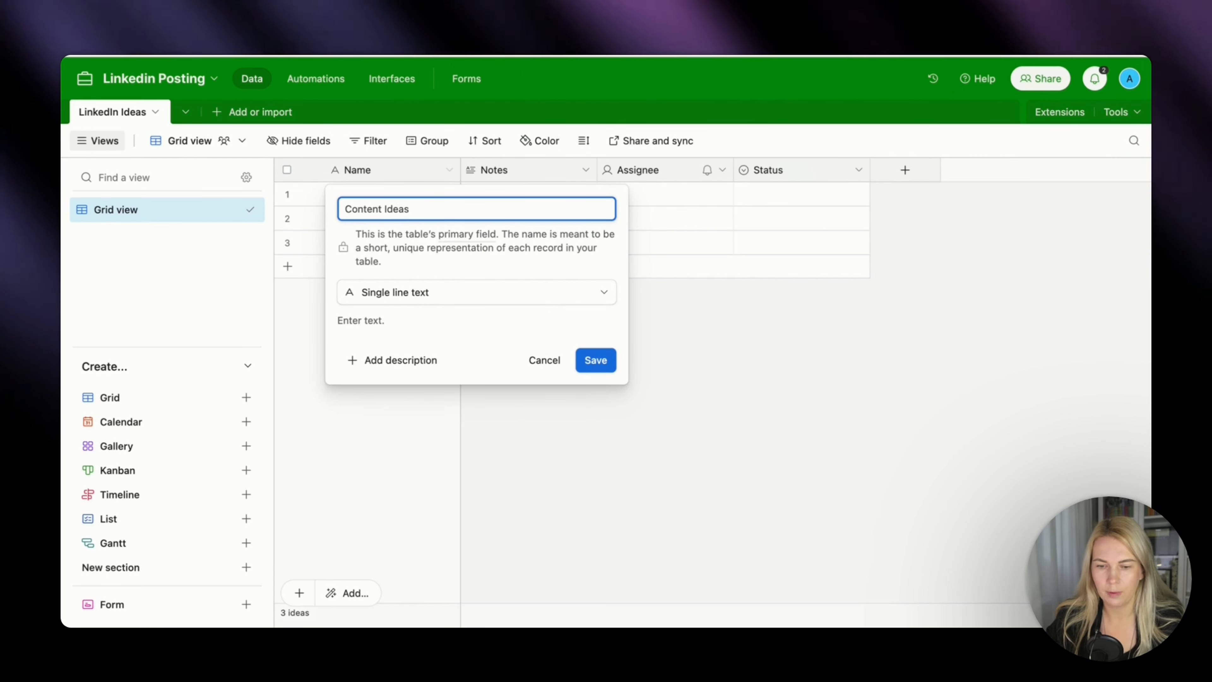
{"action": "left_click", "coordinate": [441, 291]}
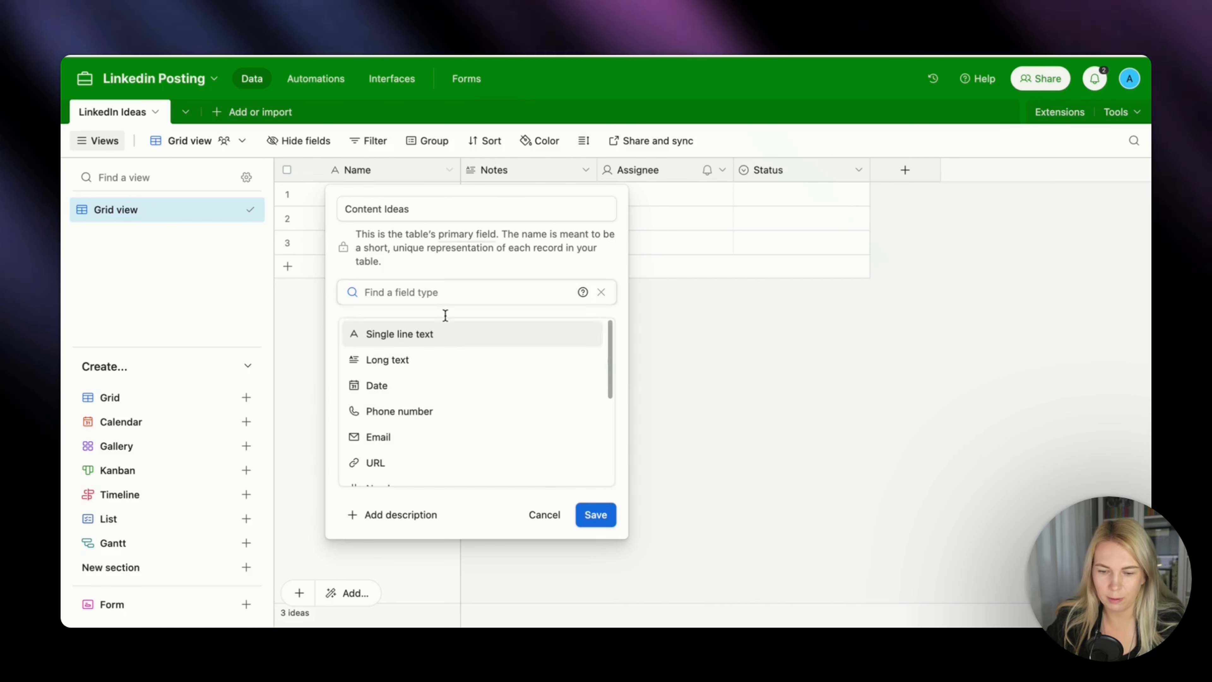
{"action": "left_click", "coordinate": [441, 360]}
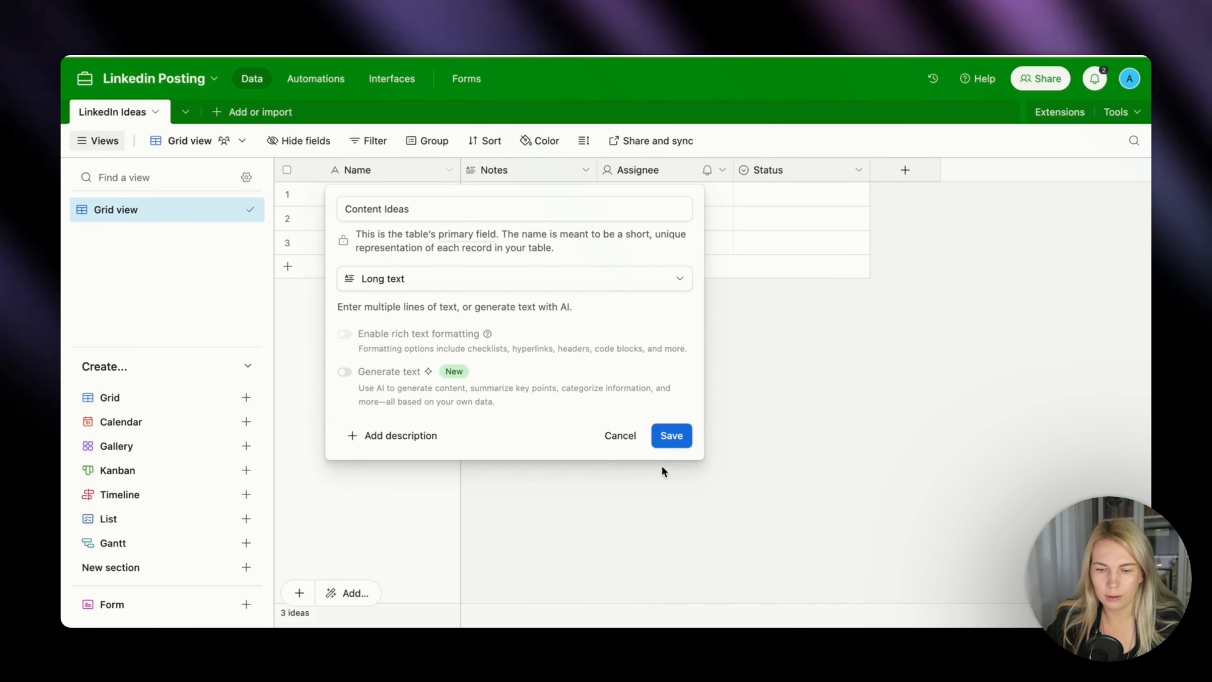
{"action": "left_click", "coordinate": [671, 436]}
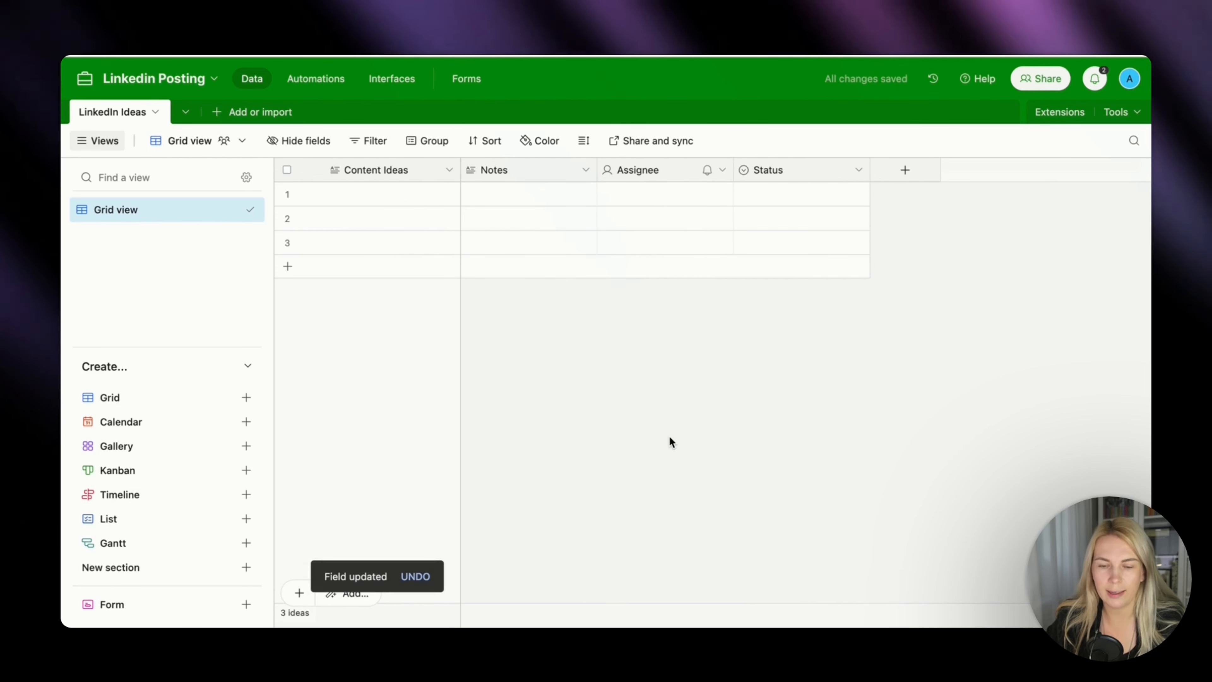
Rename the Notes field to Date Created and change its type to Created time.
{"action": "left_click", "coordinate": [587, 171]}
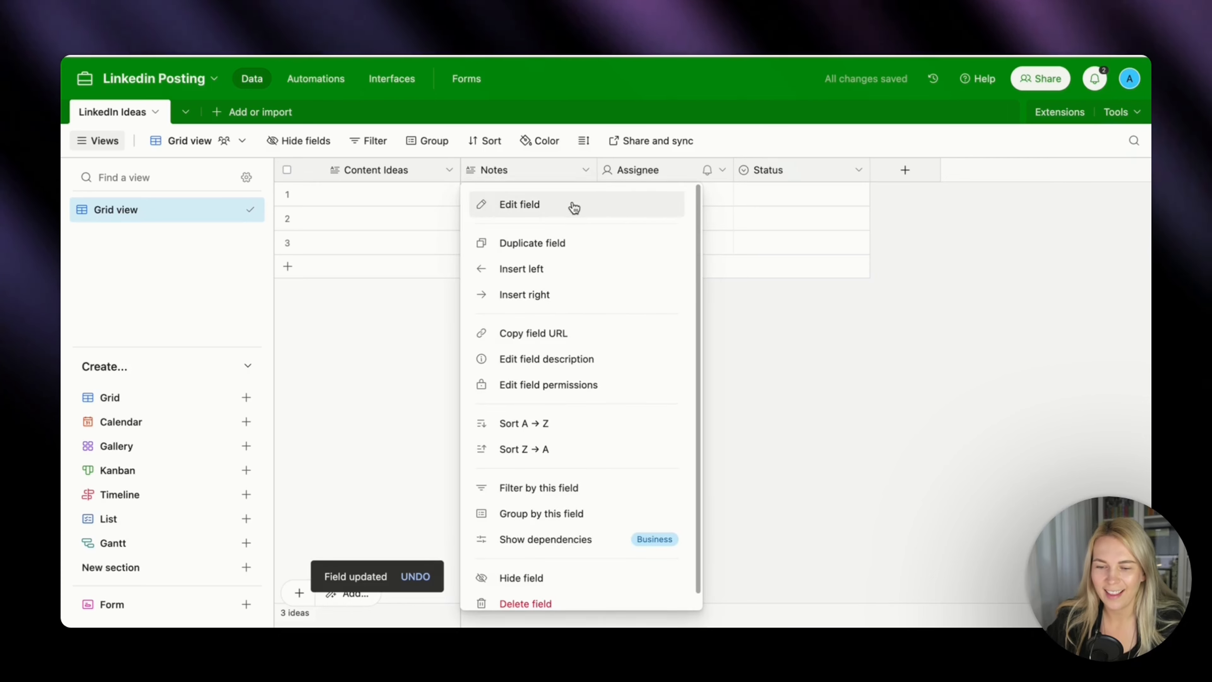
{"action": "left_click", "coordinate": [572, 204]}
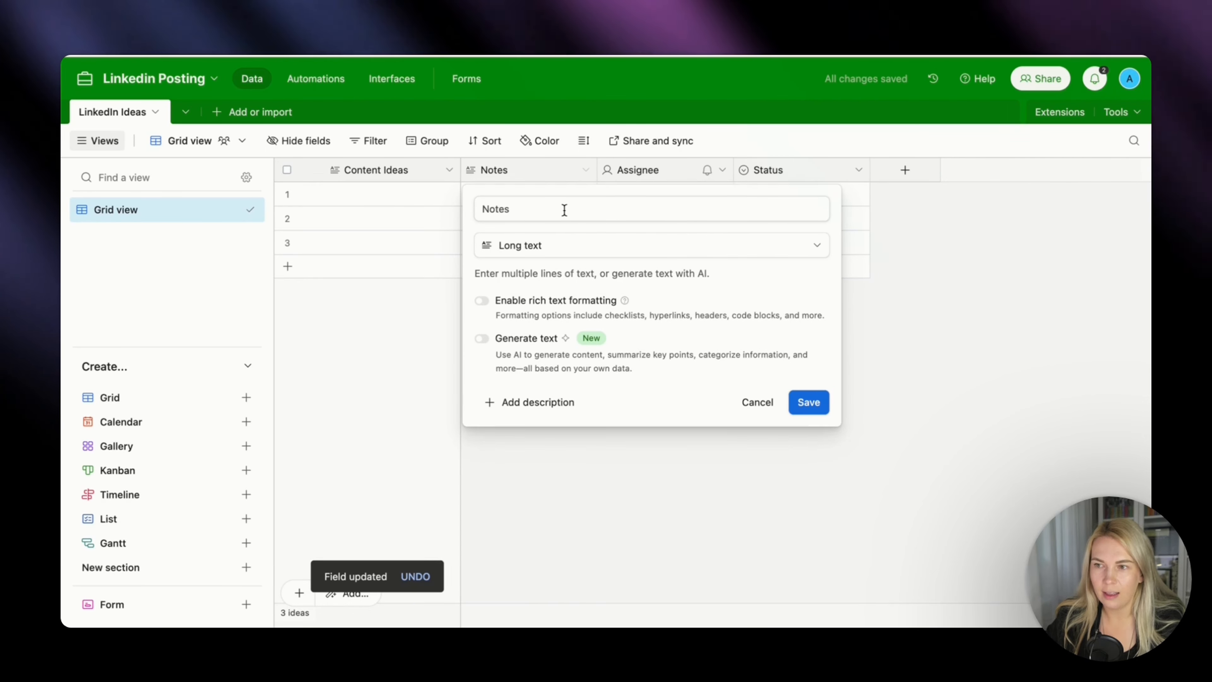
{"action": "double_click", "coordinate": [564, 210]}
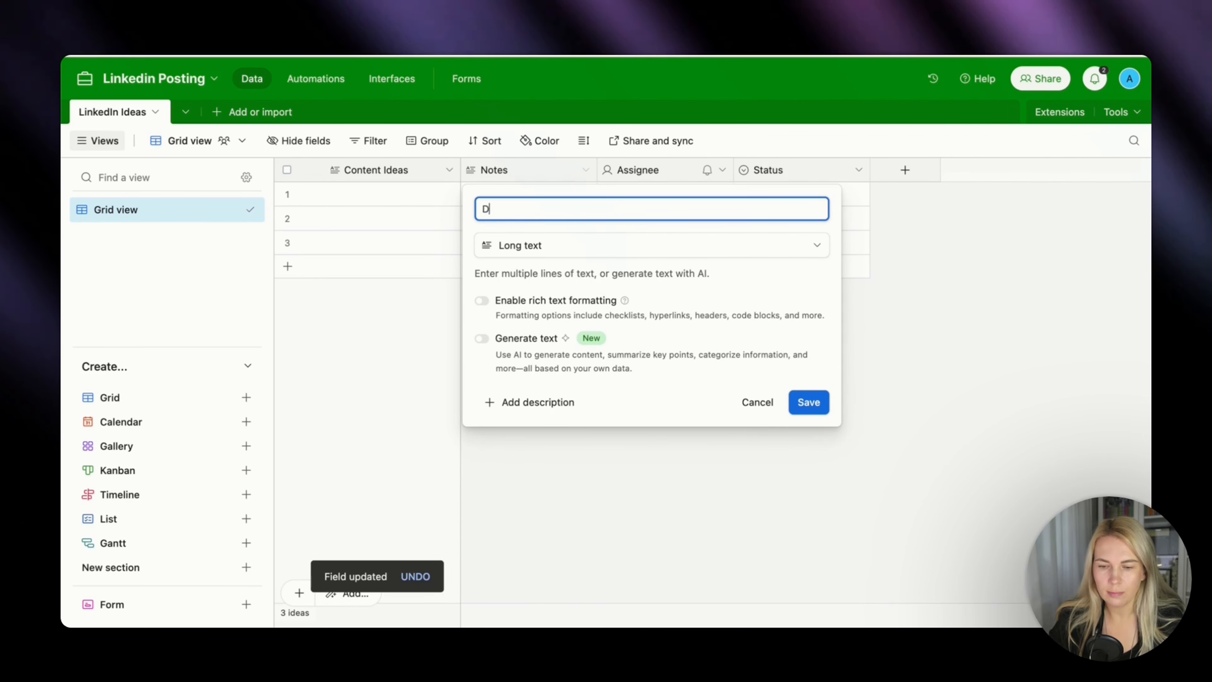
{"action": "type", "text": "Date Created"}
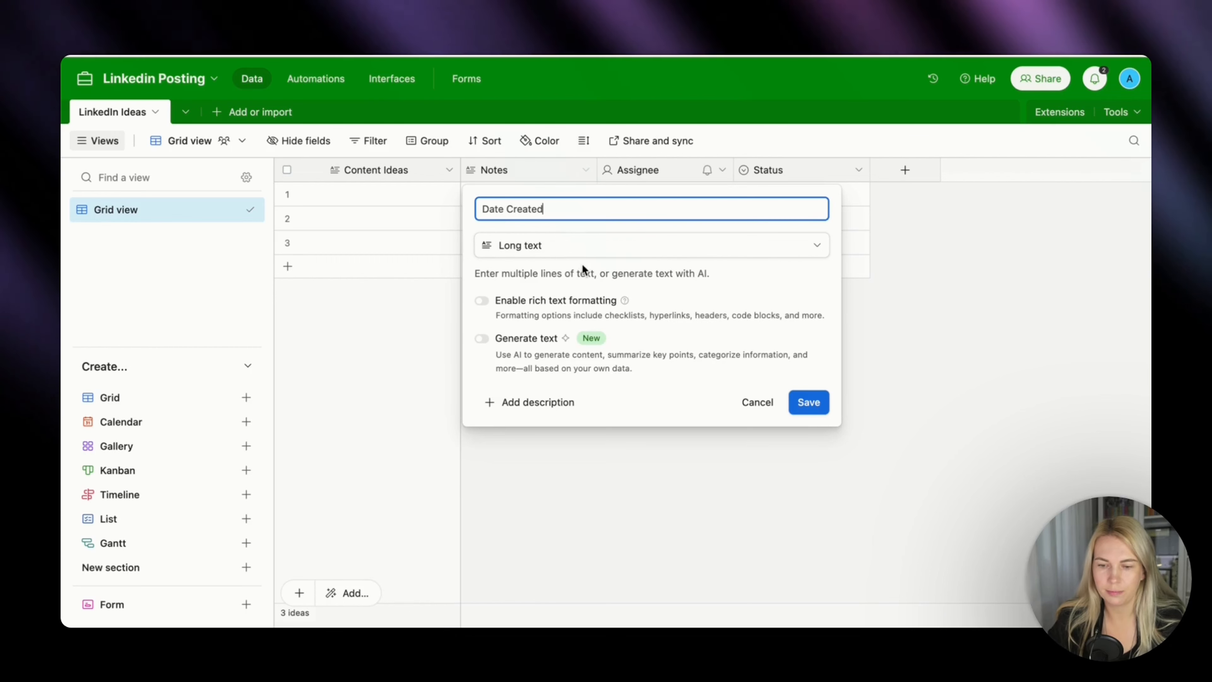
{"action": "left_click", "coordinate": [581, 244]}
{"action": "scroll", "coordinate": [590, 354], "scroll_direction": "down", "scroll_amount": 5}
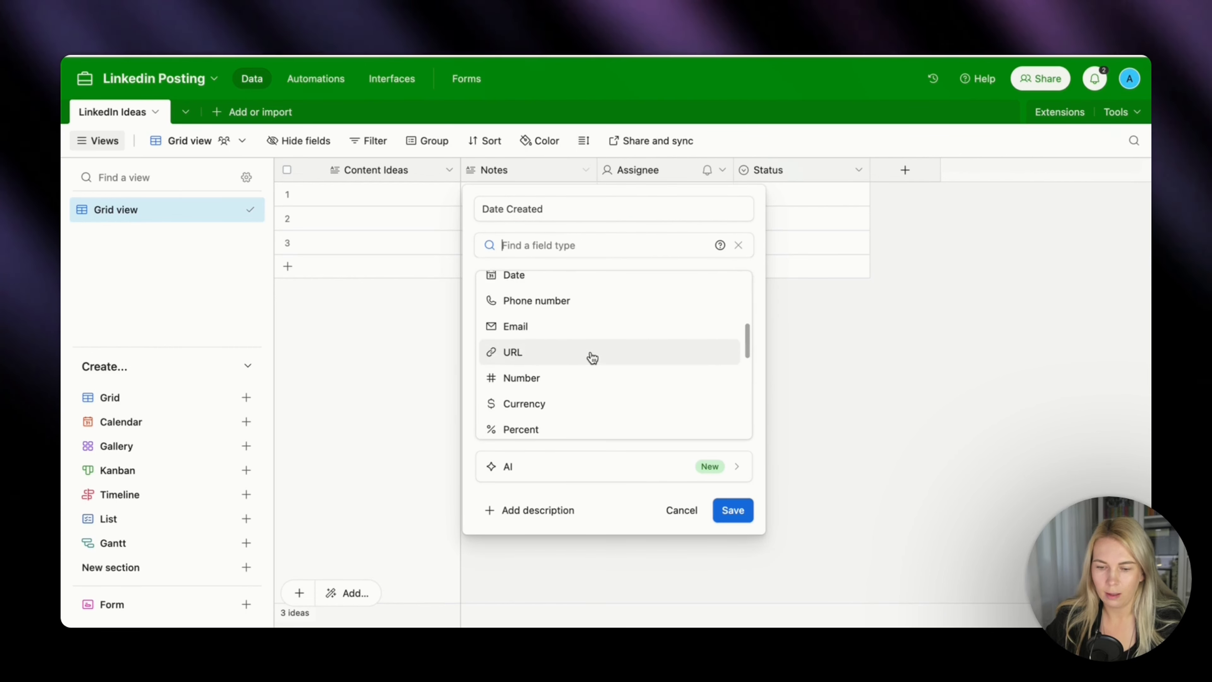
{"action": "scroll", "coordinate": [592, 358], "scroll_direction": "down", "scroll_amount": 8}
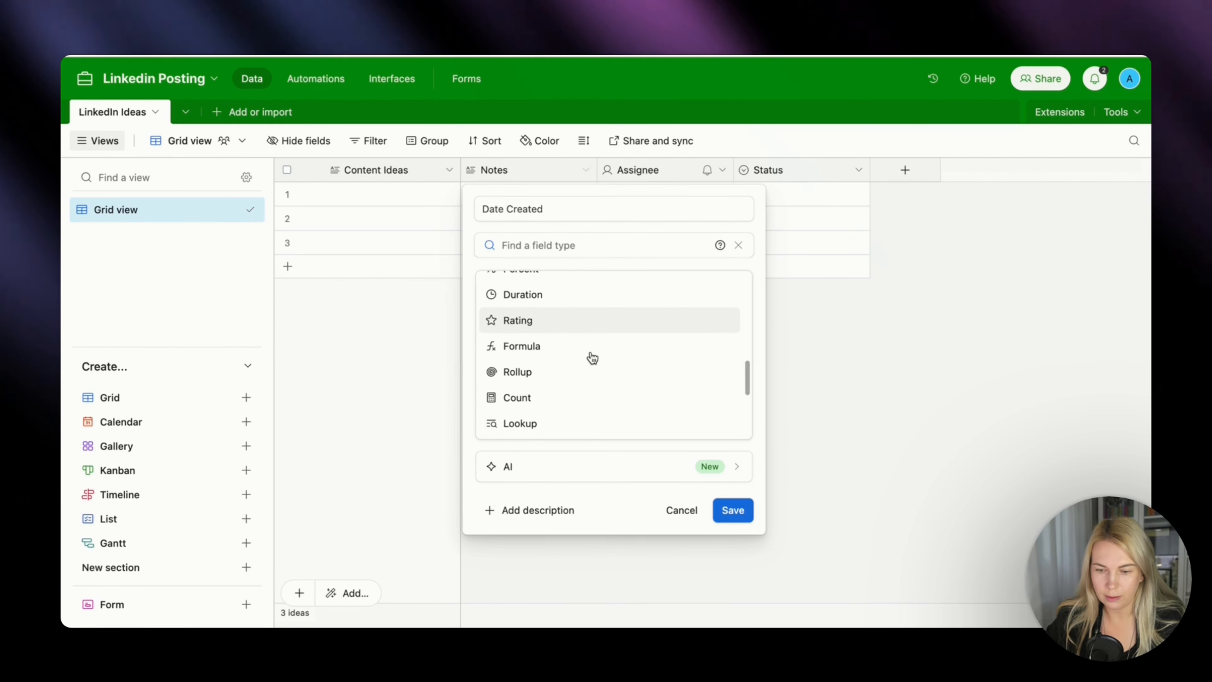
{"action": "scroll", "coordinate": [591, 356], "scroll_direction": "up", "scroll_amount": 1}
{"action": "left_click", "coordinate": [587, 310]}
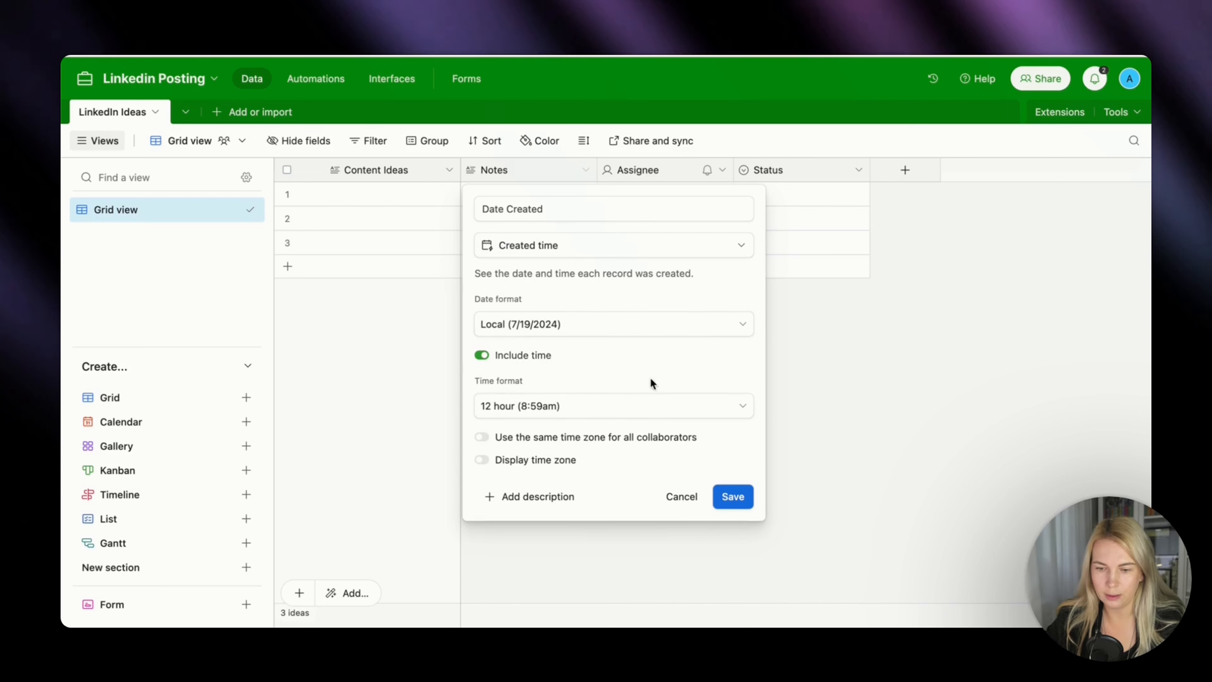
Set the Date Created field to the Friendly date format and 24 hour time format, and save it.
{"action": "left_click", "coordinate": [516, 329]}
{"action": "left_click", "coordinate": [532, 408]}
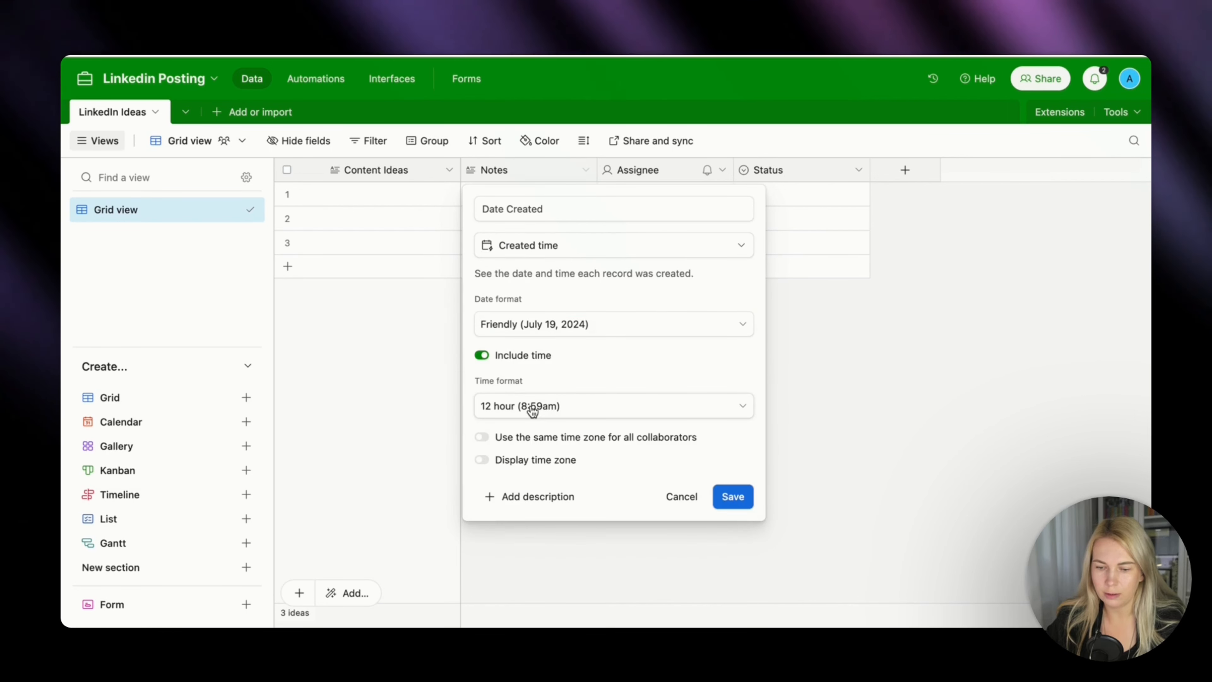
{"action": "left_click", "coordinate": [515, 411]}
{"action": "left_click", "coordinate": [532, 492]}
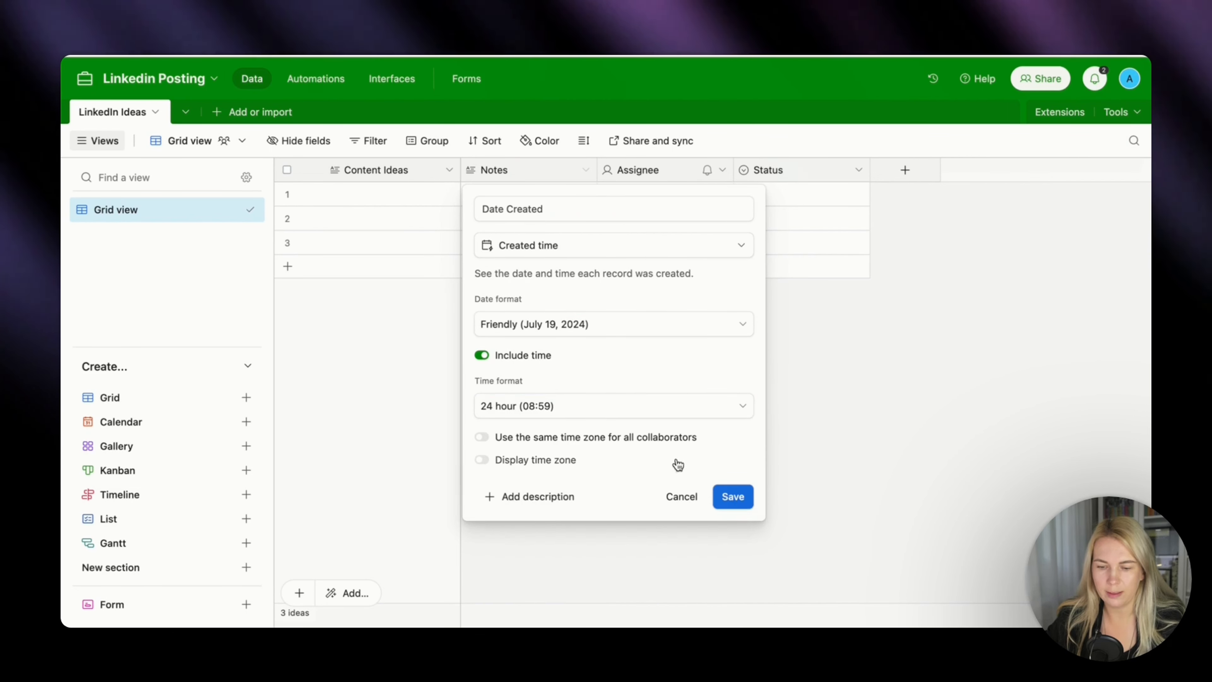
{"action": "left_click", "coordinate": [733, 497]}
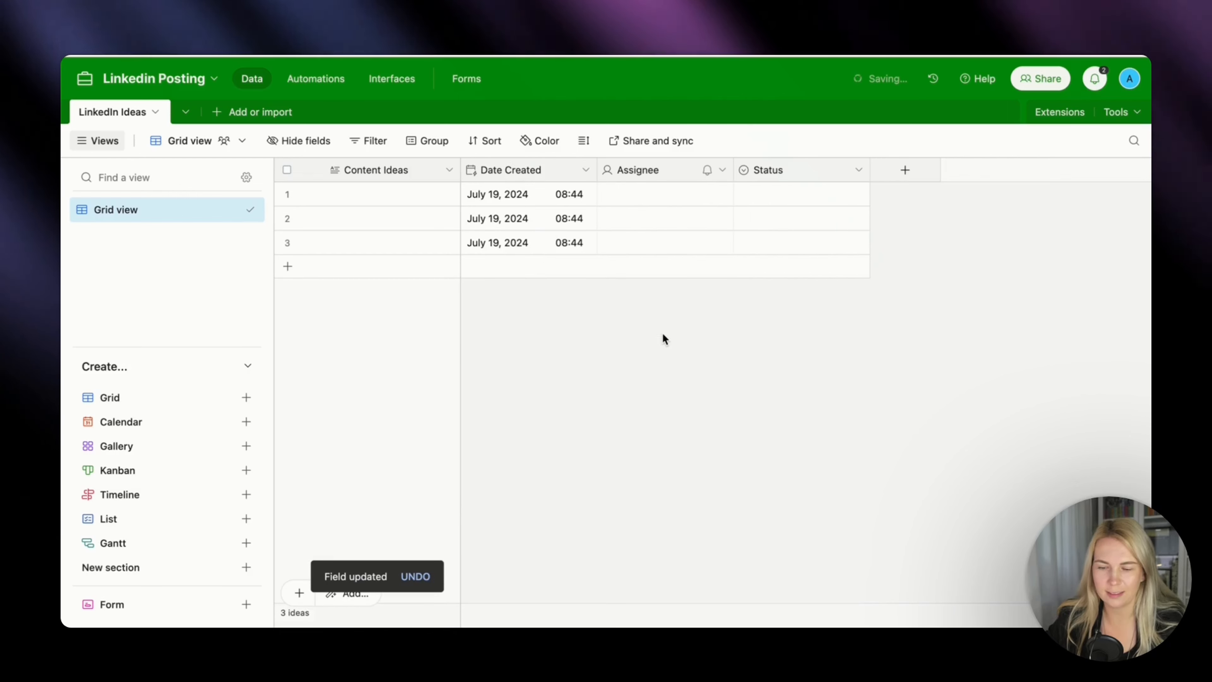
Open the Assignee field for editing and rename it to LinkedIn Post.
{"action": "left_click", "coordinate": [723, 168]}
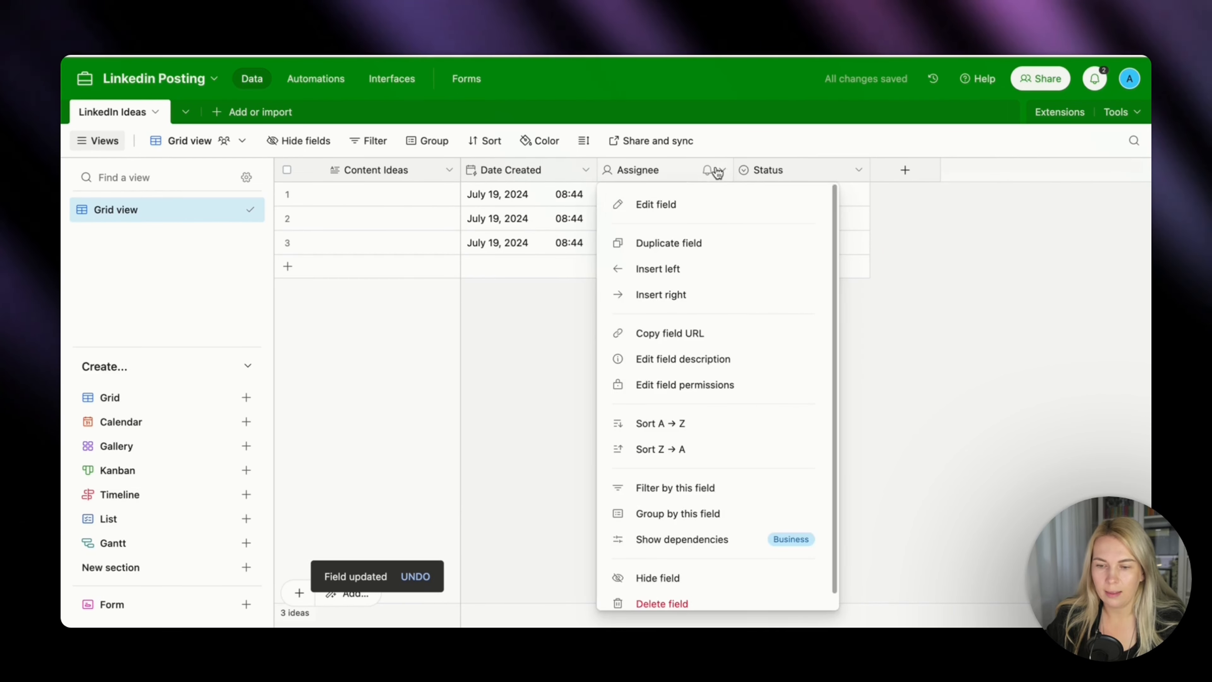
{"action": "left_click", "coordinate": [667, 206]}
{"action": "key", "text": "super+a"}
{"action": "type", "text": "L"}
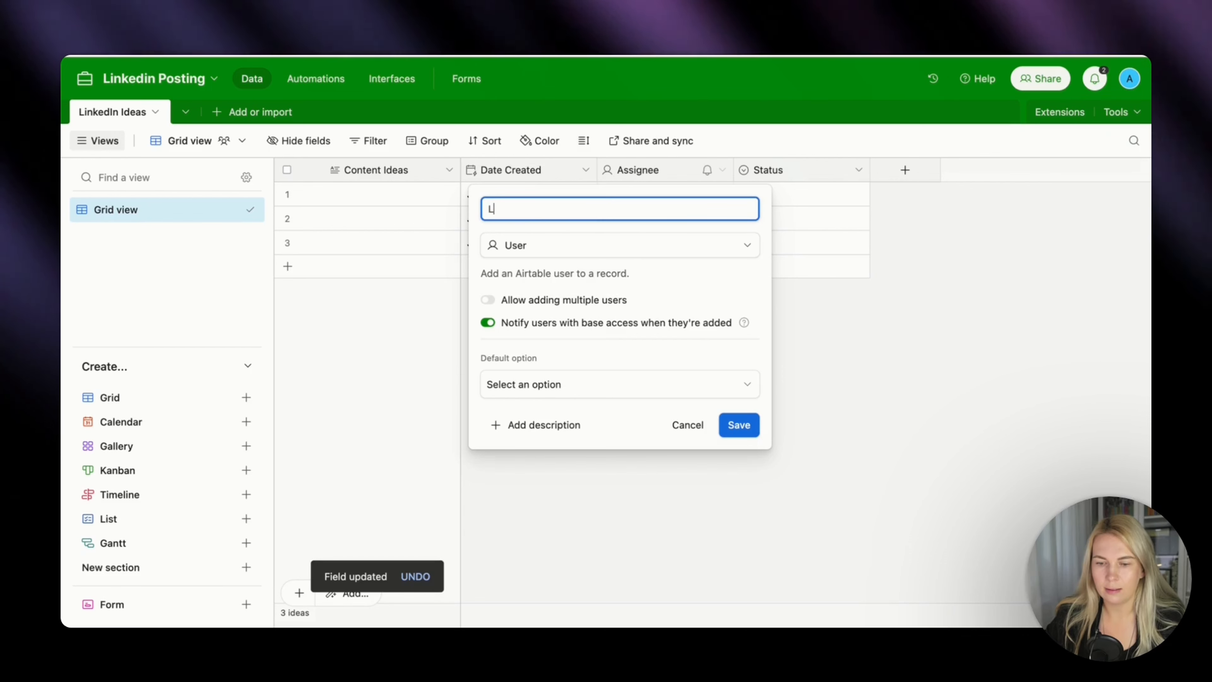
{"action": "type", "text": "inkedIN"}
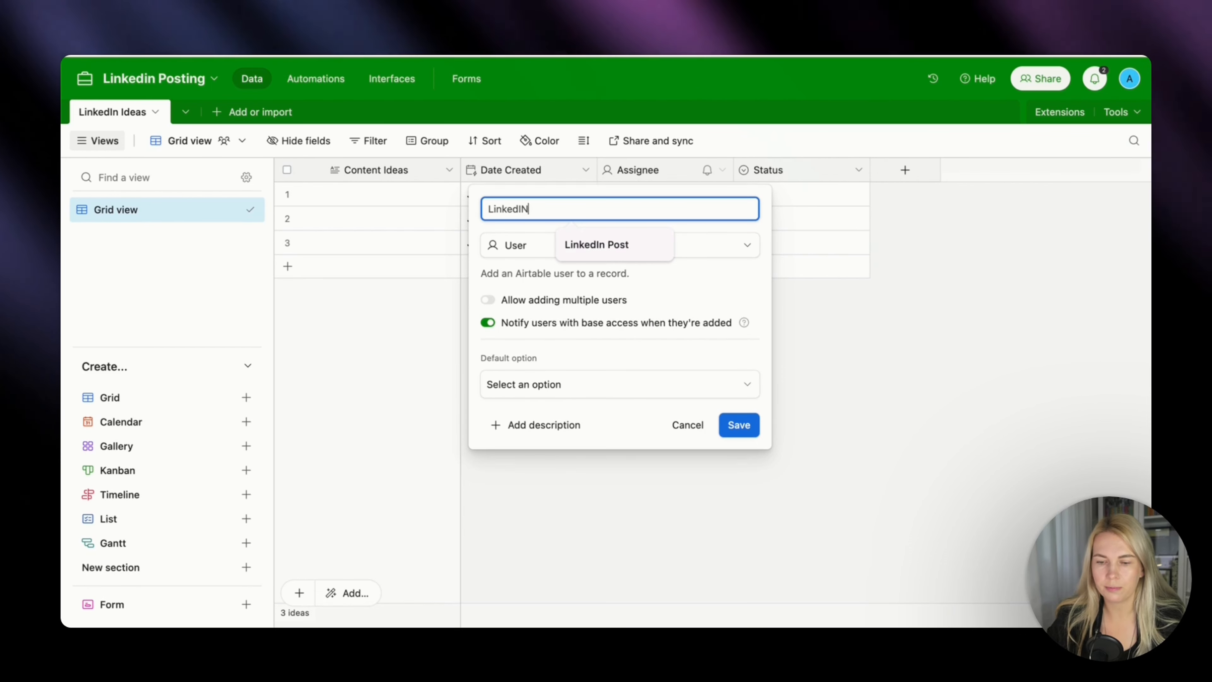
{"action": "key", "text": "BackSpace"}
{"action": "type", "text": "n Post"}
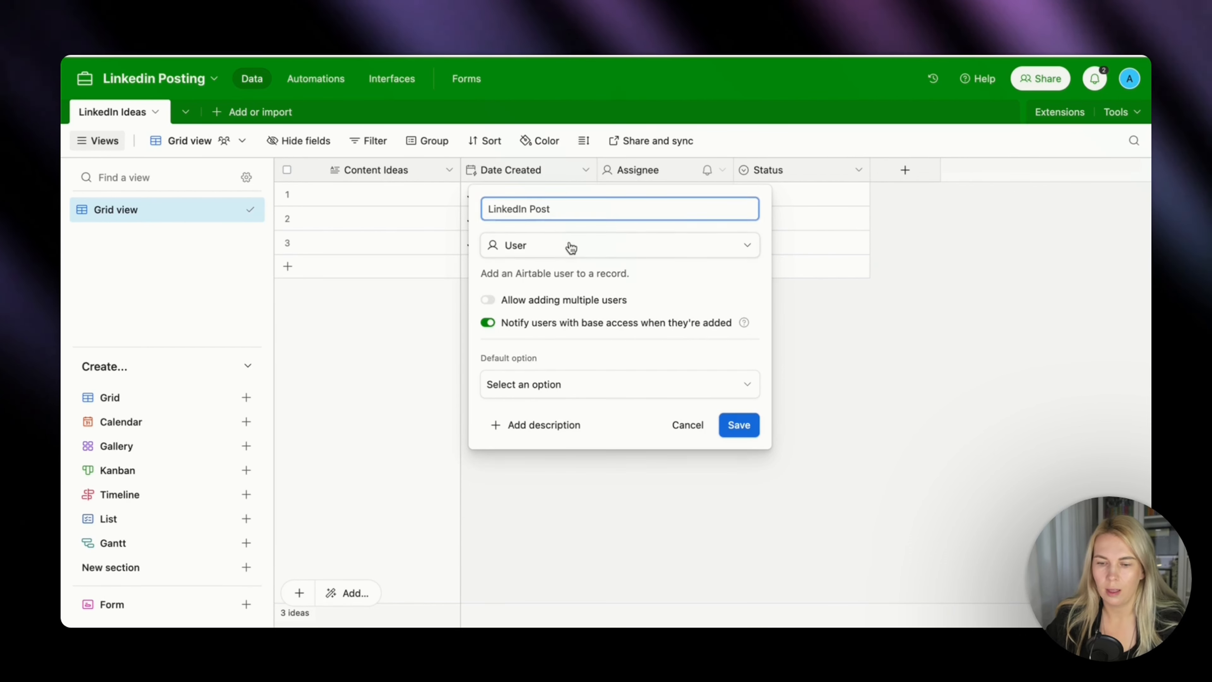
Make the LinkedIn Post field Long text with rich text formatting enabled, and save it.
{"action": "left_click", "coordinate": [571, 246]}
{"action": "left_click", "coordinate": [532, 300]}
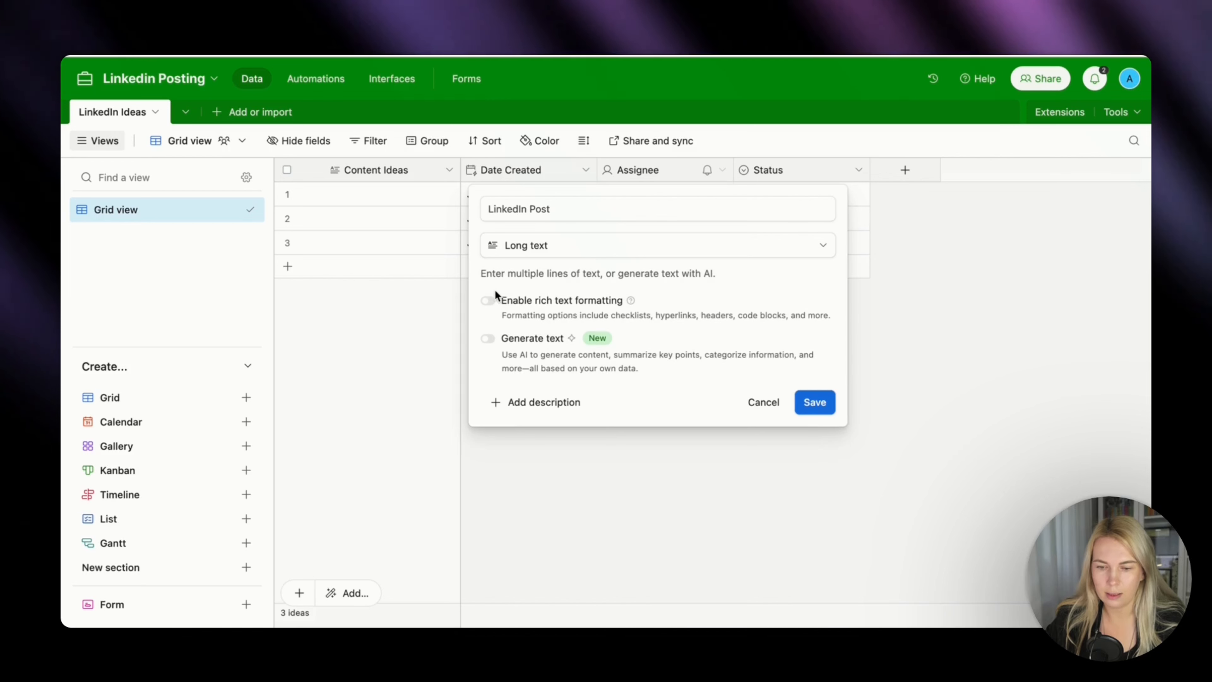
{"action": "left_click", "coordinate": [489, 300]}
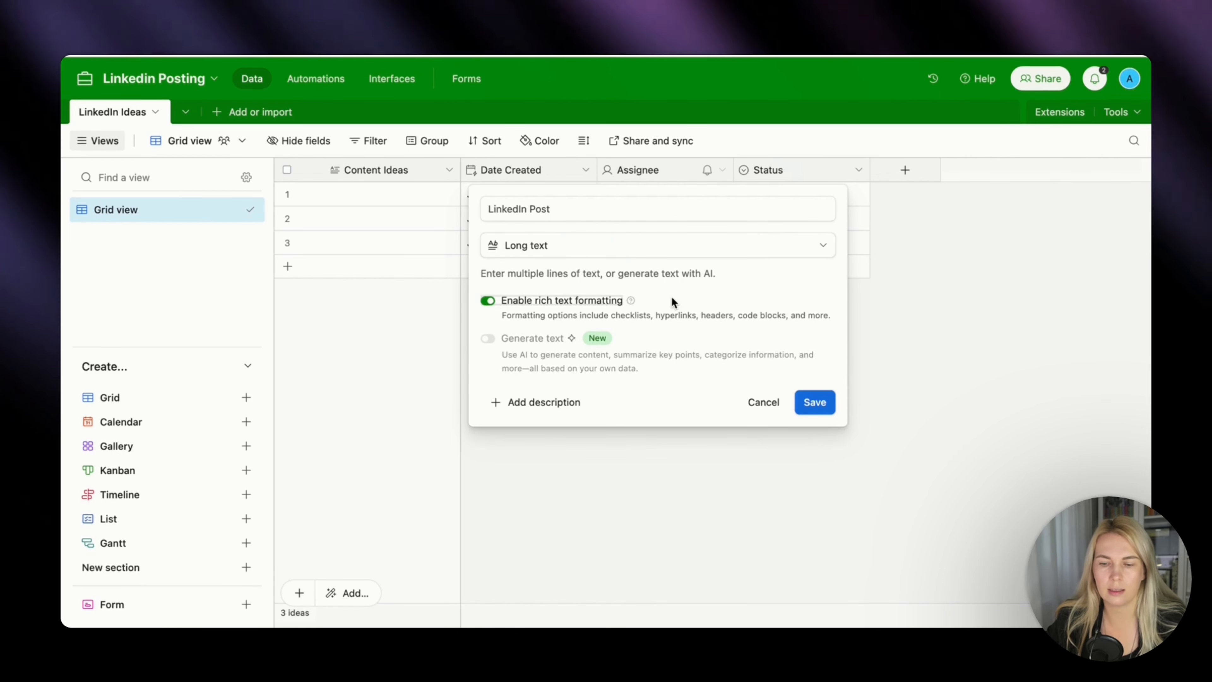
{"action": "left_click", "coordinate": [825, 404]}
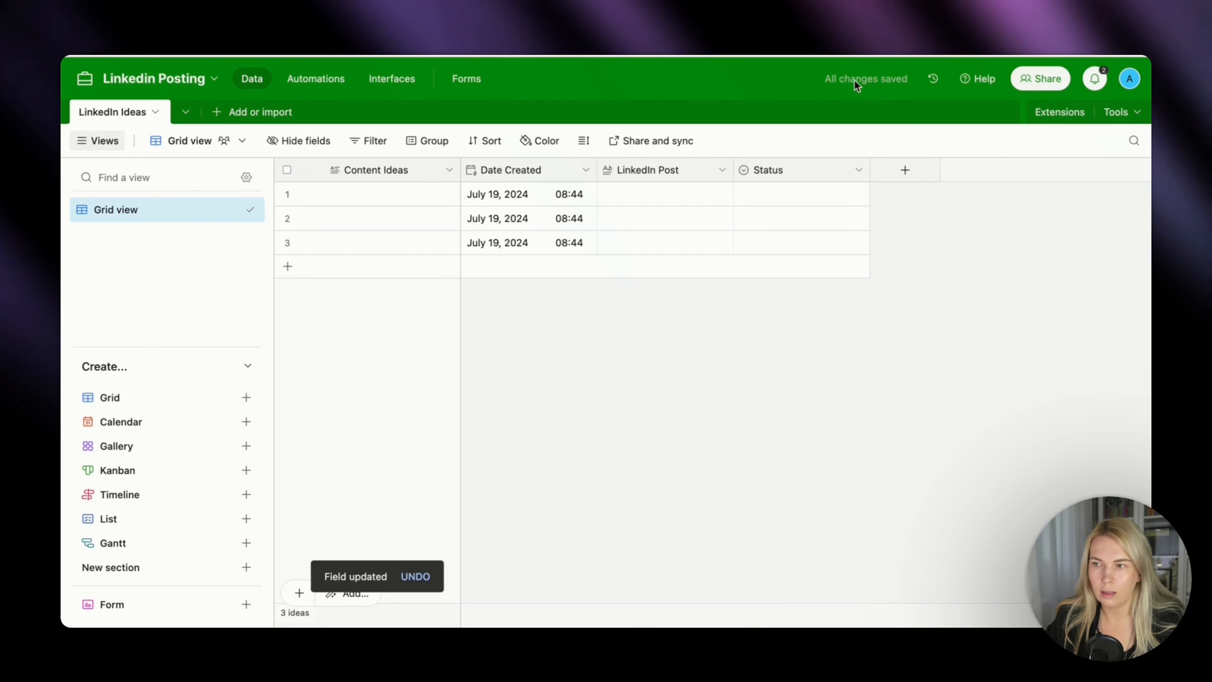
Edit the Status field by removing the In progress option and renaming Todo to Idea and Done to Sent to Buffer.
{"action": "left_click", "coordinate": [856, 170]}
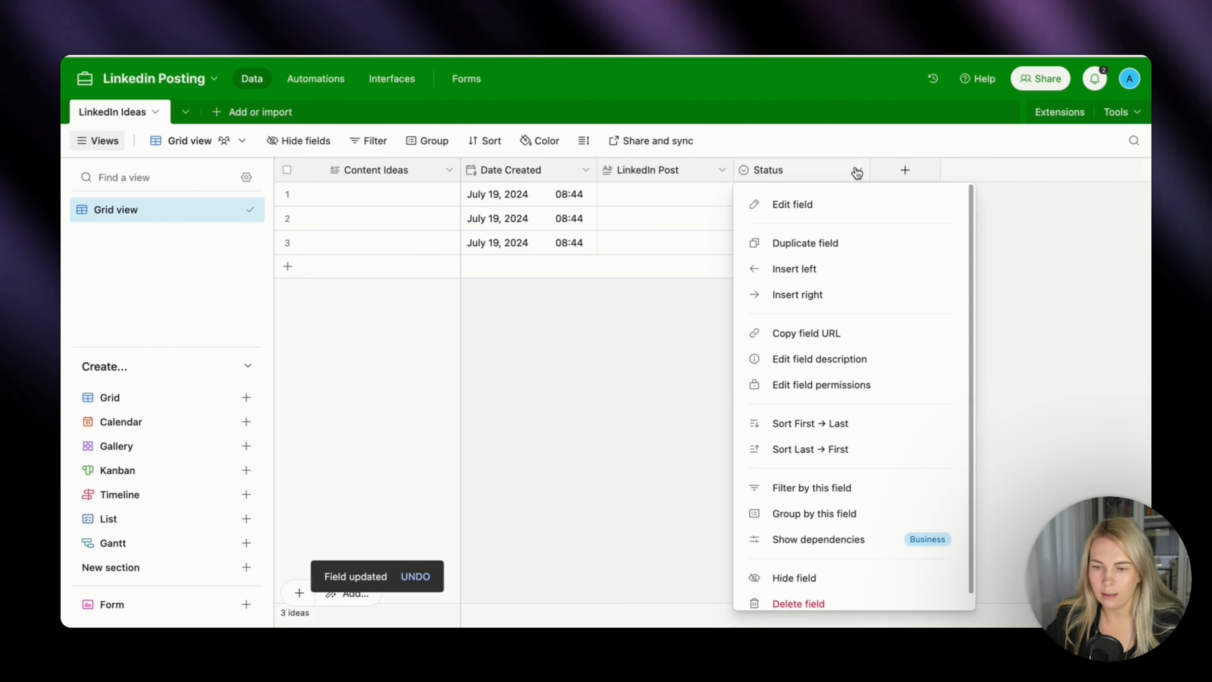
{"action": "left_click", "coordinate": [819, 209]}
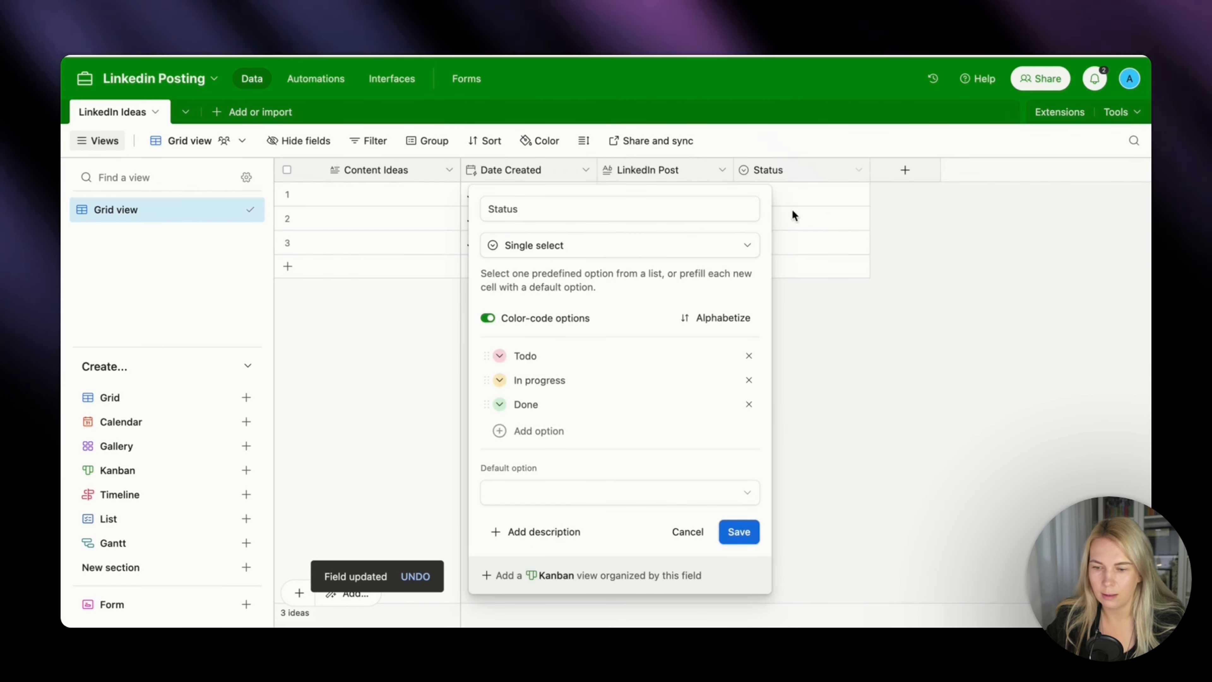
{"action": "left_click", "coordinate": [748, 381]}
{"action": "left_click", "coordinate": [633, 356]}
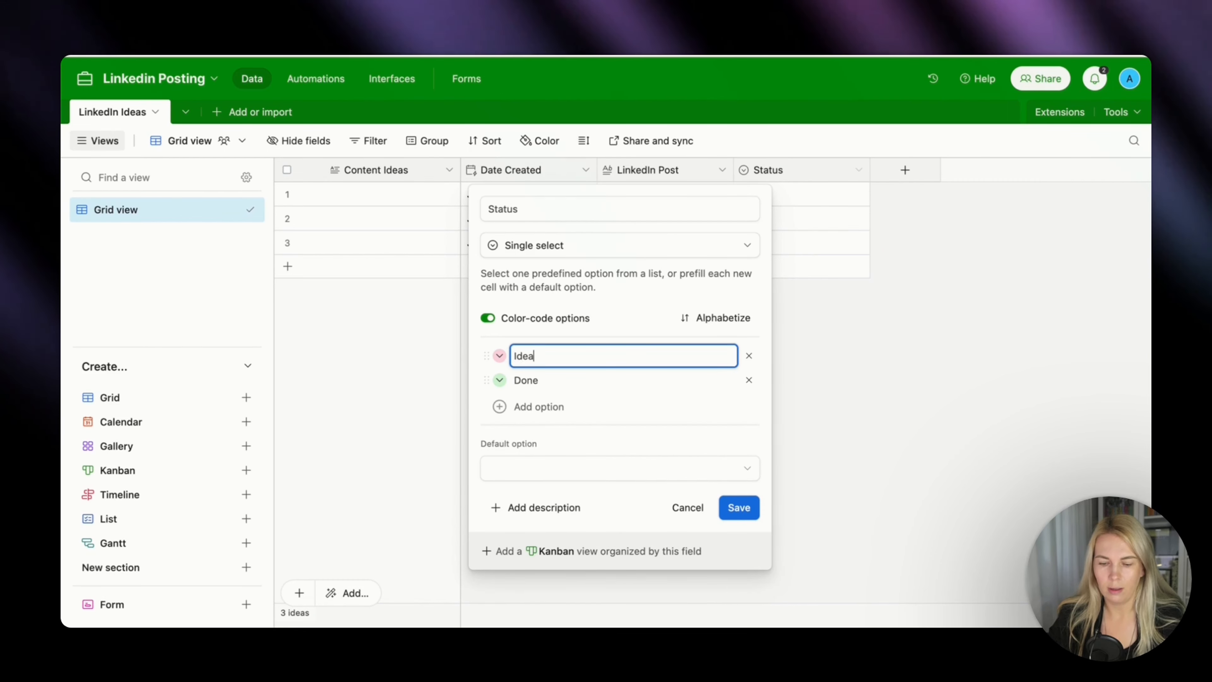
{"action": "left_click", "coordinate": [583, 380]}
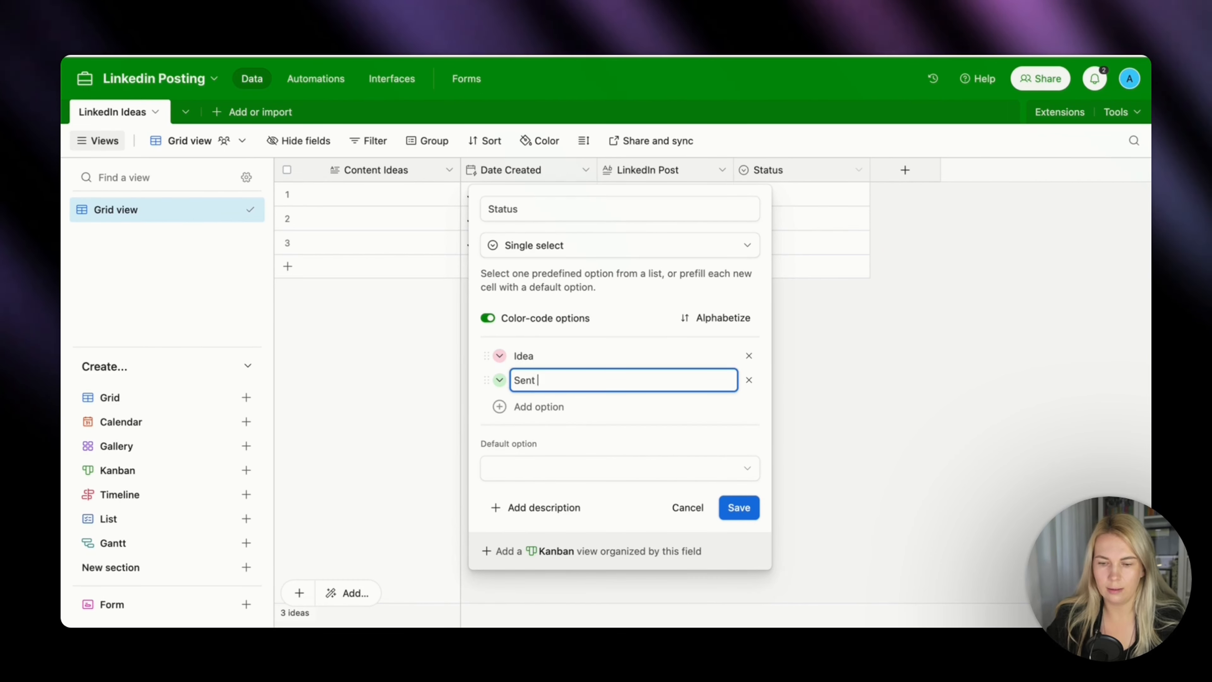
{"action": "type", "text": "Sent to Buffer"}
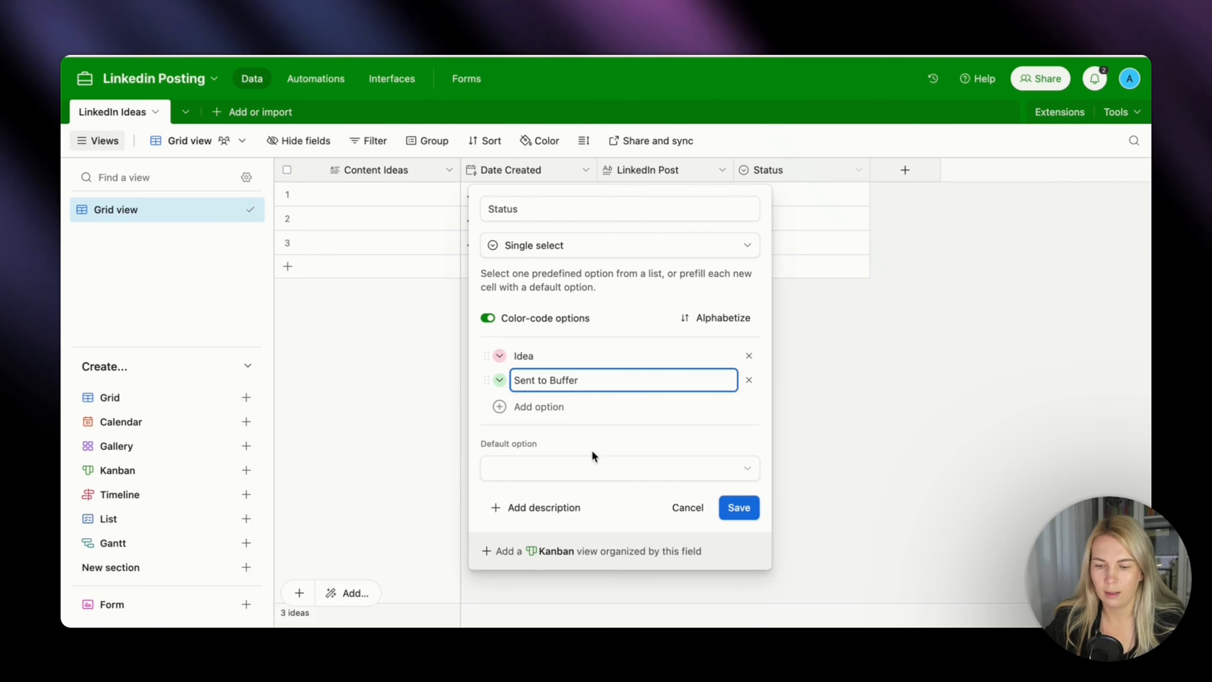
Set Idea as the default option of the Status field and save the field.
{"action": "left_click", "coordinate": [590, 468]}
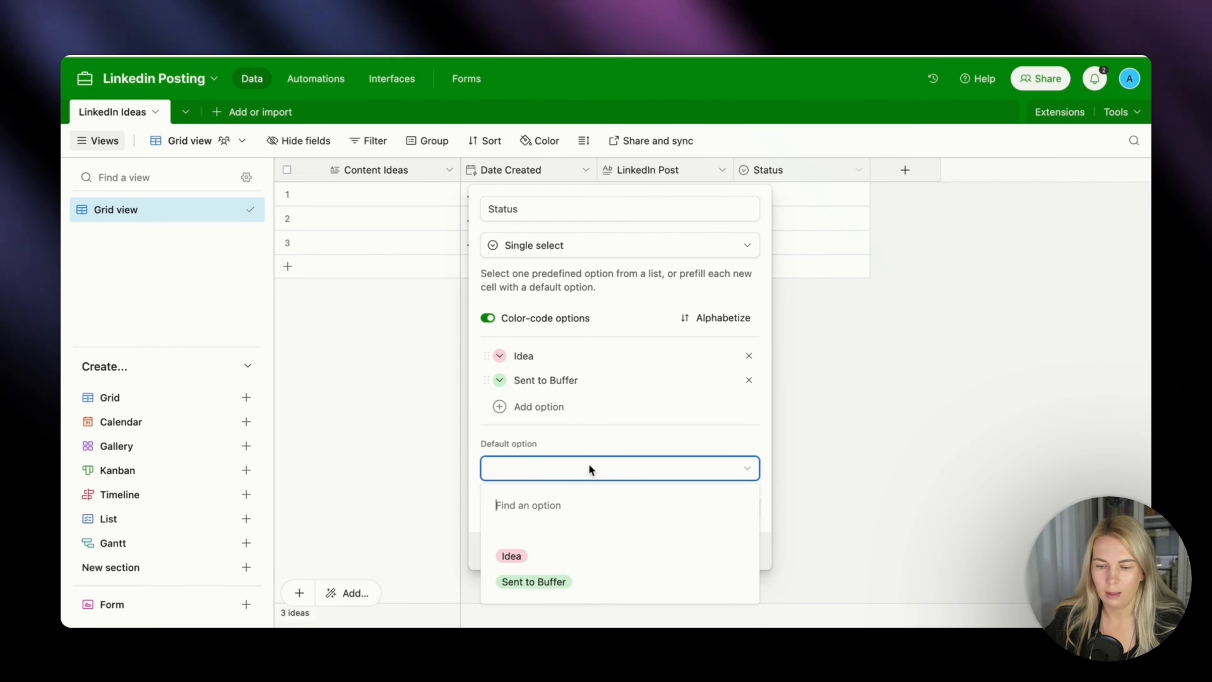
{"action": "left_click", "coordinate": [565, 555]}
{"action": "left_click", "coordinate": [741, 507]}
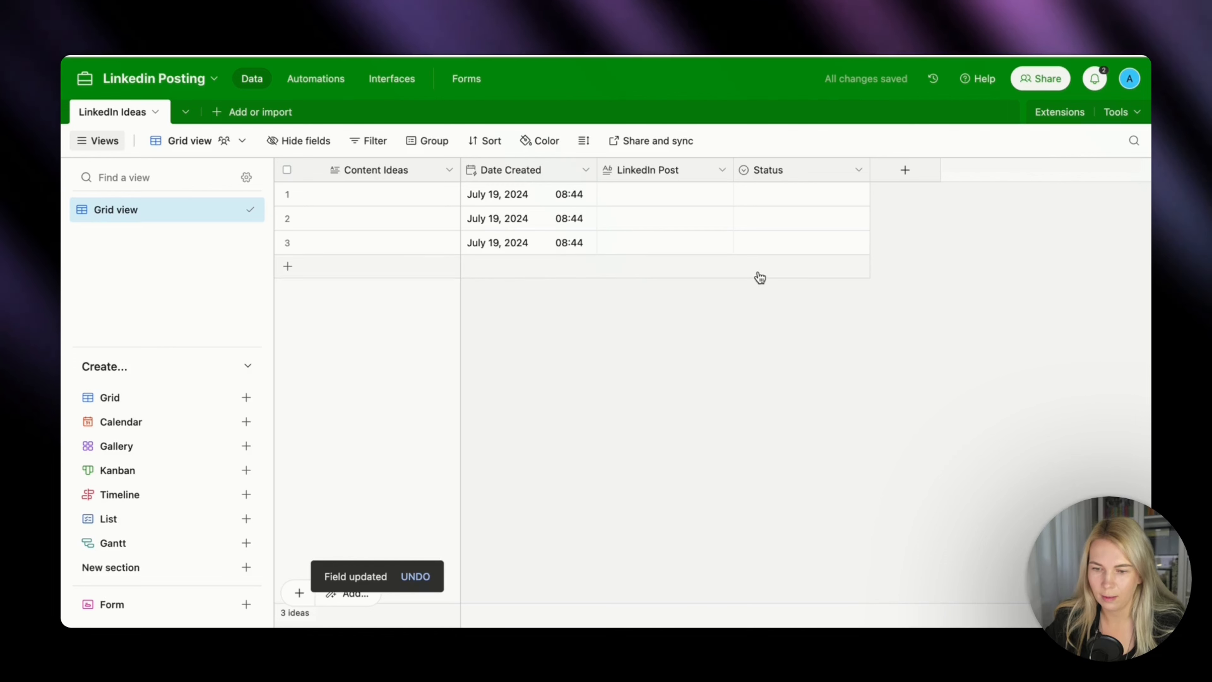
Delete the three empty records from the LinkedIn Ideas table.
{"action": "left_click", "coordinate": [286, 194]}
{"action": "right_click", "coordinate": [287, 240]}
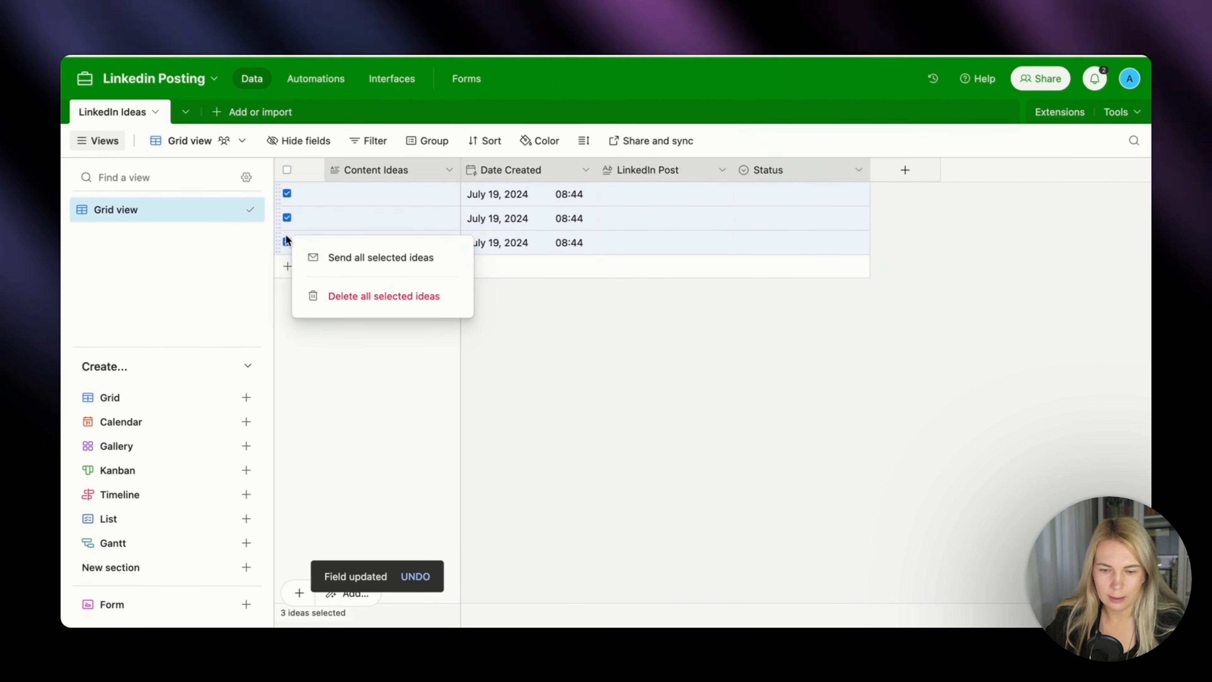
{"action": "left_click", "coordinate": [350, 294]}
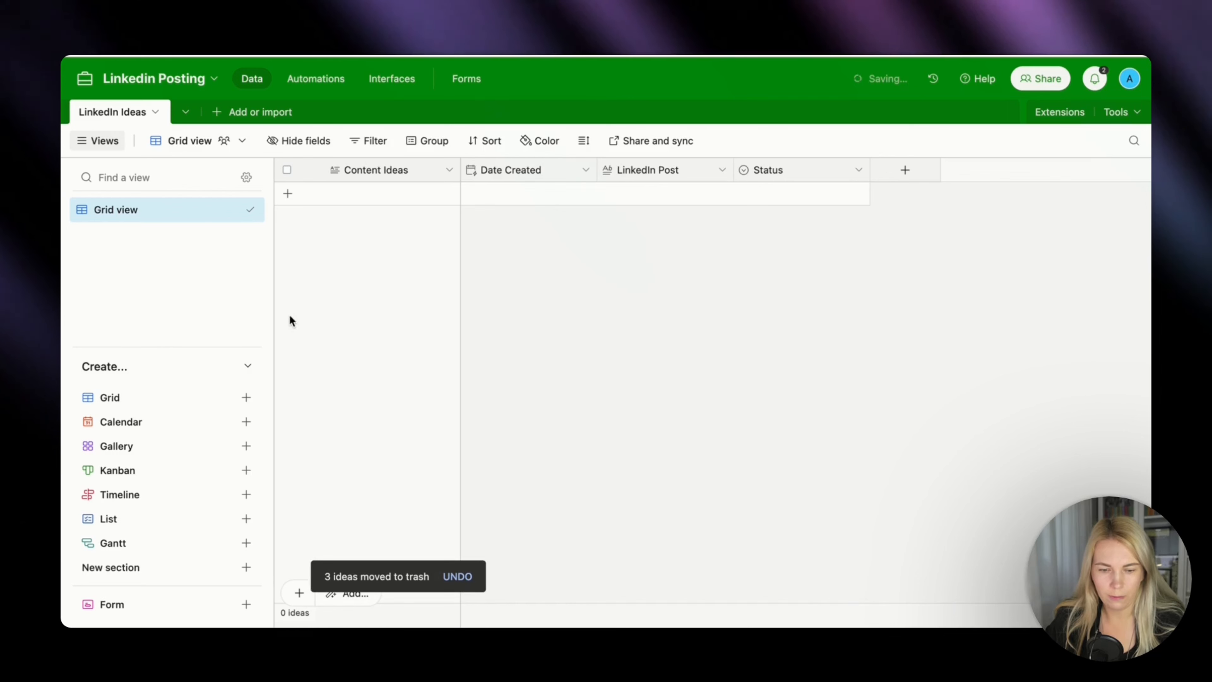
Create a collaborative form view named Input for the LinkedIn Ideas table.
{"action": "left_click", "coordinate": [120, 604]}
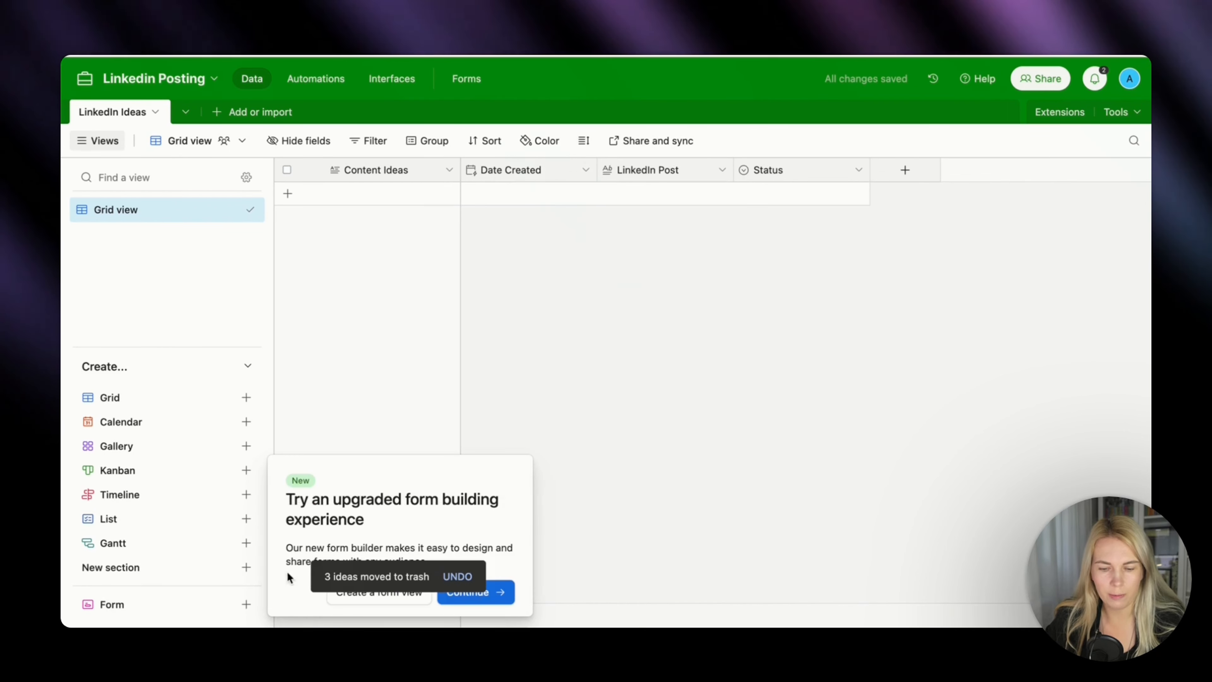
{"action": "left_click", "coordinate": [362, 606]}
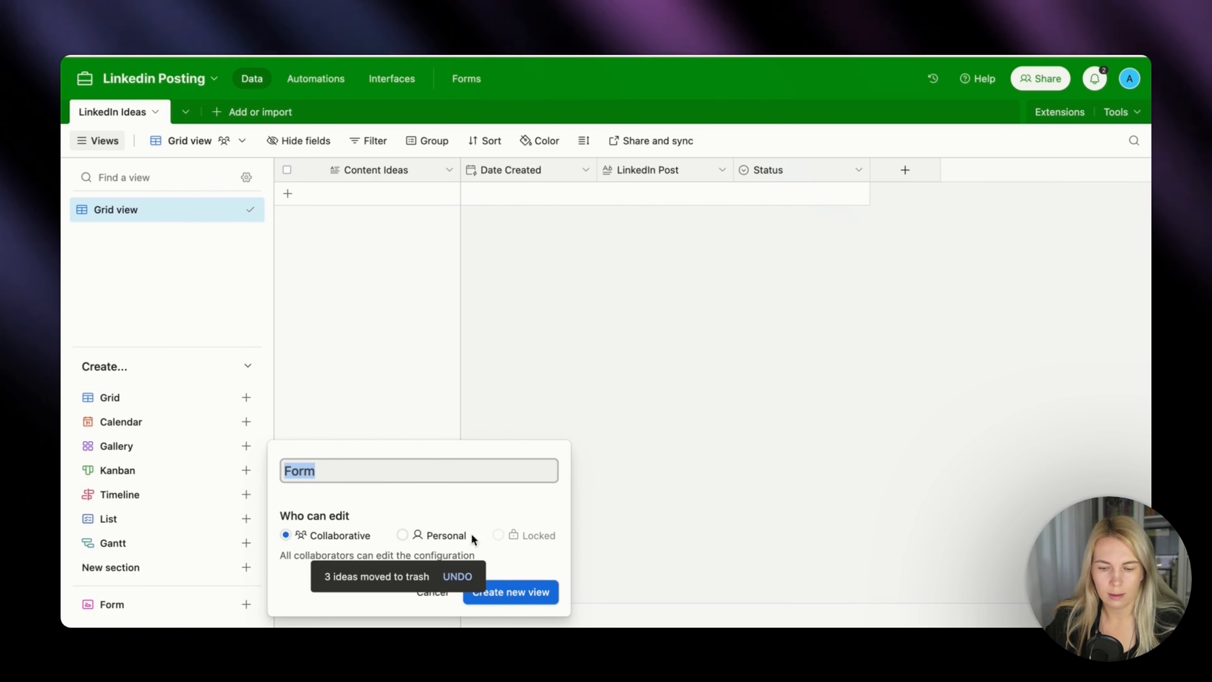
{"action": "type", "text": "Input"}
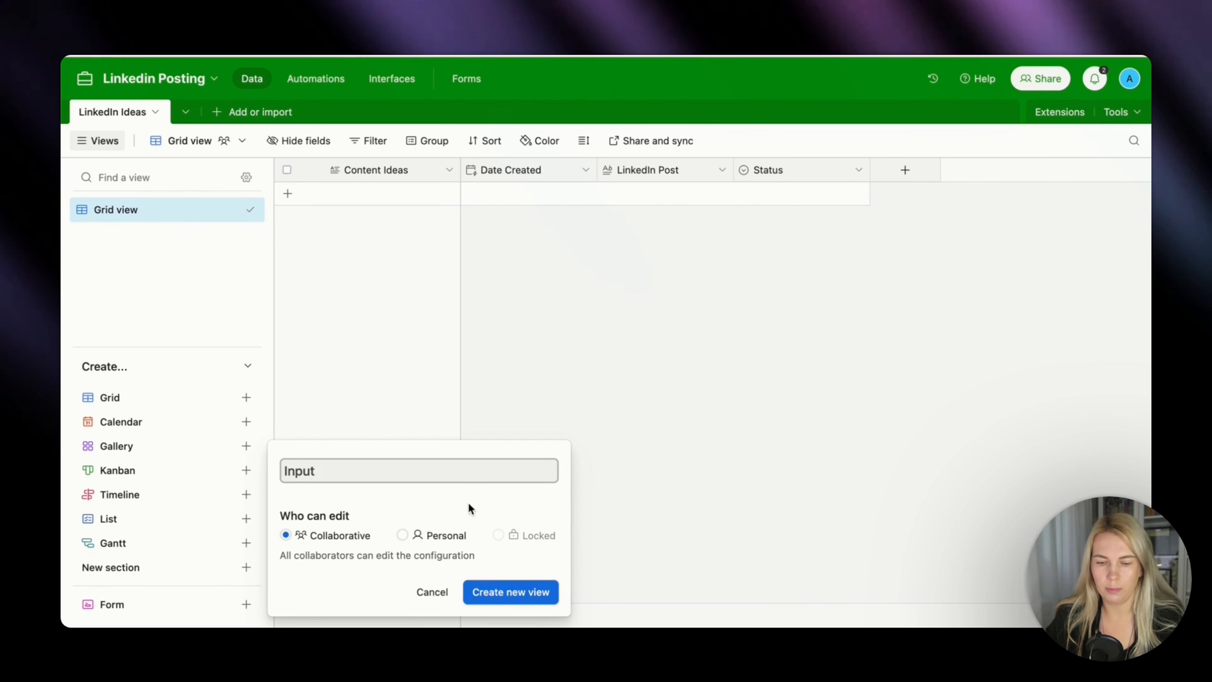
{"action": "left_click", "coordinate": [544, 596]}
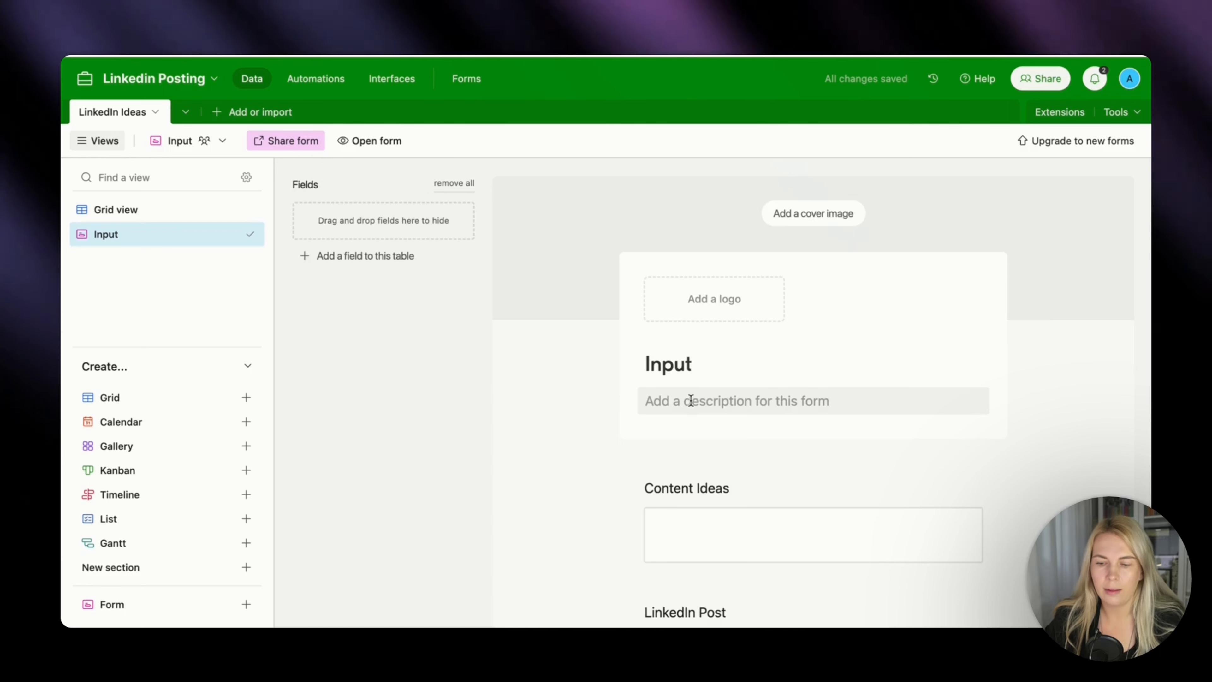
Add the description "NB: 1 link per input please." to the Input form.
{"action": "left_click", "coordinate": [691, 400]}
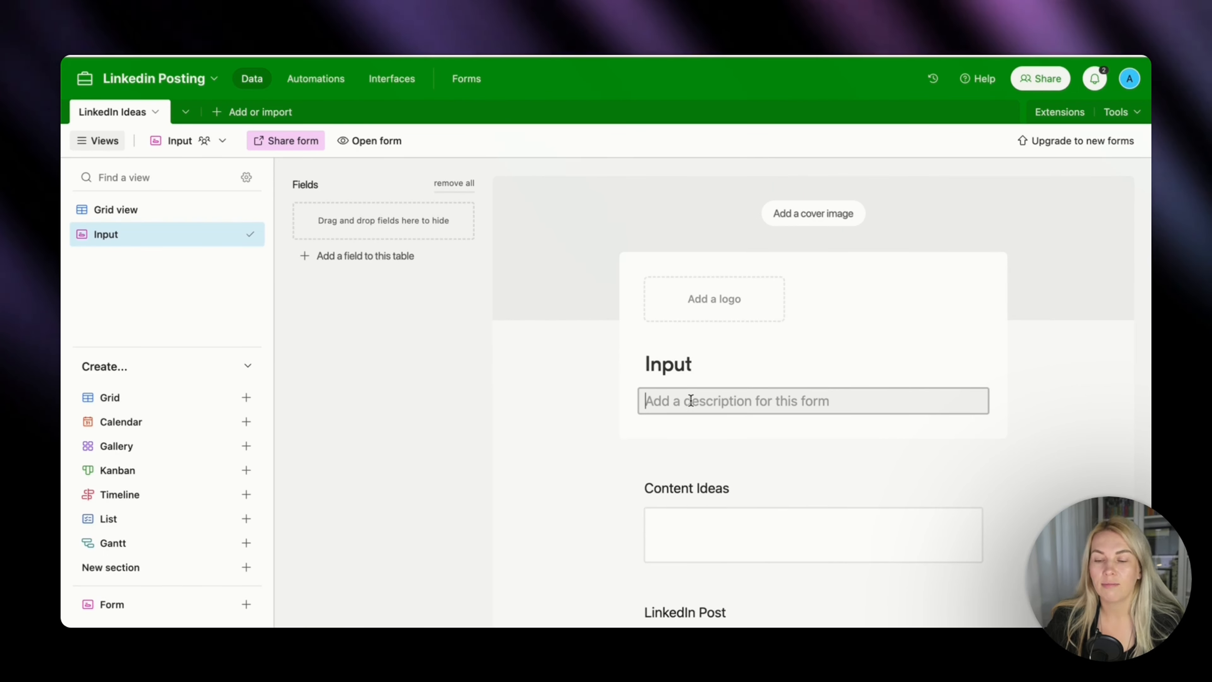
{"action": "type", "text": "NB"}
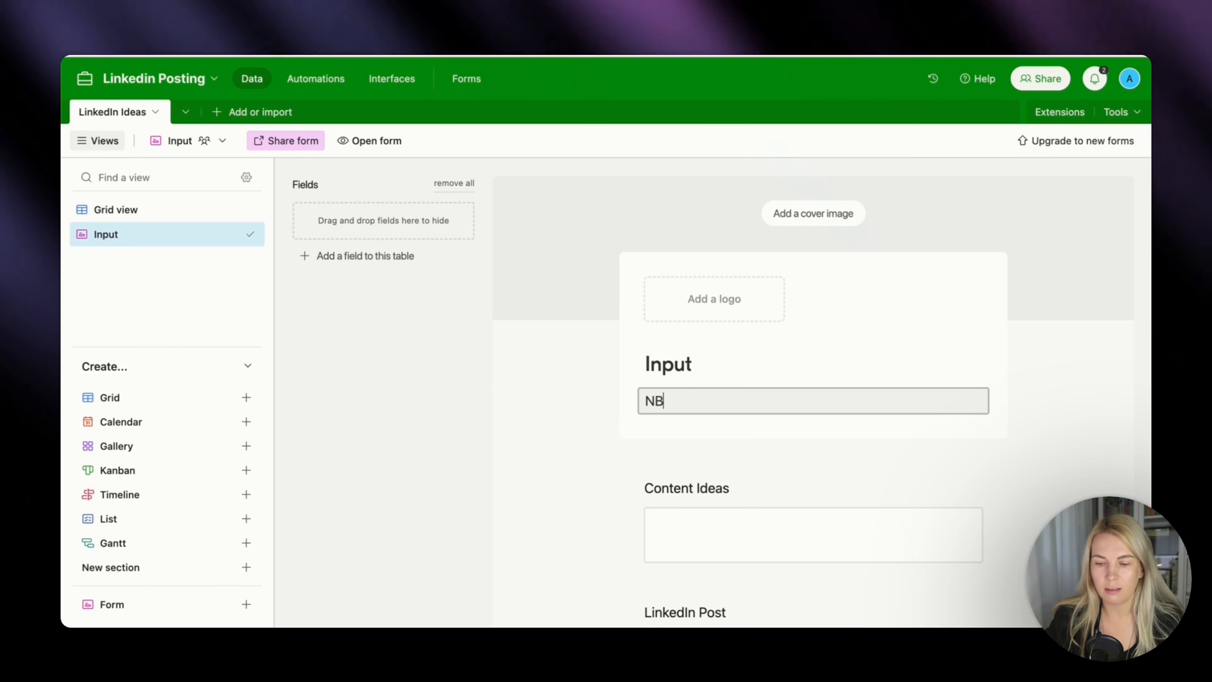
{"action": "type", "text": ": 1 link per input please."}
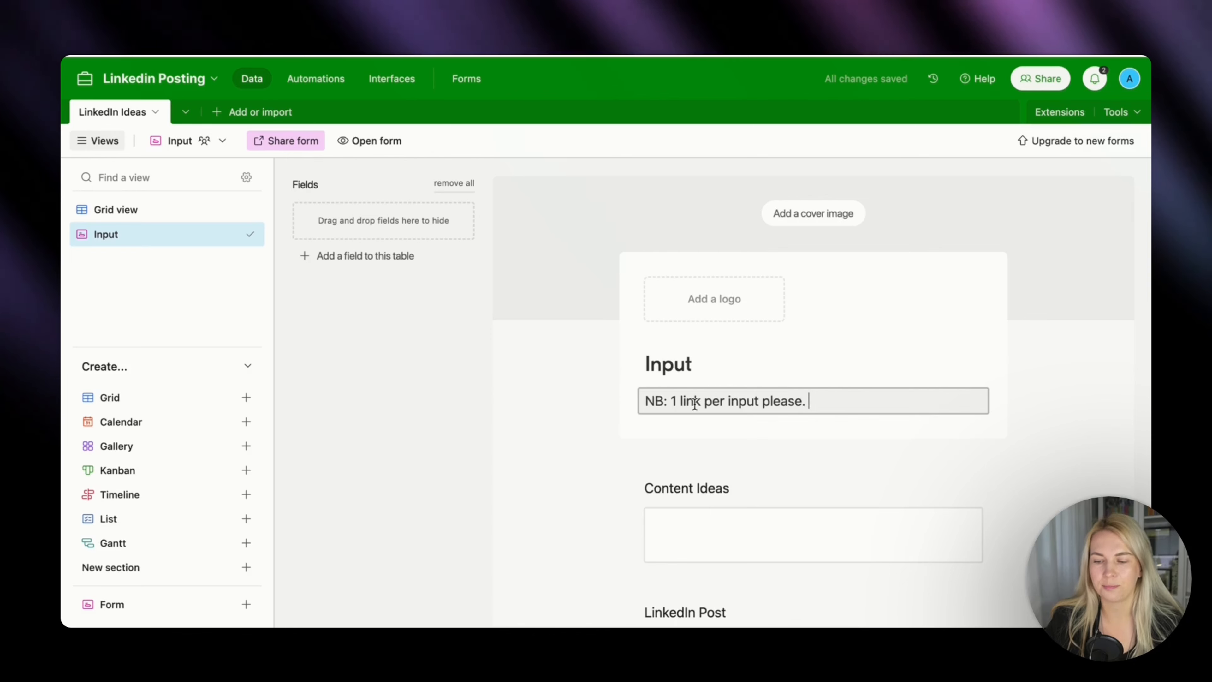
{"action": "left_click", "coordinate": [759, 448]}
Remove the LinkedIn Post and Status fields from the Input form.
{"action": "scroll", "coordinate": [764, 442], "scroll_direction": "down", "scroll_amount": 4}
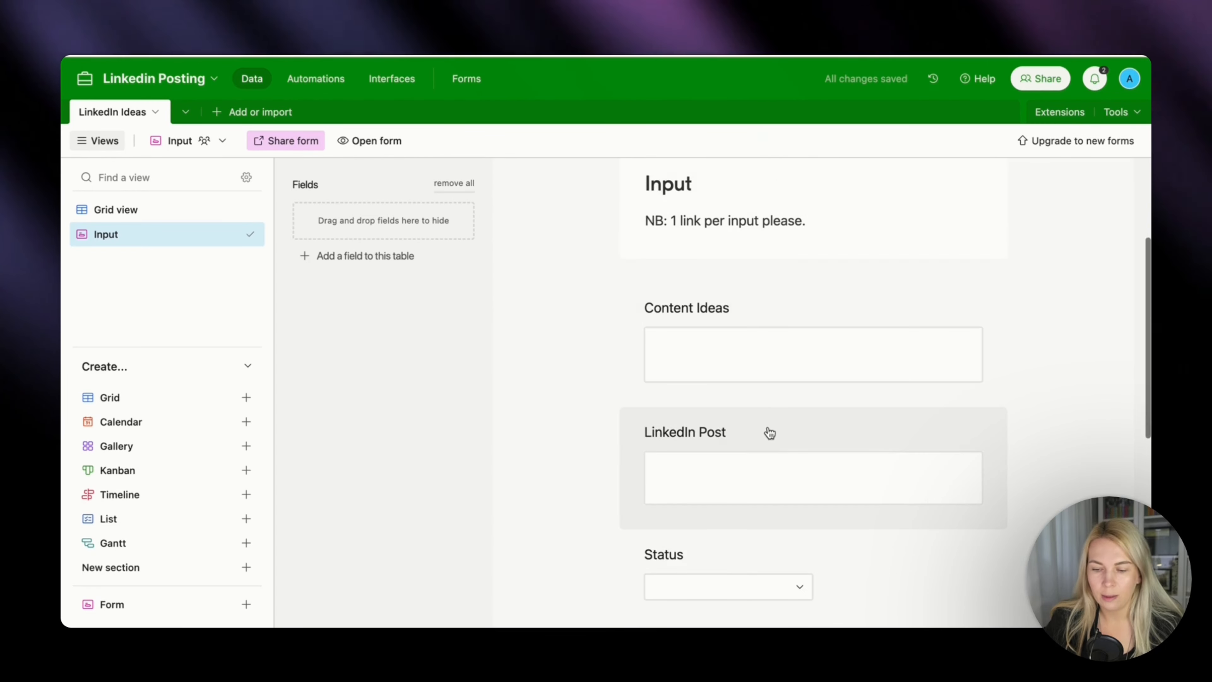
{"action": "left_click", "coordinate": [909, 431]}
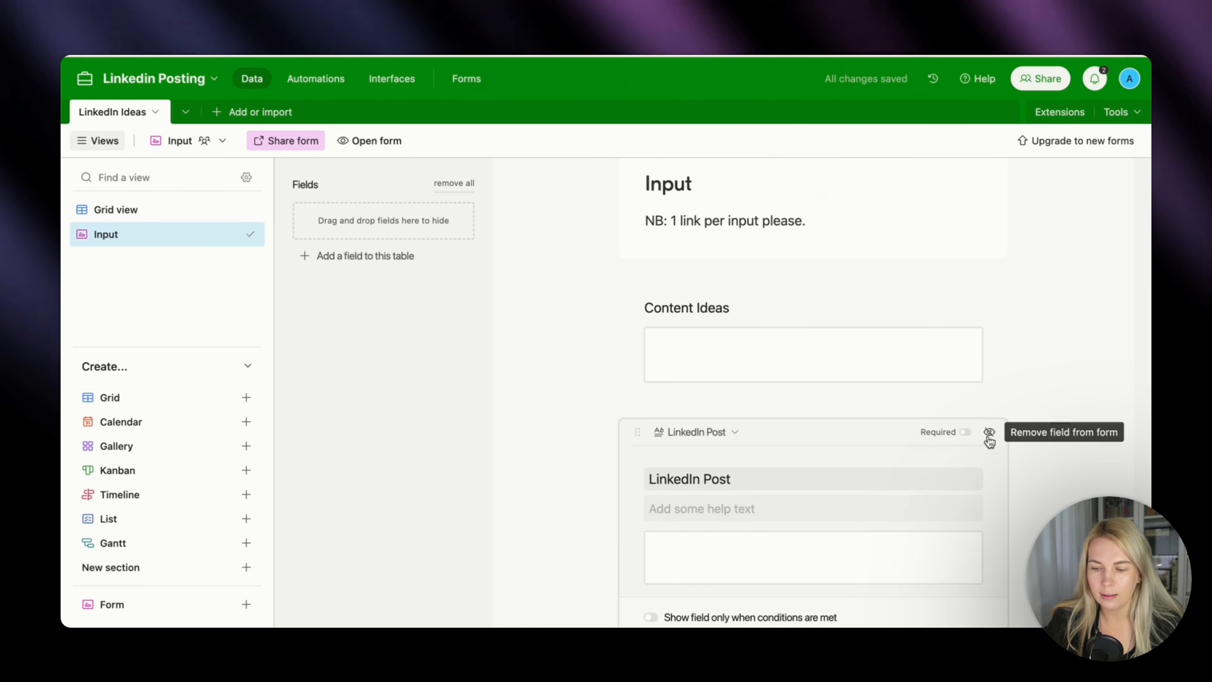
{"action": "left_click", "coordinate": [986, 432]}
{"action": "scroll", "coordinate": [961, 465], "scroll_direction": "down", "scroll_amount": 1}
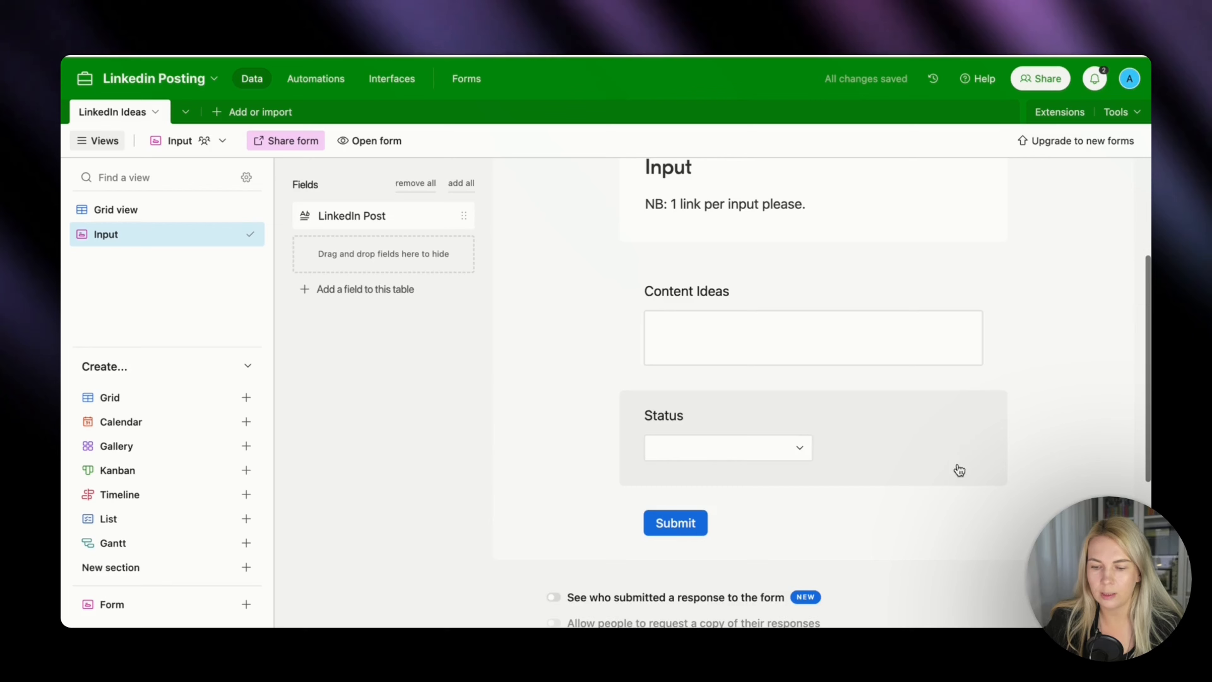
{"action": "left_click", "coordinate": [985, 415]}
{"action": "left_click", "coordinate": [989, 416]}
Disable Airtable branding on the form, and enable the "Submit another response" button and a new blank form after 5 seconds.
{"action": "scroll", "coordinate": [987, 459], "scroll_direction": "down", "scroll_amount": 5}
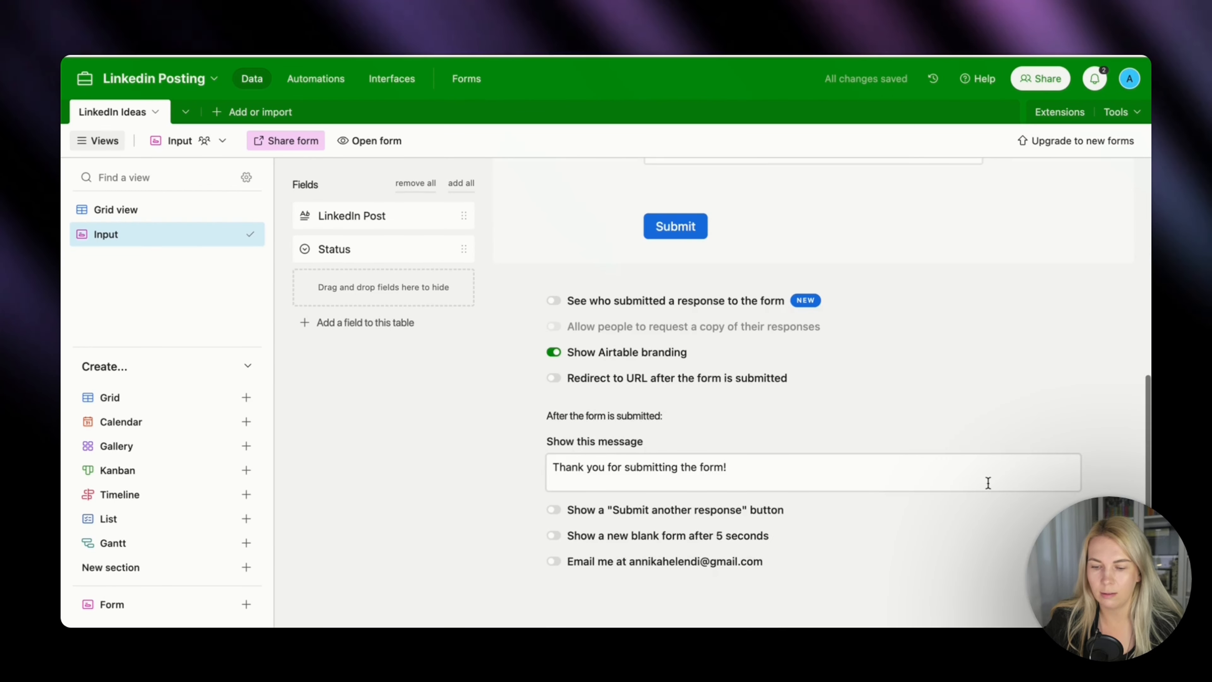
{"action": "left_click", "coordinate": [554, 352]}
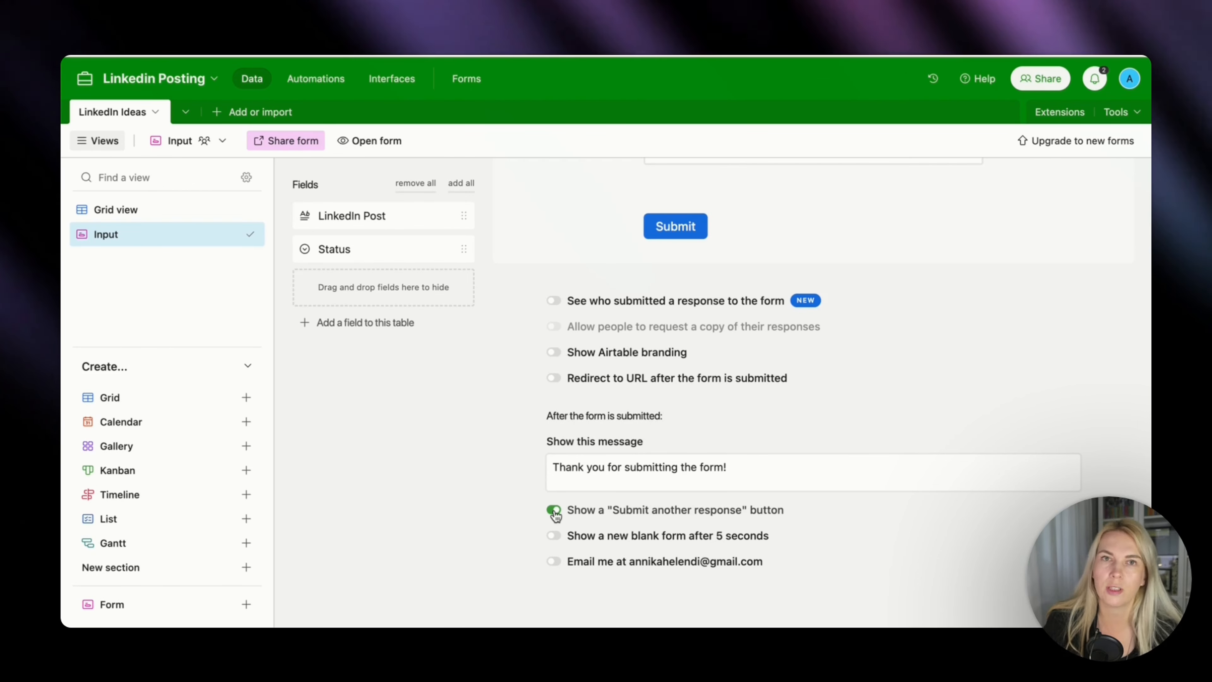
{"action": "left_click", "coordinate": [554, 535]}
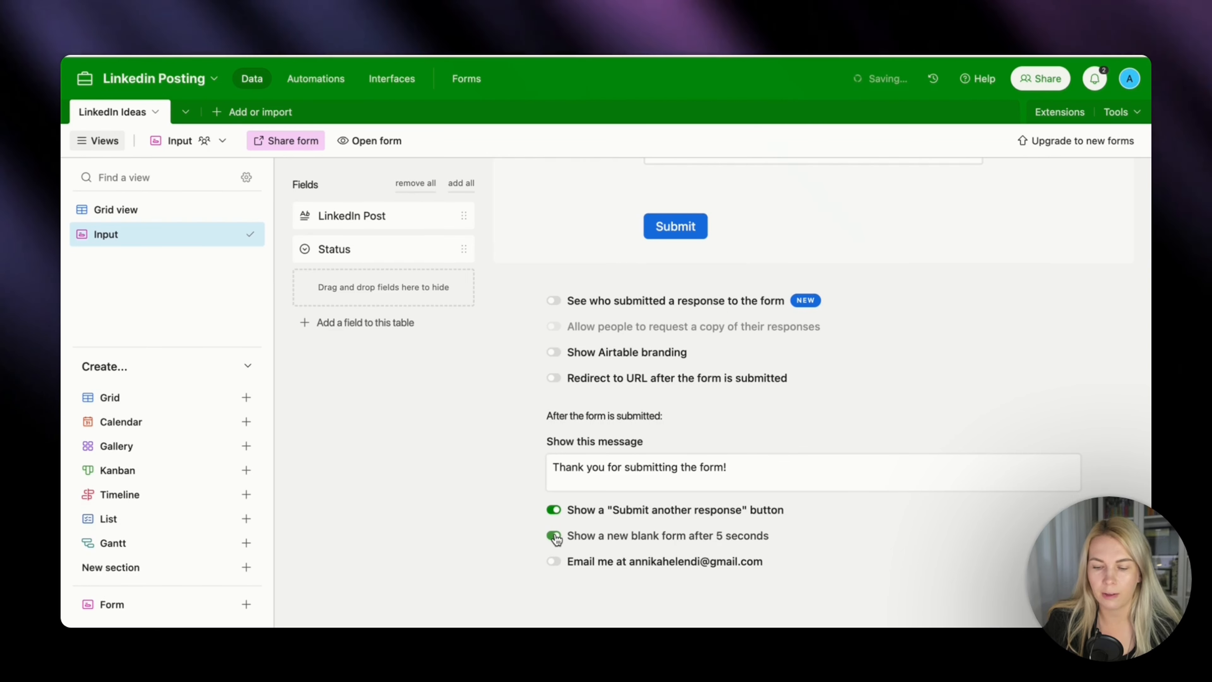
Open the live form and submit a content idea requesting a post that agrees with and summarizes a linked LinkedIn post about emails.
{"action": "scroll", "coordinate": [701, 333], "scroll_direction": "up", "scroll_amount": 10}
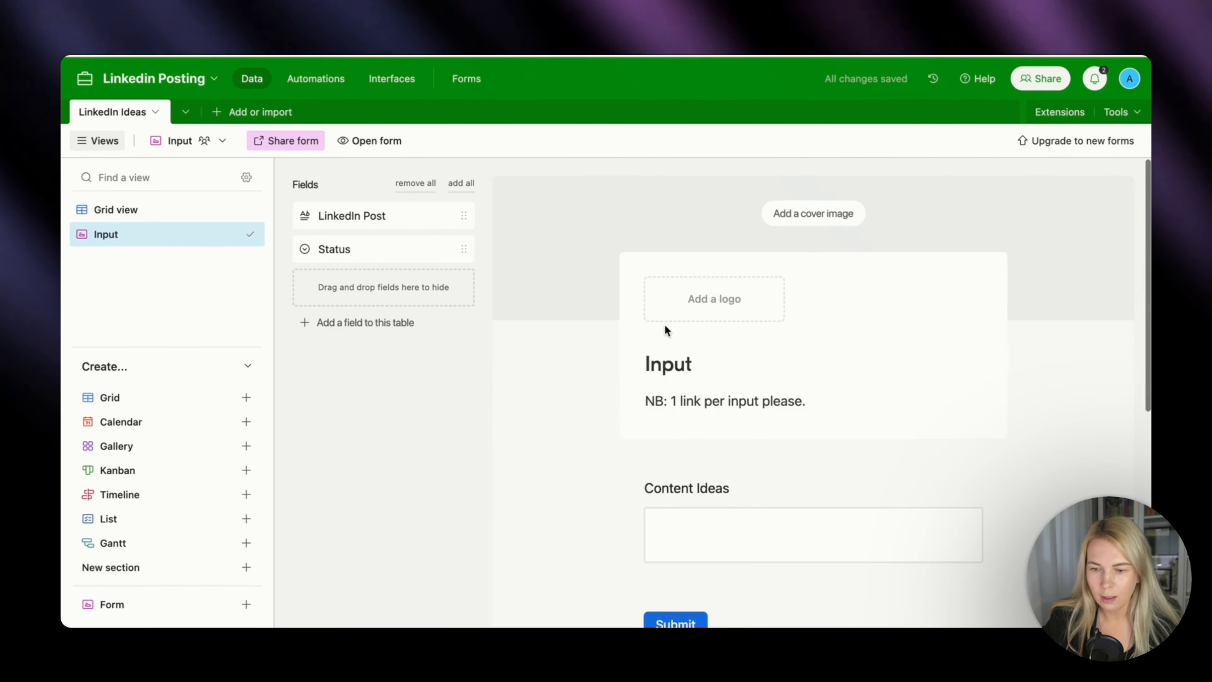
{"action": "left_click", "coordinate": [390, 140]}
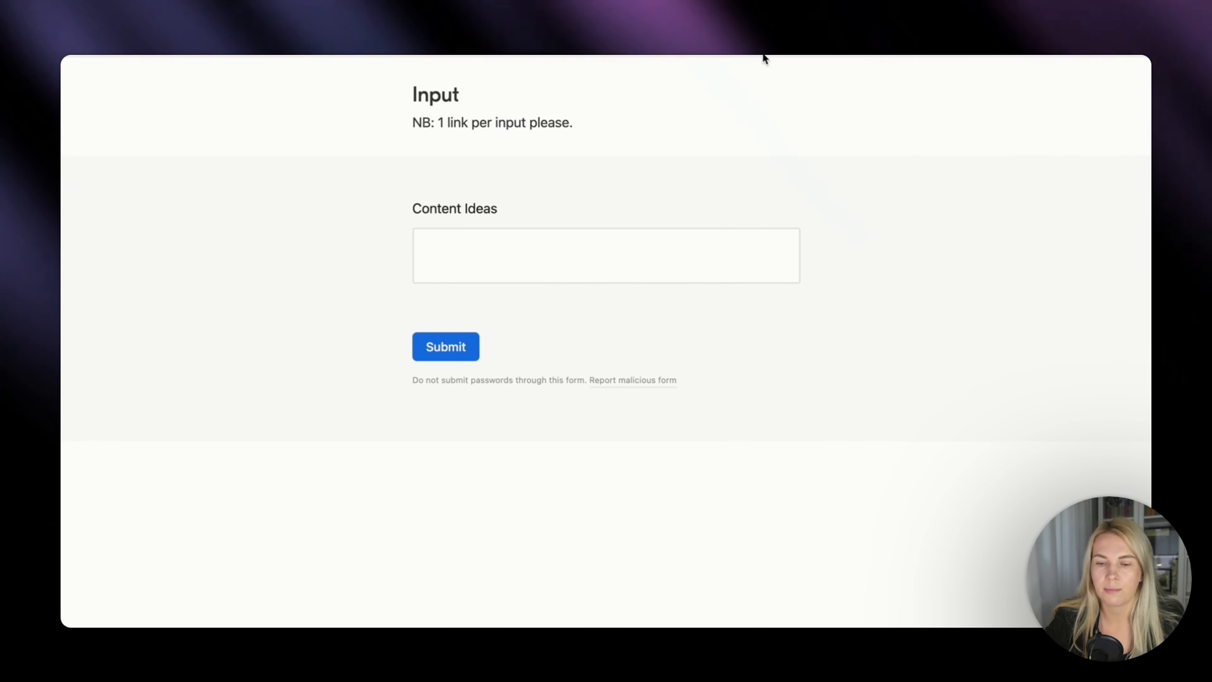
{"action": "left_click", "coordinate": [628, 235]}
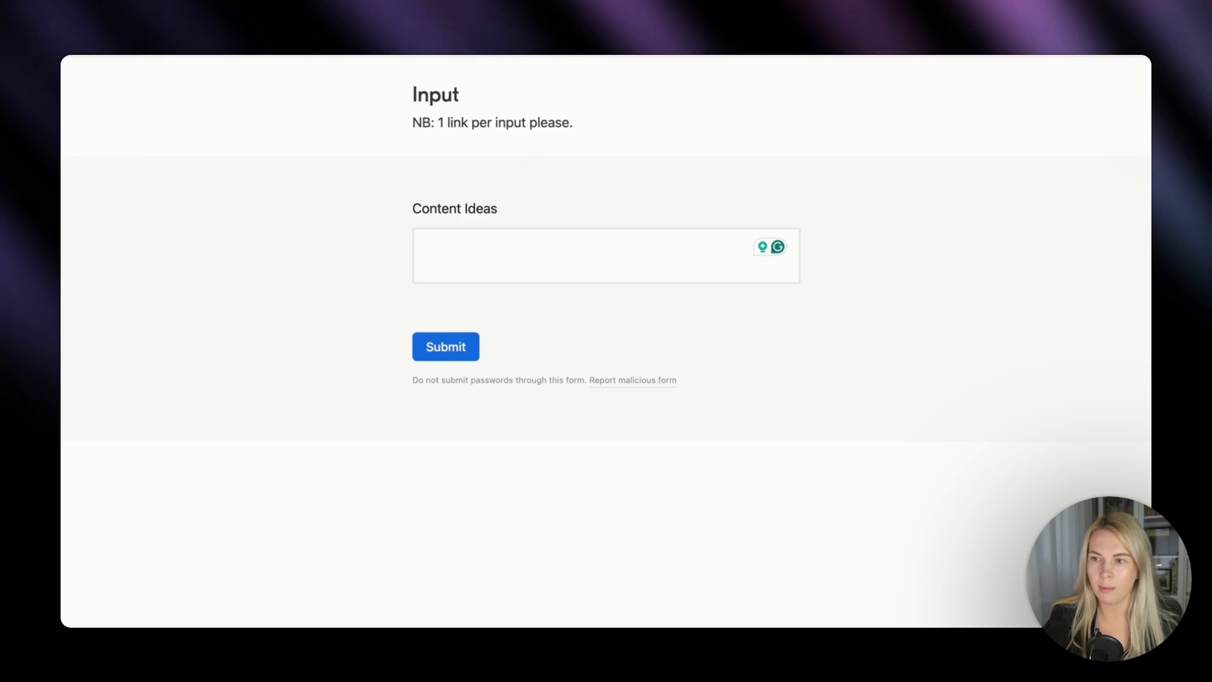
{"action": "left_click", "coordinate": [456, 268]}
{"action": "key", "text": "super+v"}
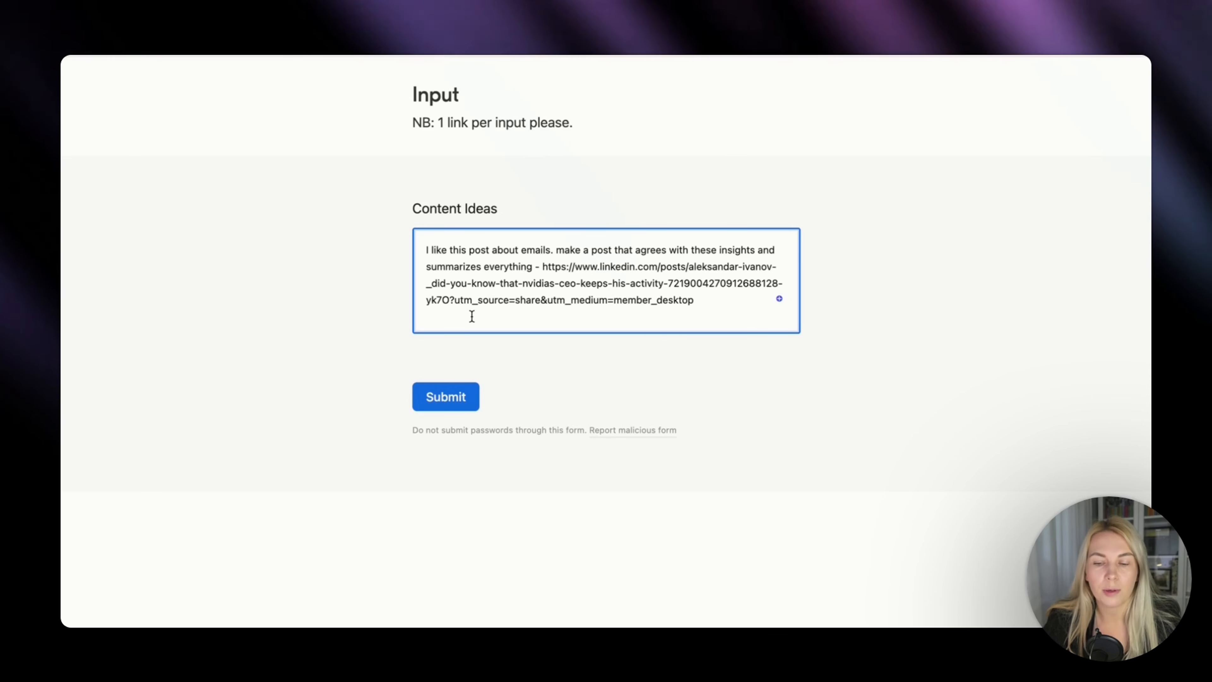
{"action": "left_click", "coordinate": [453, 396]}
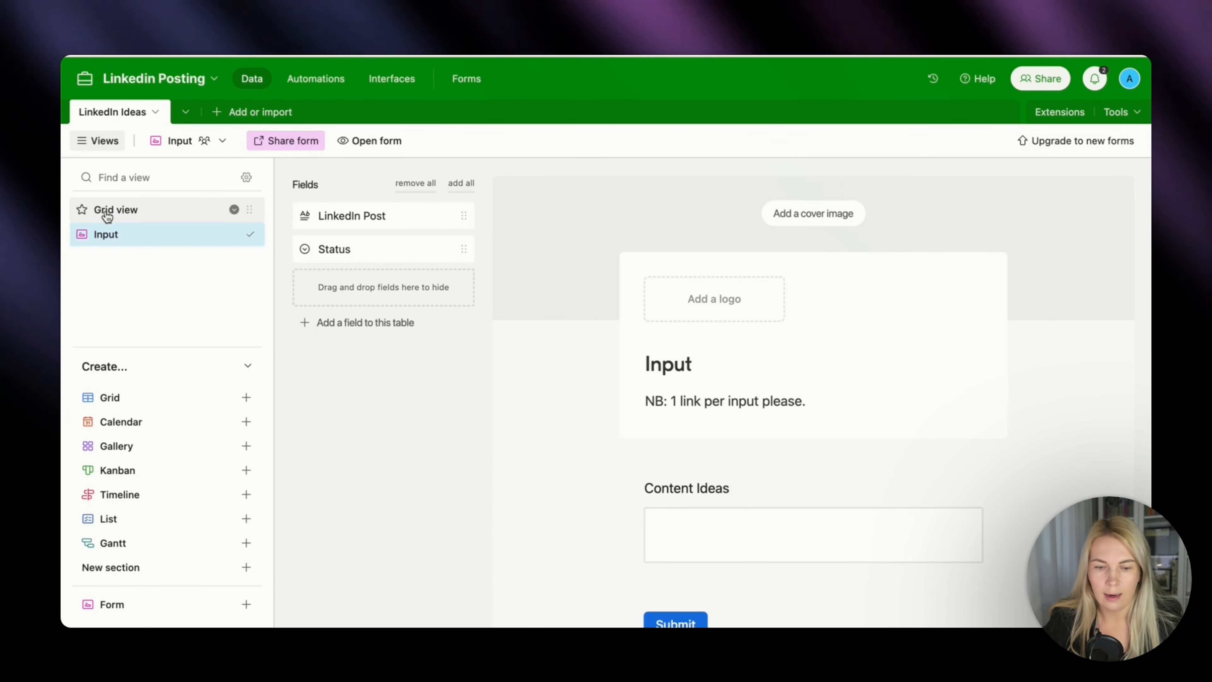
{"action": "left_click", "coordinate": [107, 214]}
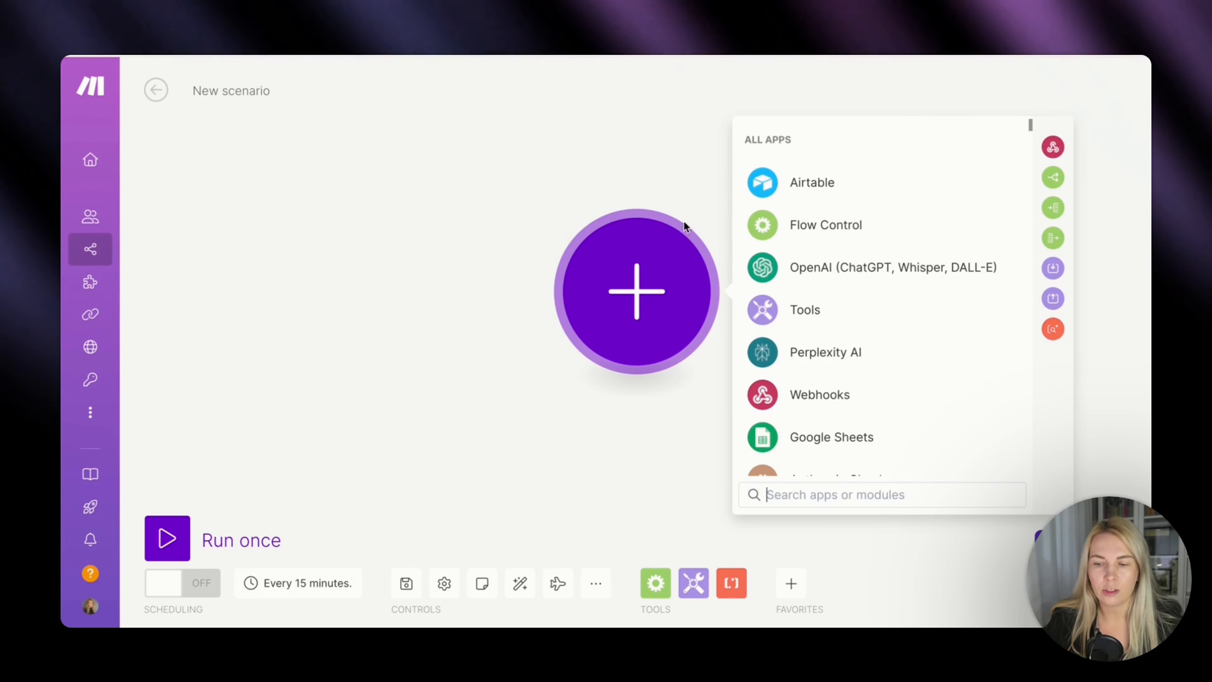
Add an Airtable Watch Responses trigger to the new Make scenario and create its webhook named Testing LinkedIn OS.
{"action": "left_click", "coordinate": [817, 182]}
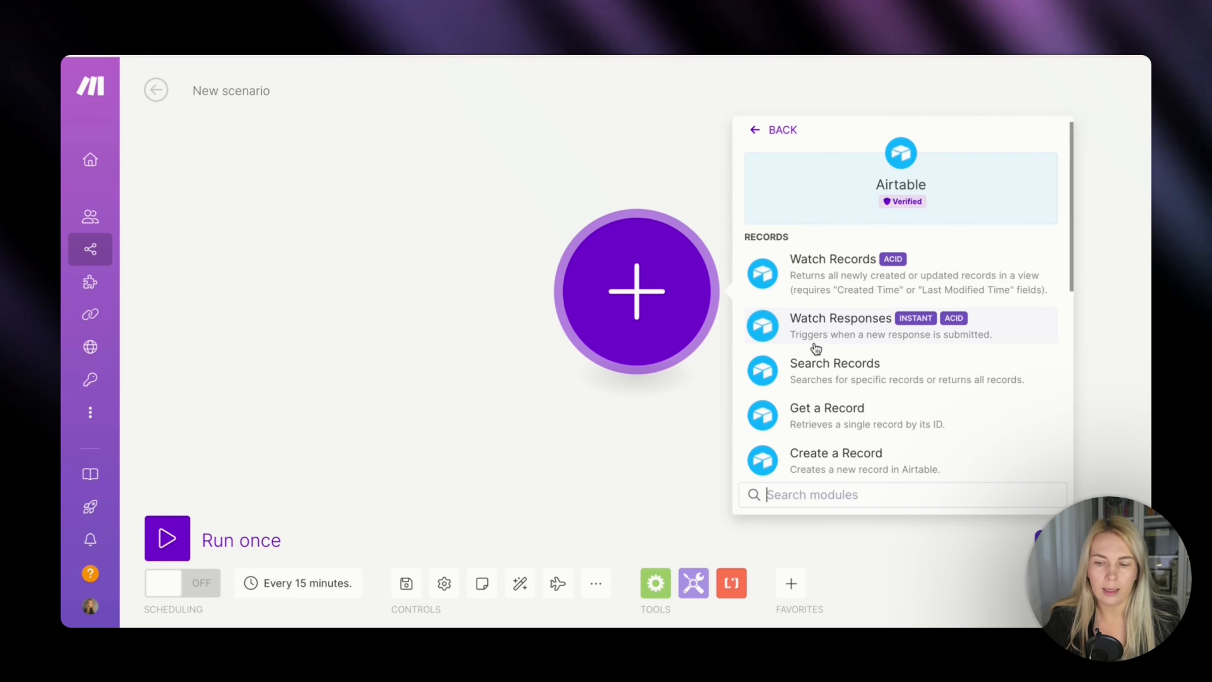
{"action": "left_click", "coordinate": [843, 325]}
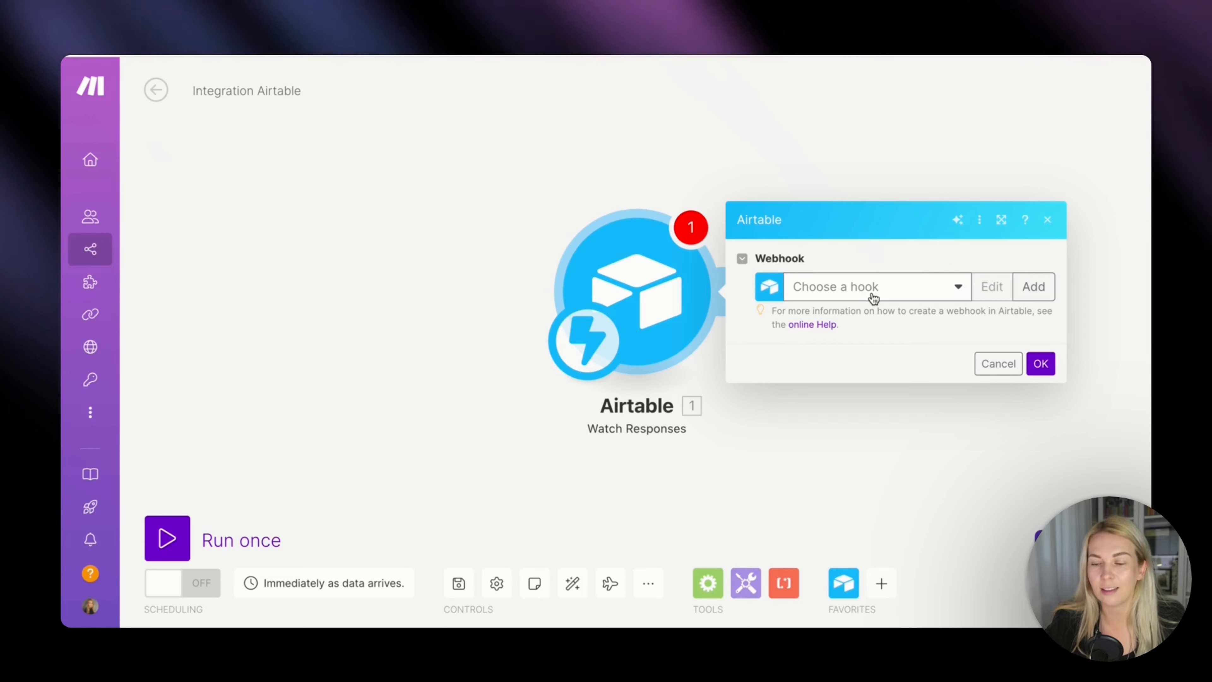
{"action": "left_click", "coordinate": [1031, 287]}
{"action": "double_click", "coordinate": [796, 276]}
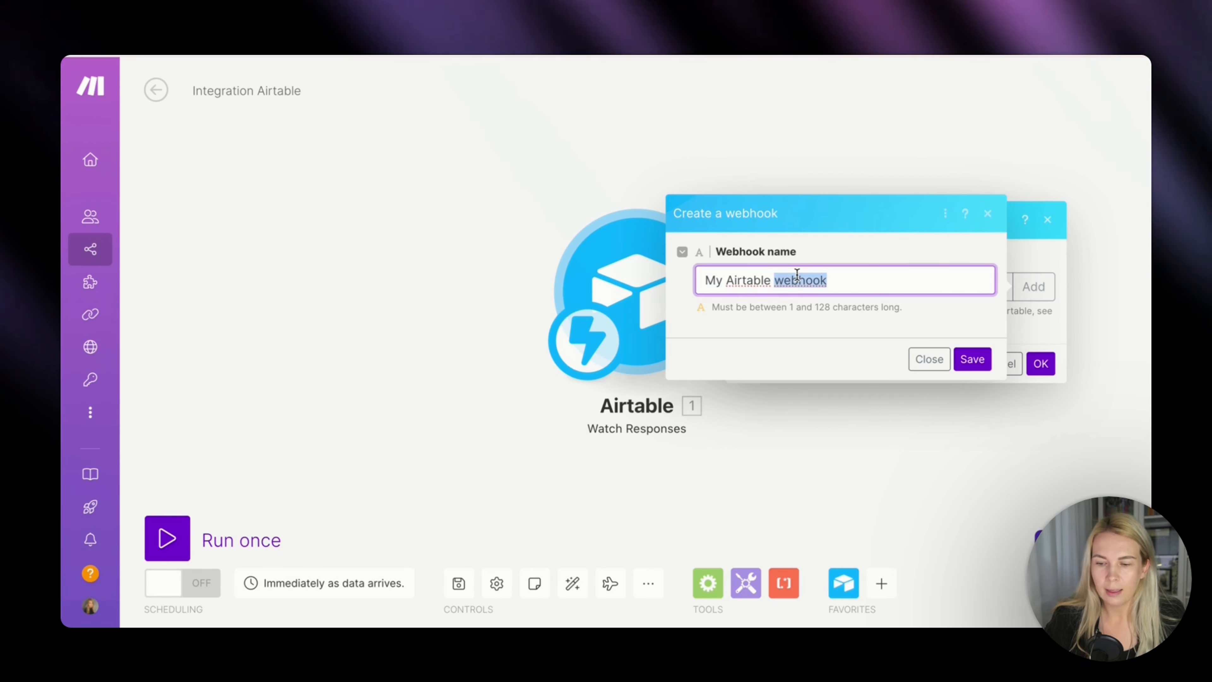
{"action": "type", "text": "Testion"}
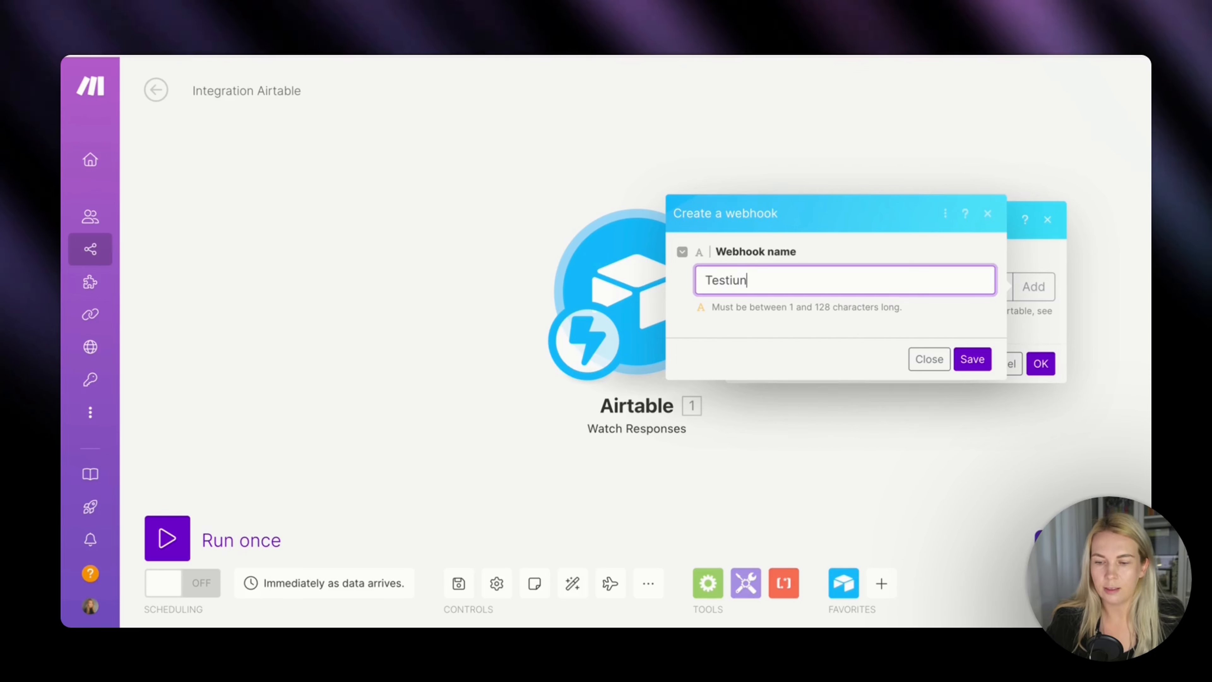
{"action": "key", "text": "BackSpace"}
{"action": "key", "text": "BackSpace"}
{"action": "type", "text": "ng"}
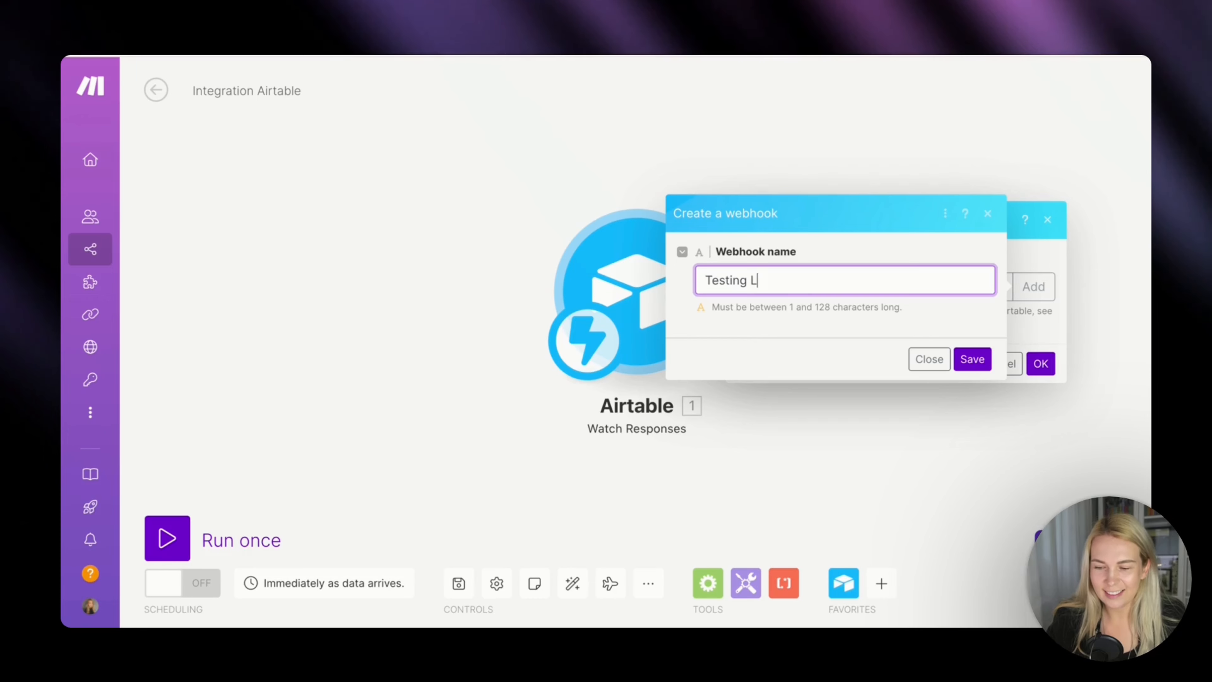
{"action": "type", "text": "LinkedIn OS"}
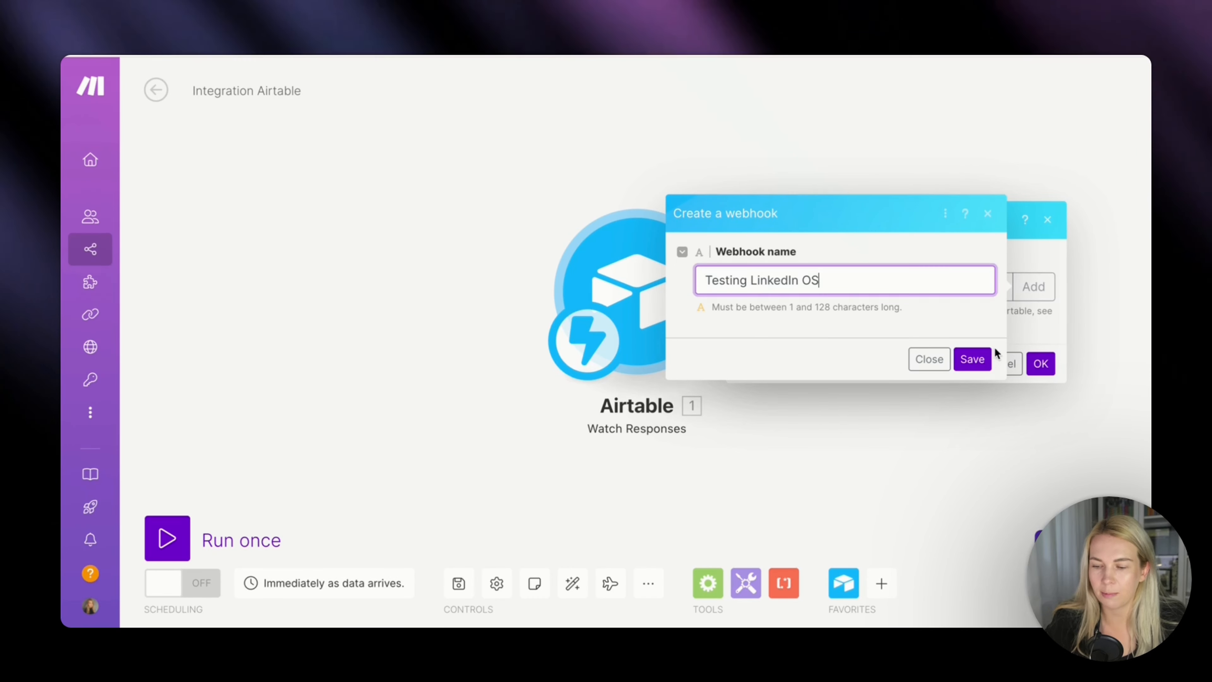
{"action": "left_click", "coordinate": [976, 359]}
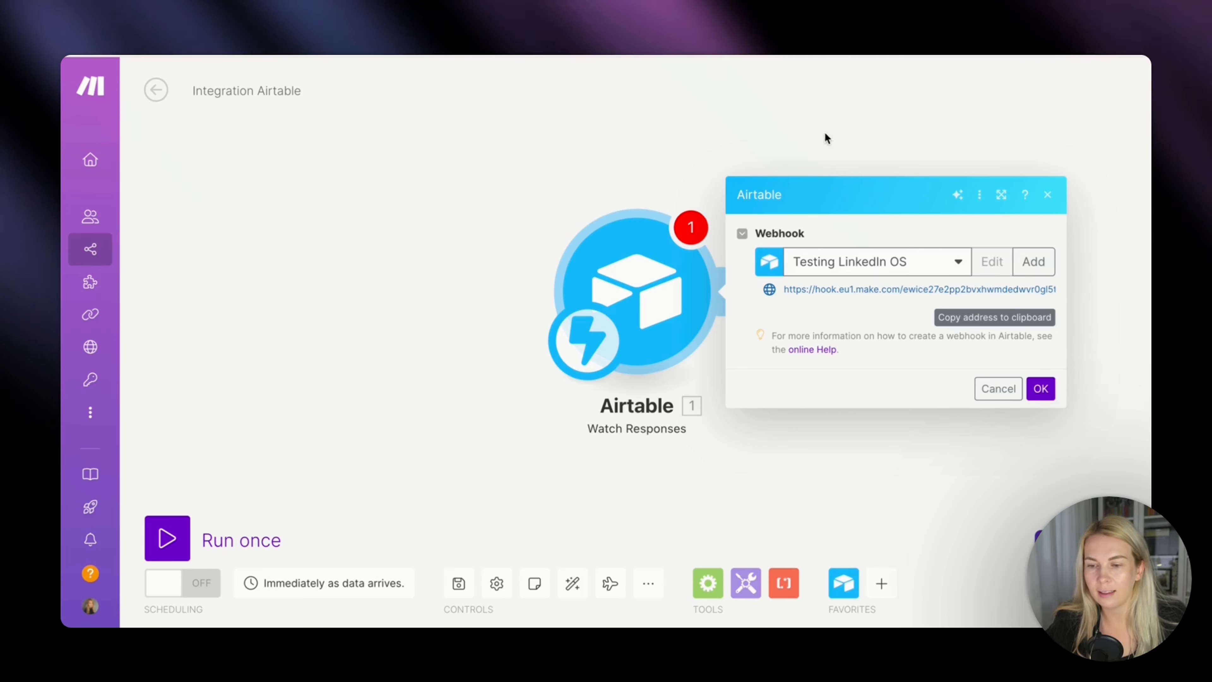
In Airtable's LinkedIn Posting base, create an automation triggered when a record is created in LinkedIn Ideas, and test it with the existing idea.
{"action": "left_click", "coordinate": [782, 56]}
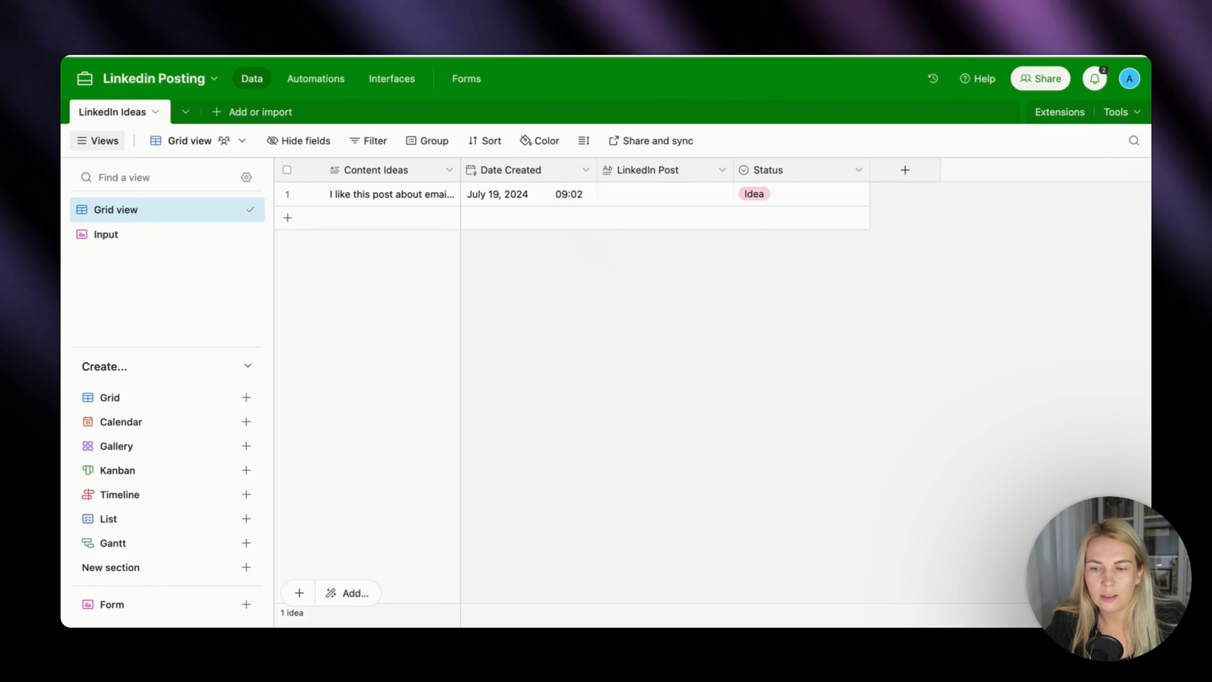
{"action": "left_click", "coordinate": [329, 84]}
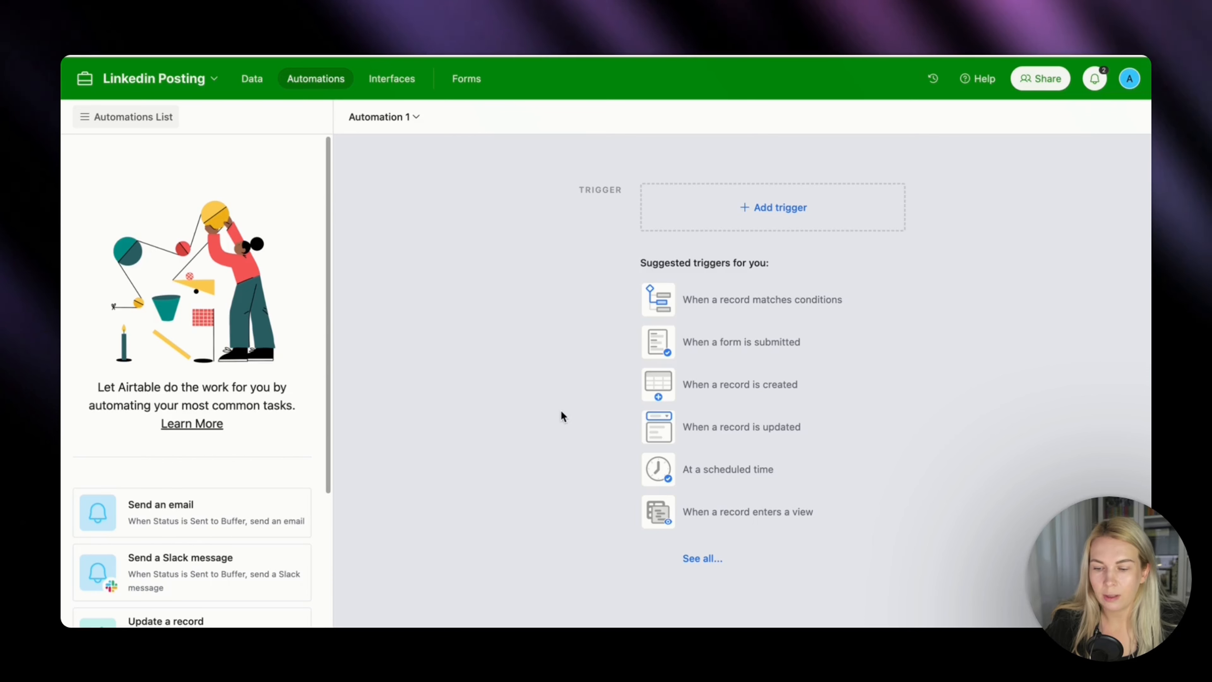
{"action": "left_click", "coordinate": [750, 386]}
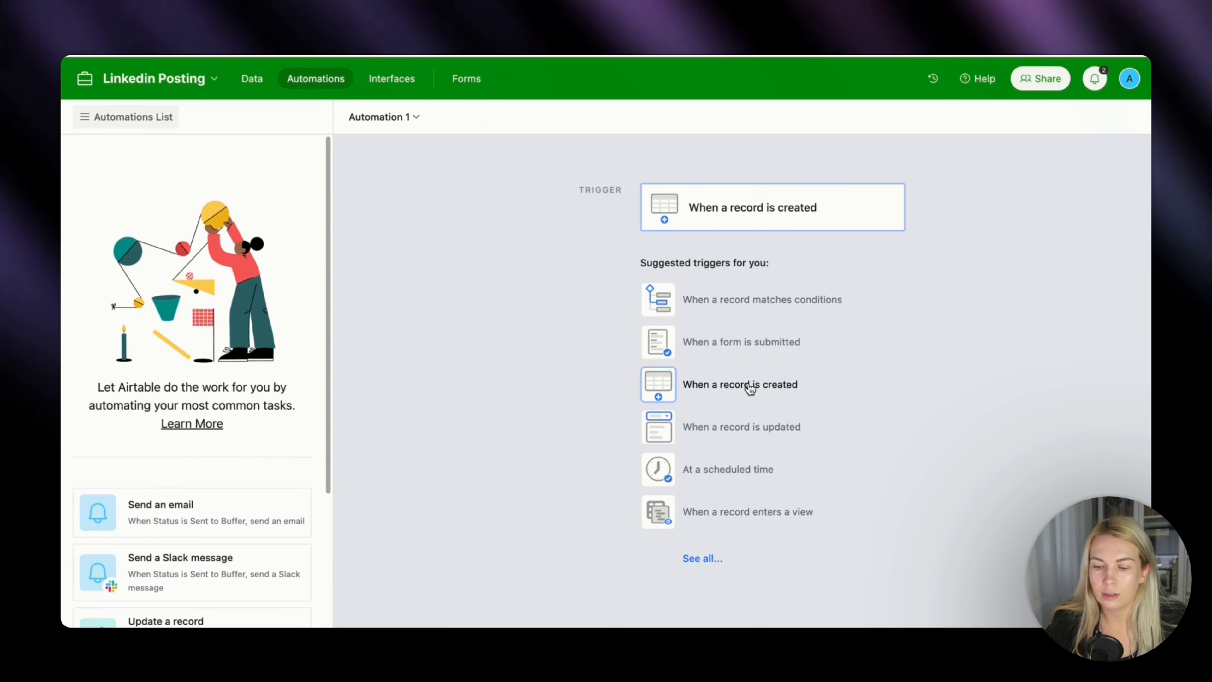
{"action": "left_click", "coordinate": [749, 386]}
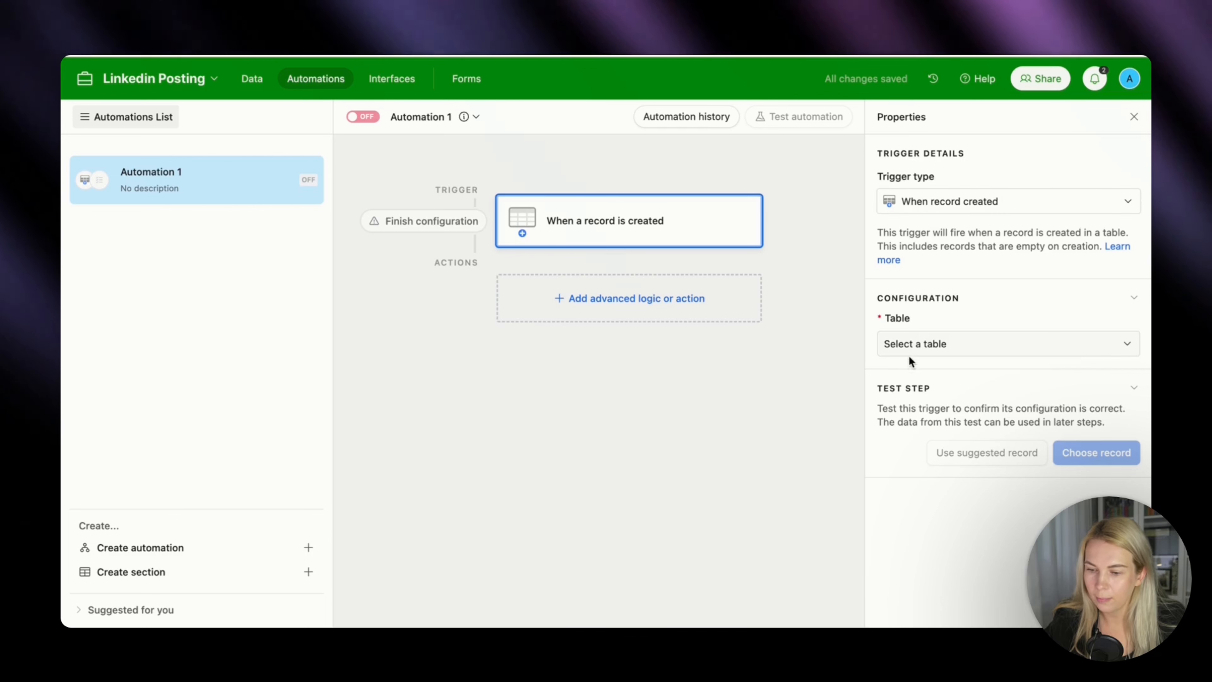
{"action": "left_click", "coordinate": [914, 347]}
{"action": "left_click", "coordinate": [916, 395]}
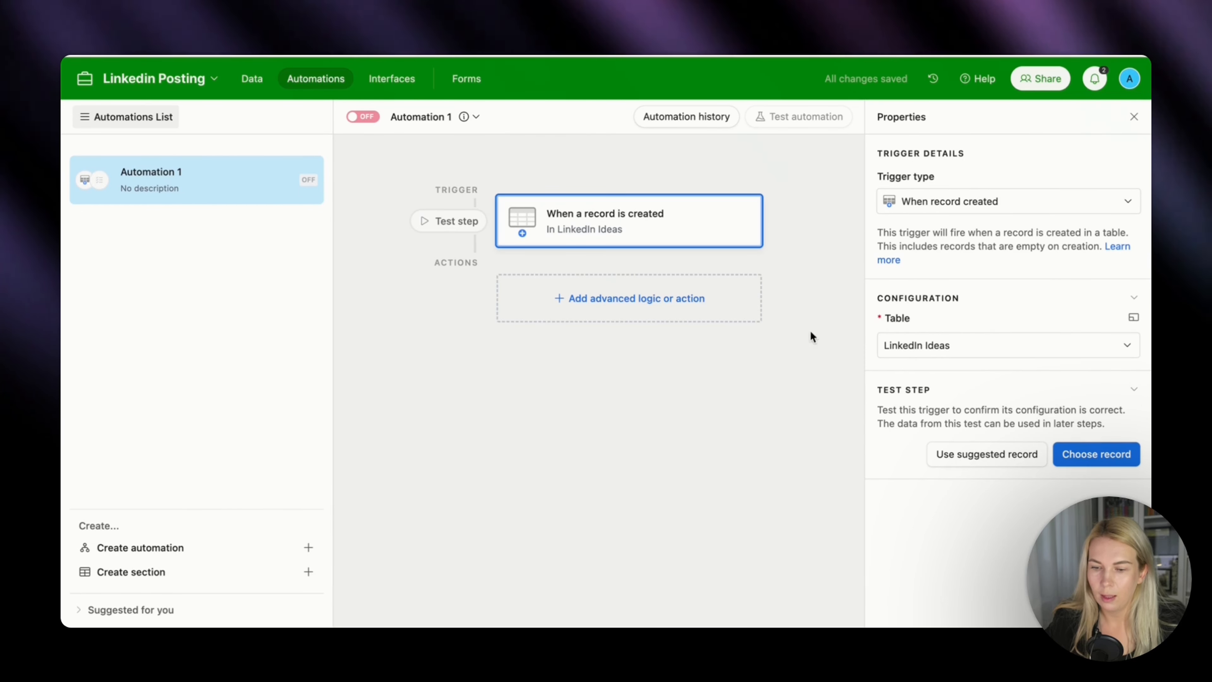
{"action": "left_click", "coordinate": [1063, 446]}
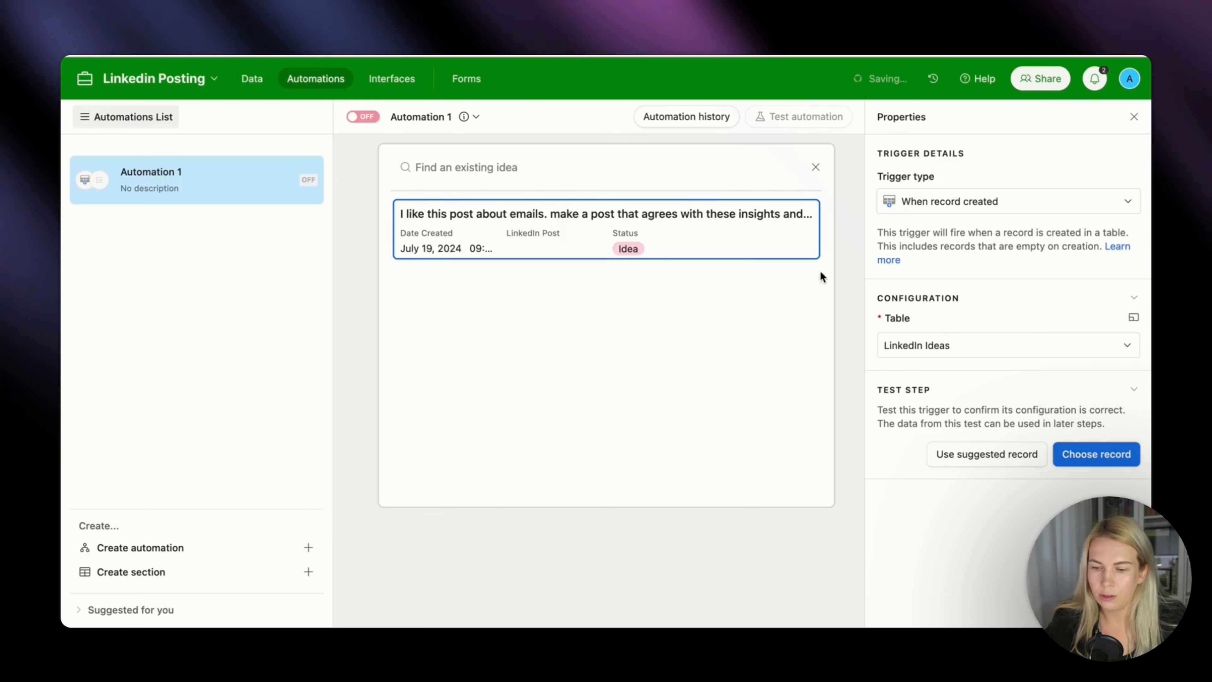
{"action": "left_click", "coordinate": [645, 220]}
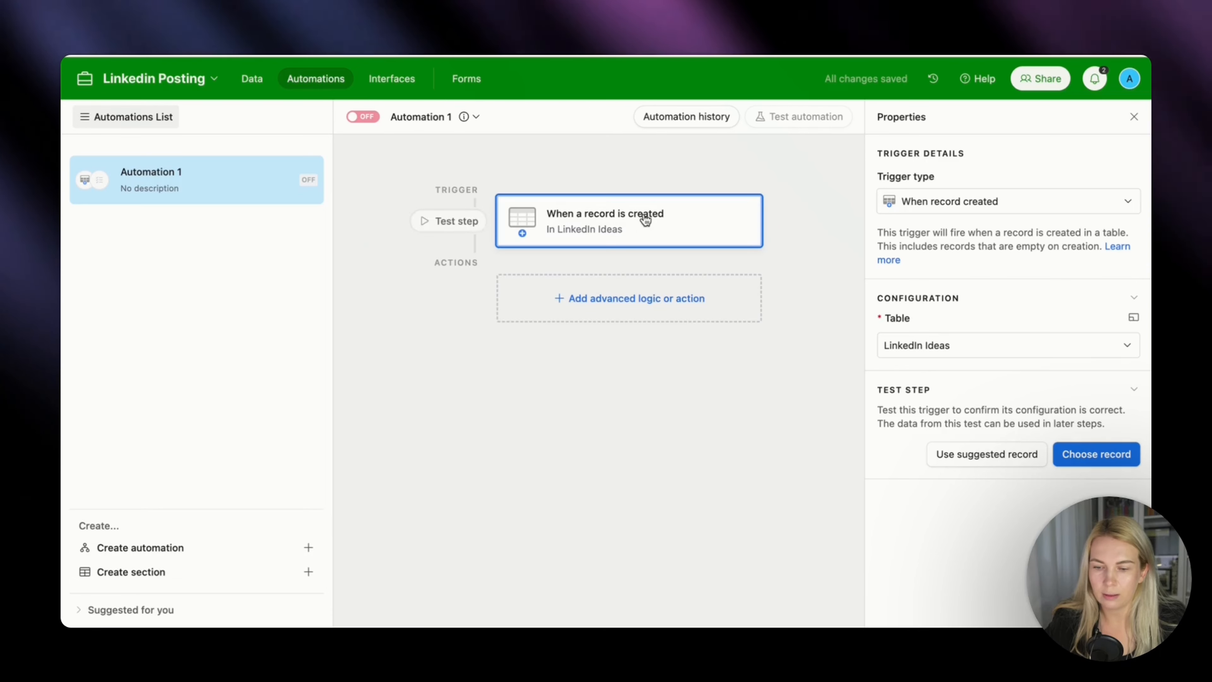
Add a Run script action after the record-created trigger.
{"action": "left_click", "coordinate": [626, 302]}
{"action": "scroll", "coordinate": [621, 459], "scroll_direction": "down", "scroll_amount": 3}
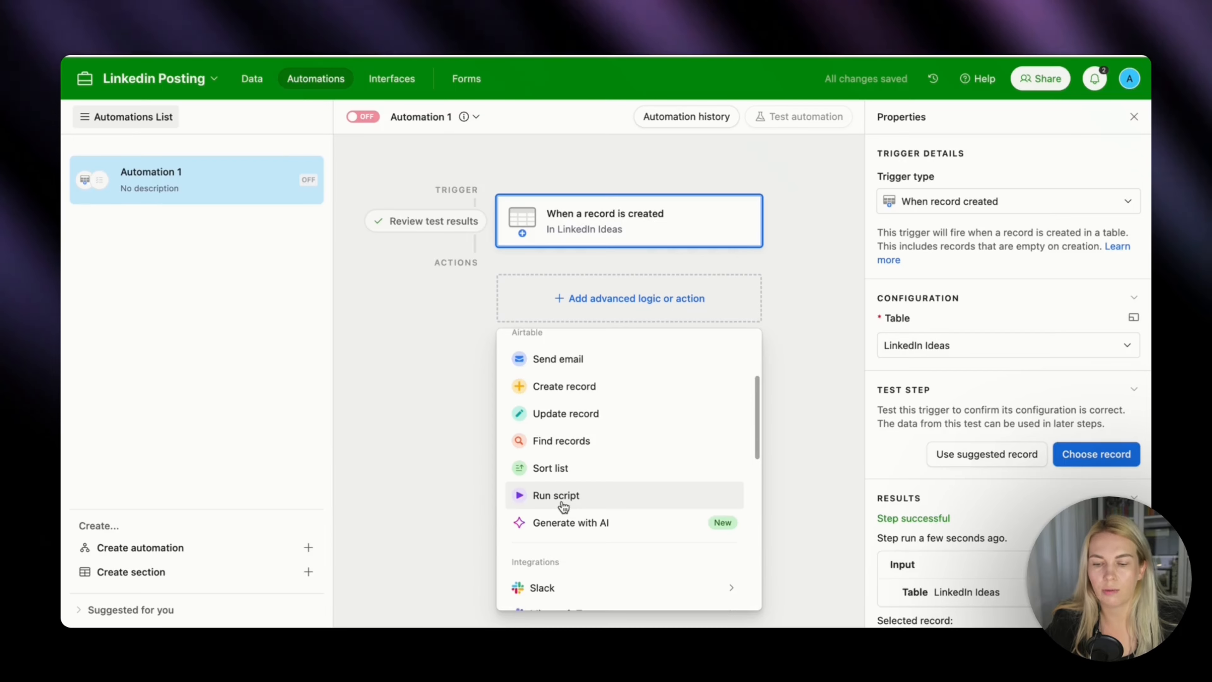
{"action": "left_click", "coordinate": [563, 505]}
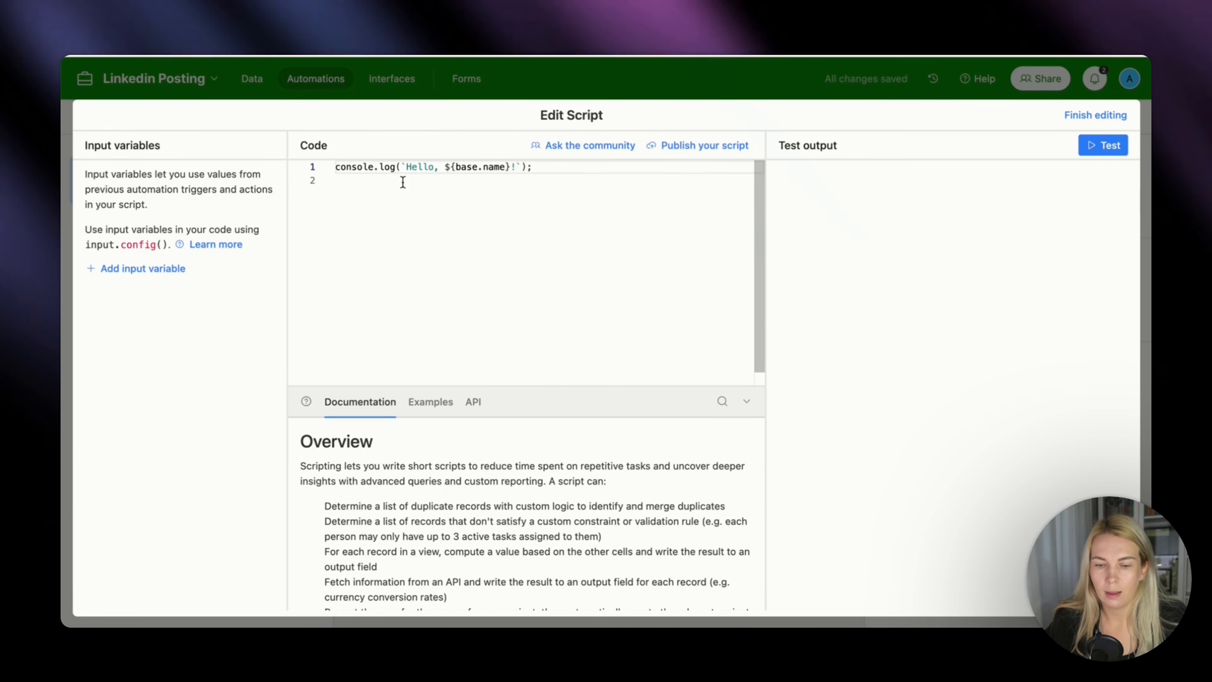
Add a script input variable named recordID with the trigger's Airtable record ID as its value.
{"action": "left_click", "coordinate": [150, 269]}
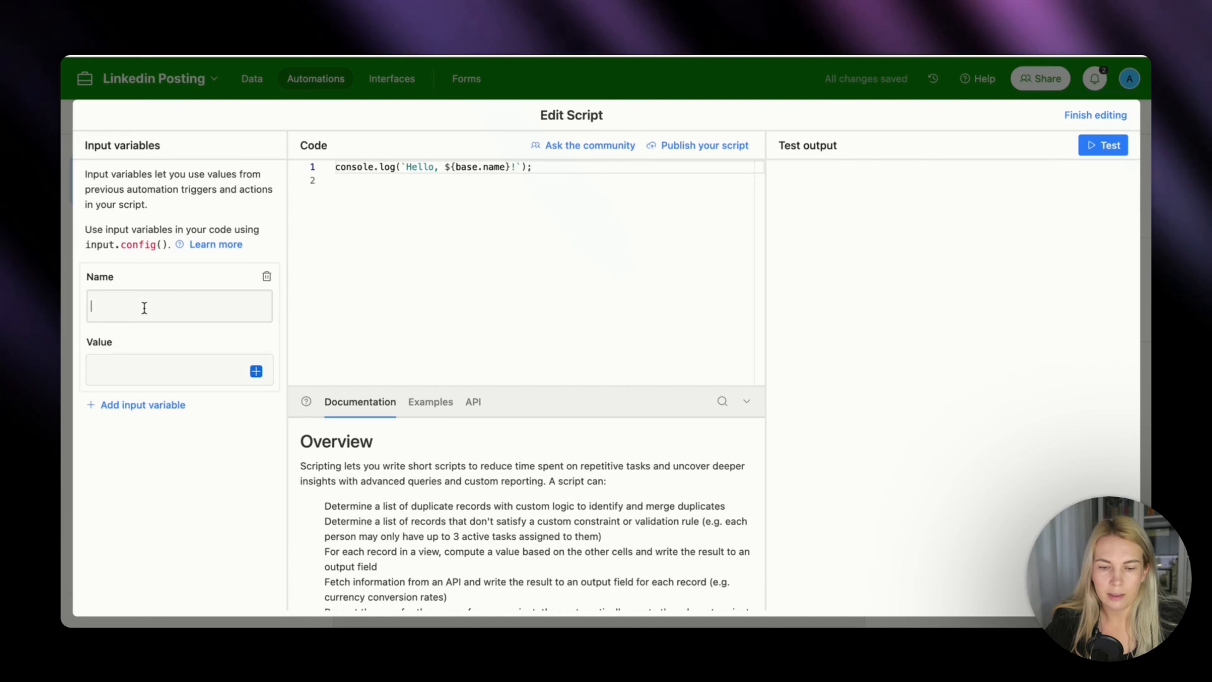
{"action": "type", "text": "recordID"}
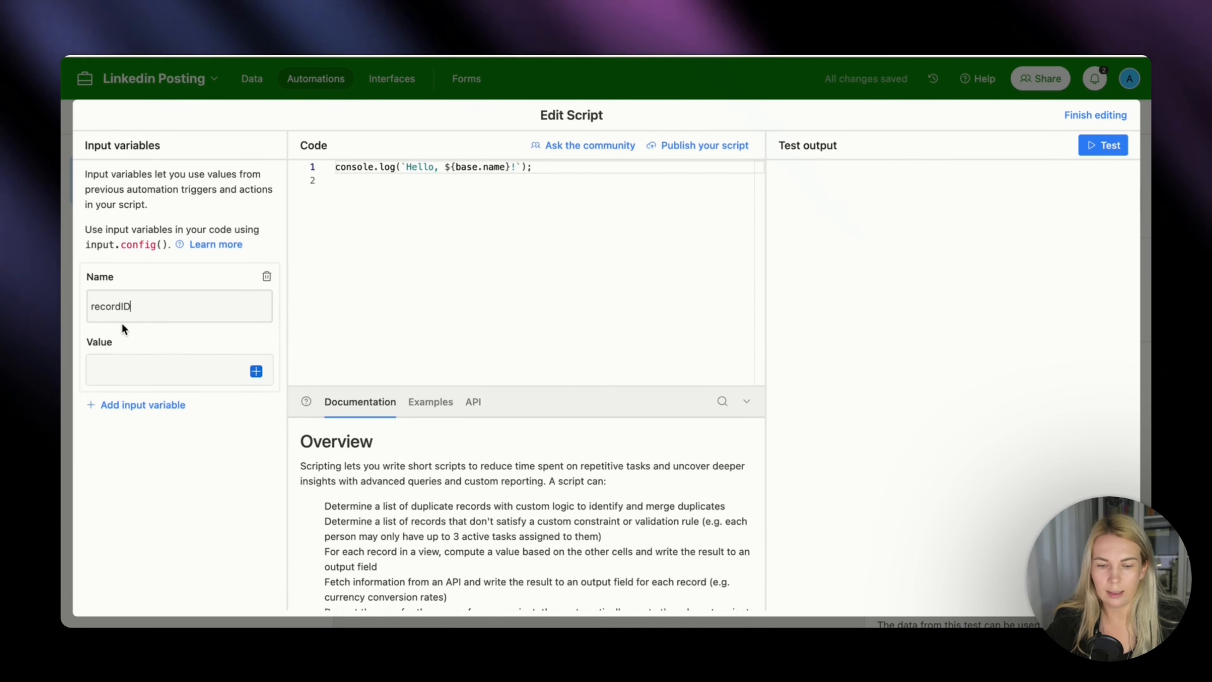
{"action": "left_click", "coordinate": [257, 371]}
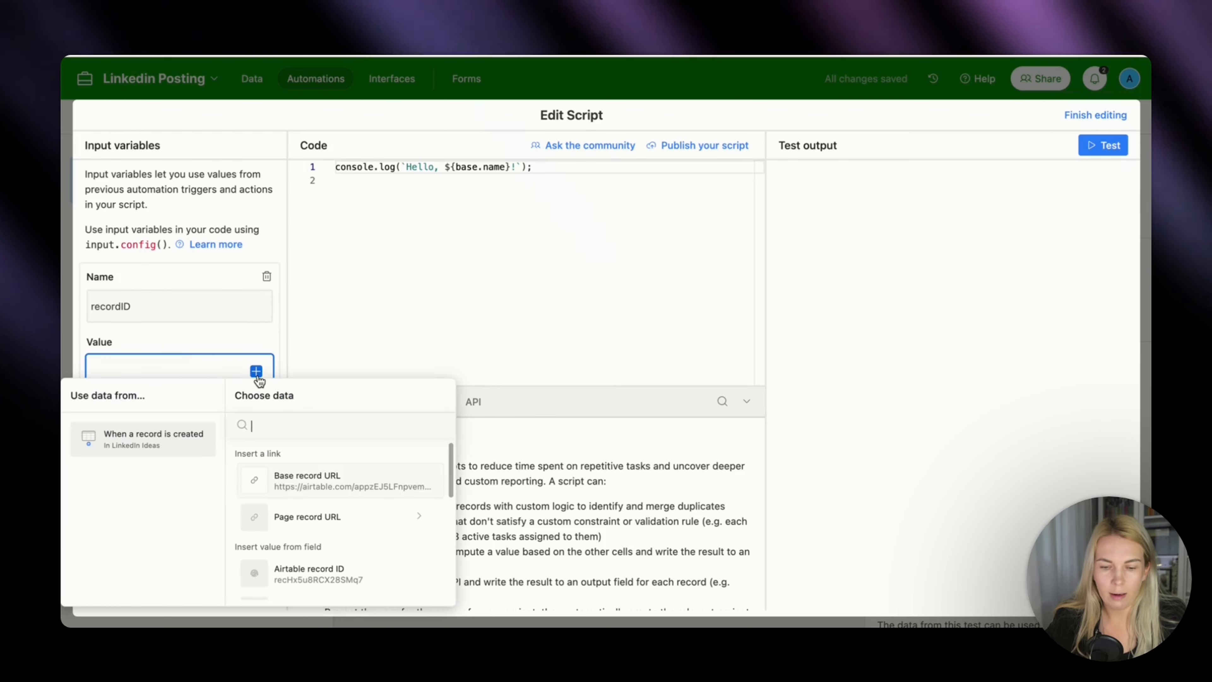
{"action": "scroll", "coordinate": [297, 448], "scroll_direction": "down", "scroll_amount": 2}
{"action": "left_click", "coordinate": [304, 532]}
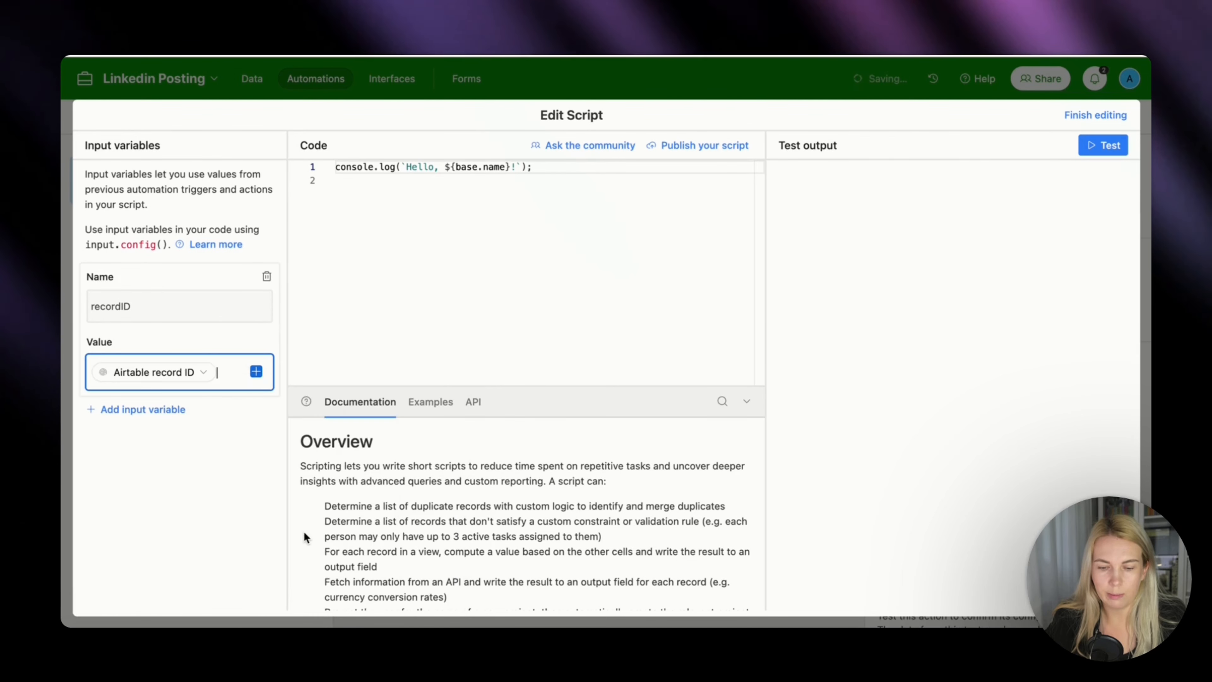
{"action": "left_click", "coordinate": [258, 490]}
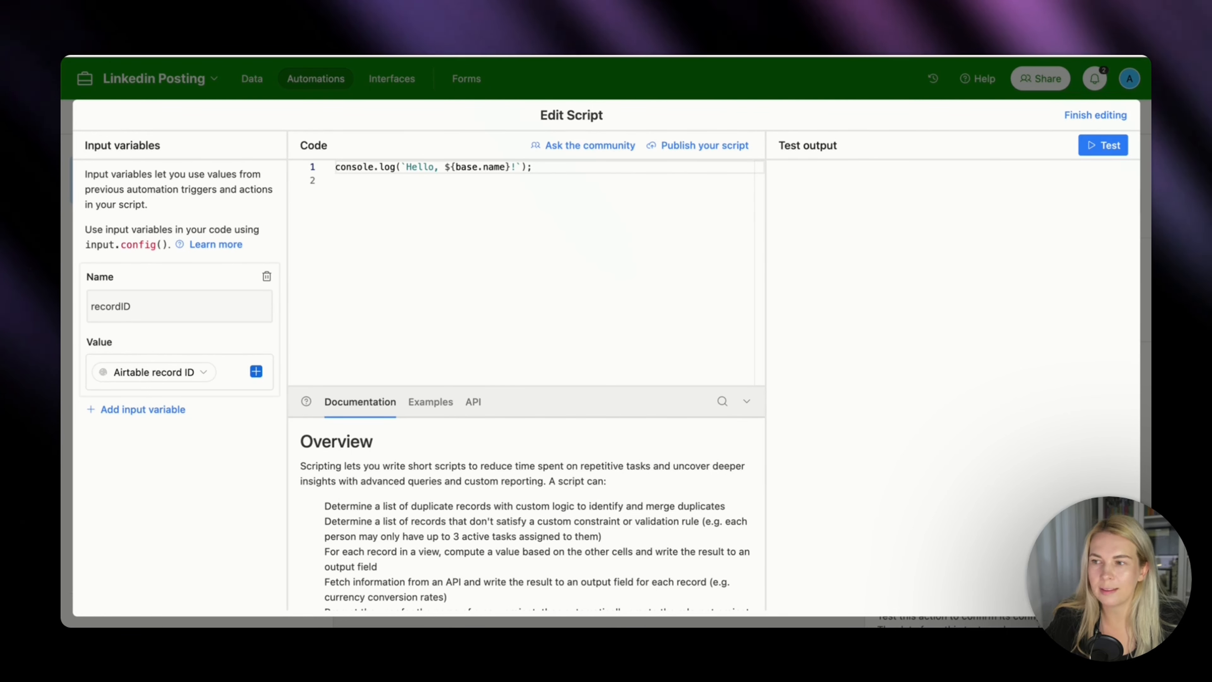
Replace the default script code with the prepared script that sends recordID to a Make webhook.
{"action": "left_click", "coordinate": [350, 180]}
{"action": "key", "text": "super+a"}
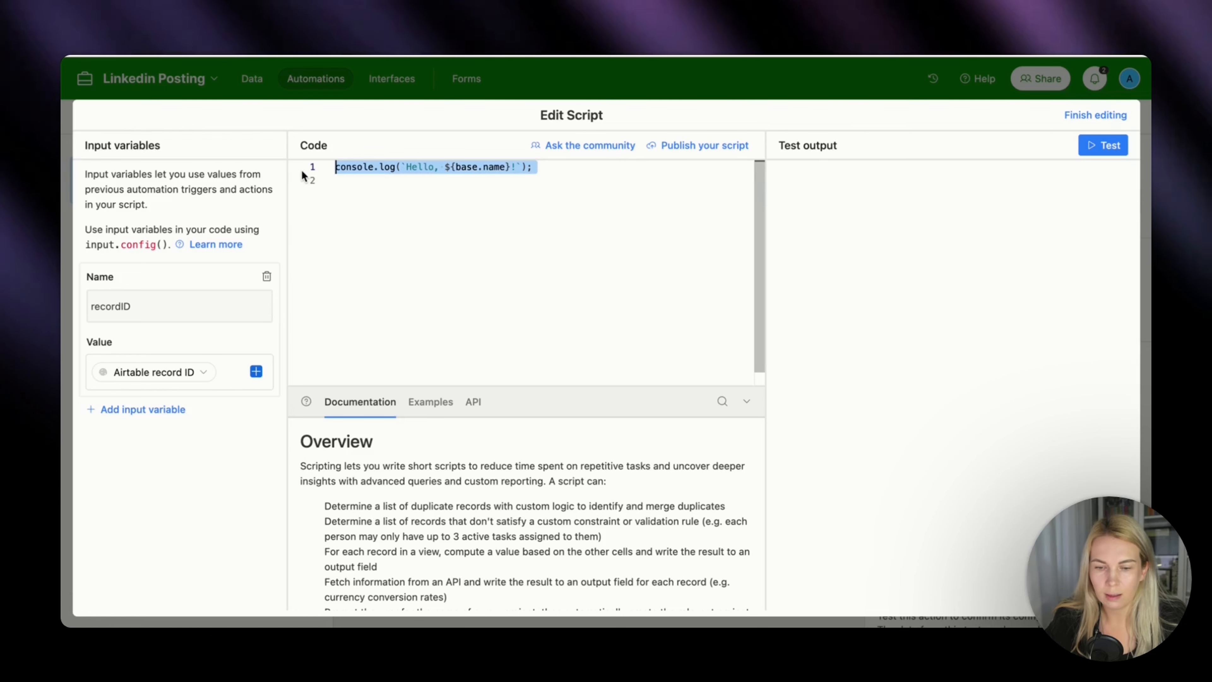
{"action": "key", "text": "BackSpace"}
{"action": "key", "text": "super+v"}
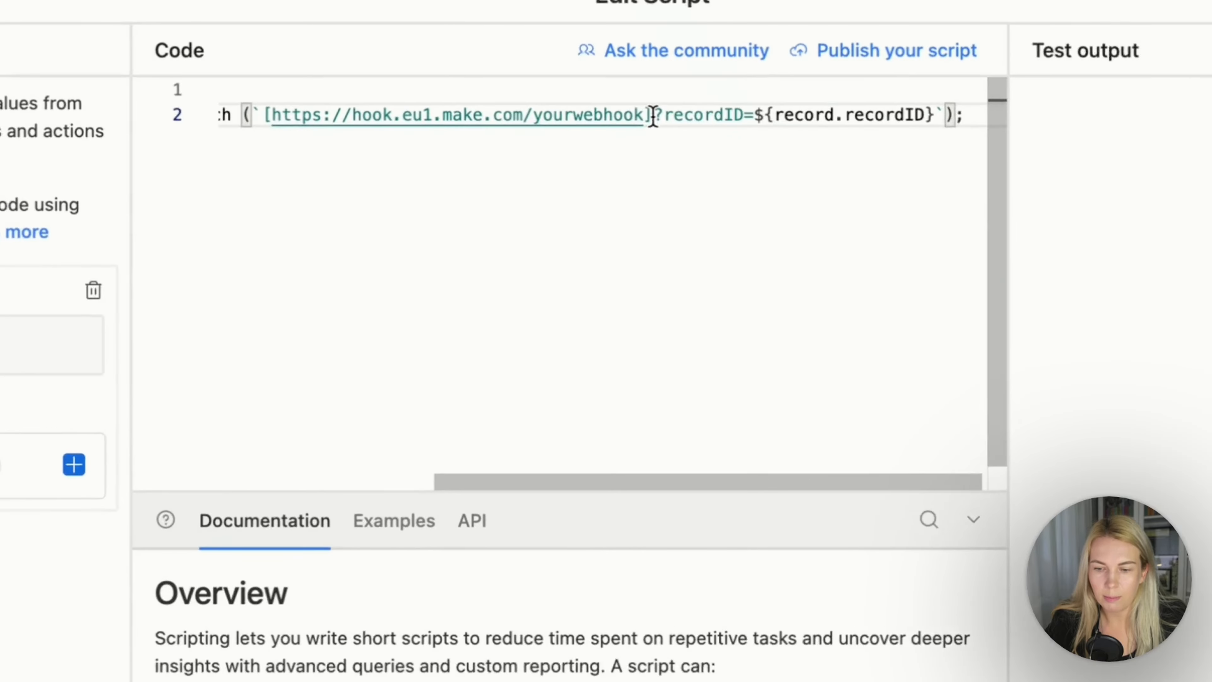
Replace the bracketed yourwebhook placeholder URL in the script with the copied Make webhook address.
{"action": "left_click_drag", "start_coordinate": [571, 181], "coordinate": [372, 193]}
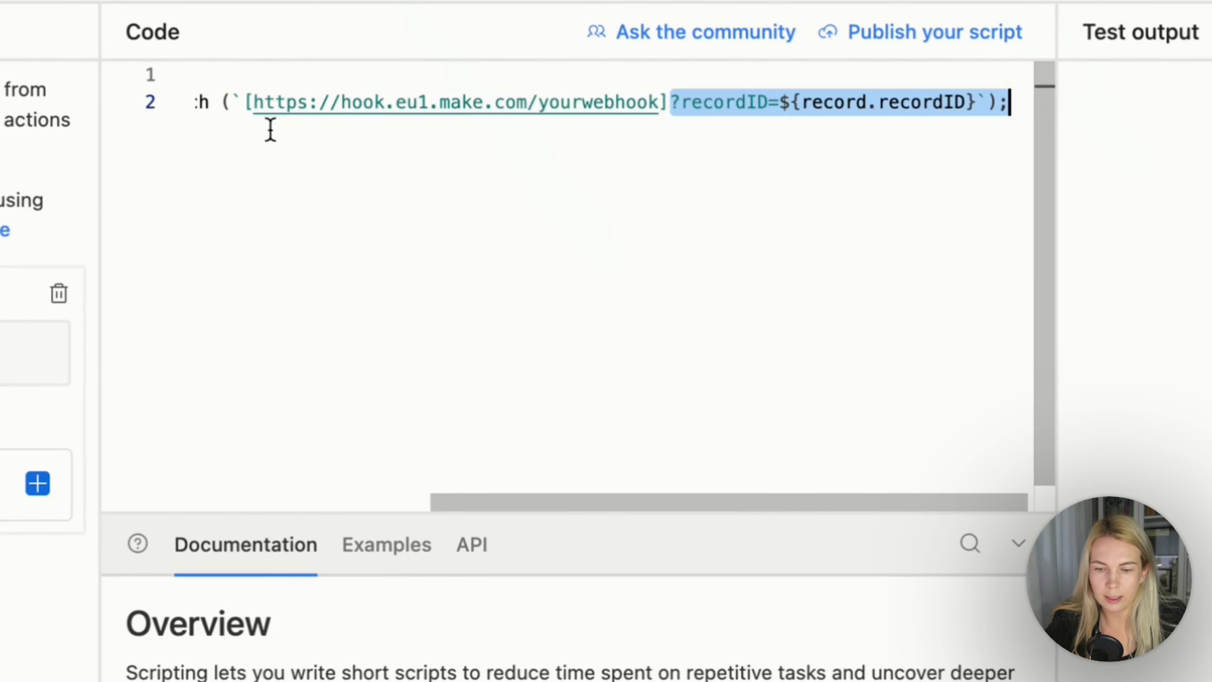
{"action": "left_click_drag", "start_coordinate": [271, 129], "coordinate": [244, 101]}
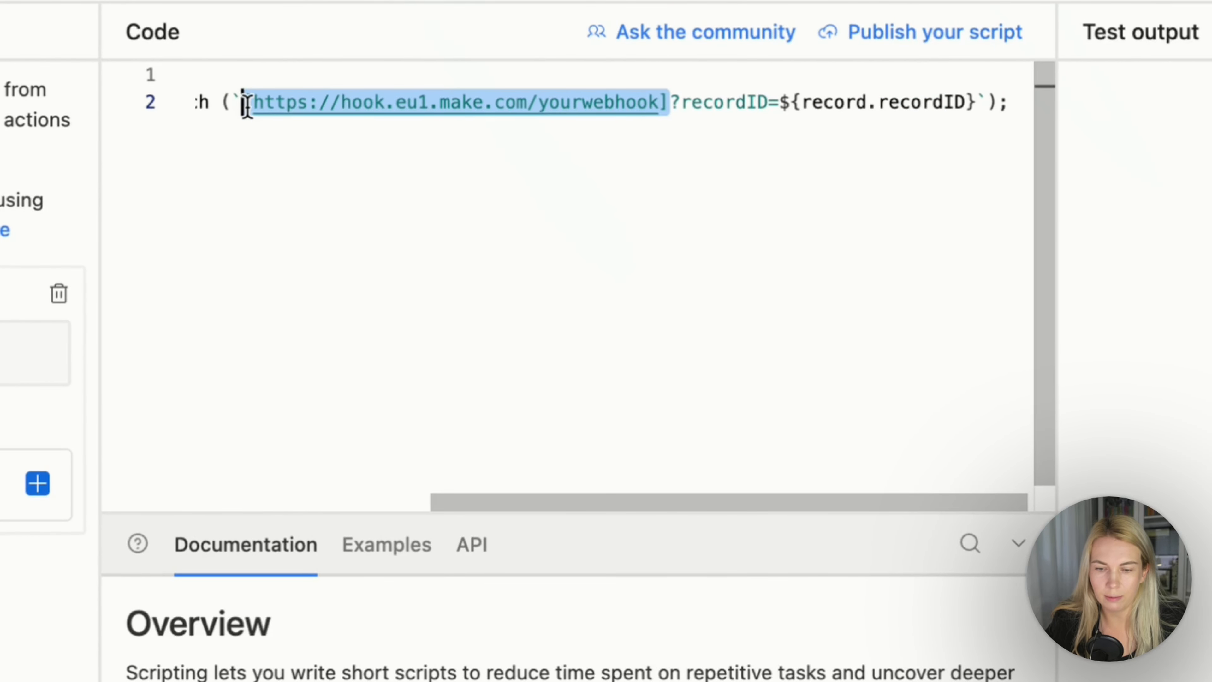
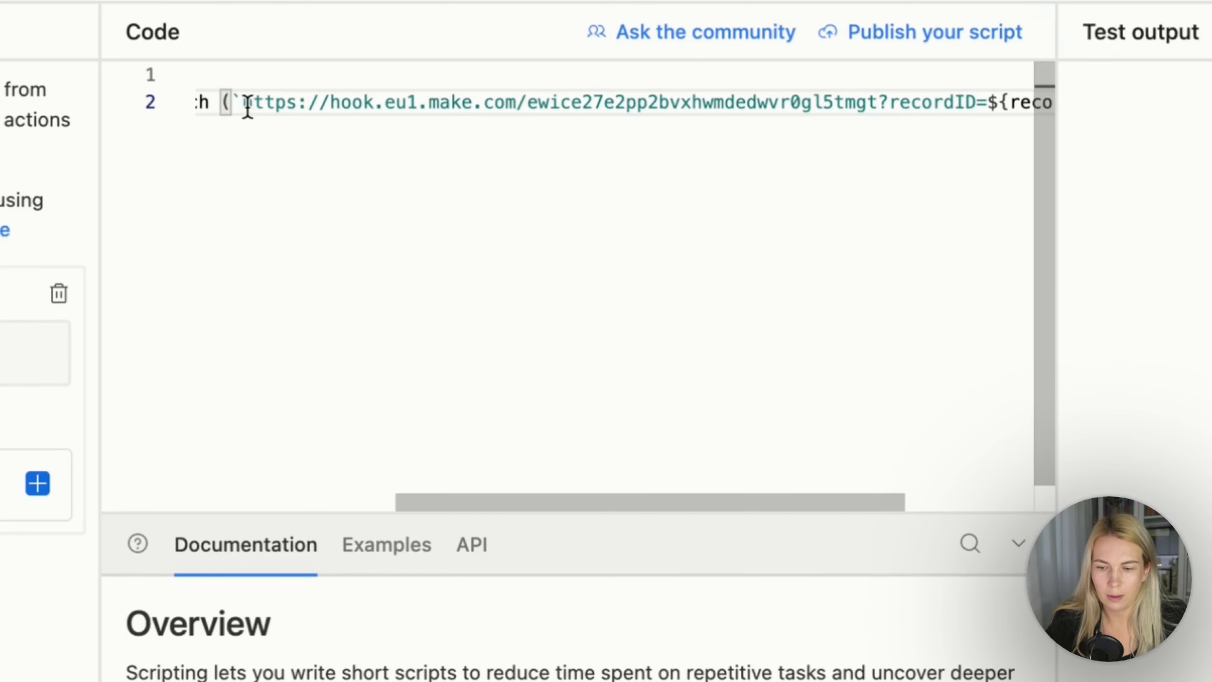
{"action": "left_click", "coordinate": [411, 196]}
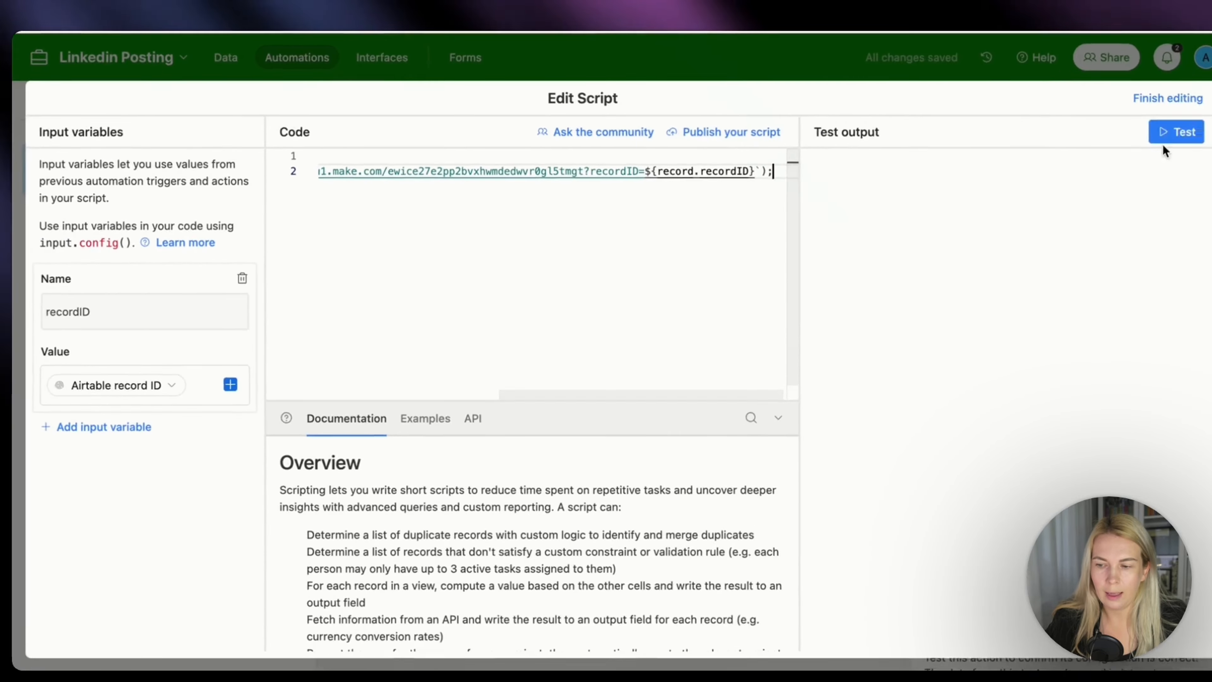
Confirm the Testing LinkedIn OS webhook in Make and run the scenario once while testing the Airtable script against it.
{"action": "left_click", "coordinate": [1169, 139]}
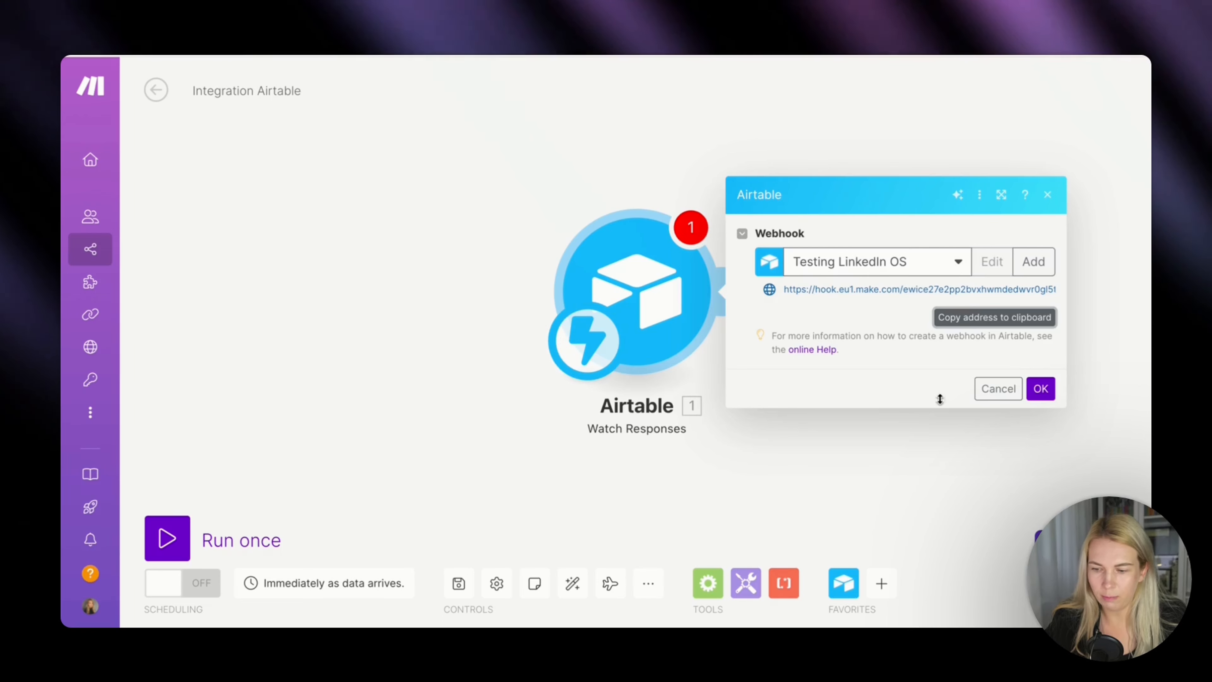
{"action": "left_click", "coordinate": [1040, 389]}
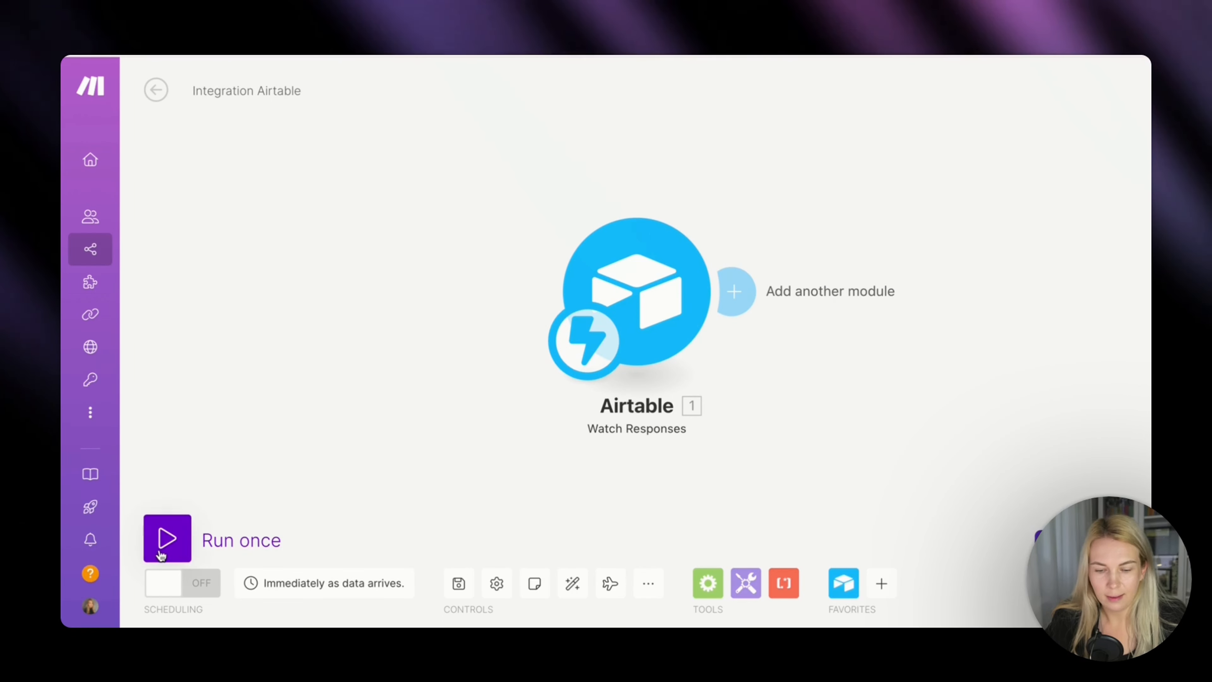
{"action": "left_click", "coordinate": [166, 539]}
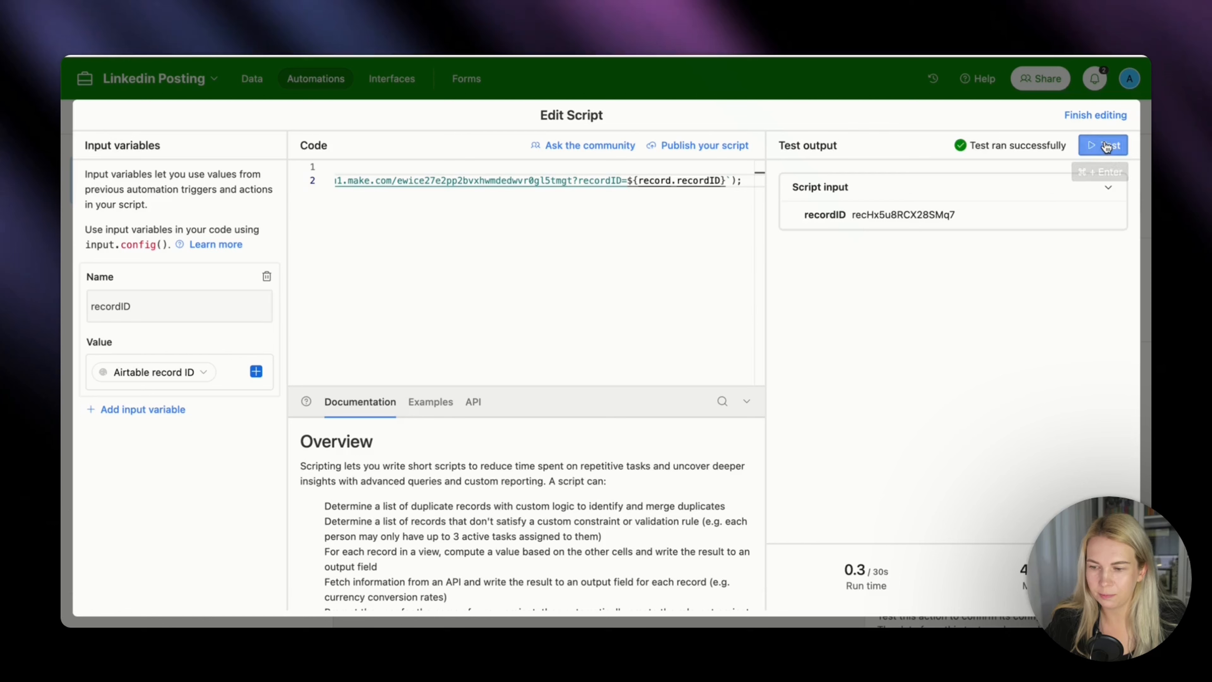
{"action": "left_click", "coordinate": [1106, 146]}
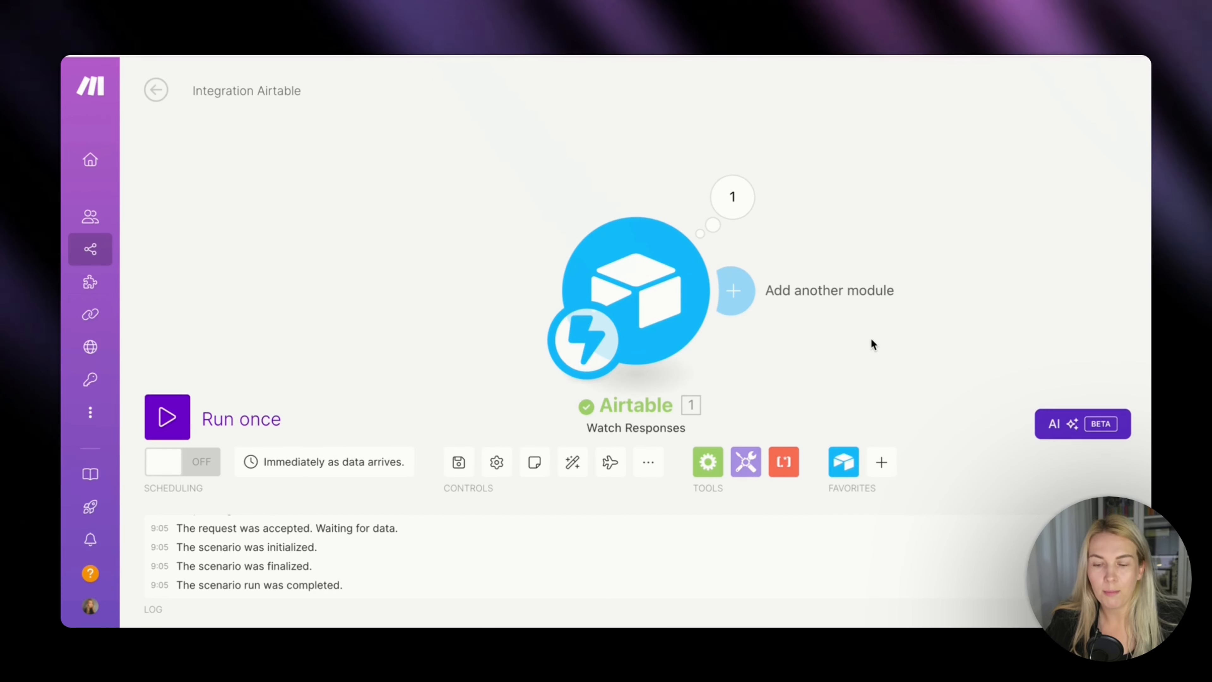
Examine the Watch Responses output bundle in Make for the recordID sent by the script.
{"action": "left_click", "coordinate": [744, 205]}
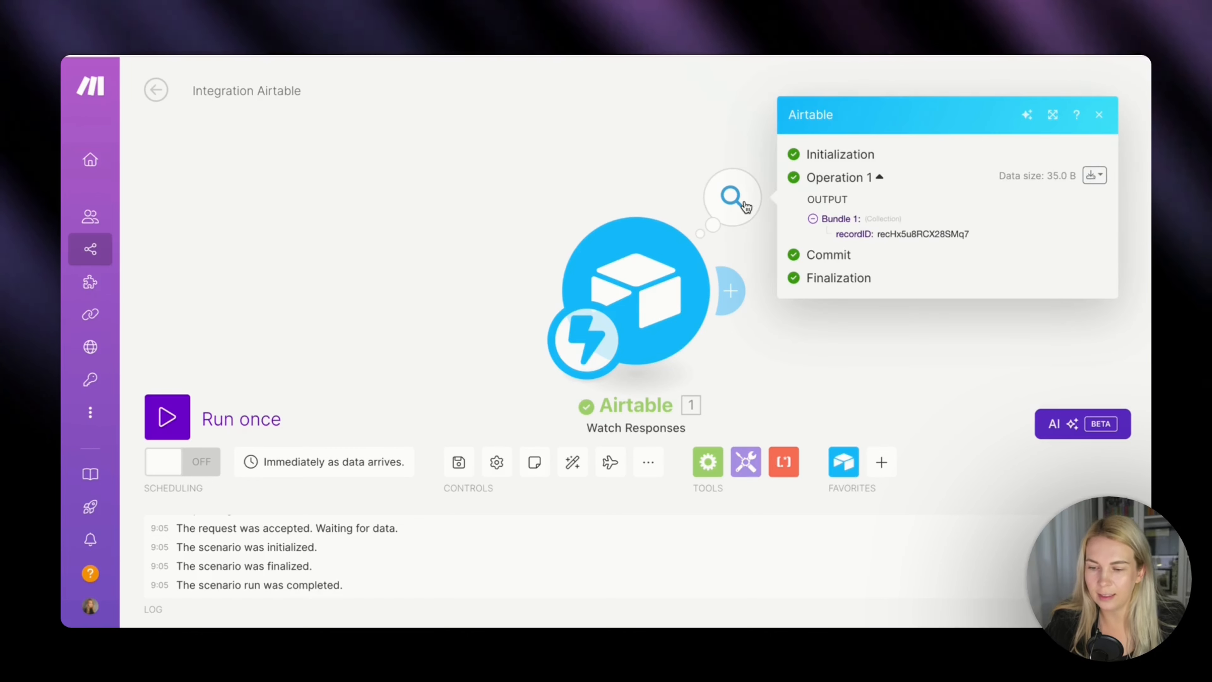
{"action": "left_click_drag", "start_coordinate": [836, 234], "coordinate": [959, 233]}
{"action": "left_click", "coordinate": [908, 358]}
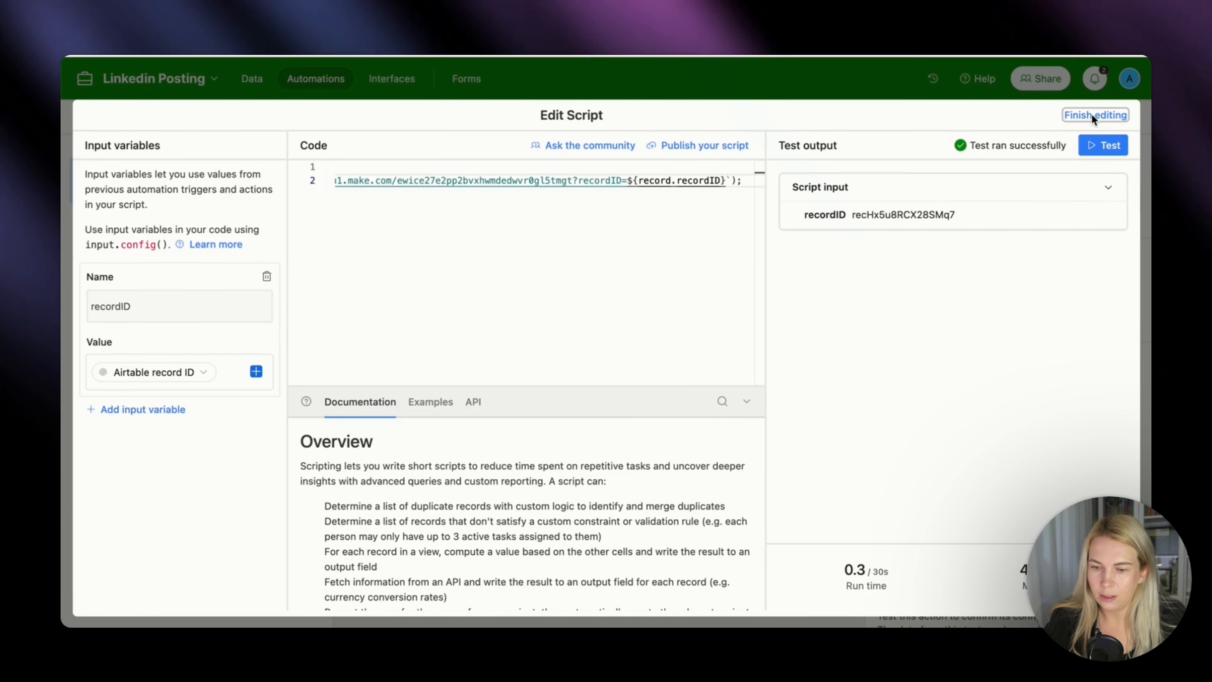
Finish editing the Airtable script, then turn on the automation and rename it Webhook from Make.com.
{"action": "left_click", "coordinate": [1091, 115]}
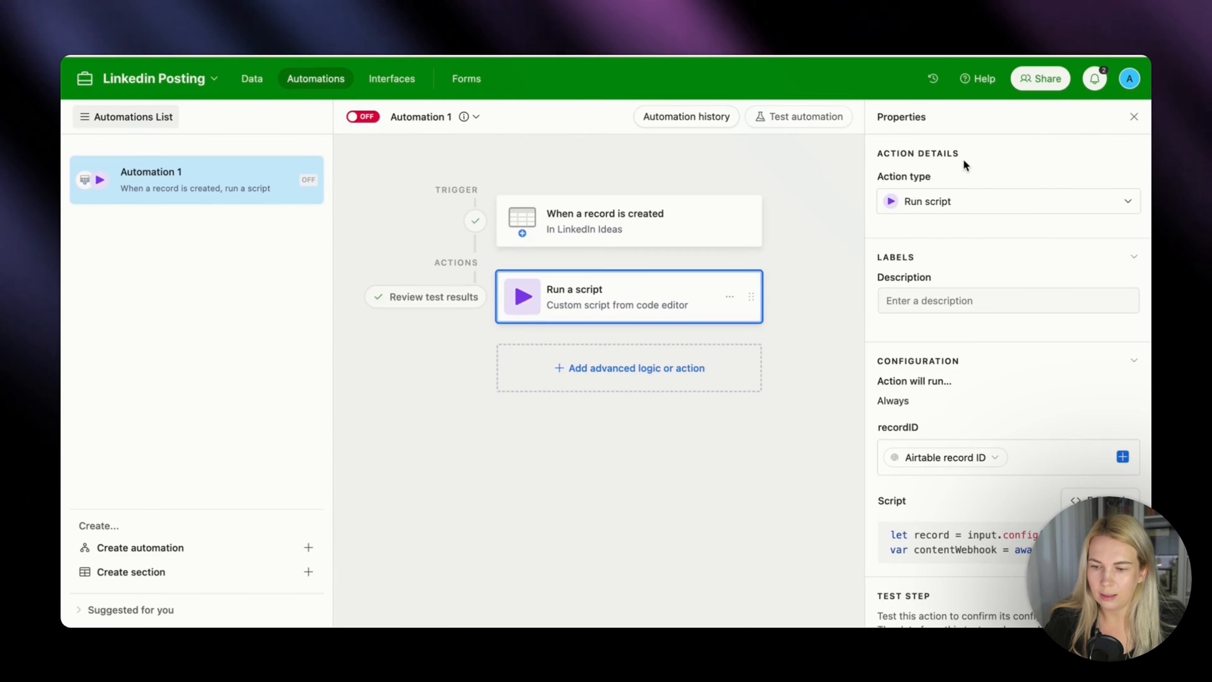
{"action": "left_click", "coordinate": [363, 119]}
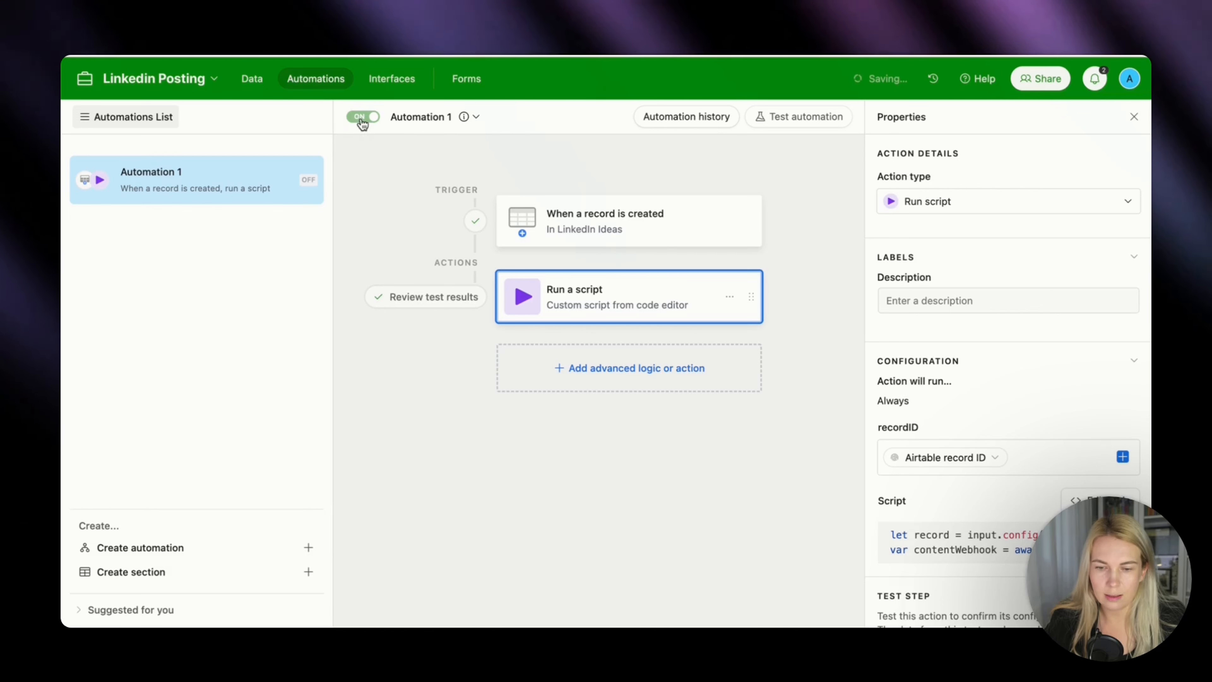
{"action": "left_click", "coordinate": [473, 120]}
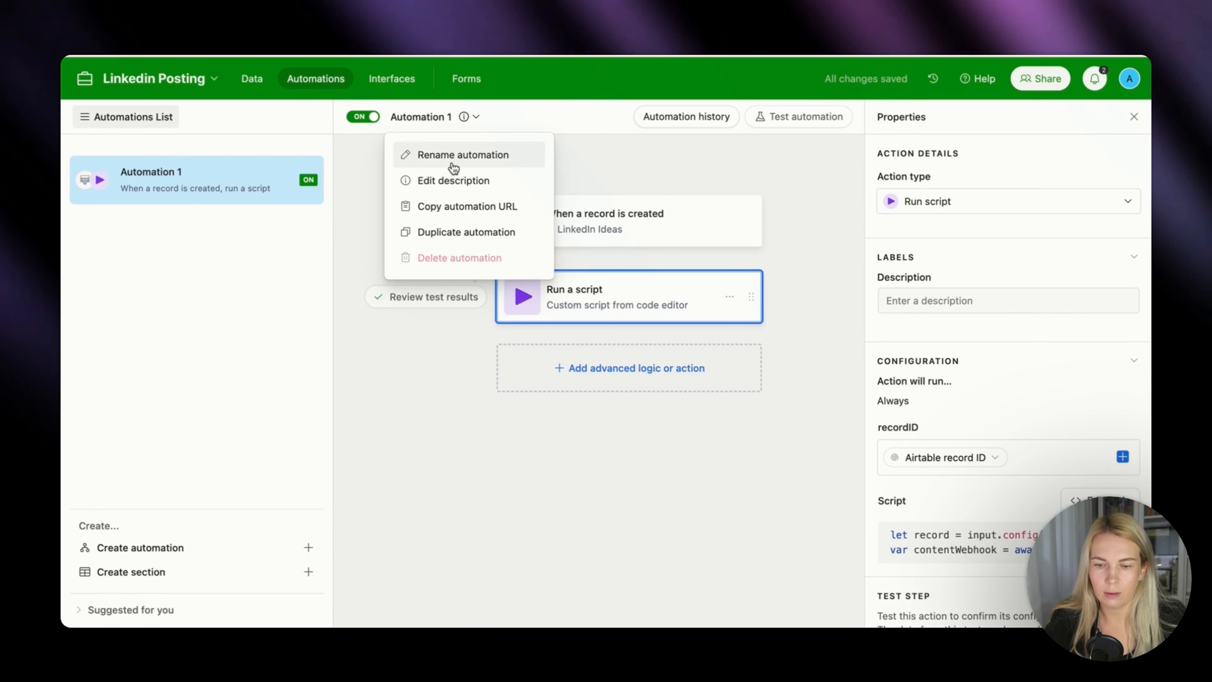
{"action": "left_click", "coordinate": [451, 157]}
{"action": "type", "text": "Webh"}
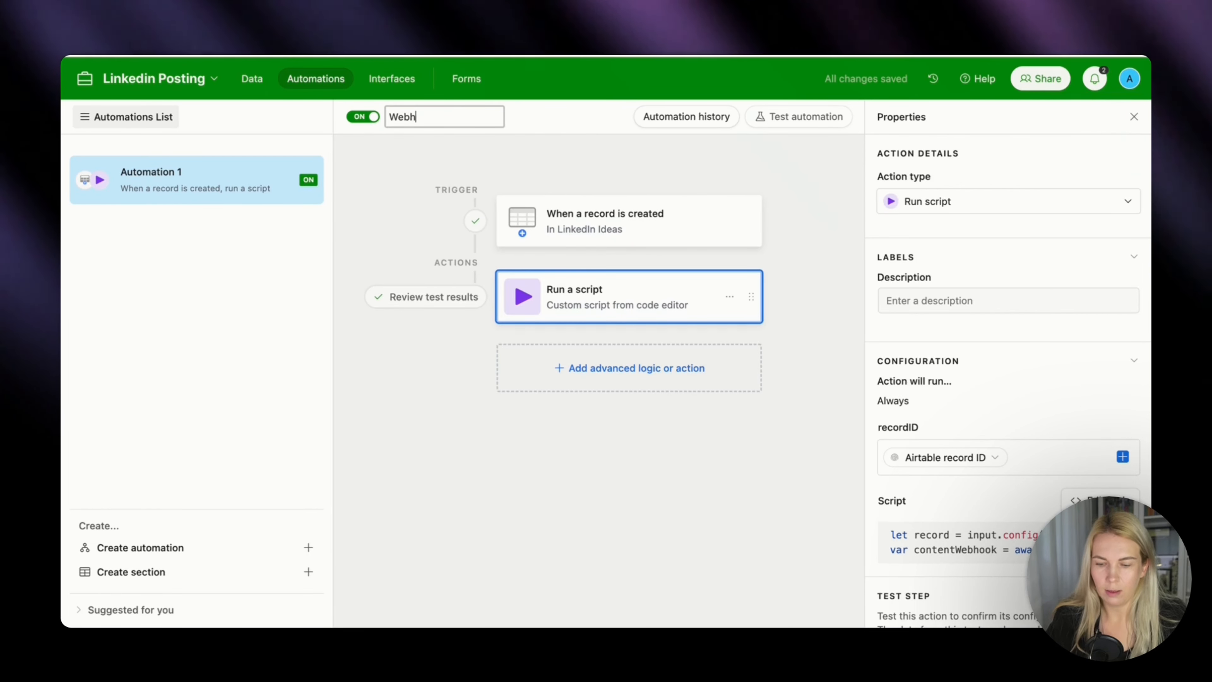
{"action": "type", "text": "ook from Make.com"}
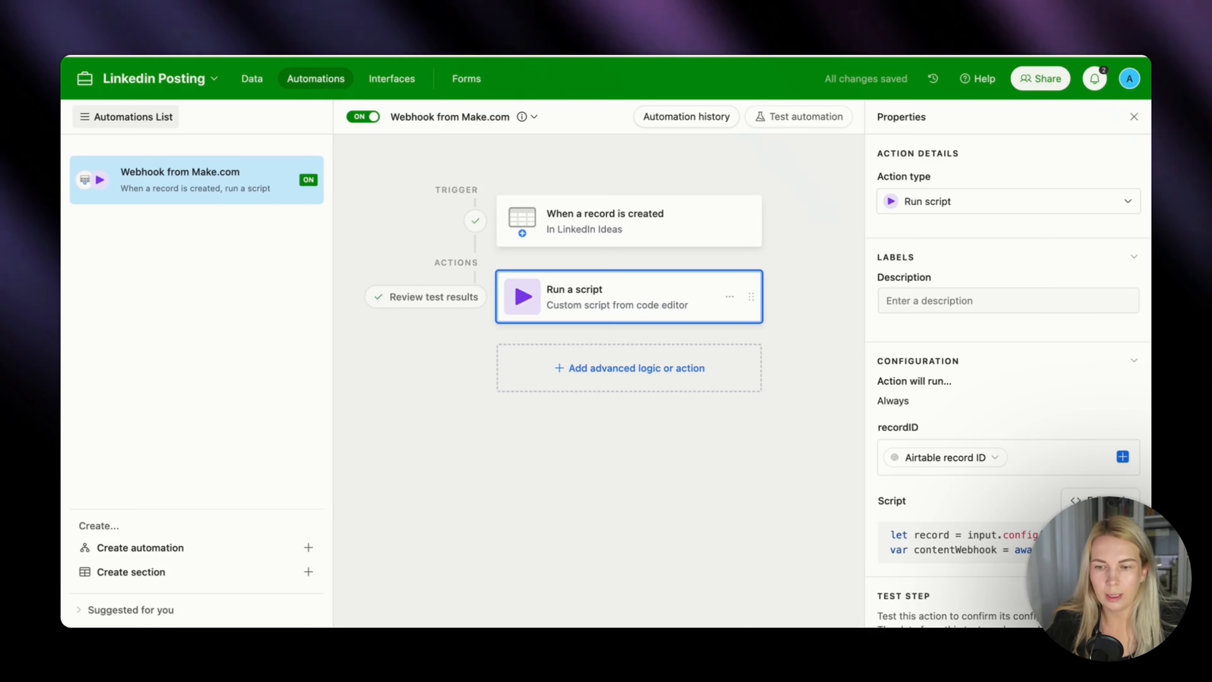
Switch to Make and add an Airtable Get a Record module after the Watch Responses trigger.
{"action": "left_click", "coordinate": [687, 56]}
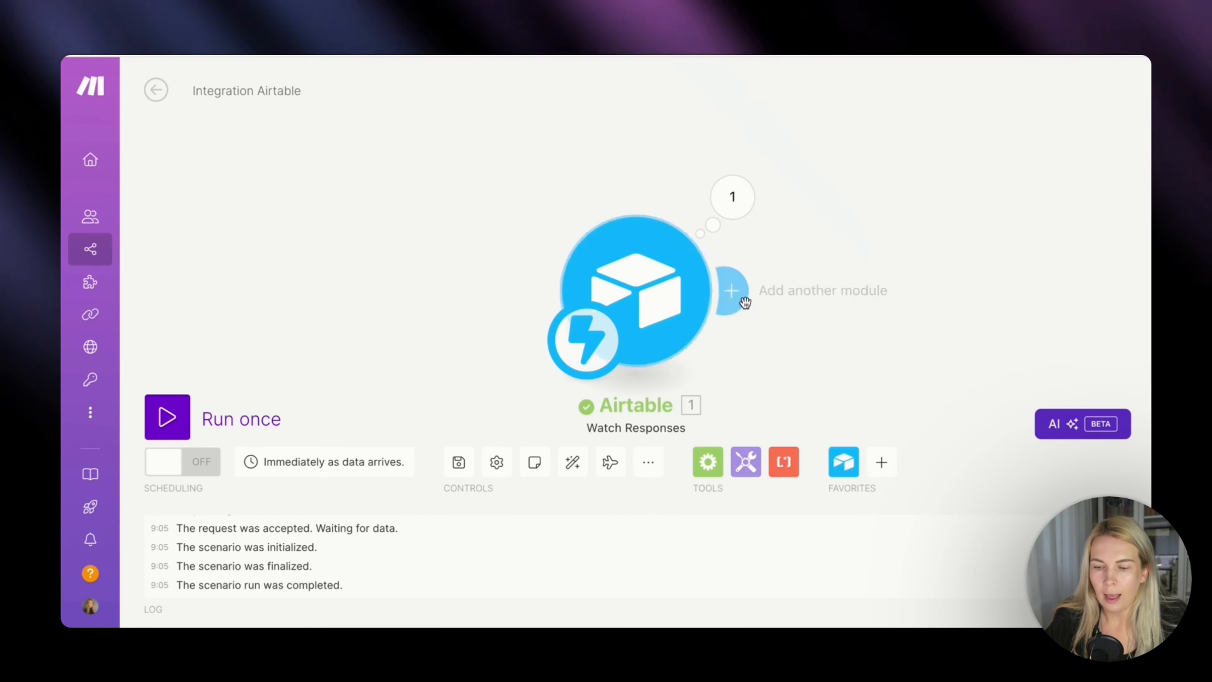
{"action": "left_click", "coordinate": [735, 293]}
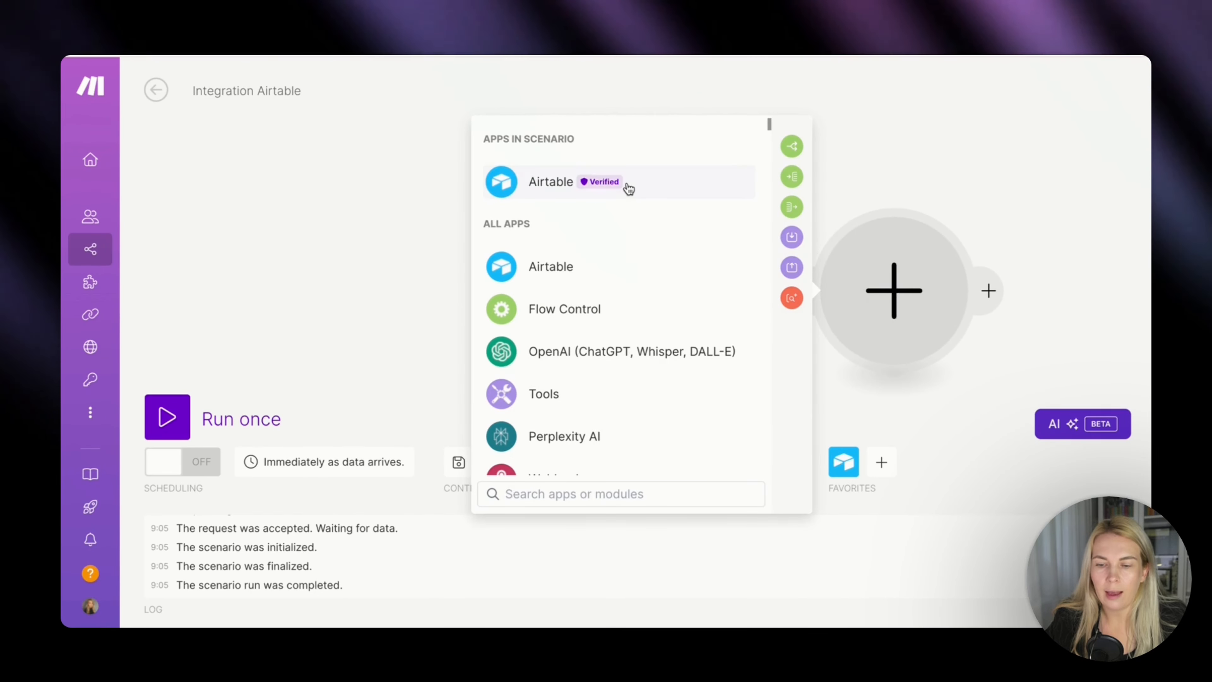
{"action": "left_click", "coordinate": [629, 189]}
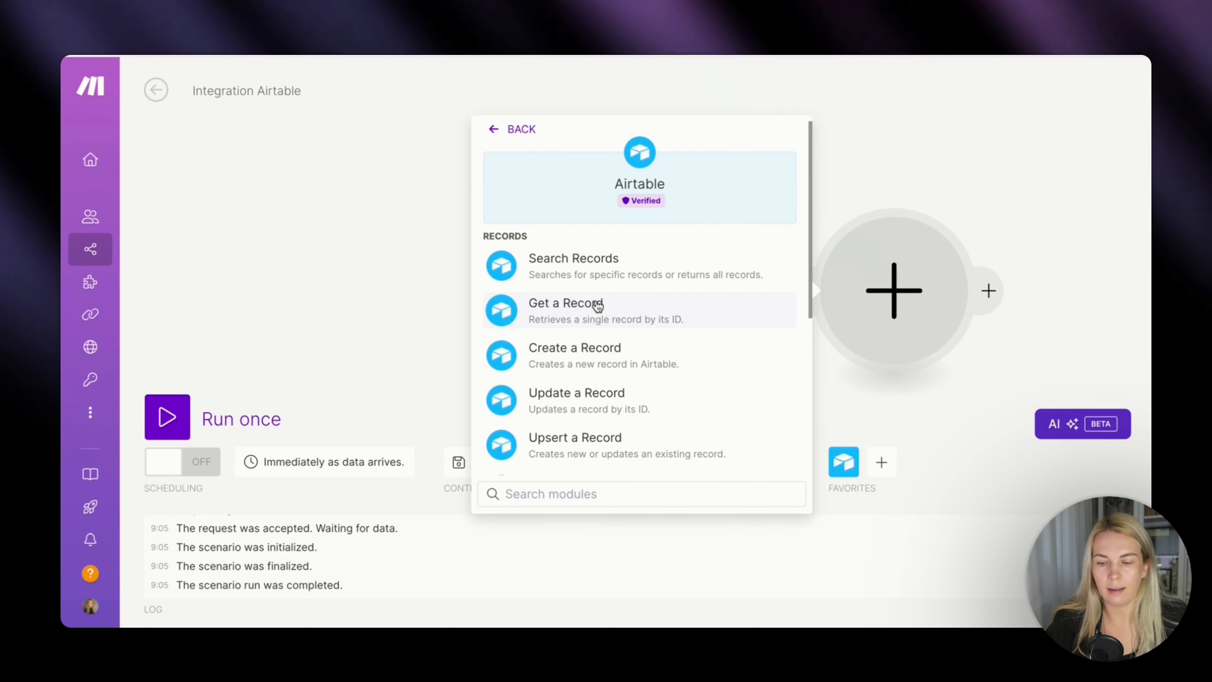
{"action": "left_click", "coordinate": [596, 305]}
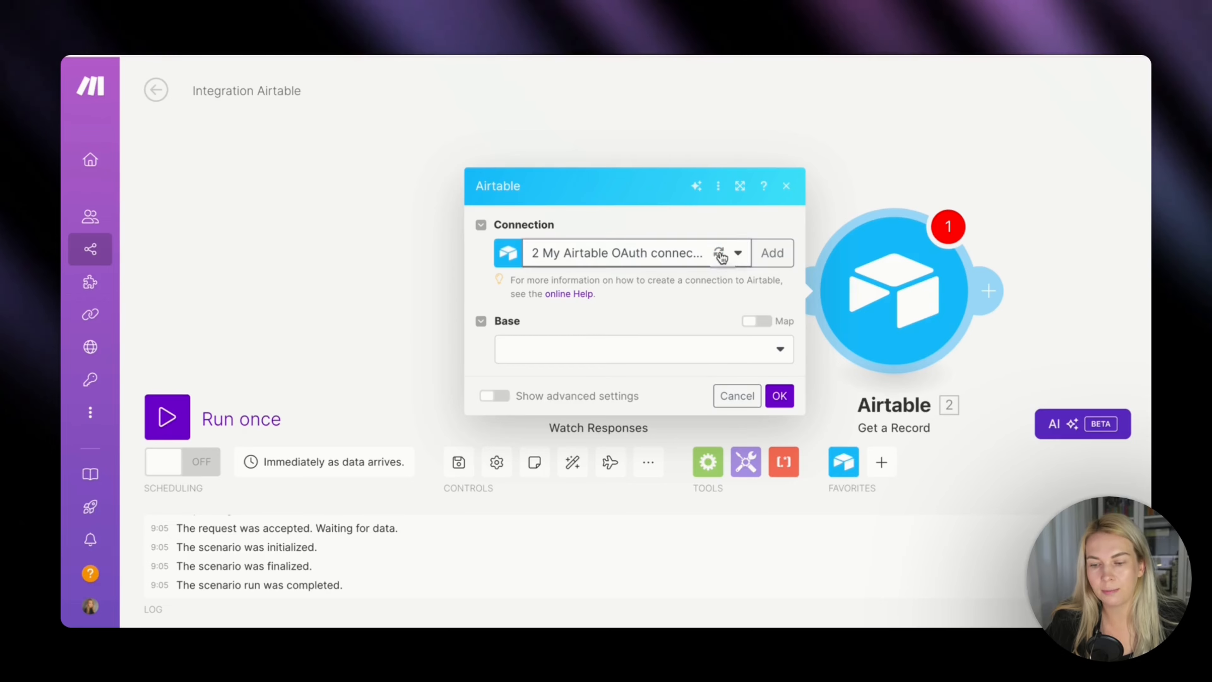
Configure Get a Record with My Airtable OAuth connection, base Linkedin Posting, table LinkedIn Ideas and the Watch Responses recordID as Record ID.
{"action": "left_click", "coordinate": [716, 253]}
{"action": "left_click", "coordinate": [680, 315]}
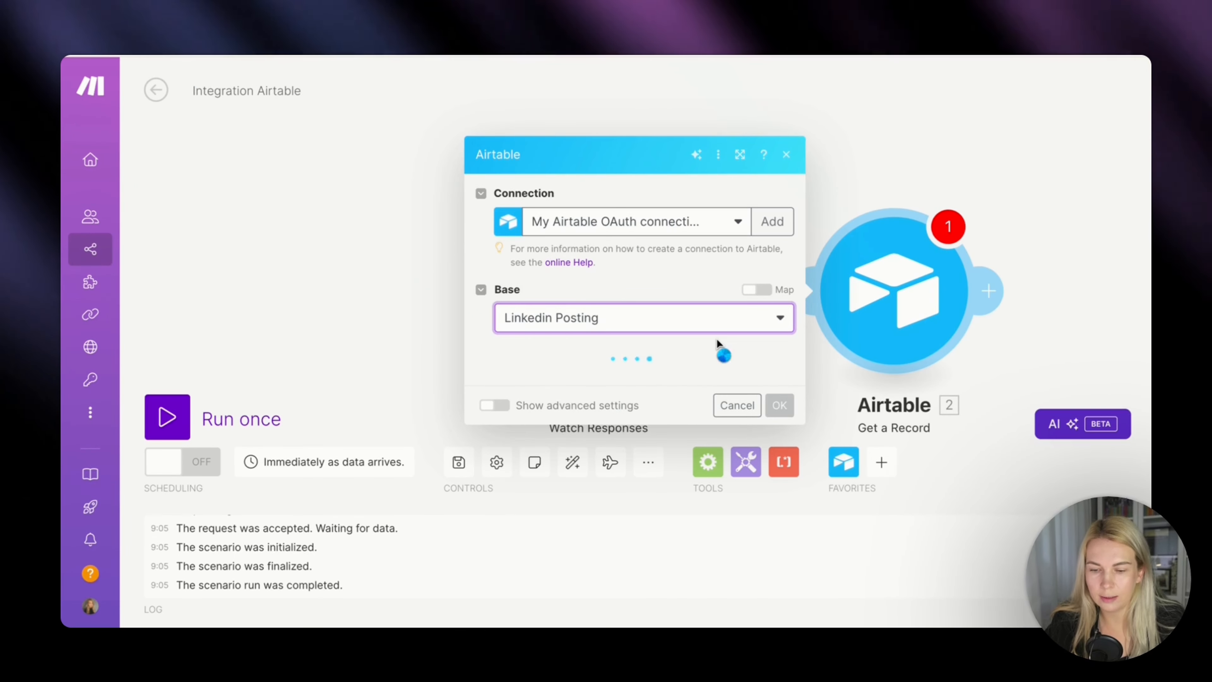
{"action": "left_click", "coordinate": [701, 375]}
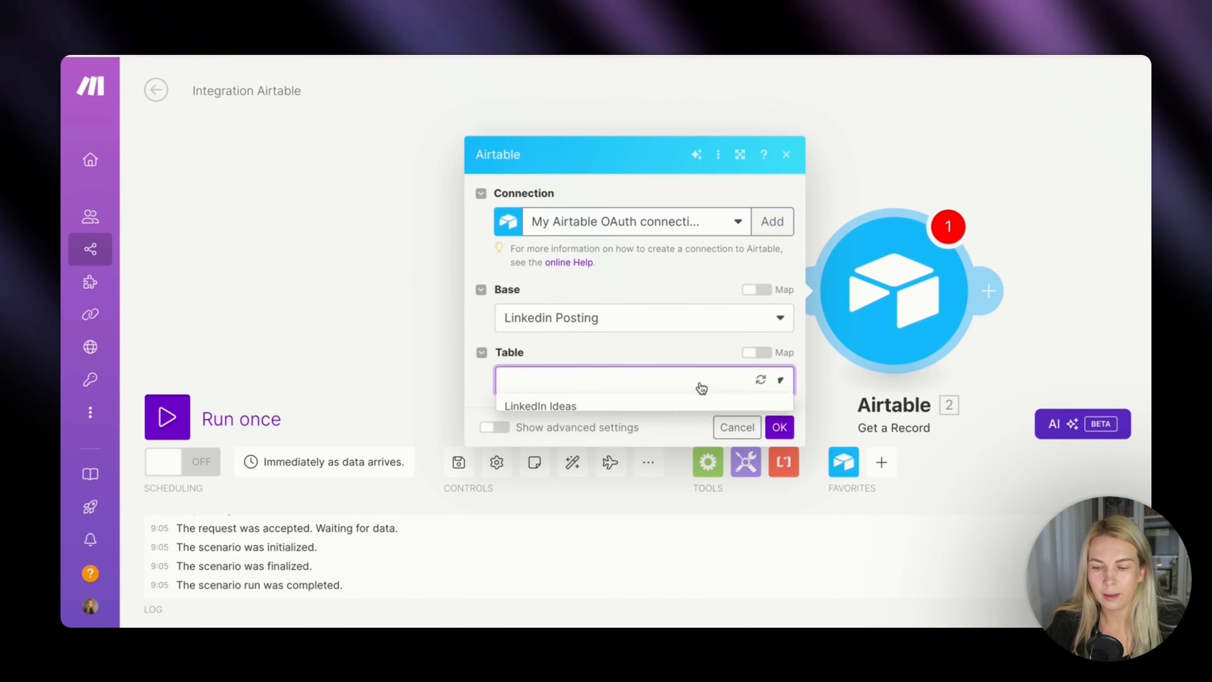
{"action": "left_click", "coordinate": [671, 406]}
{"action": "left_click", "coordinate": [664, 417]}
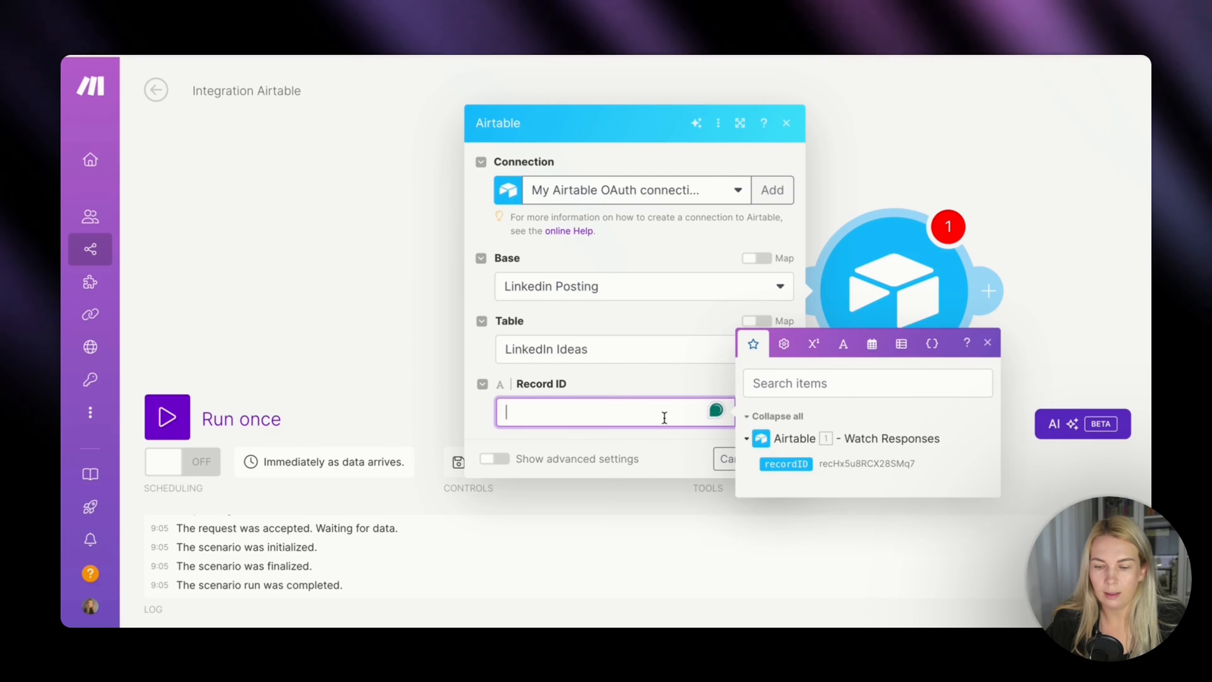
{"action": "left_click", "coordinate": [786, 462]}
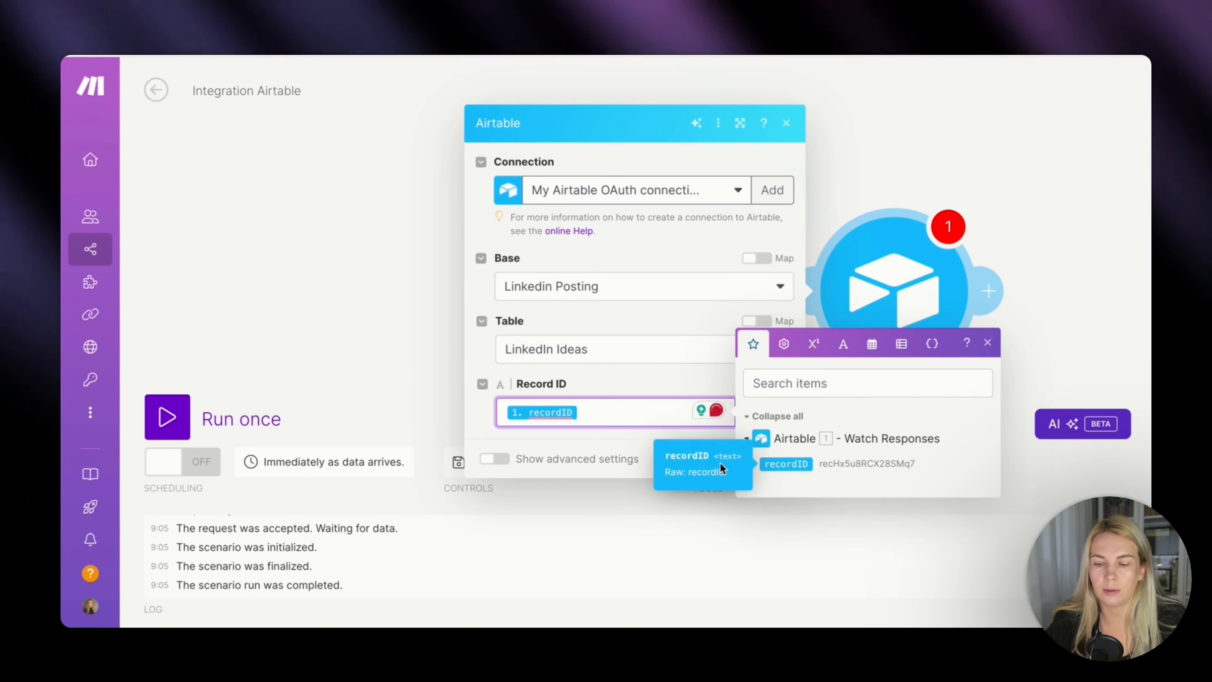
{"action": "left_click", "coordinate": [691, 427]}
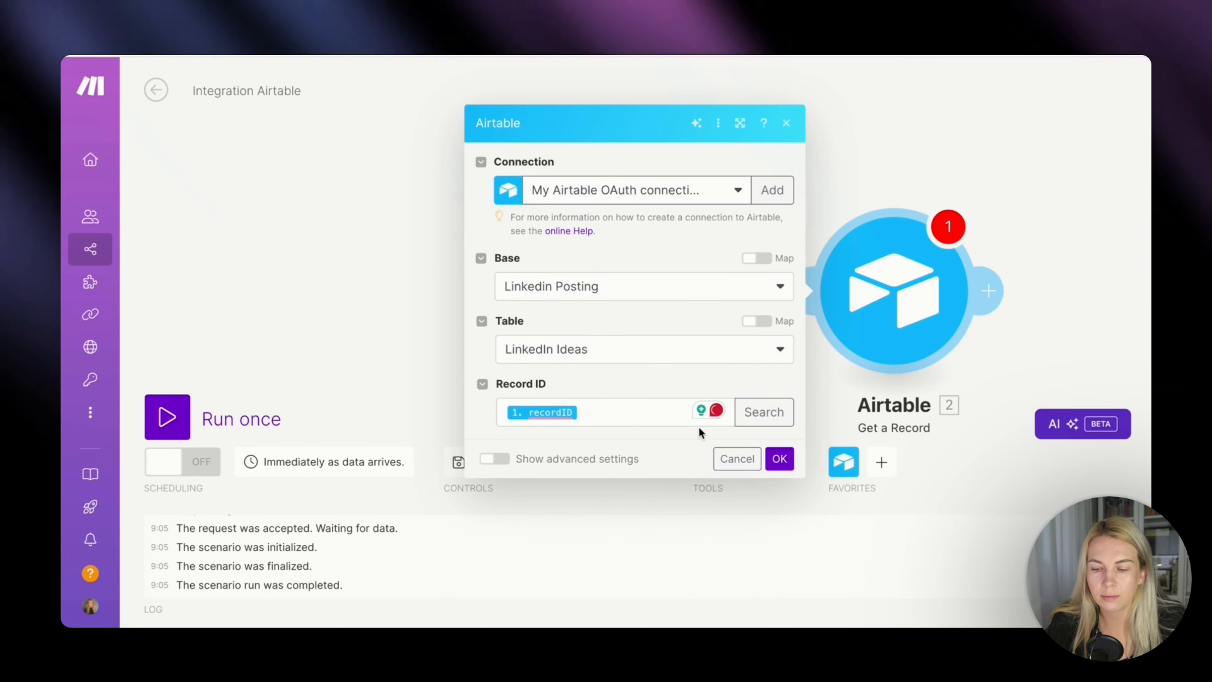
{"action": "left_click", "coordinate": [777, 458]}
Run the scenario once while testing the Airtable automation with a record, and examine the Get a Record output bundle in Make.
{"action": "left_click", "coordinate": [161, 415]}
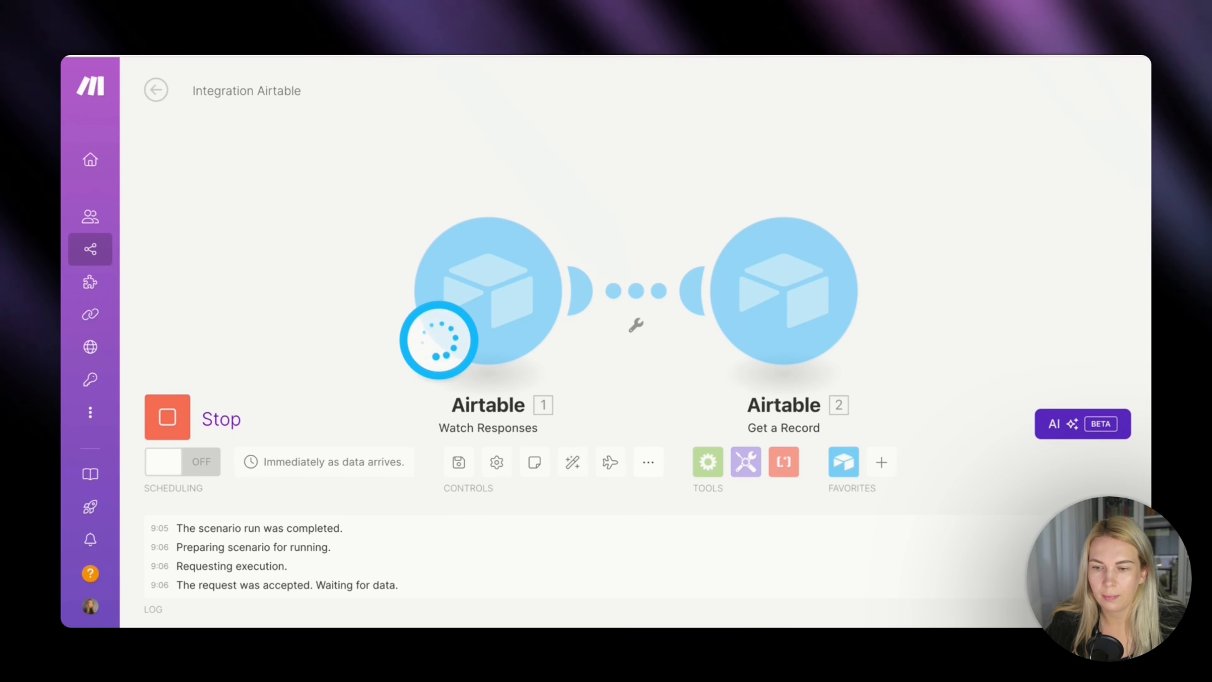
{"action": "left_click", "coordinate": [782, 56]}
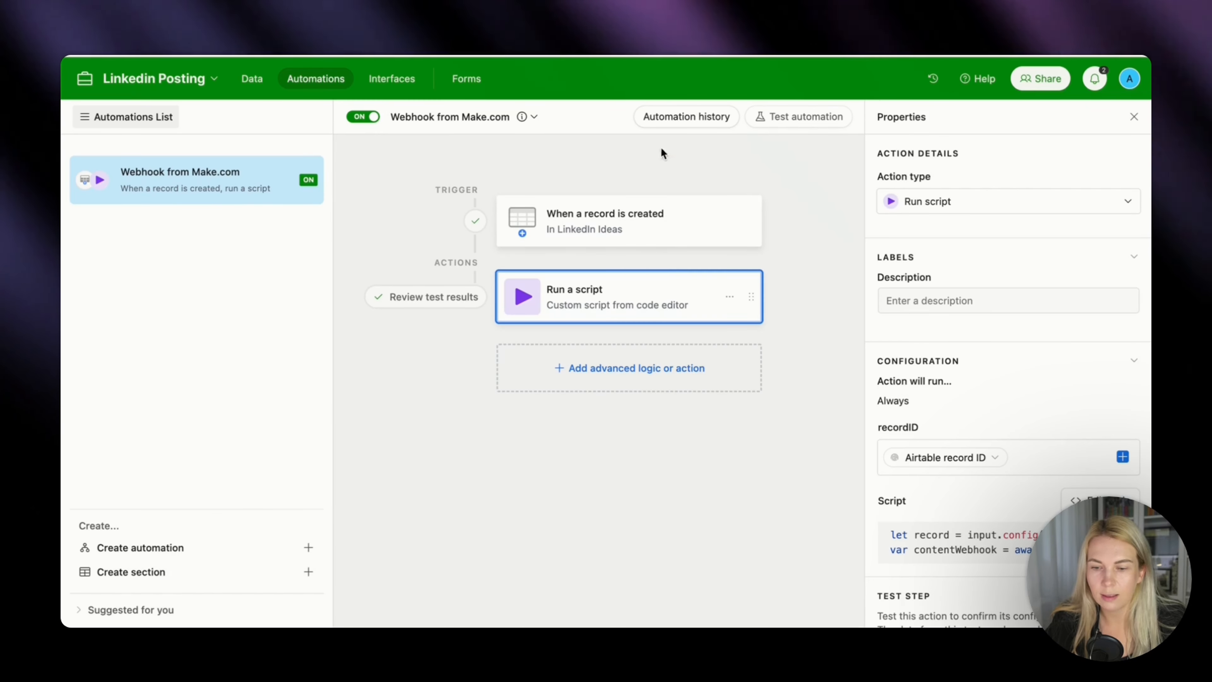
{"action": "left_click", "coordinate": [789, 120]}
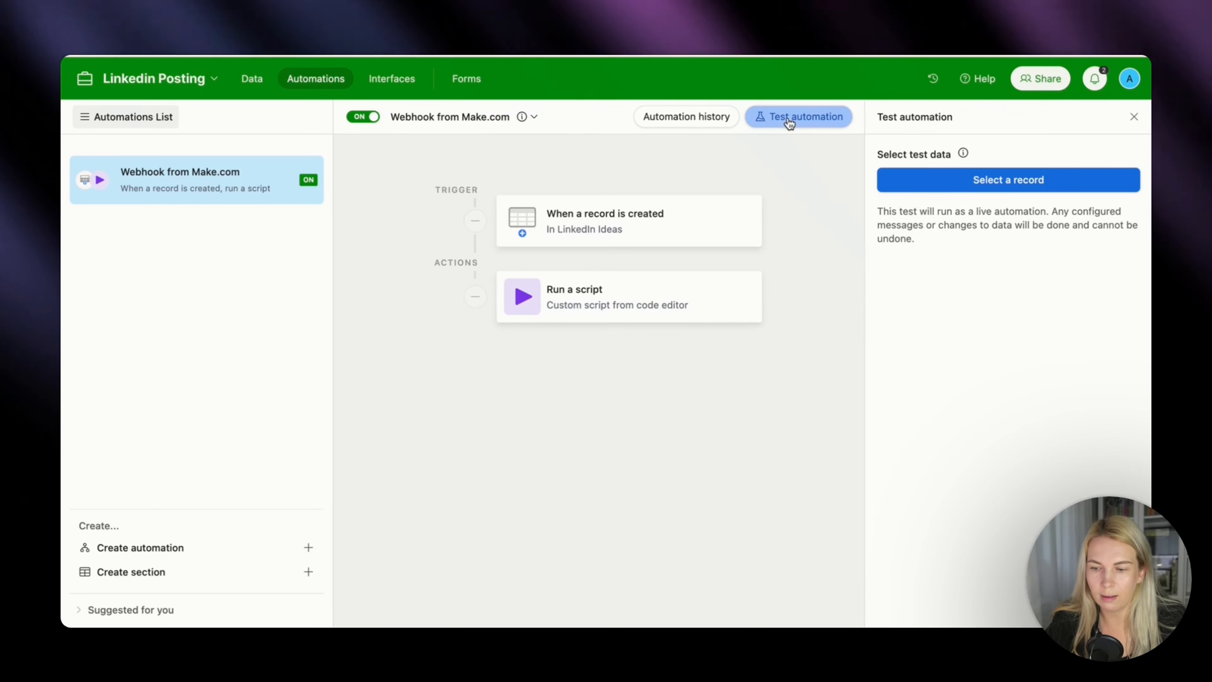
{"action": "left_click", "coordinate": [939, 180]}
{"action": "left_click", "coordinate": [695, 239]}
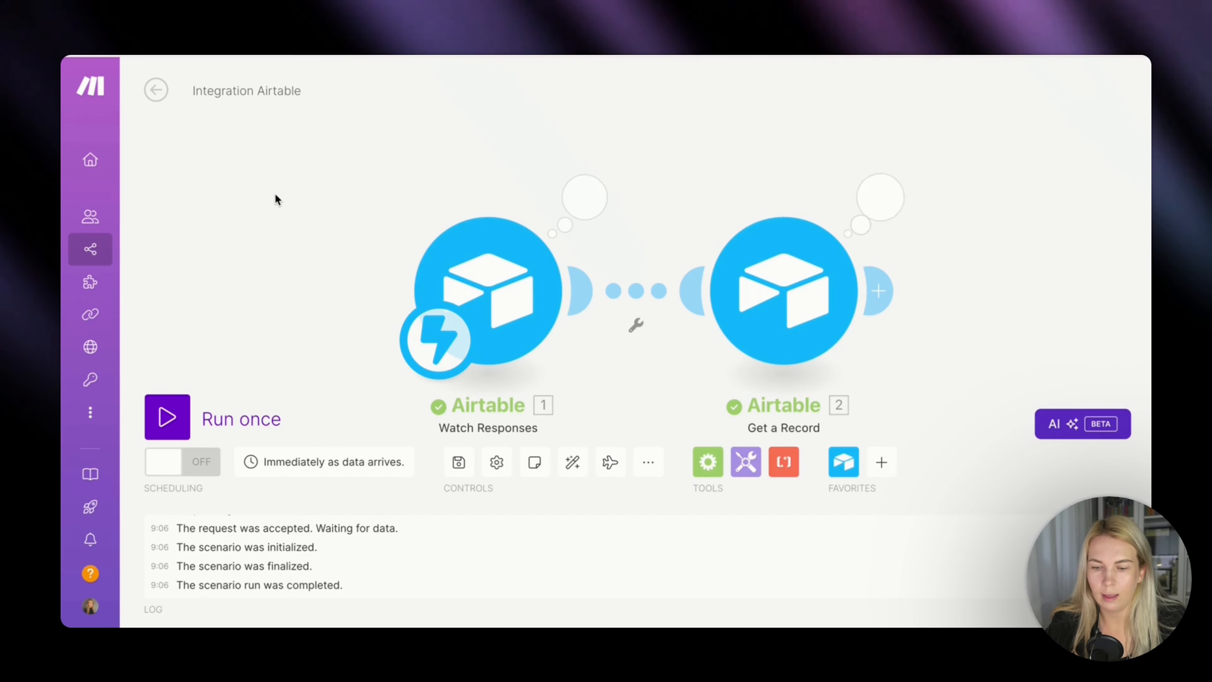
{"action": "left_click", "coordinate": [875, 198]}
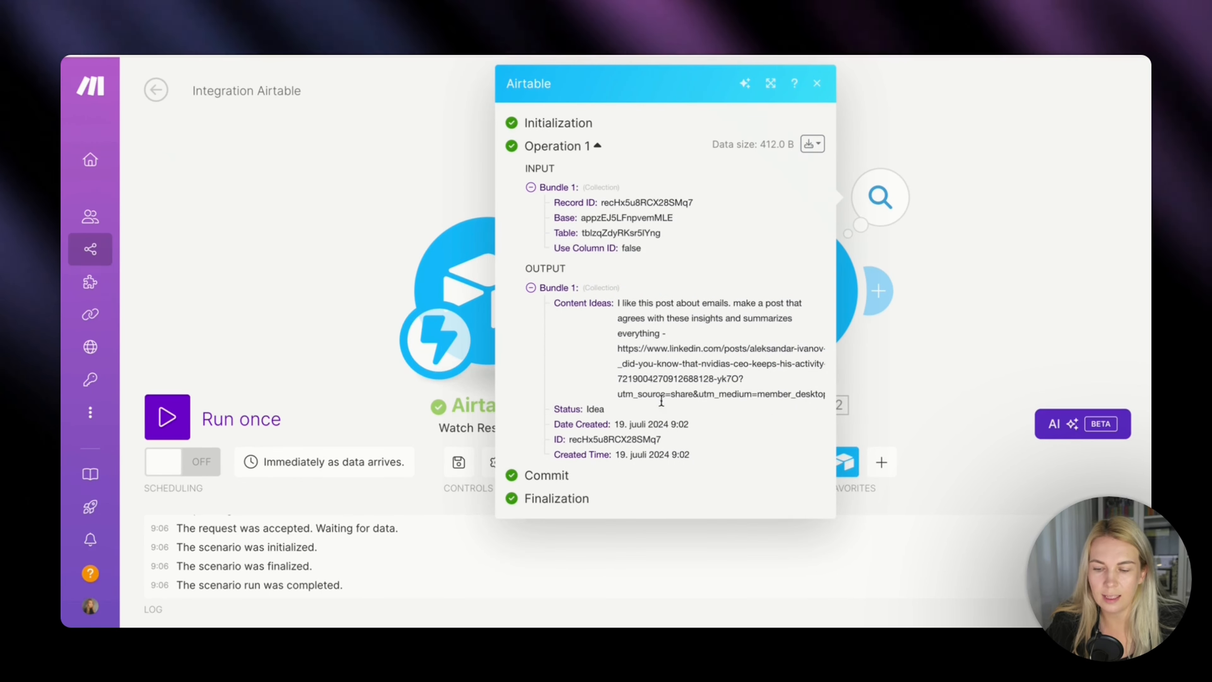
{"action": "left_click", "coordinate": [894, 363]}
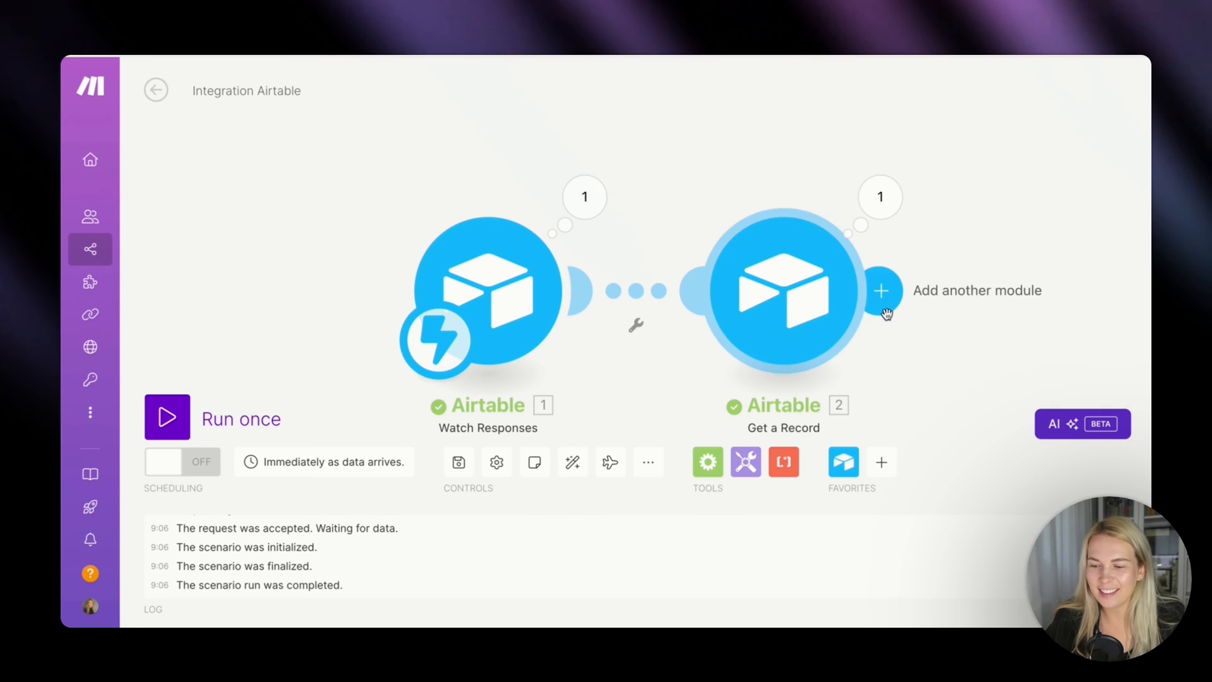
Add an OpenAI Create a Completion (Prompt) module after Get a Record.
{"action": "left_click", "coordinate": [878, 290]}
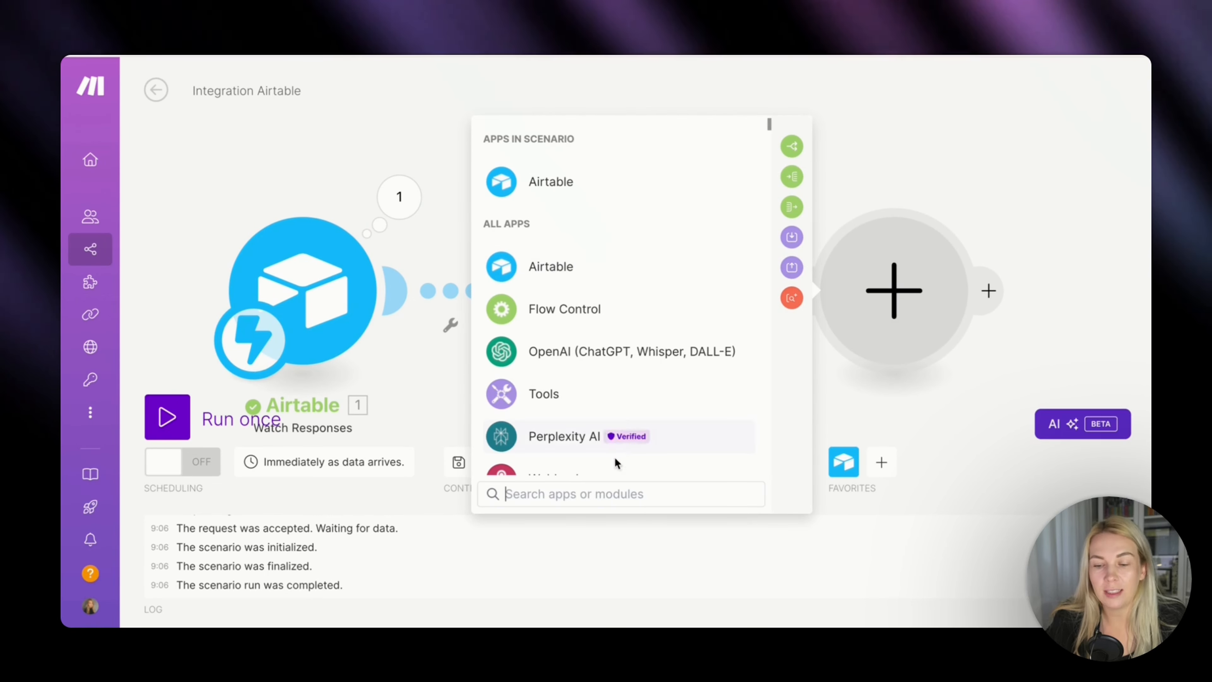
{"action": "type", "text": "chat"}
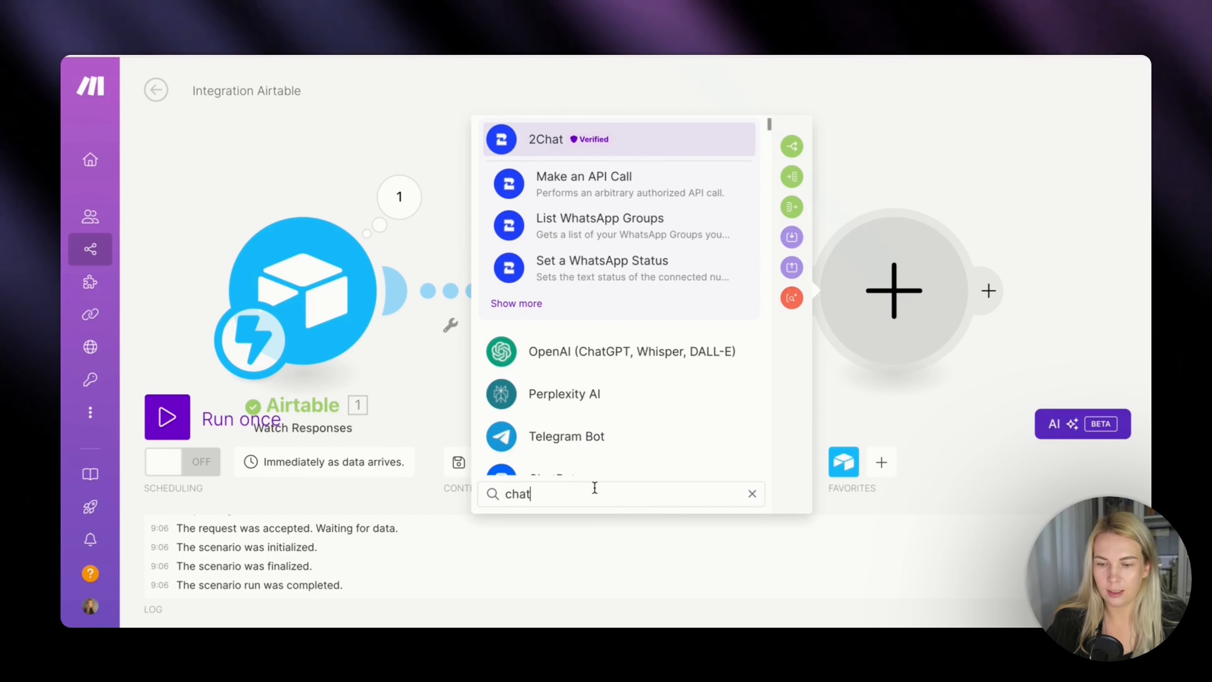
{"action": "type", "text": "gpt"}
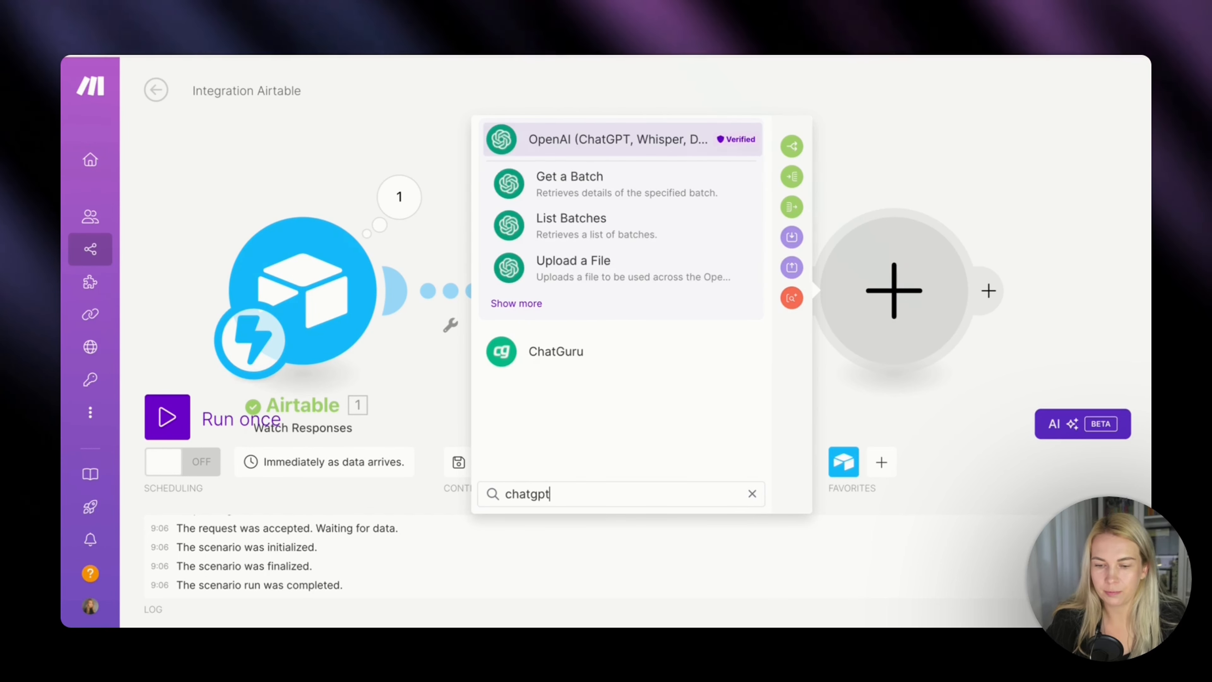
{"action": "left_click", "coordinate": [635, 149]}
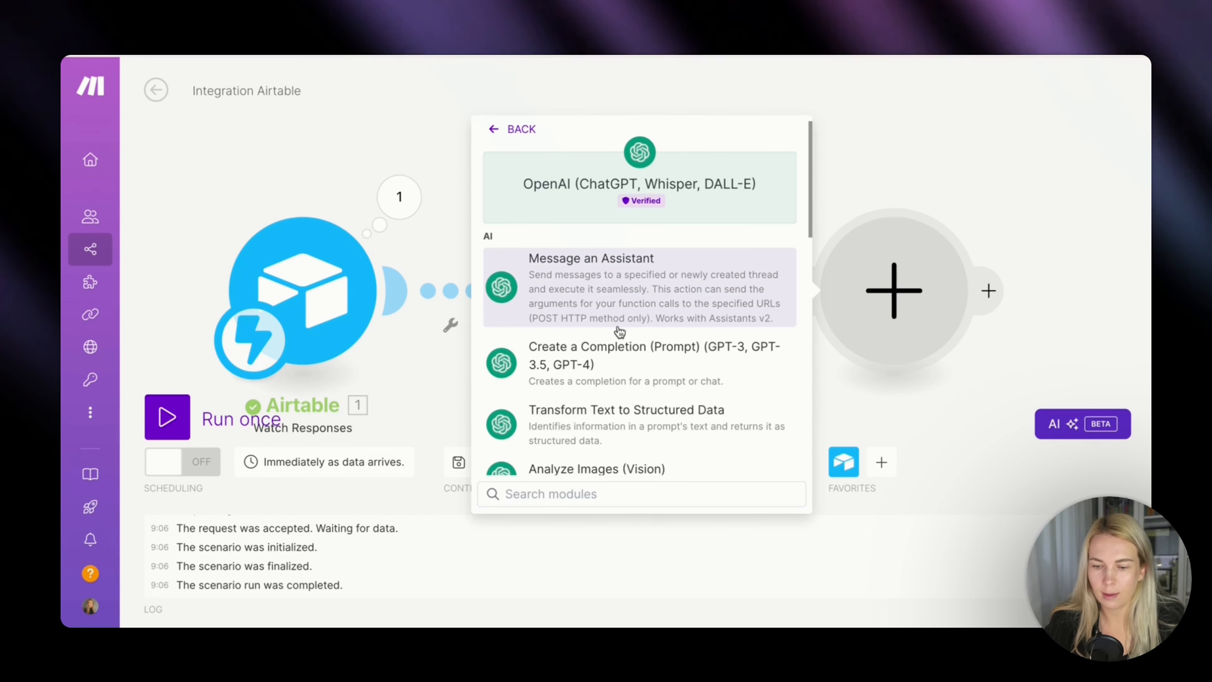
{"action": "left_click", "coordinate": [620, 364]}
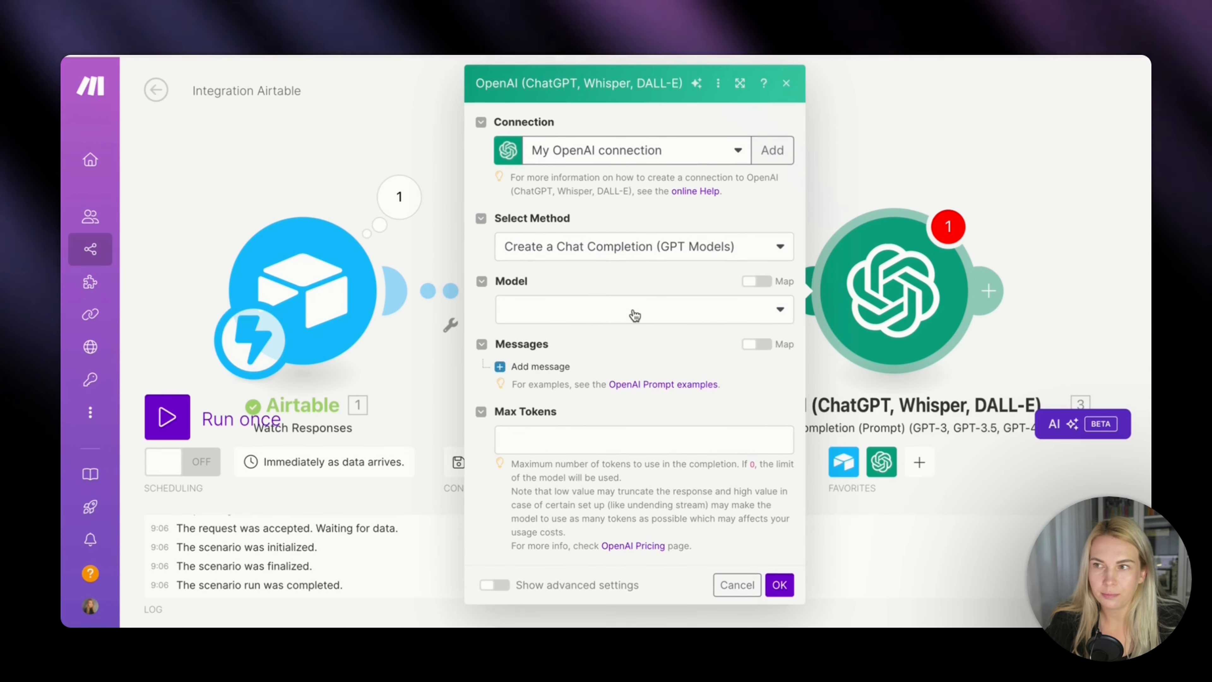
Set the completion model to gpt-4o (system) and Max Tokens to 0.
{"action": "left_click", "coordinate": [646, 313]}
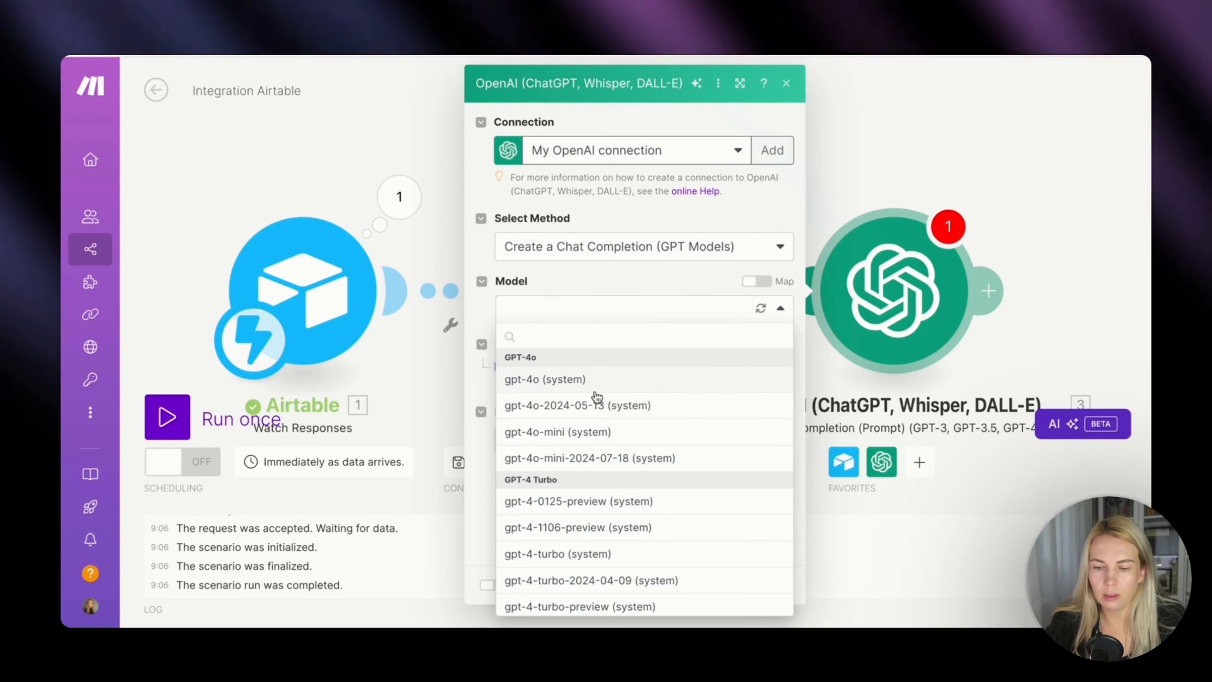
{"action": "left_click", "coordinate": [545, 379]}
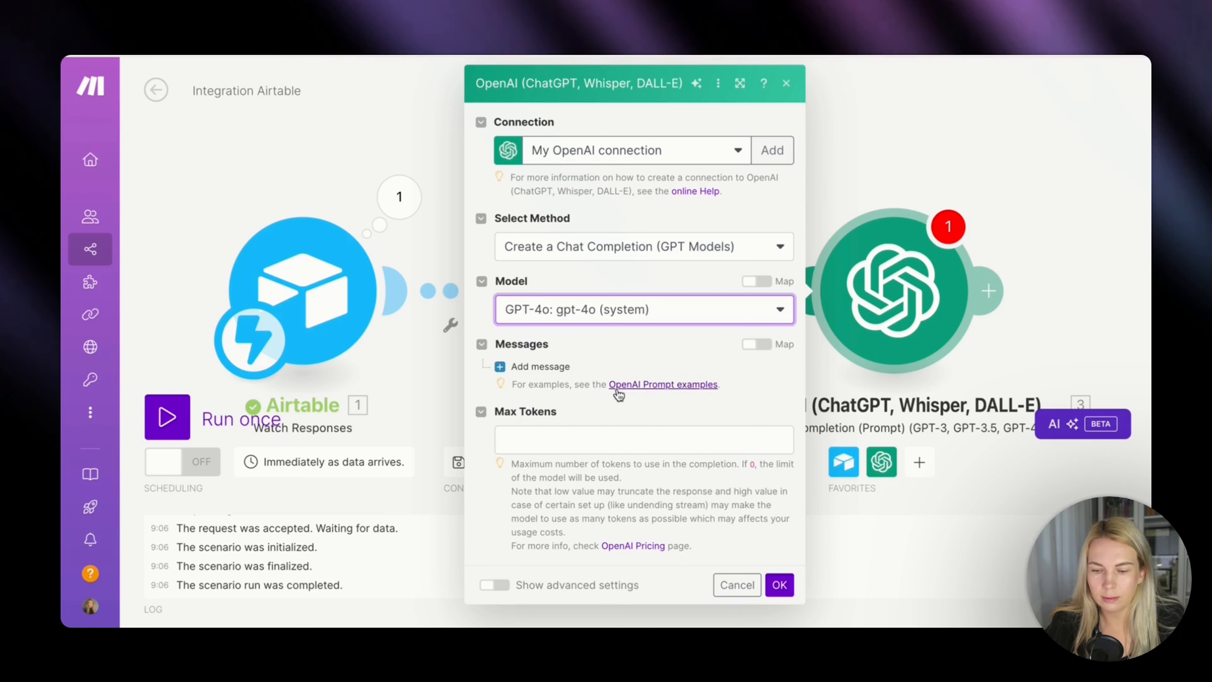
{"action": "left_click", "coordinate": [539, 441]}
{"action": "type", "text": "0"}
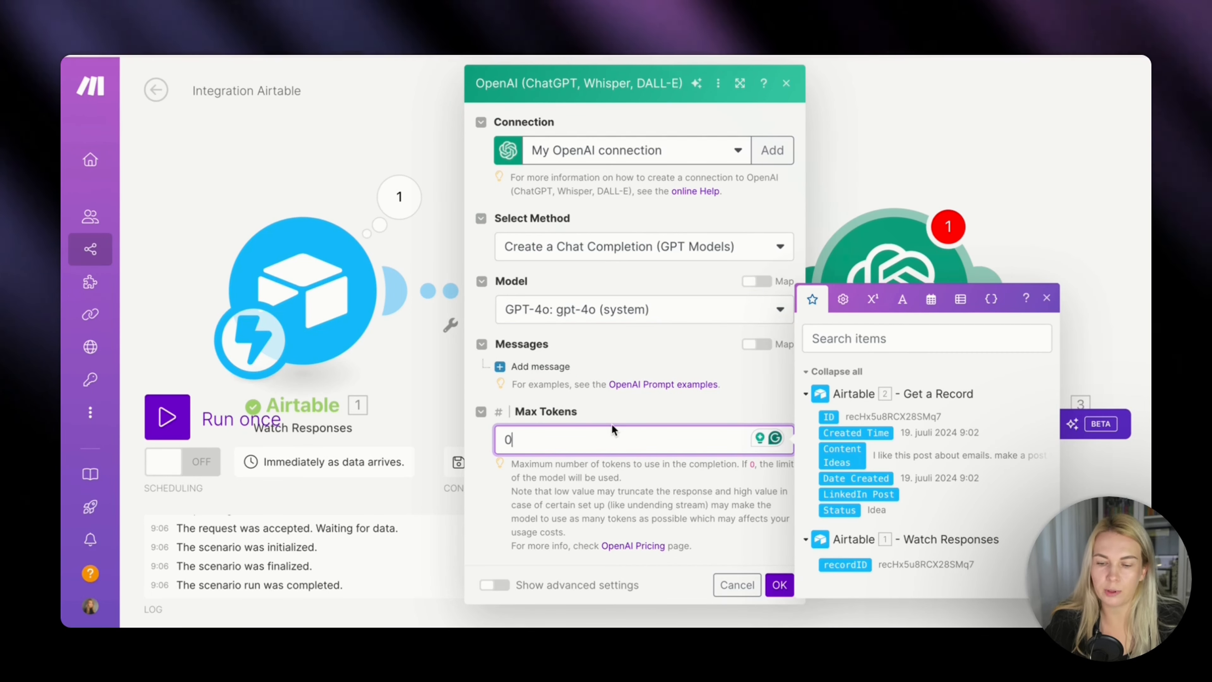
{"action": "left_click", "coordinate": [627, 418]}
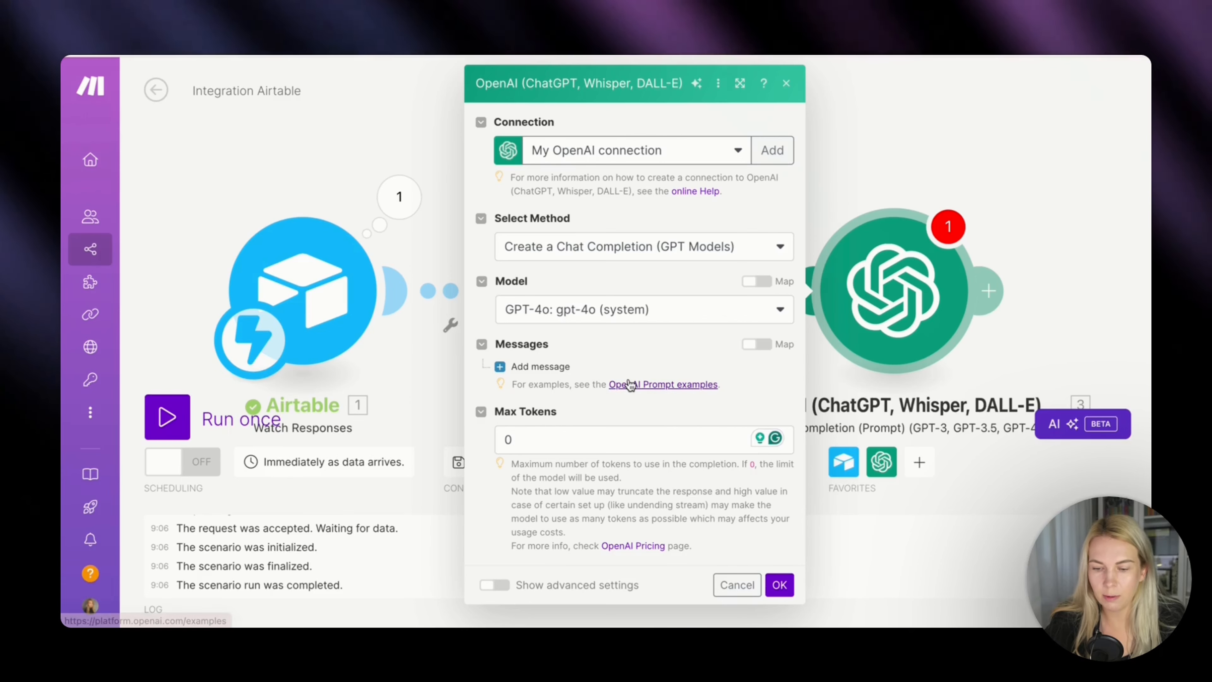
Add a message with the User role to the OpenAI completion.
{"action": "left_click", "coordinate": [543, 371]}
{"action": "left_click", "coordinate": [567, 415]}
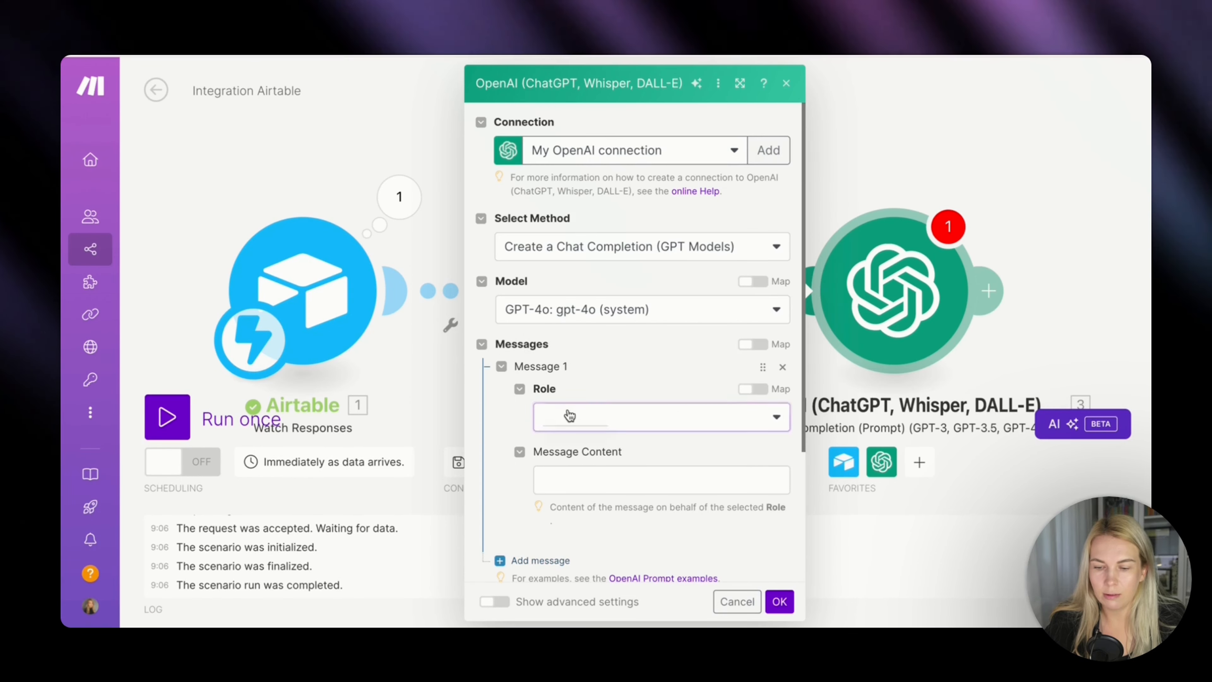
{"action": "left_click", "coordinate": [578, 467]}
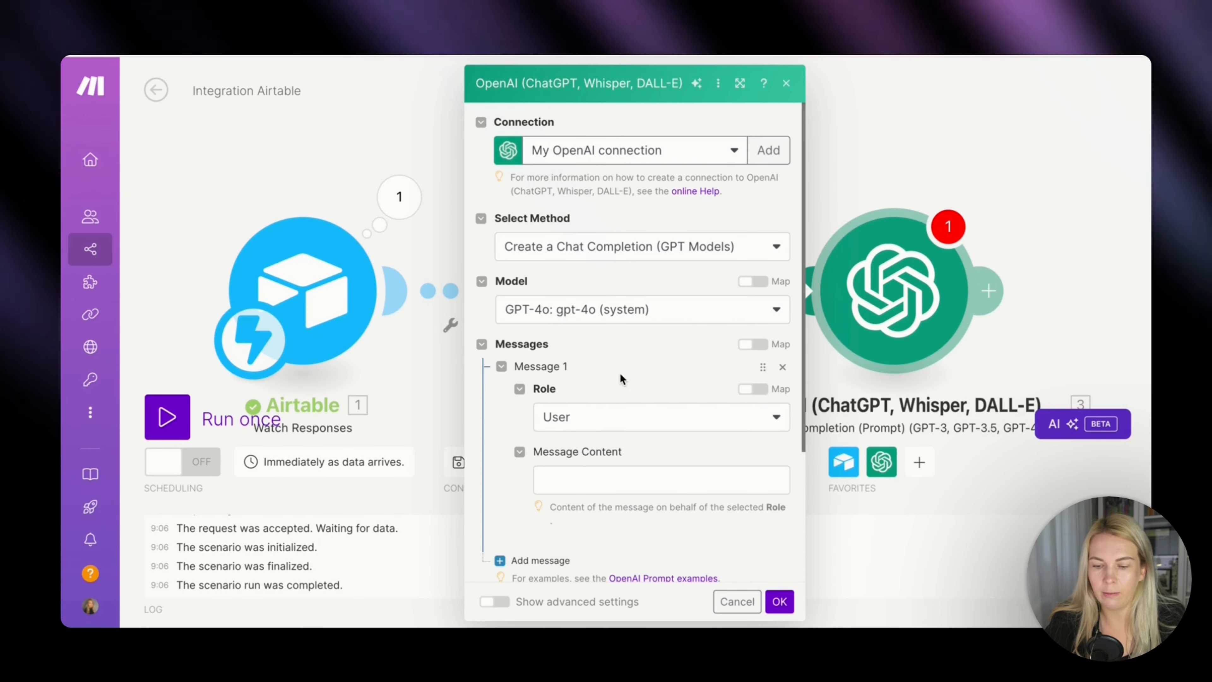
{"action": "left_click", "coordinate": [607, 479]}
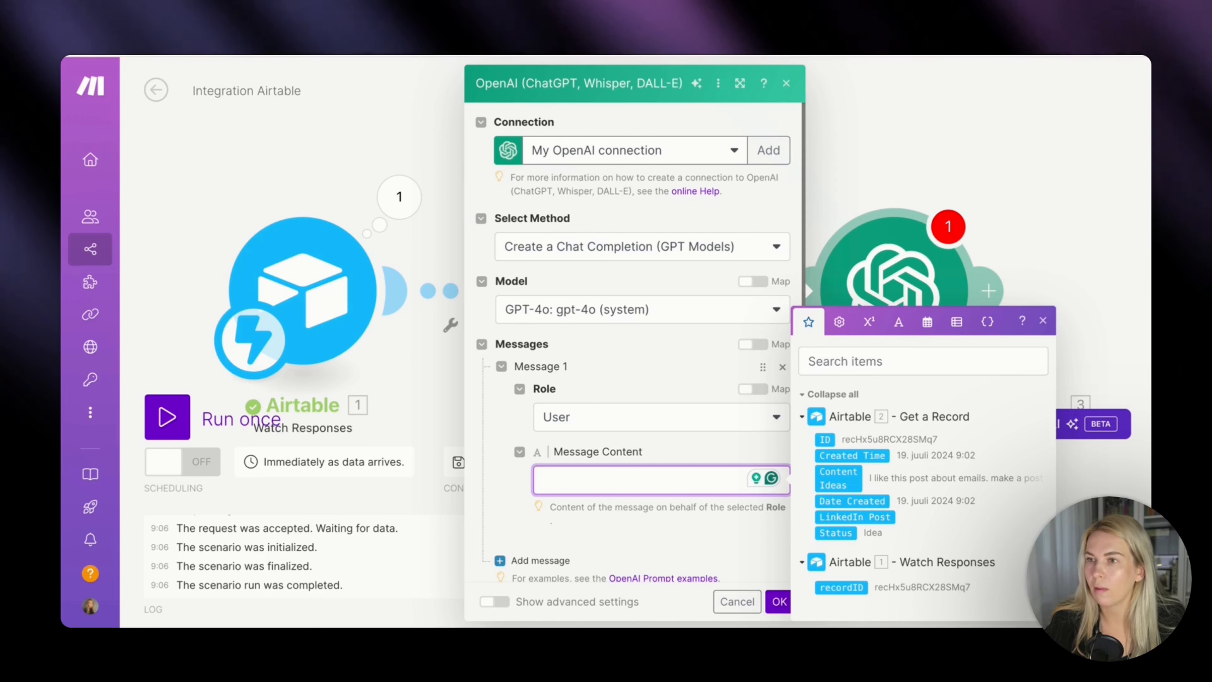
{"action": "key", "text": "Escape"}
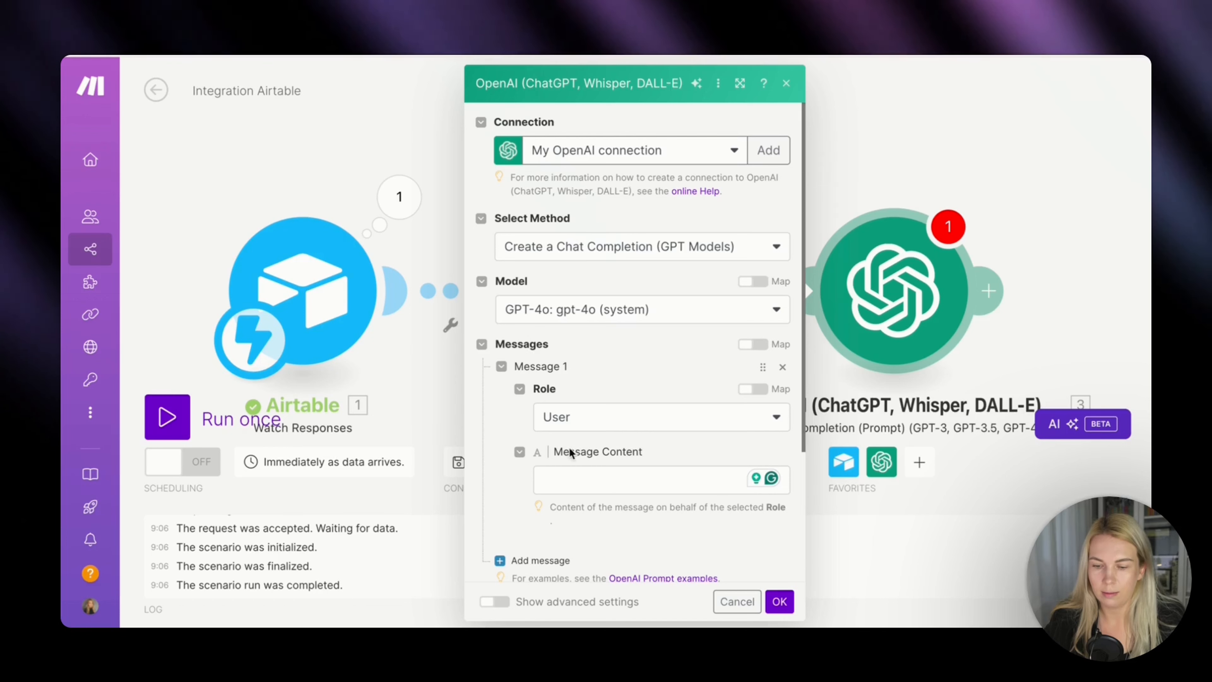
Paste the link-extraction prompt (output only the link, otherwise NO) as message content and map its input to Content Ideas from Get a Record.
{"action": "left_click", "coordinate": [578, 473]}
{"action": "type", "text": "Is there a link in this input? If there is a link, give the output as just the link, no text before or after.  If there are no links in this input, then just give an output as: NO (no words before or after and no formatting in any way).  Here's the input: 3.`Content Idea`"}
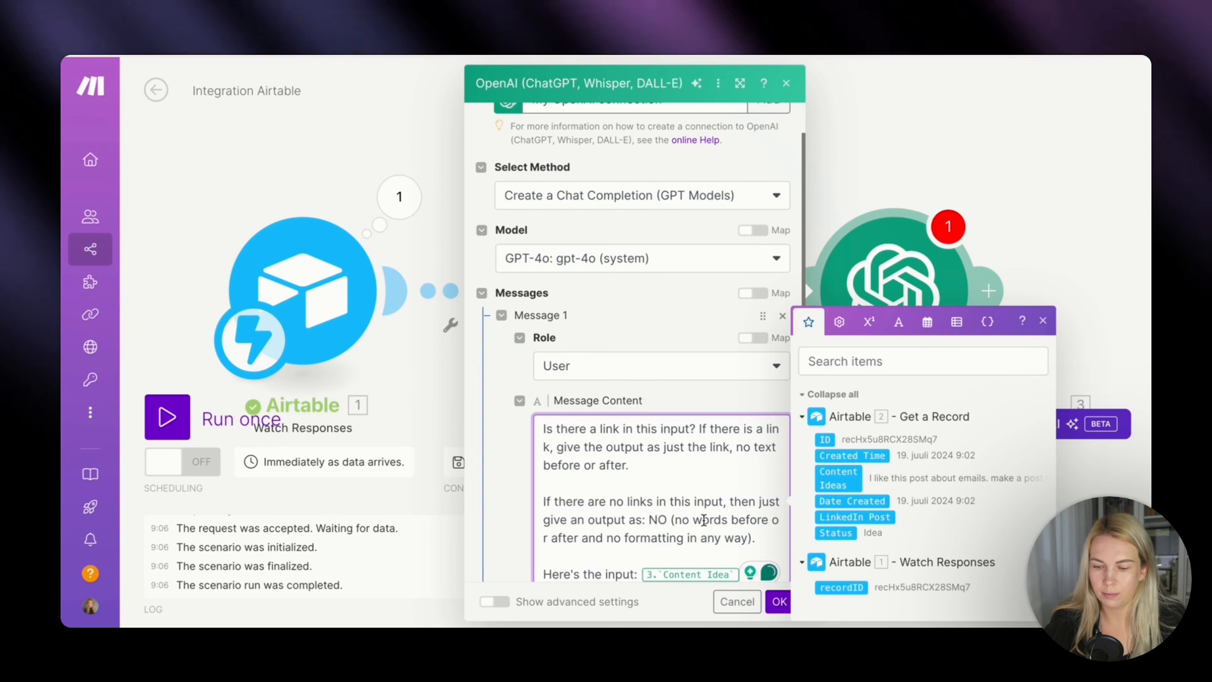
{"action": "scroll", "coordinate": [703, 520], "scroll_direction": "down", "scroll_amount": 3}
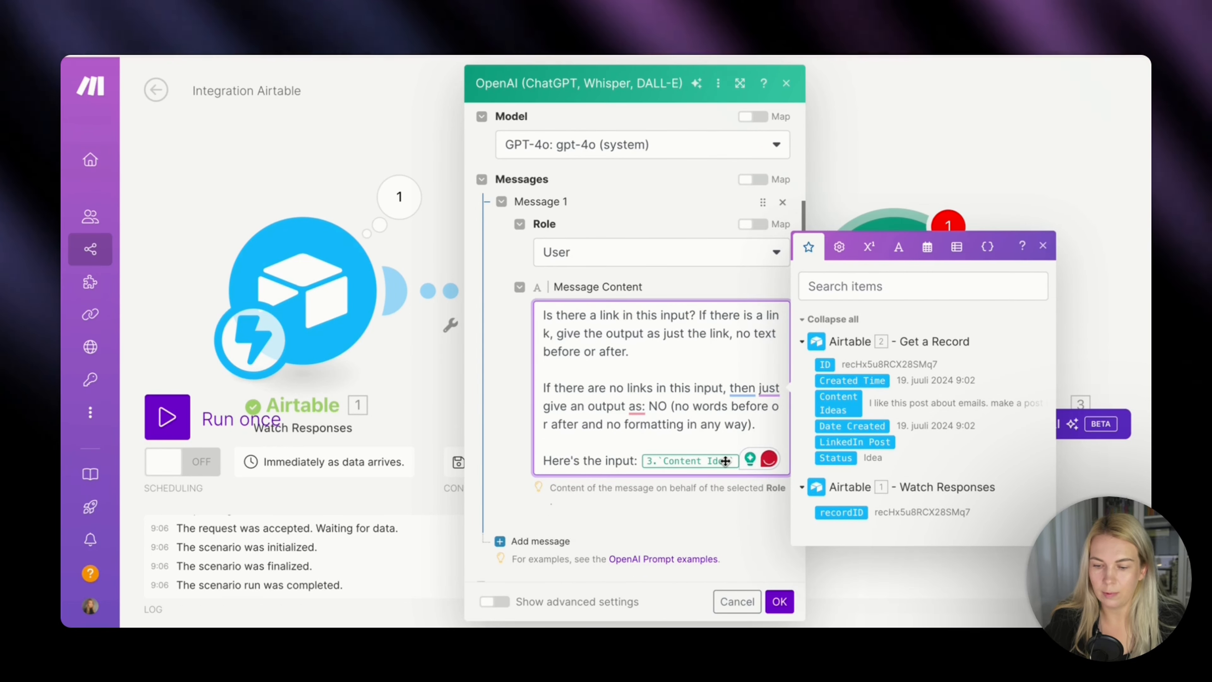
{"action": "key", "text": "BackSpace"}
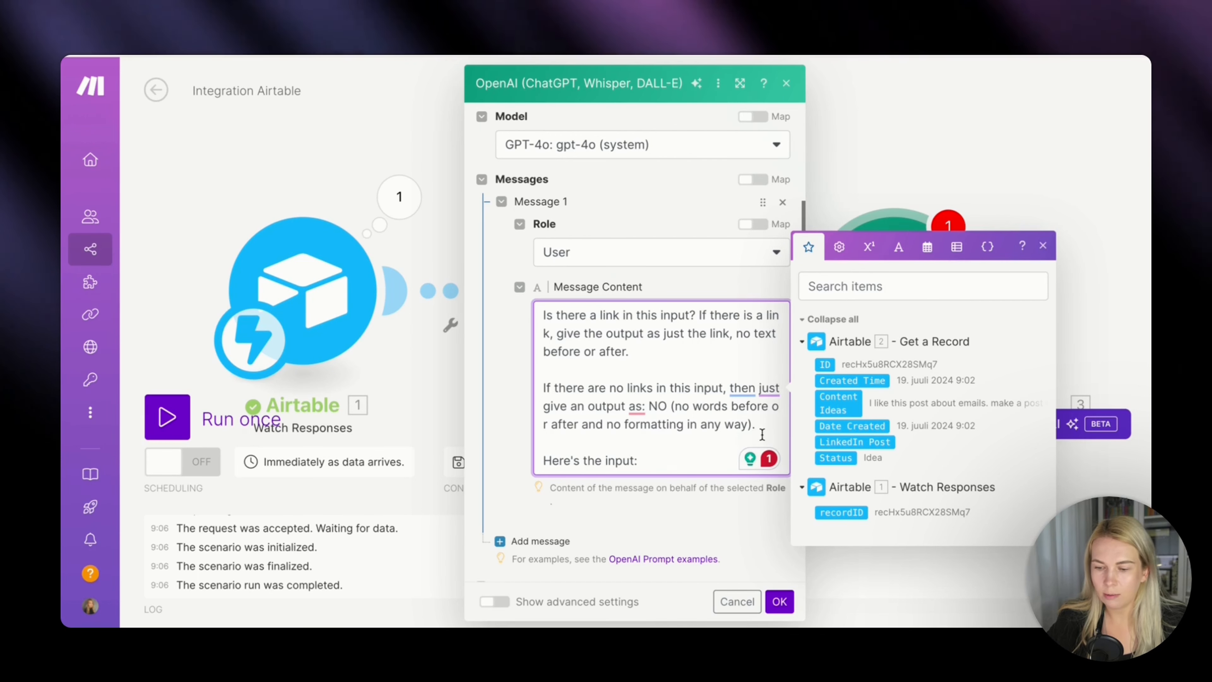
{"action": "left_click_drag", "start_coordinate": [842, 397], "coordinate": [687, 461]}
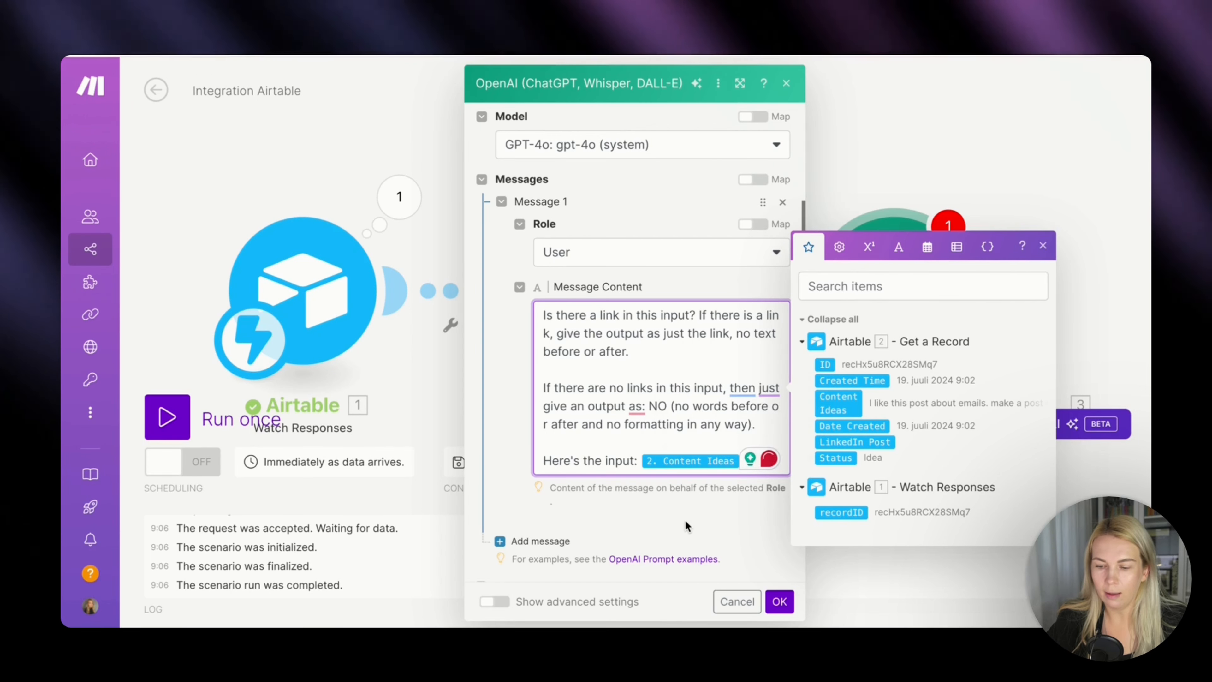
{"action": "left_click", "coordinate": [685, 522]}
Show the OpenAI module's advanced settings, set Temperature to 0.2 and save the module.
{"action": "scroll", "coordinate": [685, 519], "scroll_direction": "down", "scroll_amount": 3}
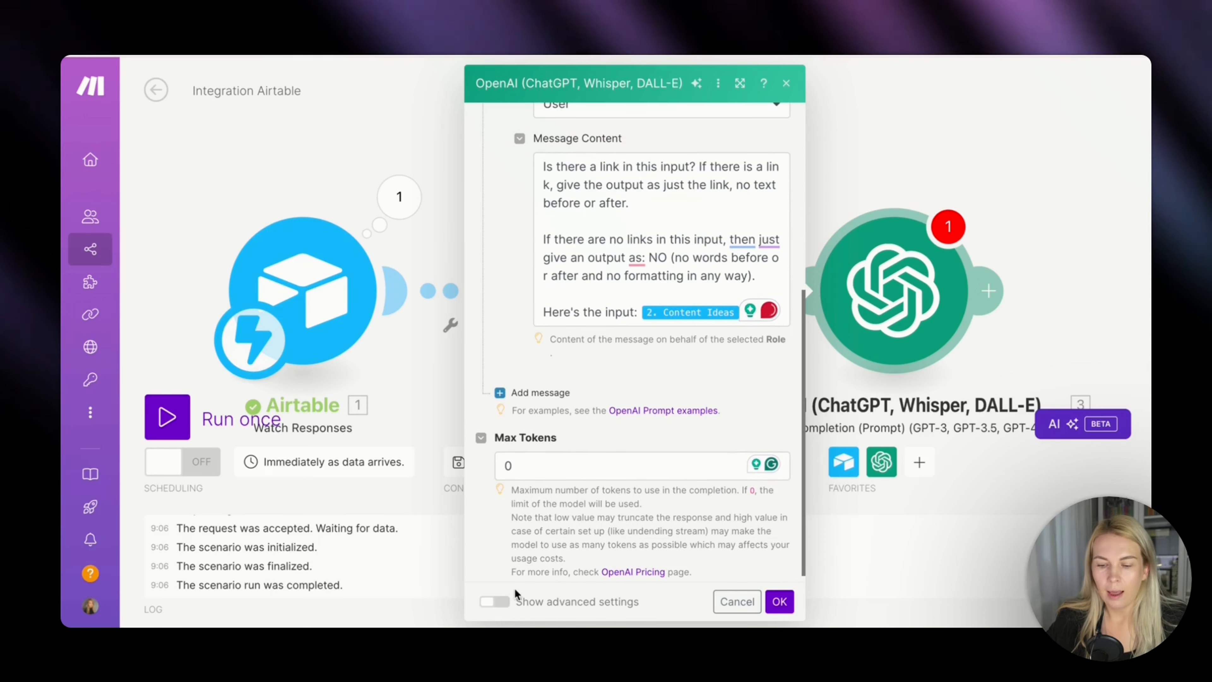
{"action": "left_click", "coordinate": [502, 603]}
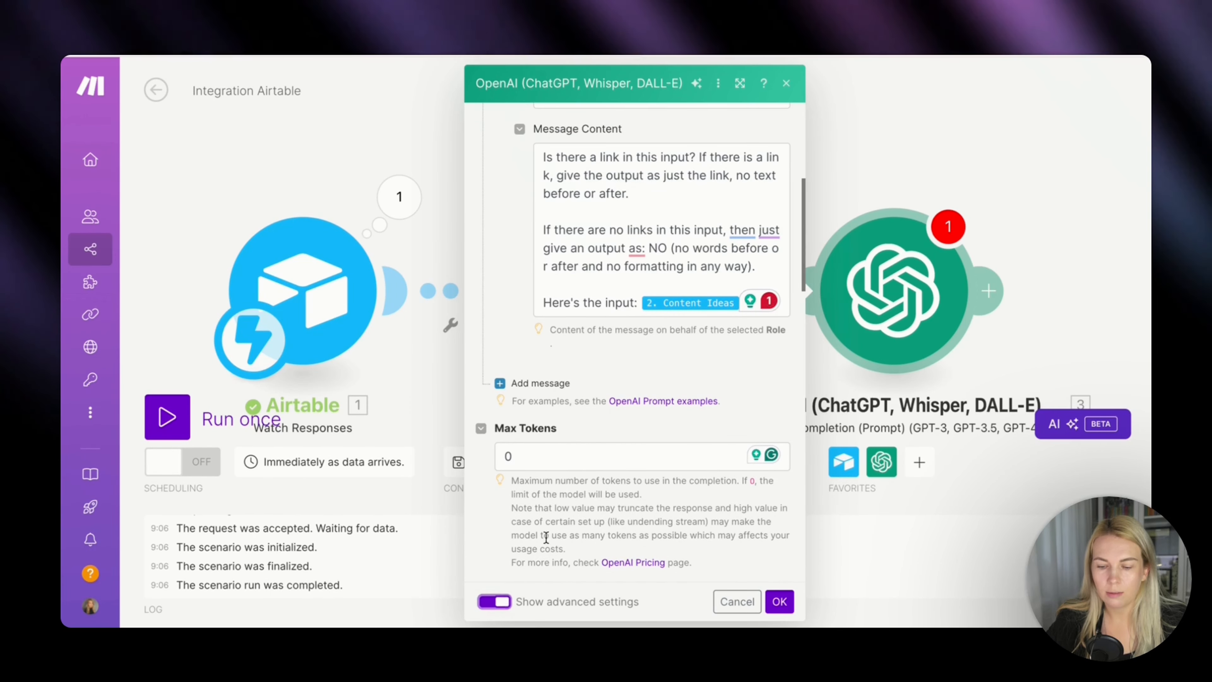
{"action": "scroll", "coordinate": [582, 510], "scroll_direction": "down", "scroll_amount": 5}
{"action": "left_click", "coordinate": [535, 351]}
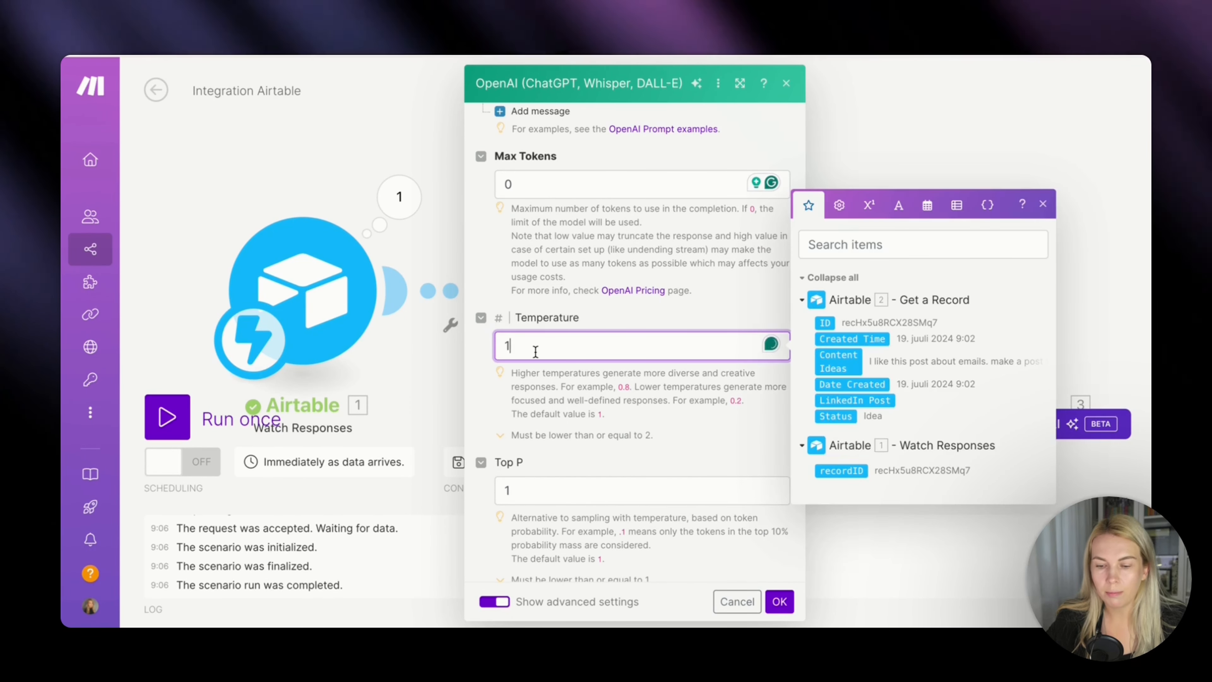
{"action": "type", "text": "0.2"}
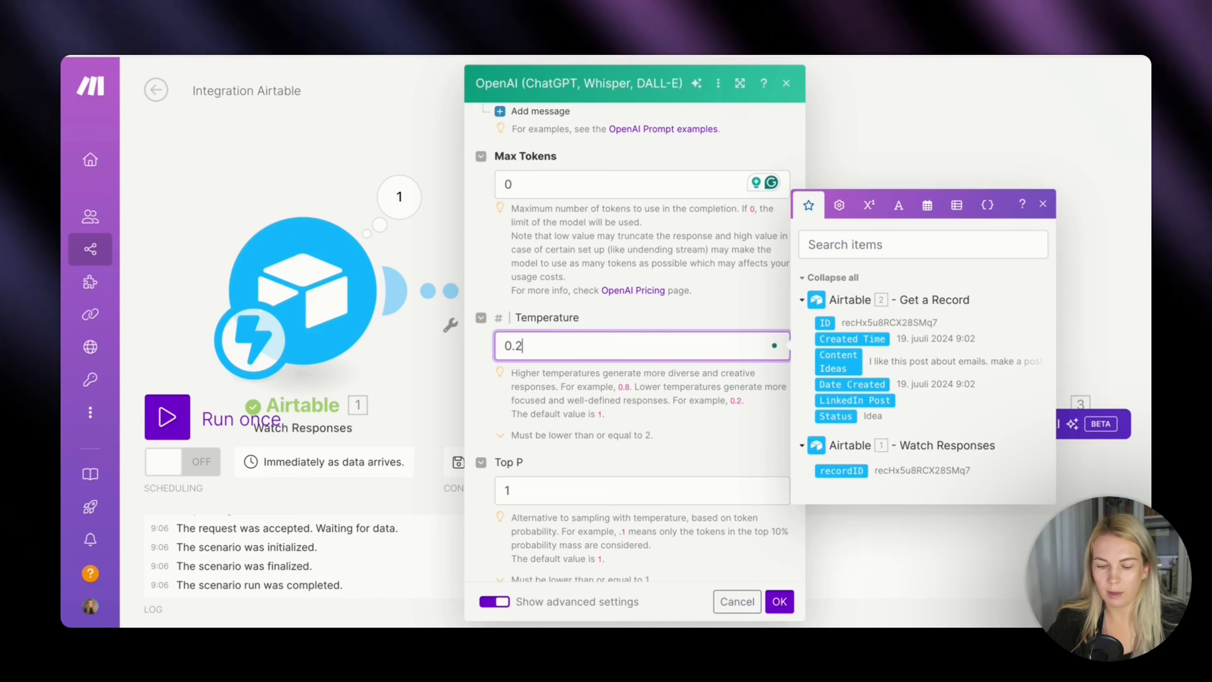
{"action": "left_click", "coordinate": [702, 441]}
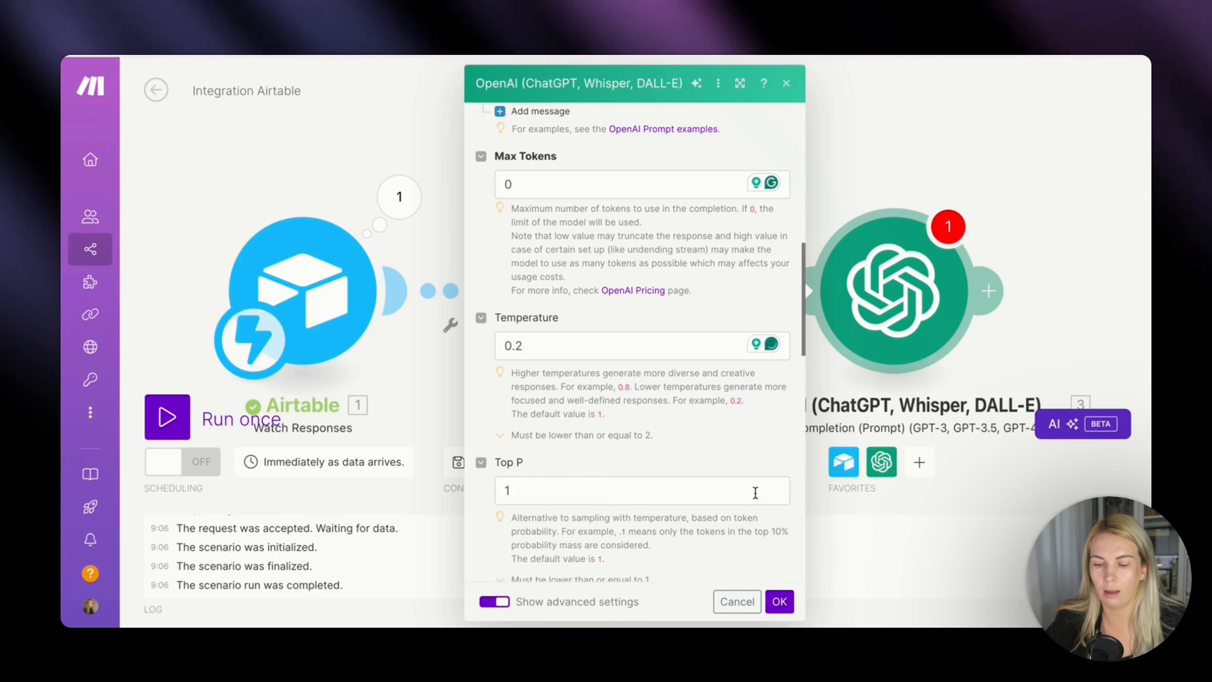
{"action": "left_click", "coordinate": [784, 601]}
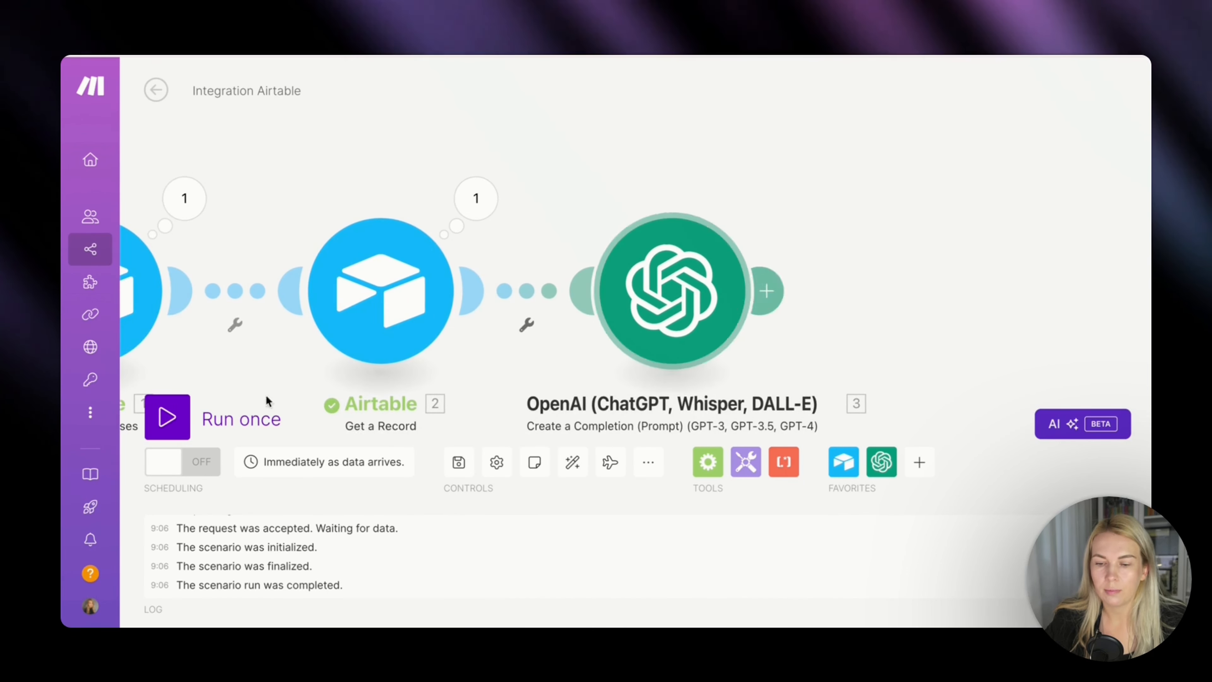
Run the scenario once and, in Airtable, test the Webhook from Make.com automation with the existing idea record about emails.
{"action": "left_click", "coordinate": [168, 418]}
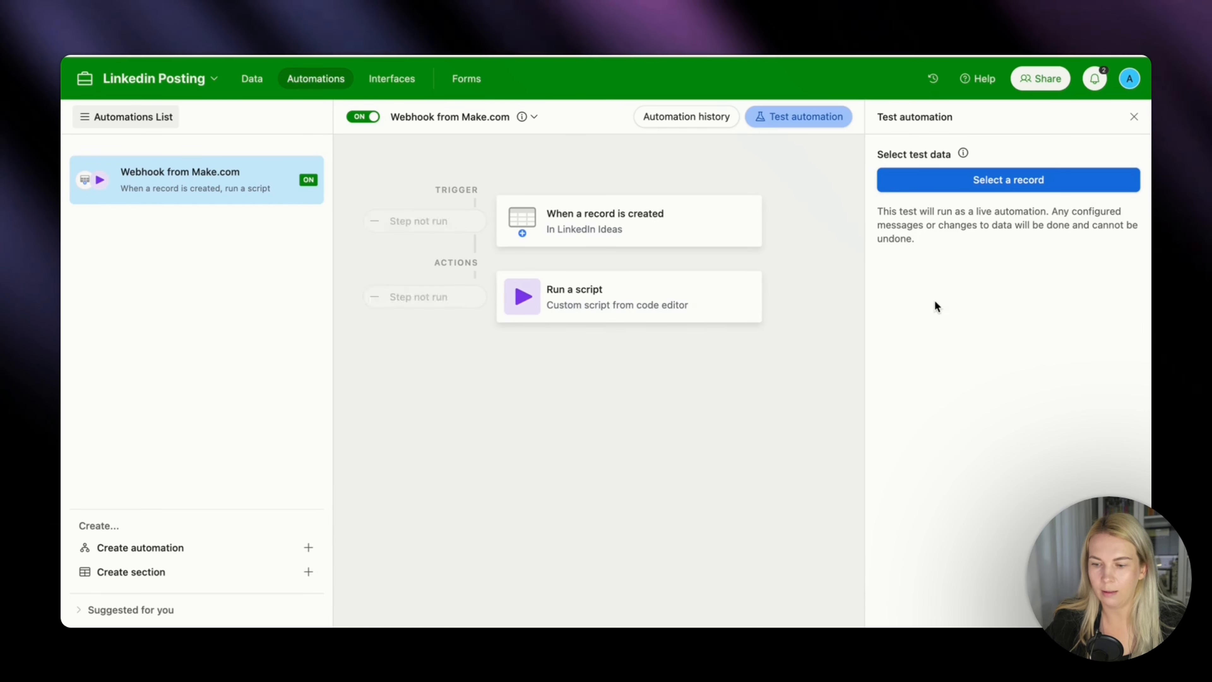
{"action": "left_click", "coordinate": [985, 187]}
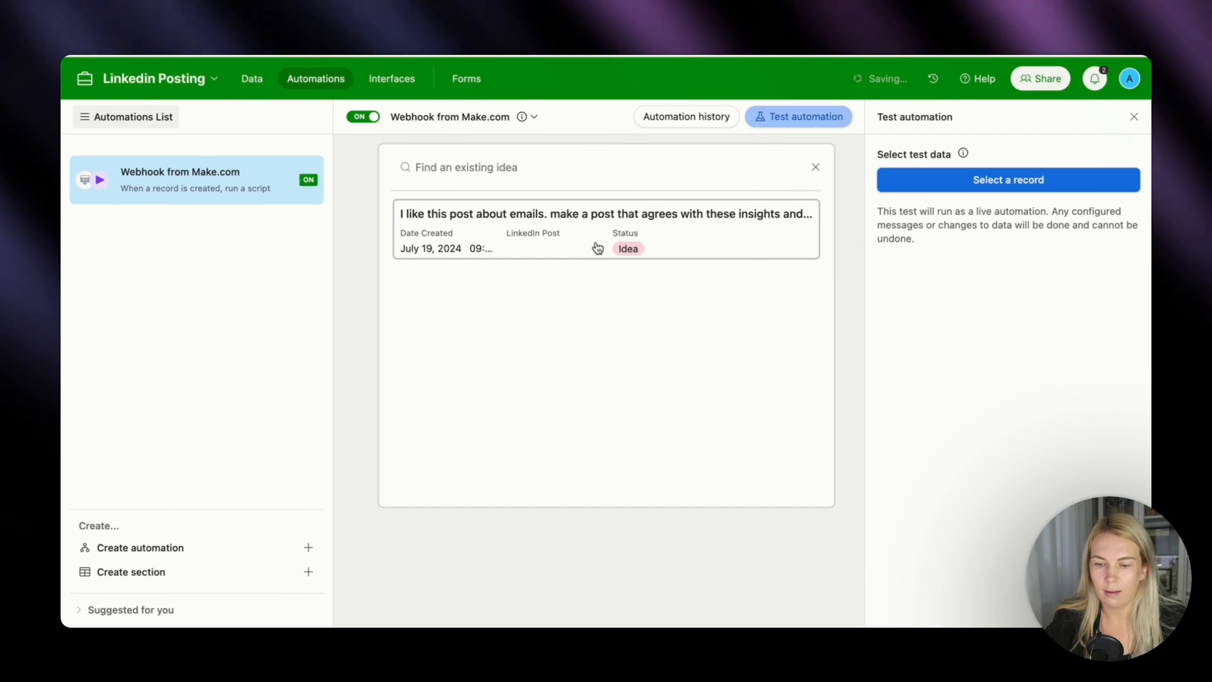
{"action": "left_click", "coordinate": [602, 241]}
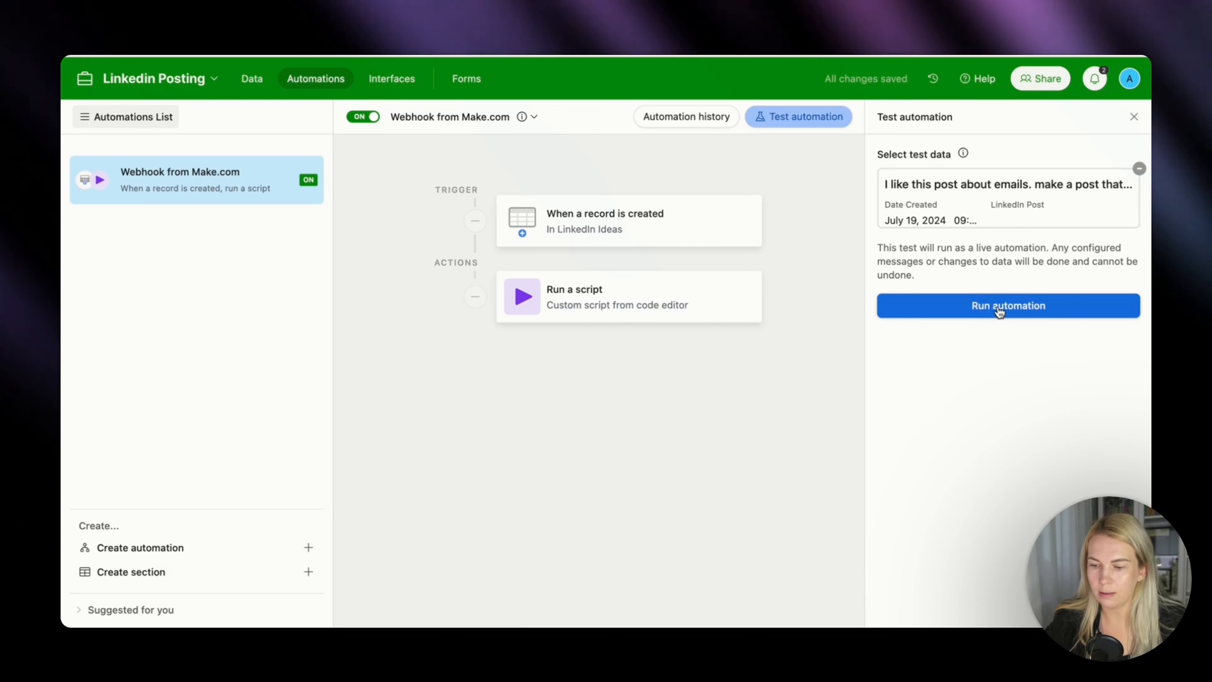
{"action": "left_click", "coordinate": [999, 311]}
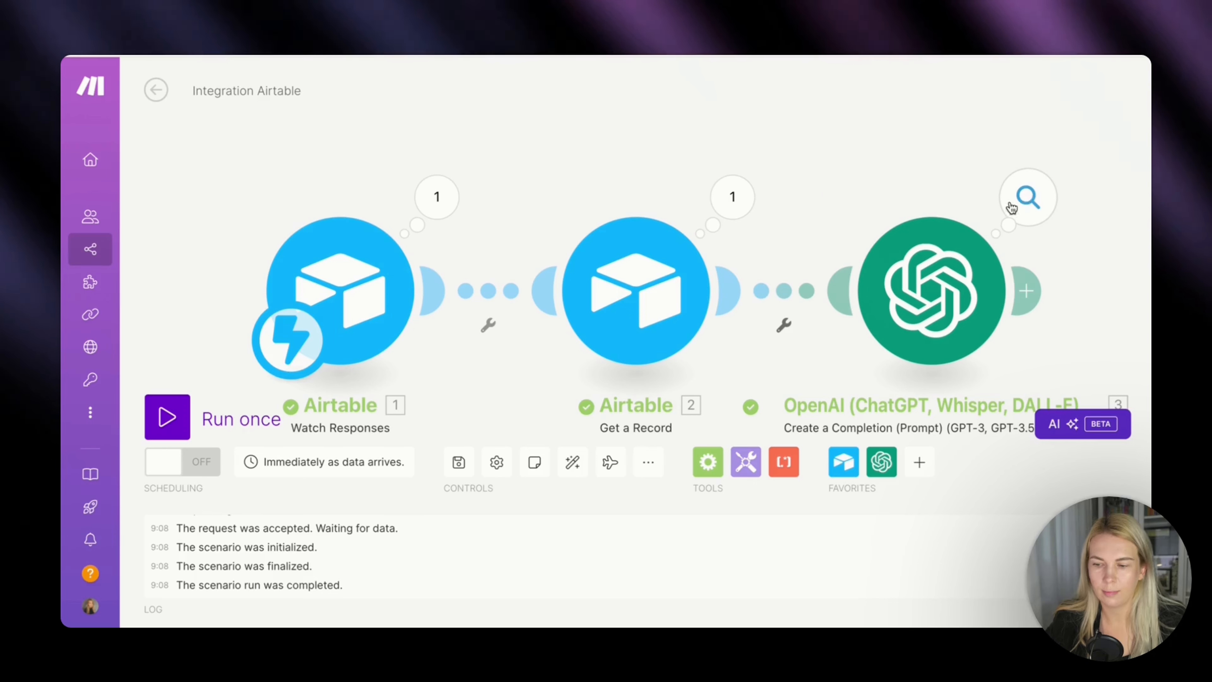
Back in Make, inspect the OpenAI module's output for the extracted link in the Result value.
{"action": "left_click", "coordinate": [1026, 198]}
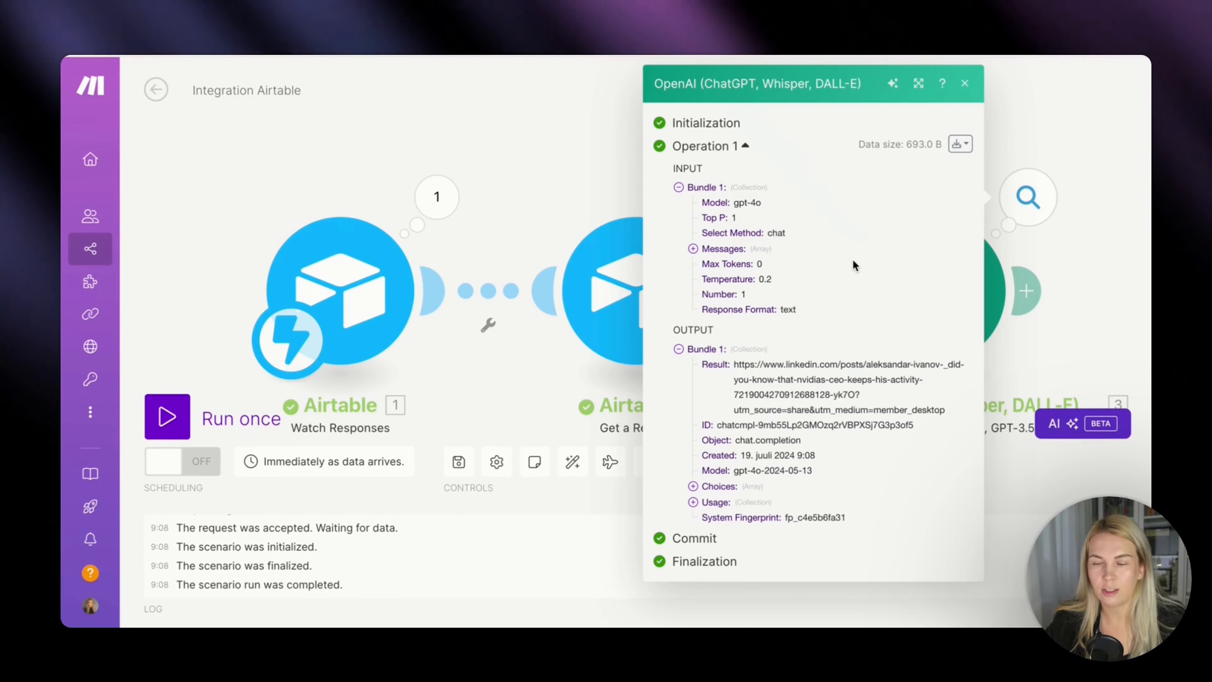
{"action": "left_click_drag", "start_coordinate": [734, 364], "coordinate": [947, 411]}
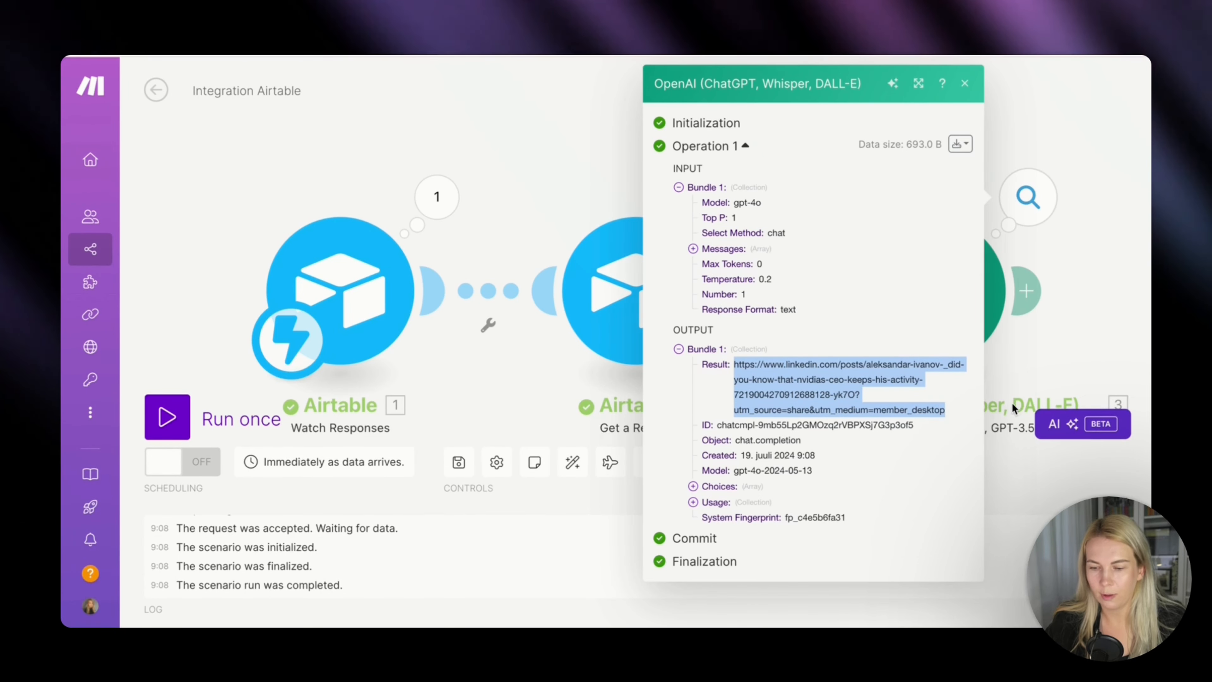
{"action": "left_click", "coordinate": [1057, 339]}
Add a Flow Control Router after the OpenAI completion module.
{"action": "scroll", "coordinate": [947, 328], "scroll_direction": "right", "scroll_amount": 8}
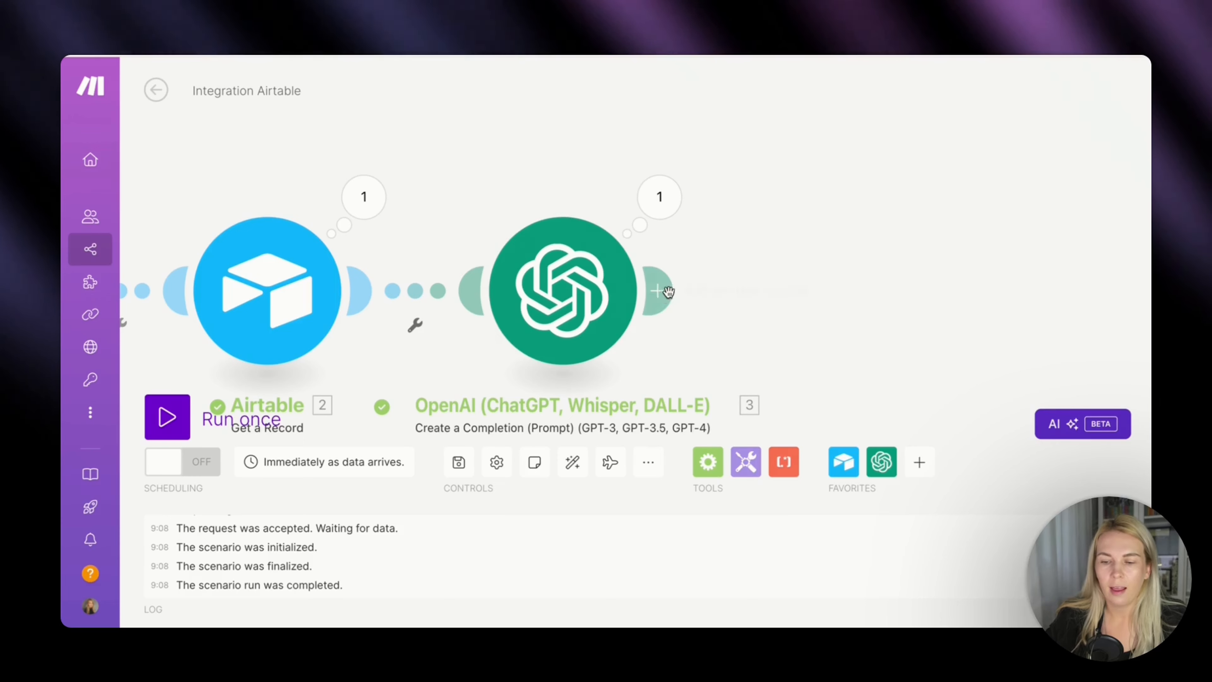
{"action": "left_click", "coordinate": [663, 291]}
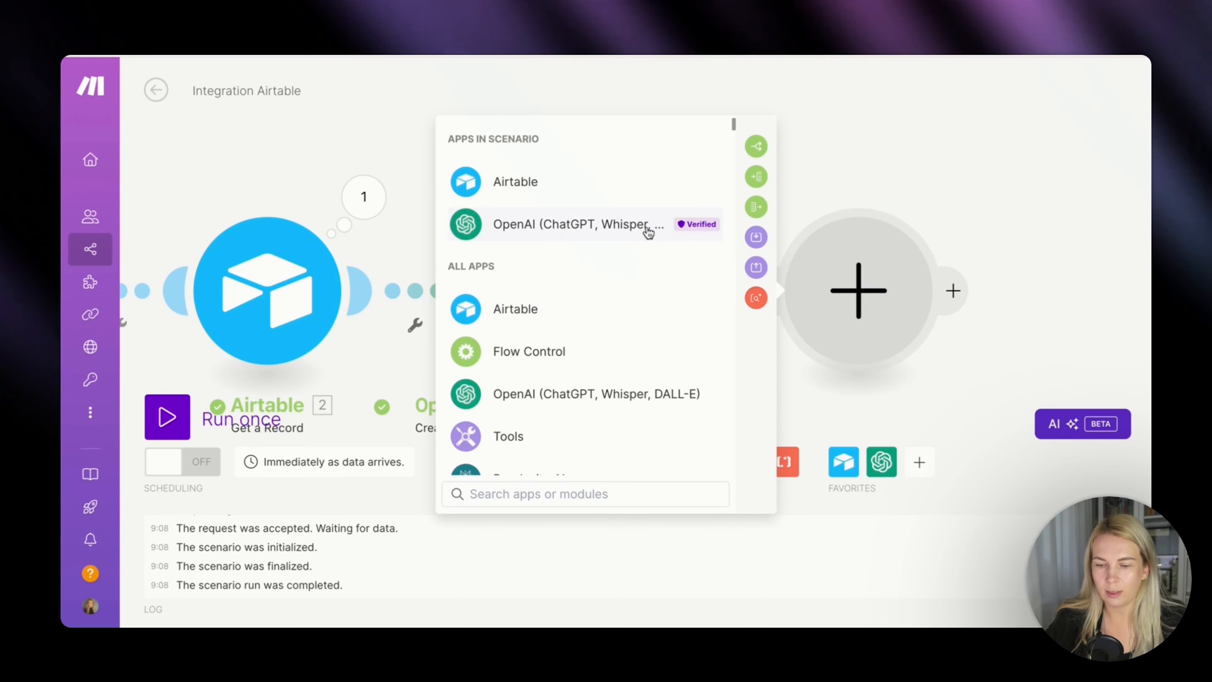
{"action": "left_click", "coordinate": [542, 352]}
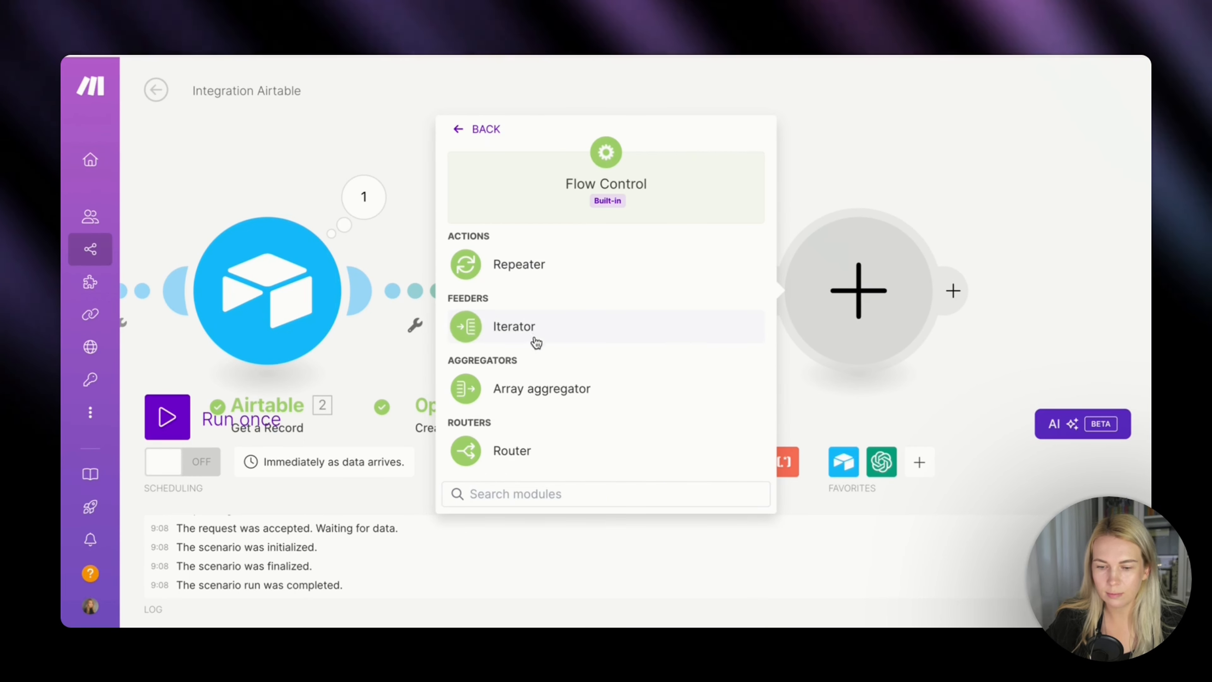
{"action": "left_click", "coordinate": [515, 452]}
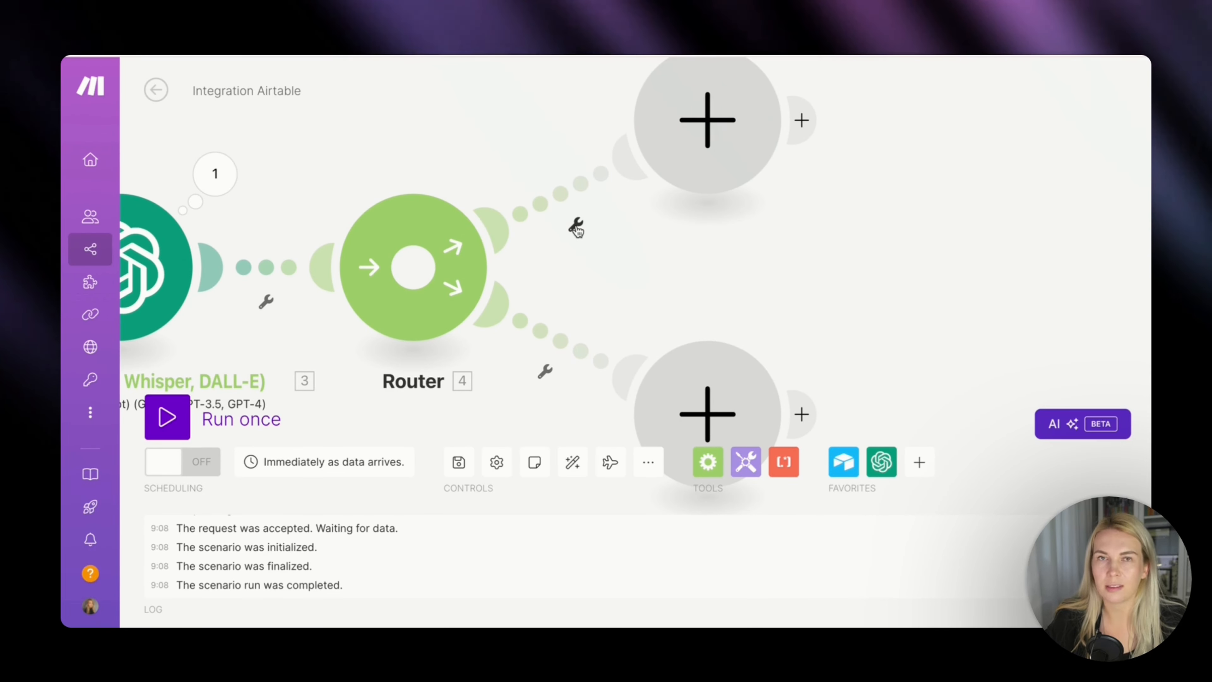
Start a filter on the router's upper route and label it "No link".
{"action": "left_click", "coordinate": [576, 228]}
{"action": "left_click", "coordinate": [568, 262]}
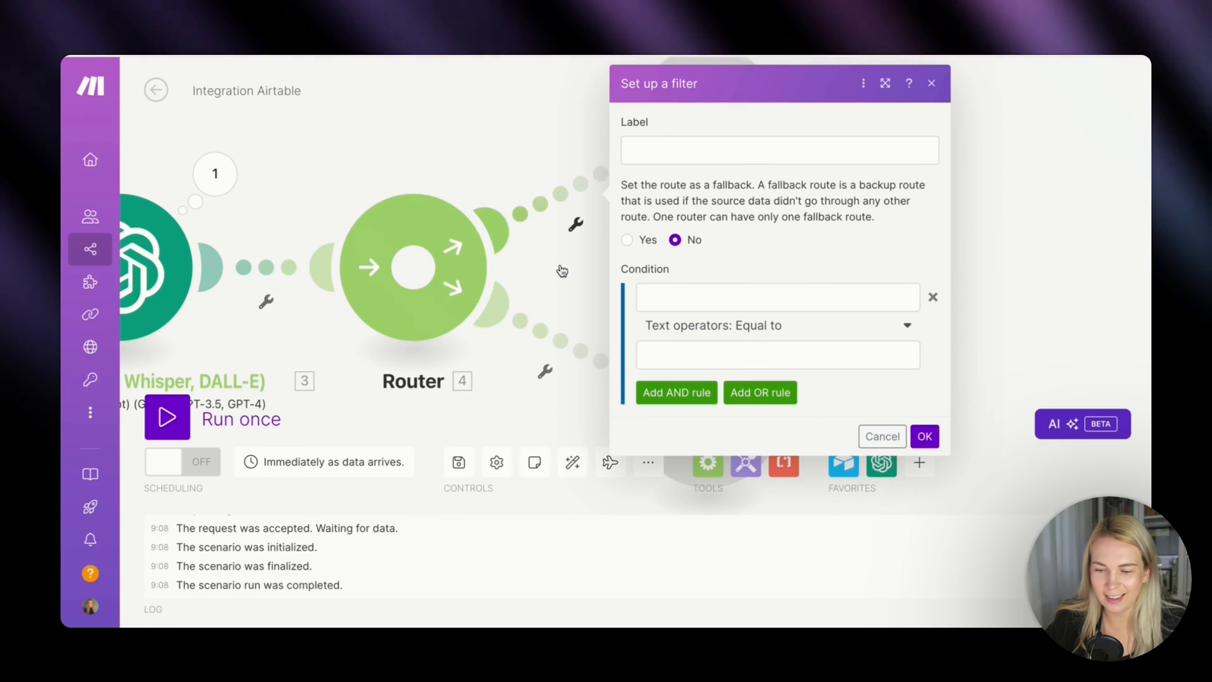
{"action": "left_click", "coordinate": [673, 150]}
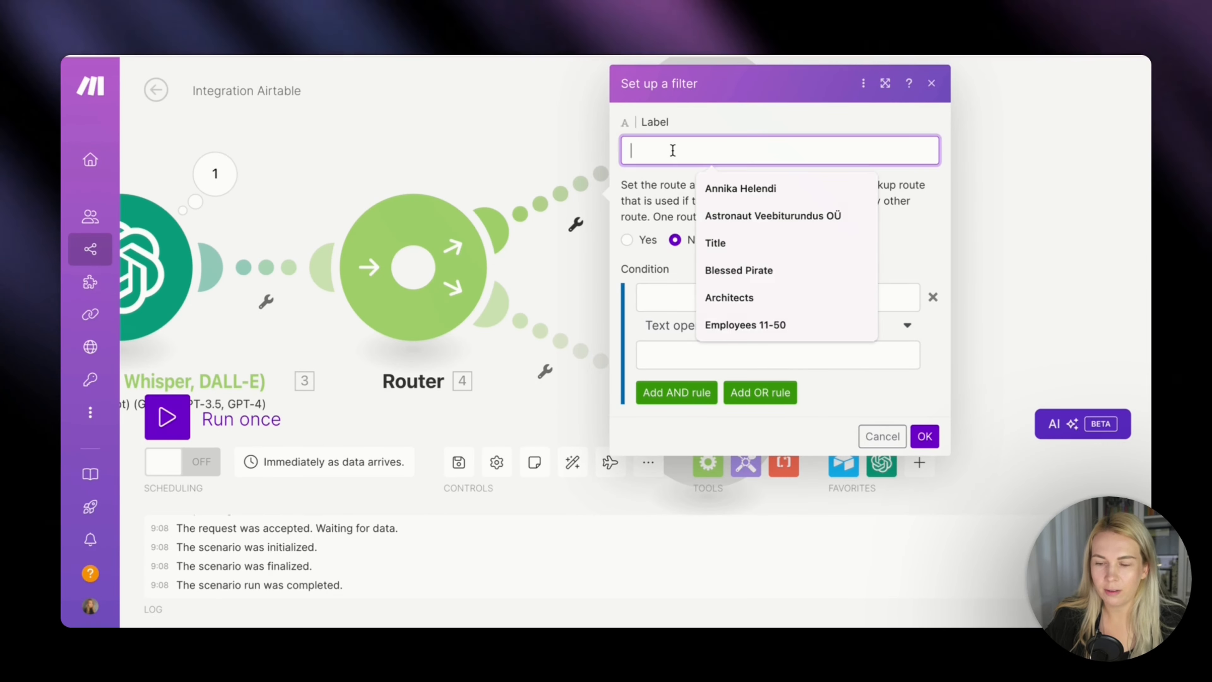
{"action": "type", "text": "No link"}
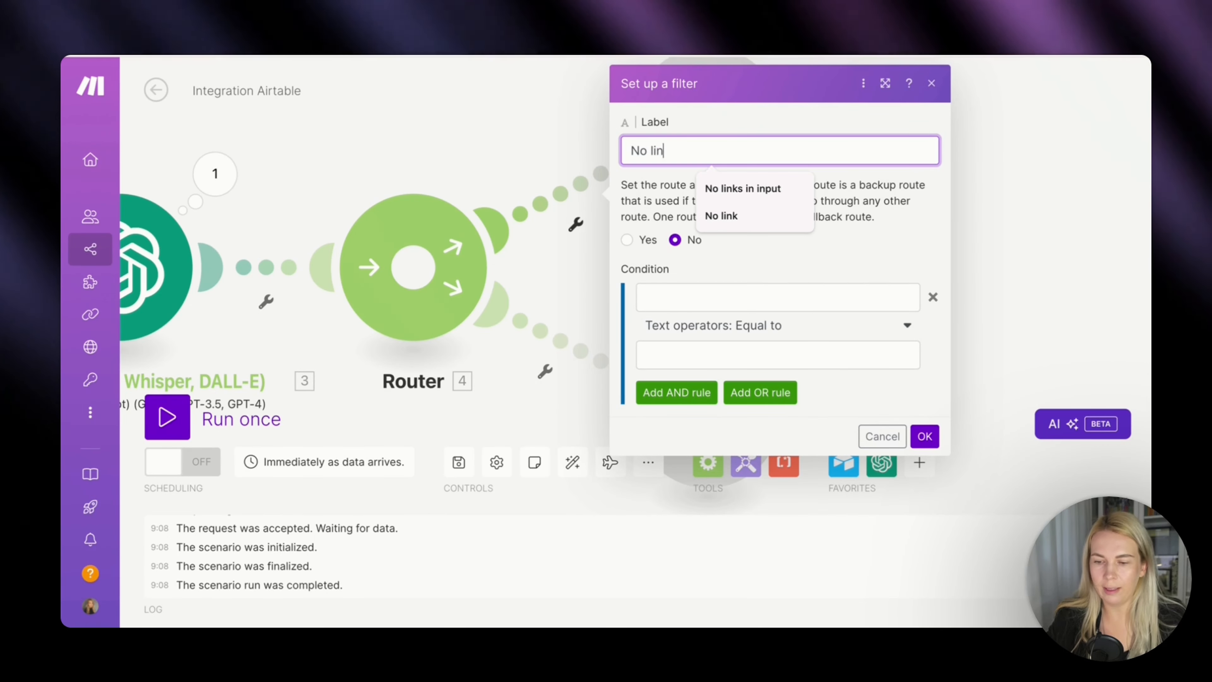
Set the No link condition to OpenAI's Choices[]: Message.Content equal to NO, and save the filter.
{"action": "left_click", "coordinate": [708, 296]}
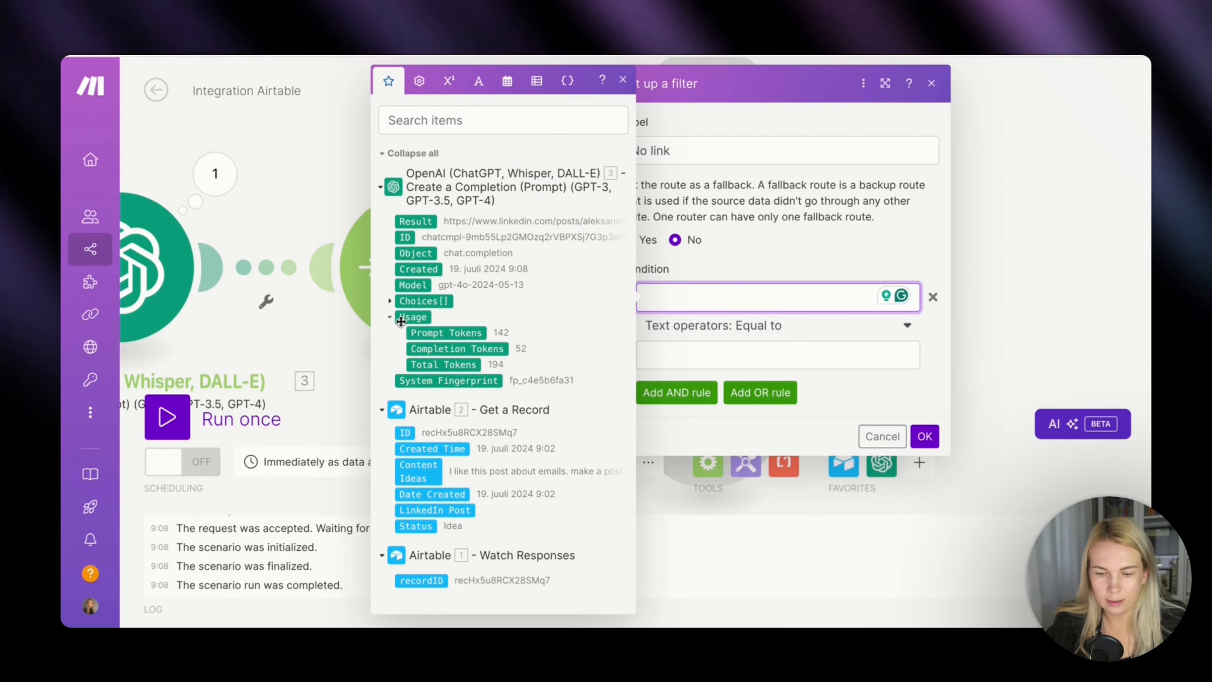
{"action": "left_click", "coordinate": [390, 302]}
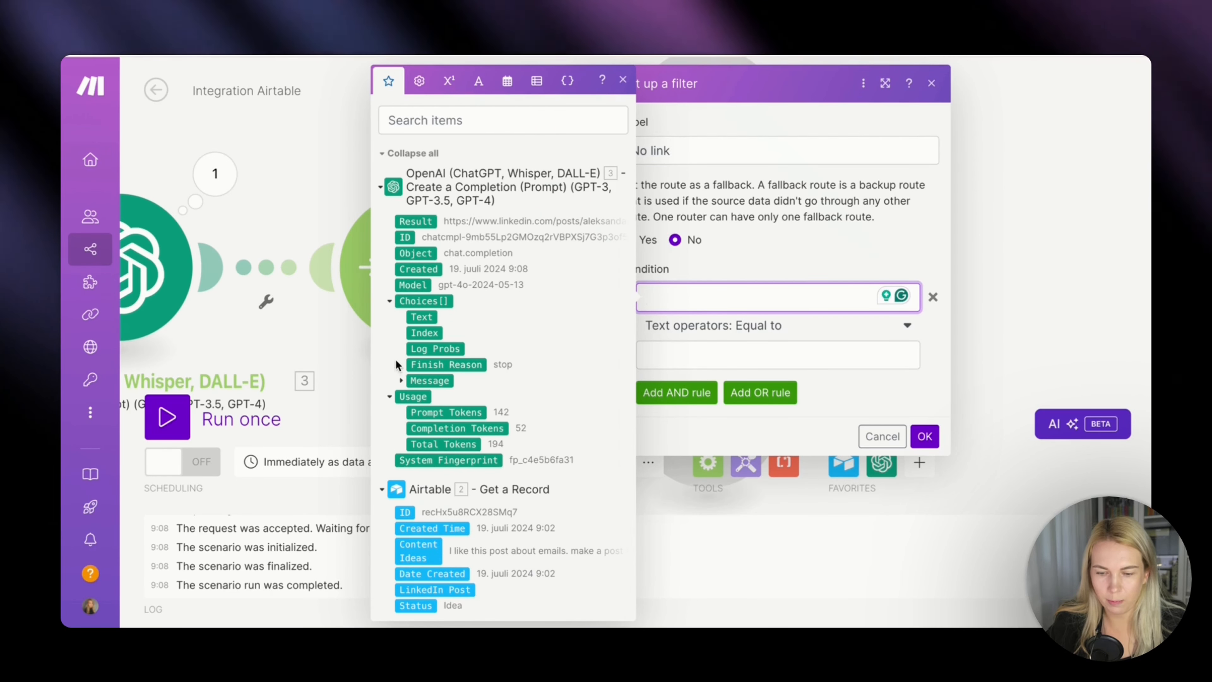
{"action": "left_click", "coordinate": [401, 381]}
{"action": "left_click", "coordinate": [441, 412]}
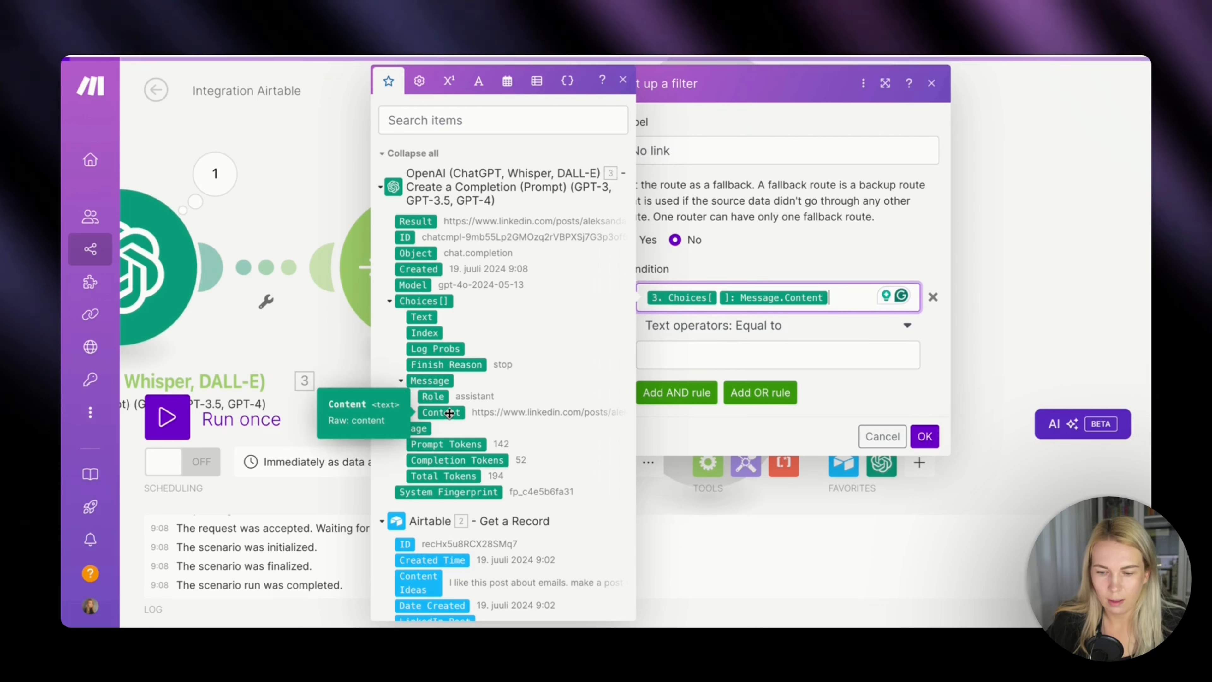
{"action": "left_click", "coordinate": [719, 354]}
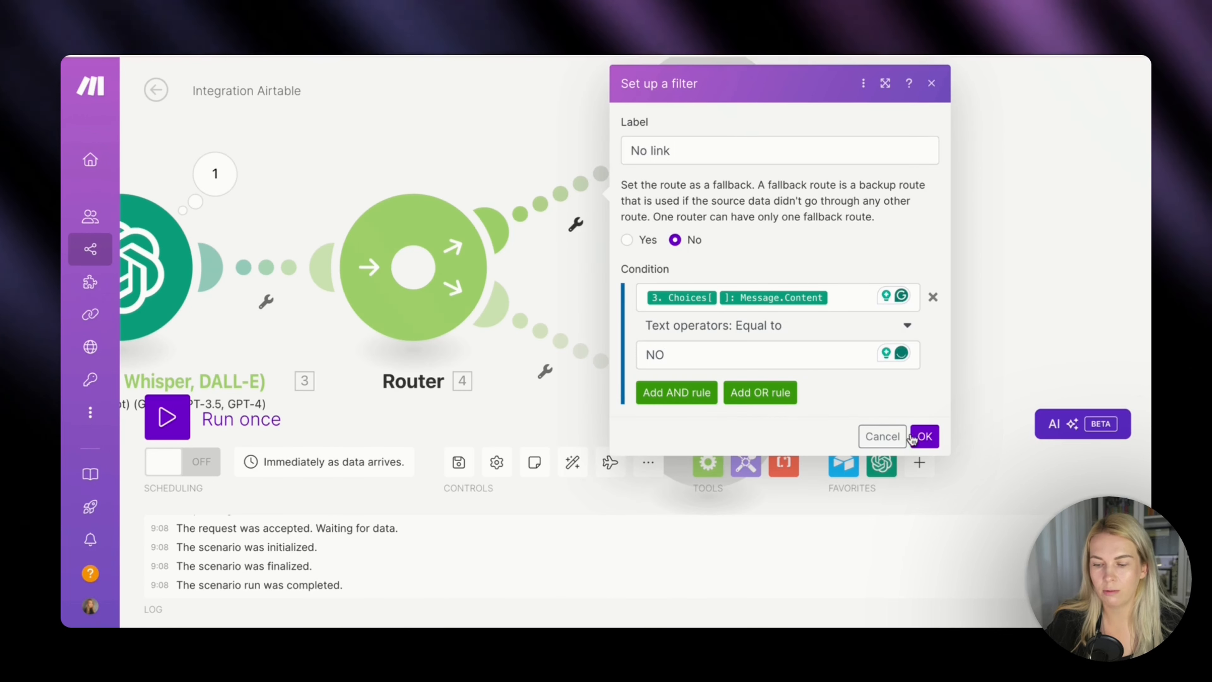
{"action": "left_click", "coordinate": [924, 436]}
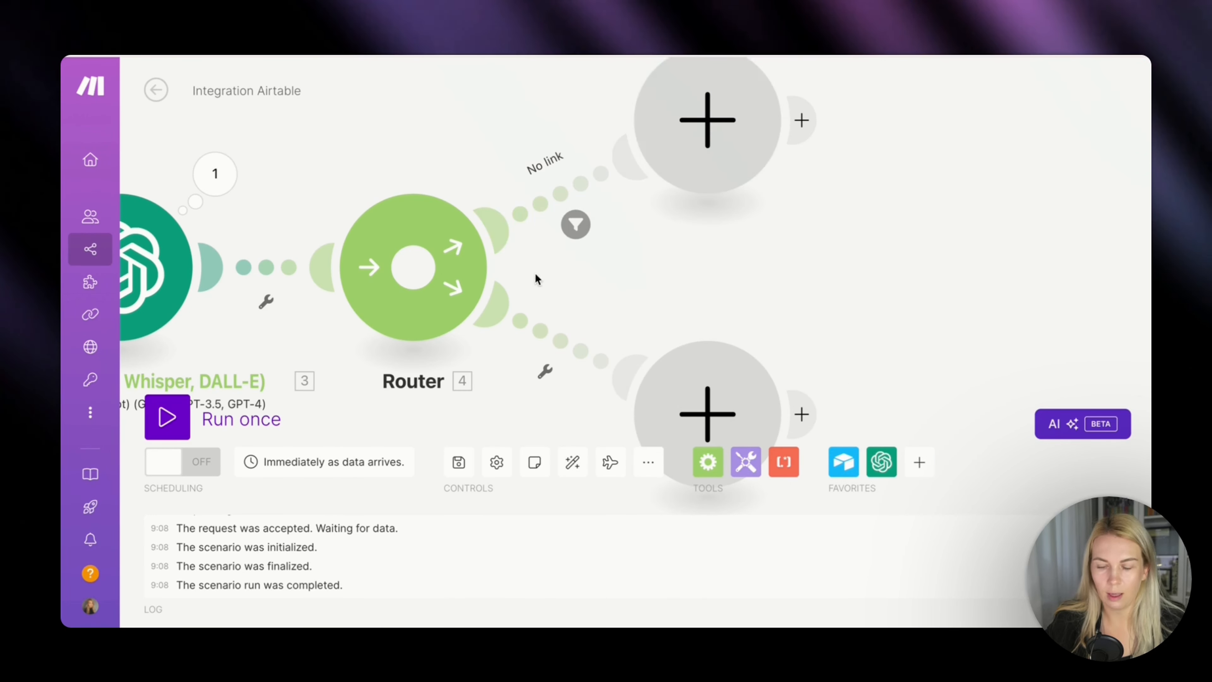
Start a filter on the router's lower route and label it "Link in input".
{"action": "left_click", "coordinate": [543, 374]}
{"action": "left_click", "coordinate": [525, 412]}
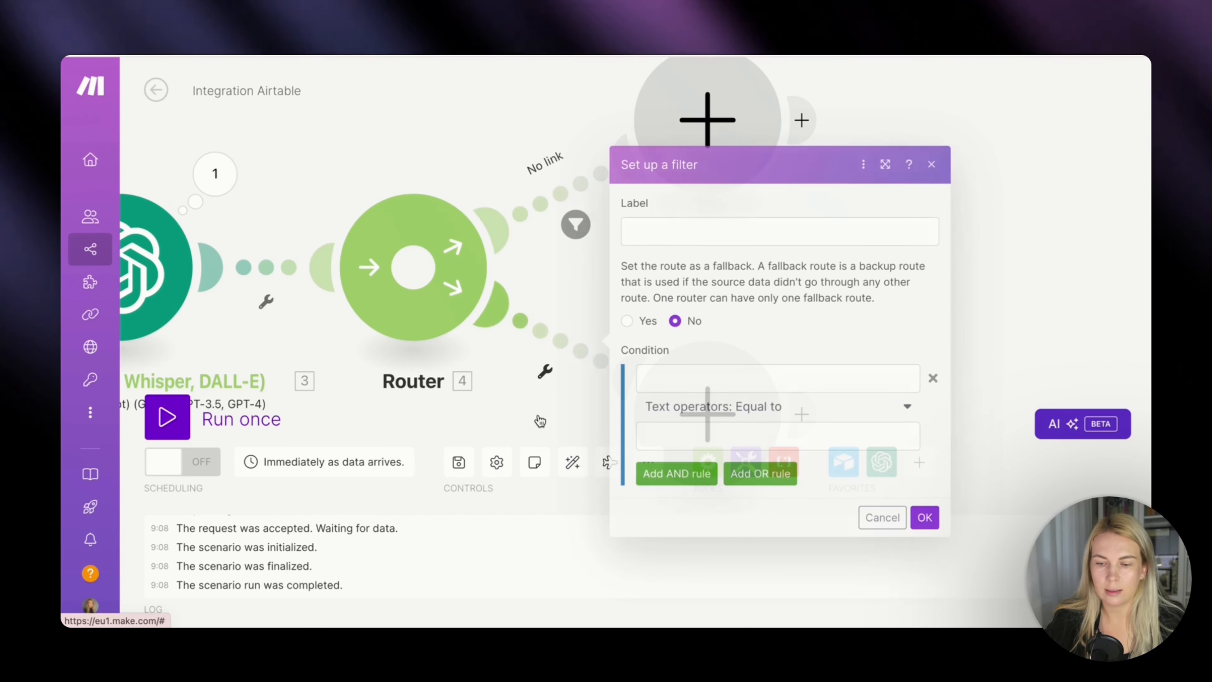
{"action": "left_click", "coordinate": [702, 233]}
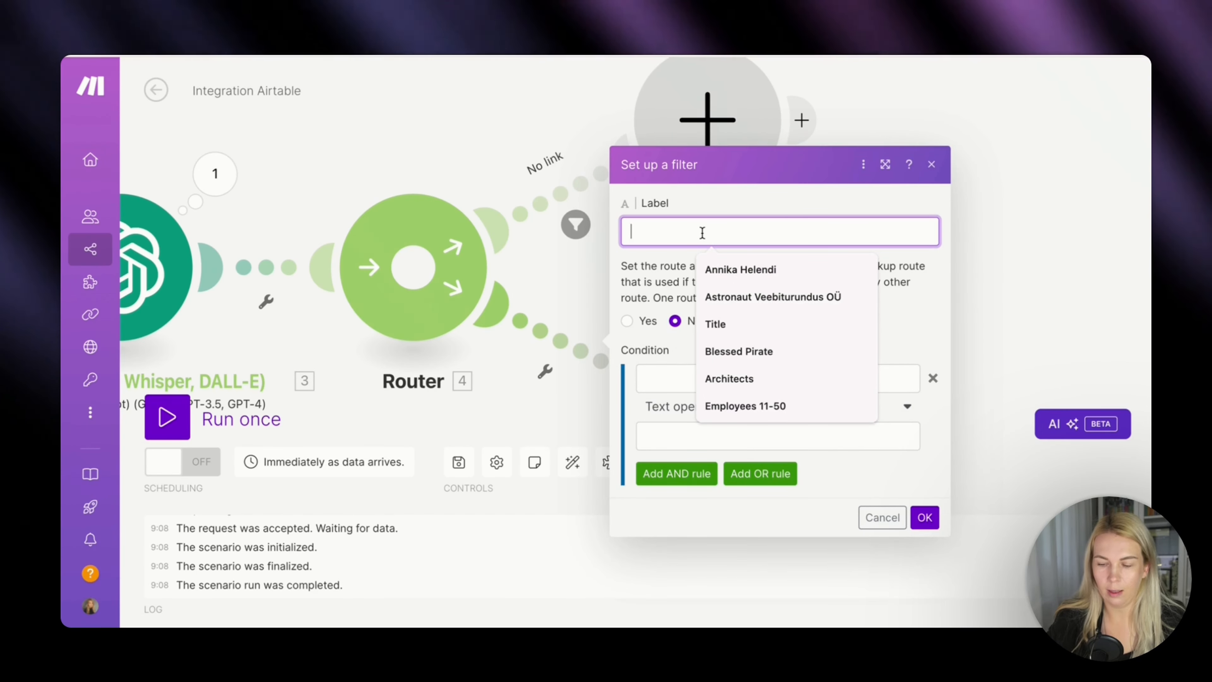
{"action": "type", "text": "Lin"}
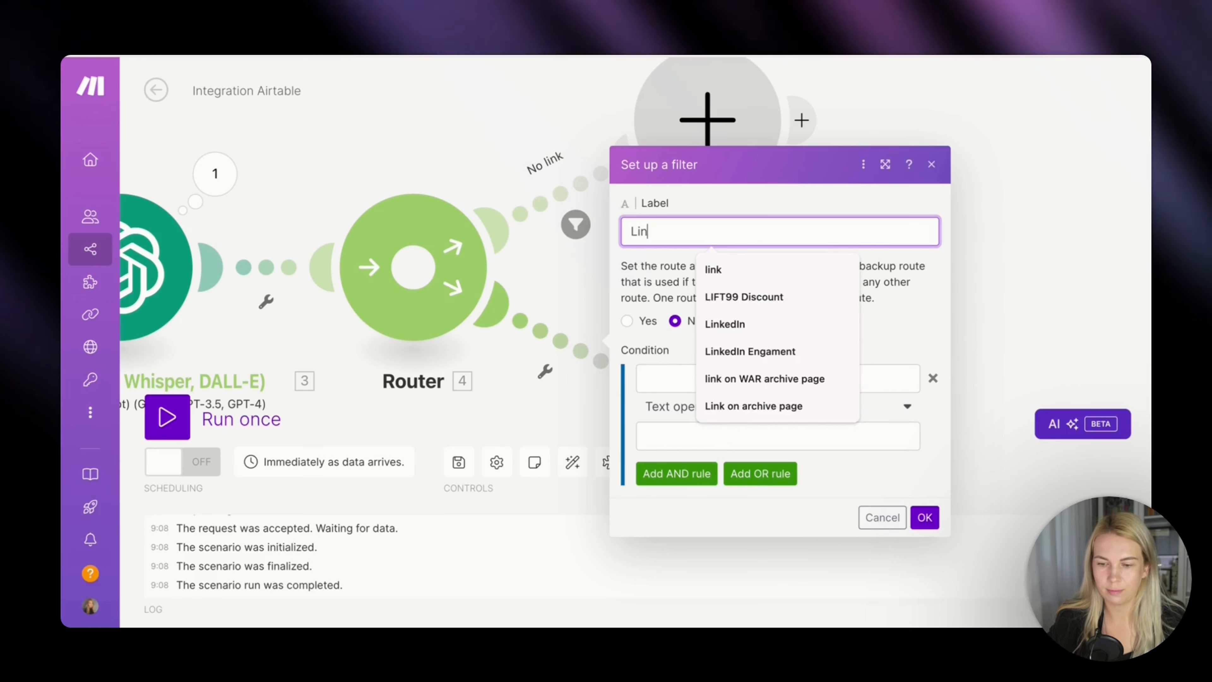
{"action": "type", "text": "k in input"}
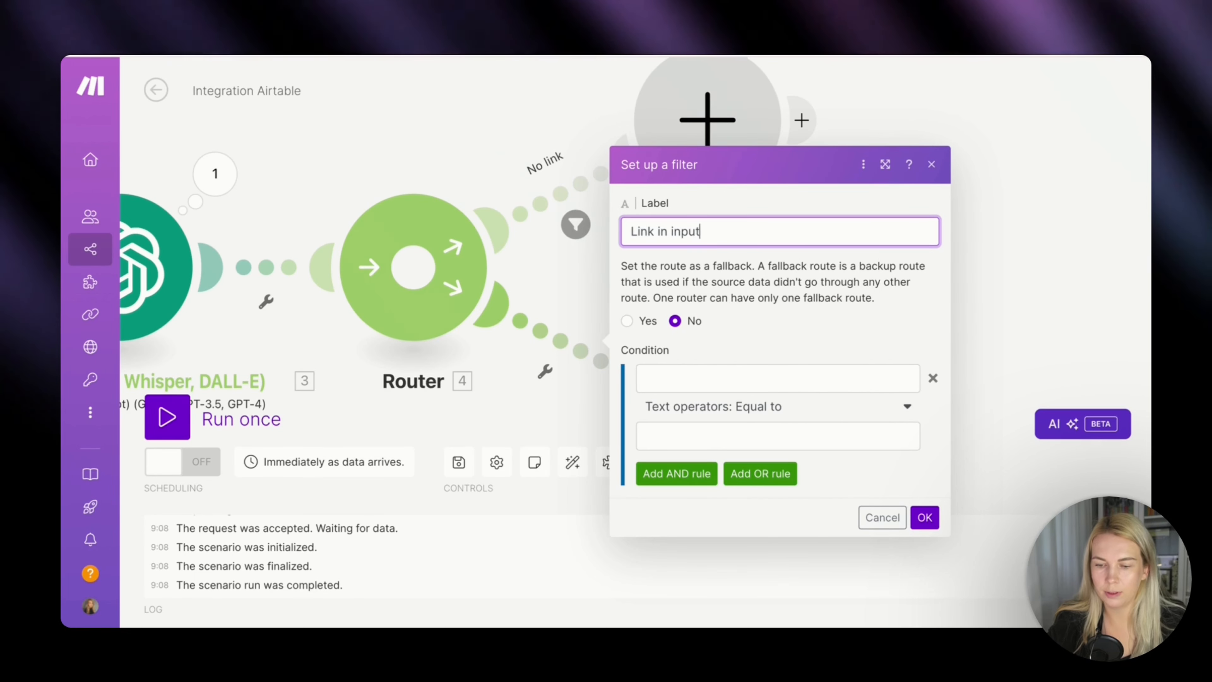
Set the Link in input condition to OpenAI's Choices[]: Message.Content not equal to NO, and save the filter.
{"action": "left_click", "coordinate": [727, 377]}
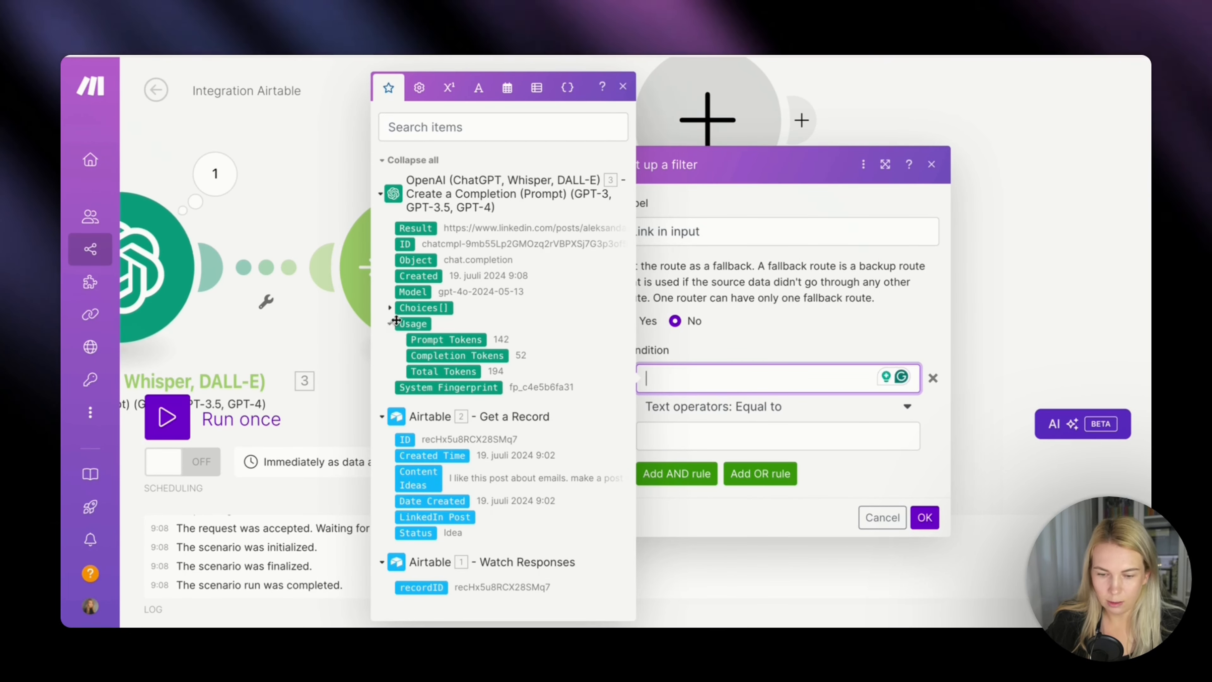
{"action": "left_click", "coordinate": [390, 308]}
{"action": "left_click", "coordinate": [401, 380]}
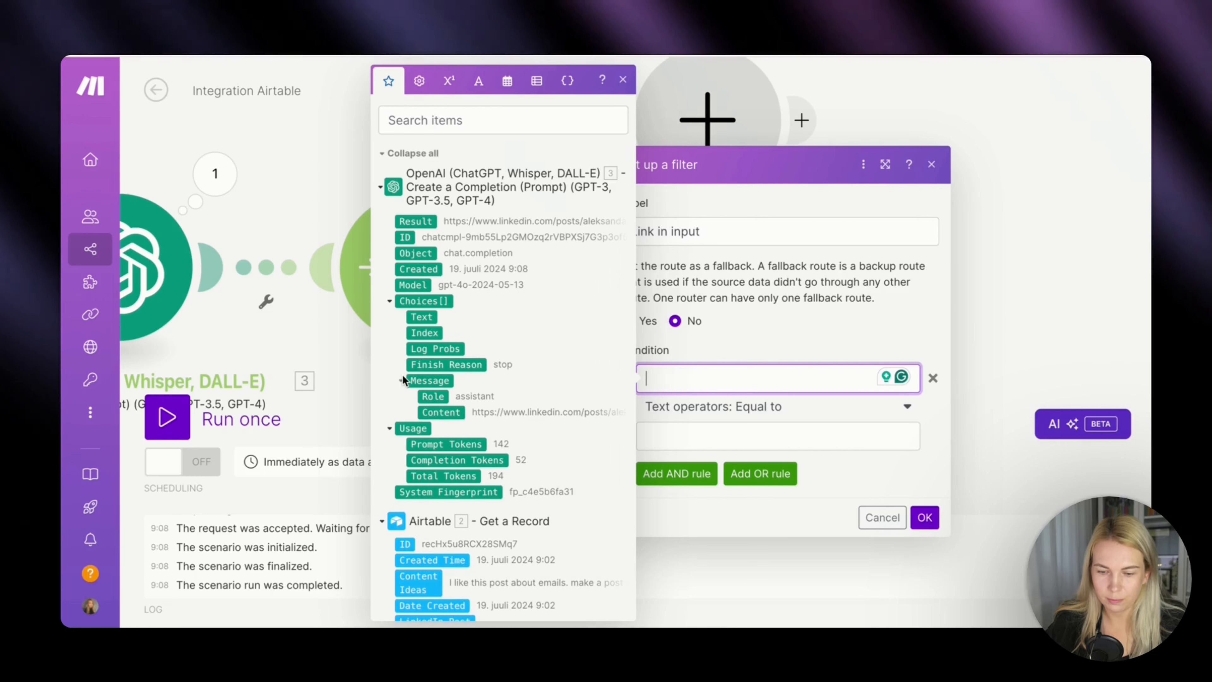
{"action": "left_click", "coordinate": [440, 412]}
{"action": "left_click", "coordinate": [763, 410]}
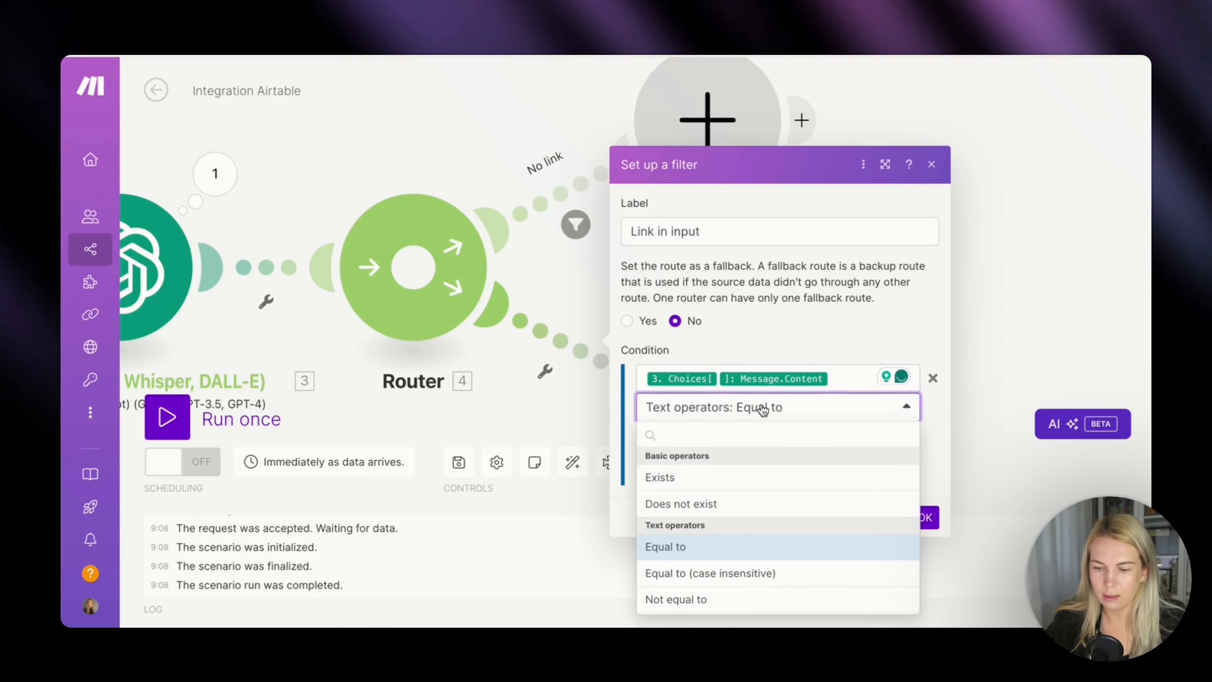
{"action": "scroll", "coordinate": [737, 496], "scroll_direction": "down", "scroll_amount": 2}
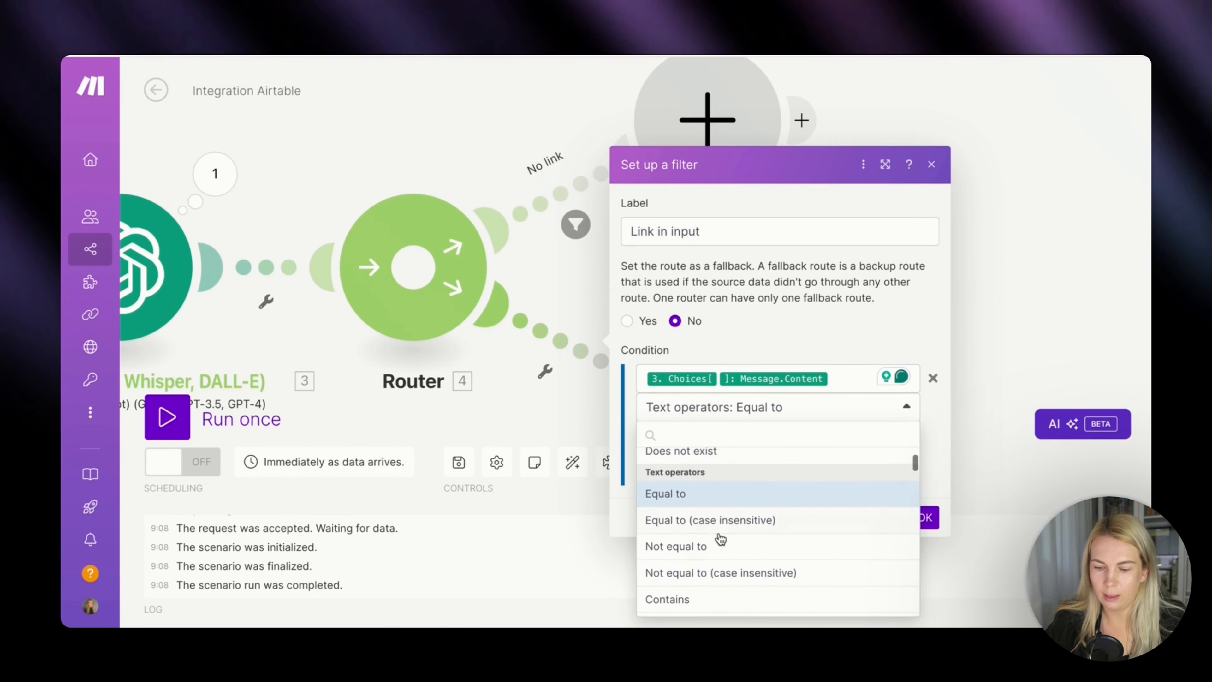
{"action": "left_click", "coordinate": [714, 547]}
{"action": "left_click", "coordinate": [719, 433]}
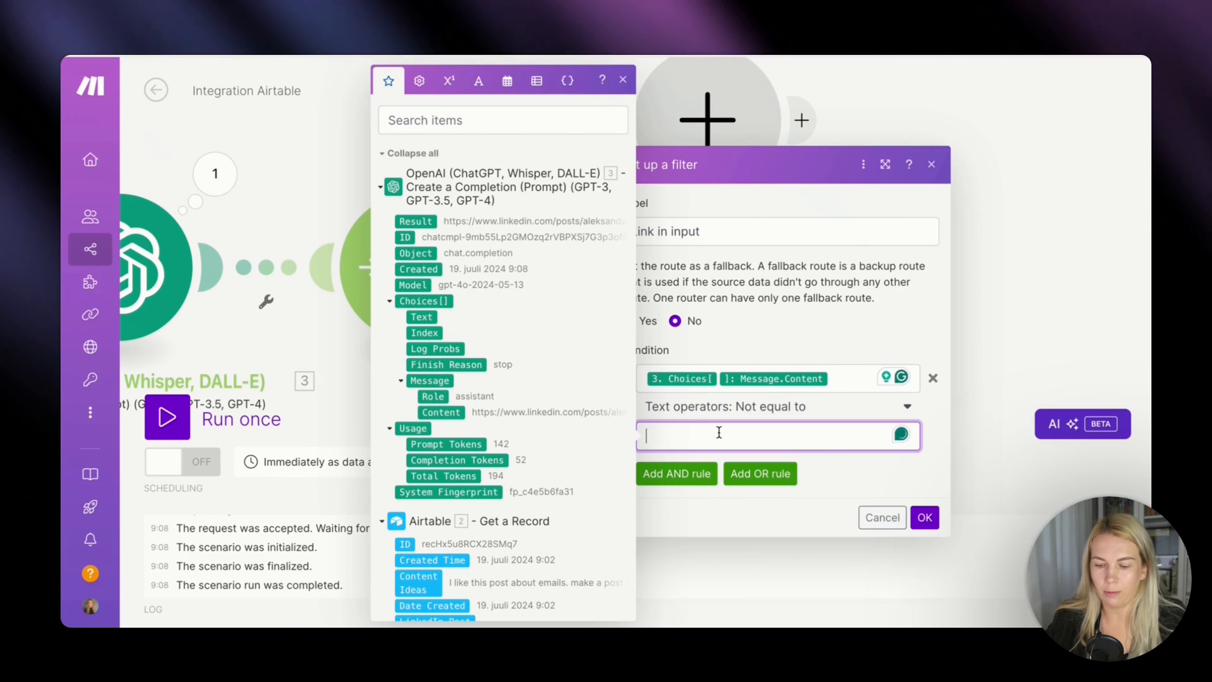
{"action": "type", "text": "NO"}
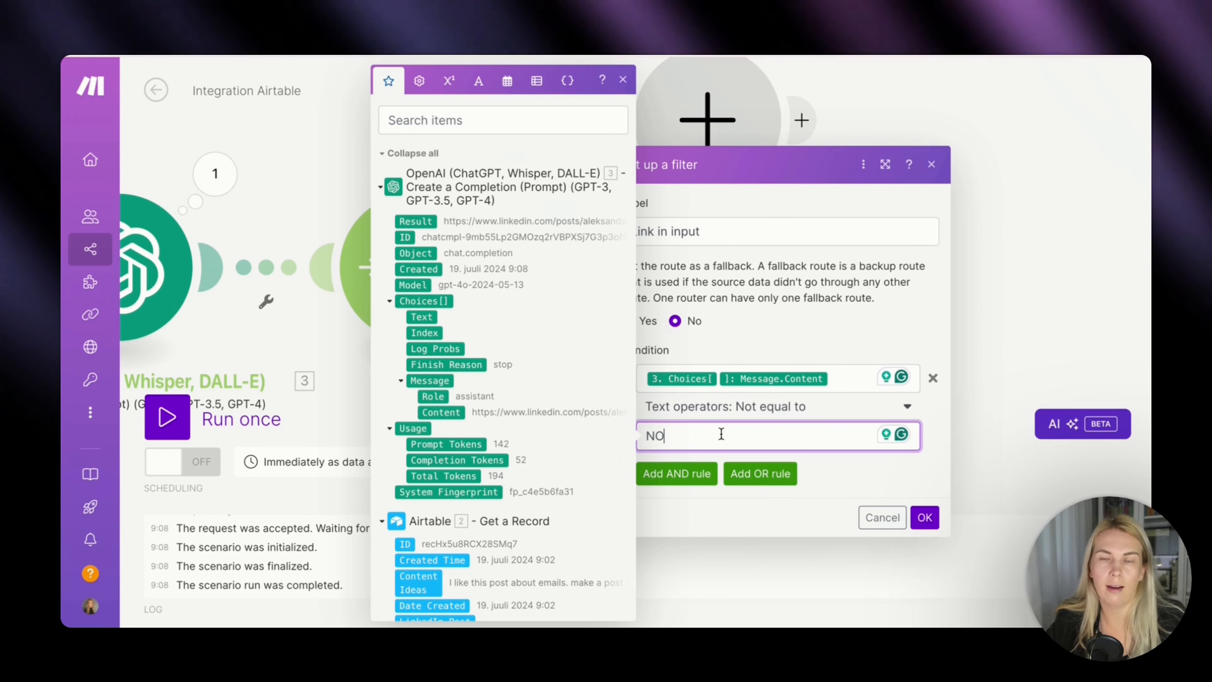
{"action": "left_click", "coordinate": [833, 473]}
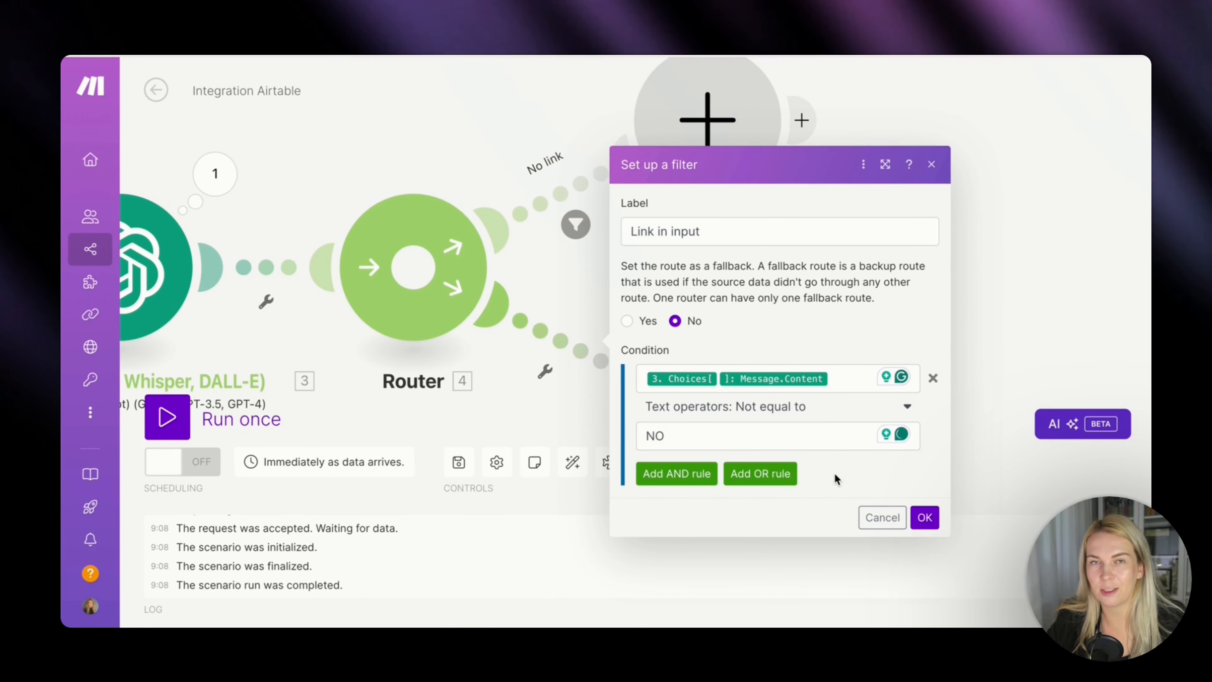
{"action": "left_click", "coordinate": [926, 516]}
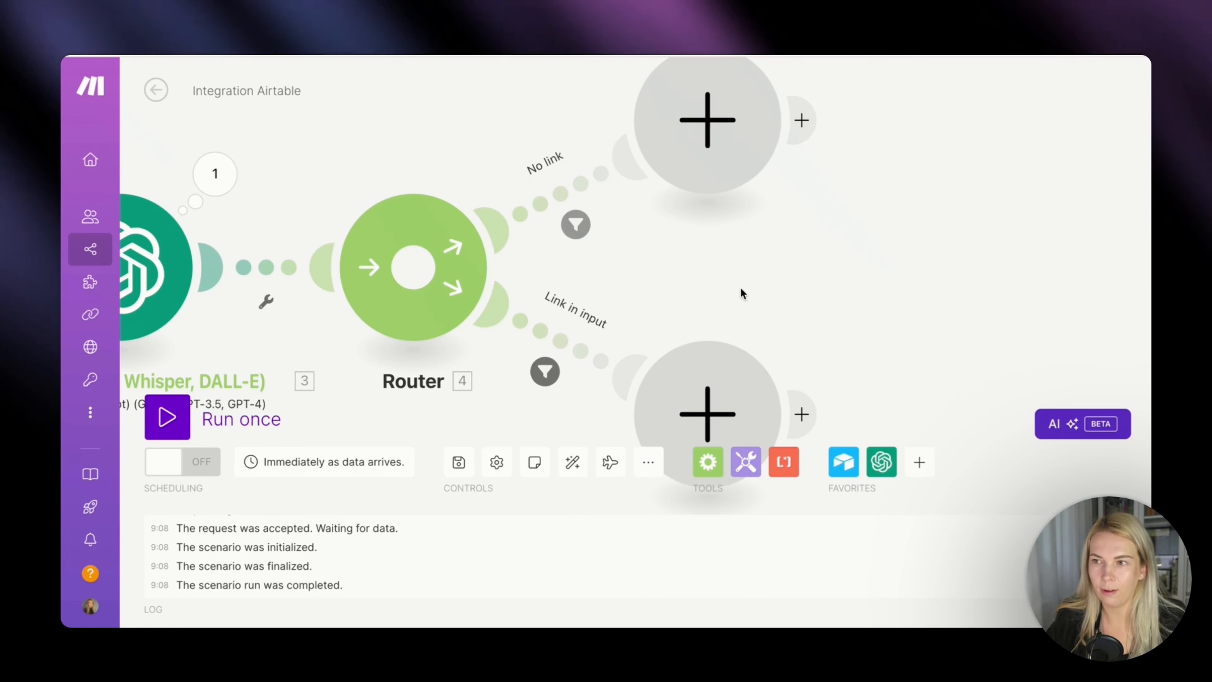
Add an HTTP Get a file module to the empty slot on the Link in input route.
{"action": "left_click_drag", "start_coordinate": [740, 288], "coordinate": [696, 168]}
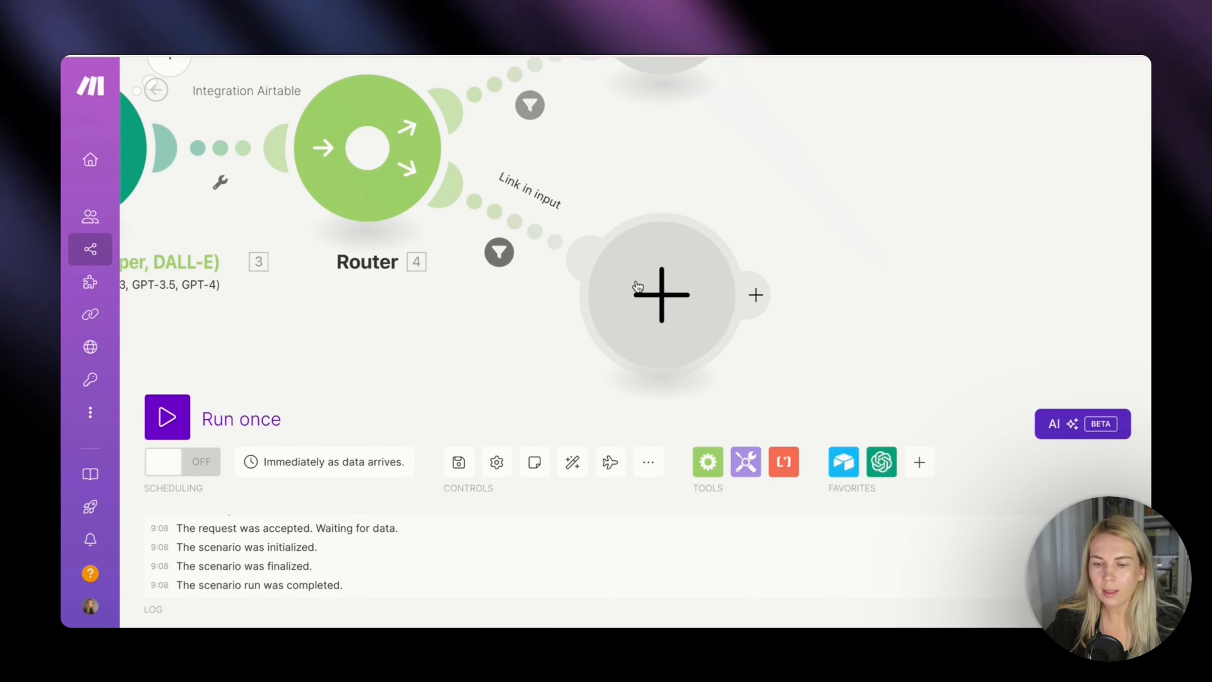
{"action": "left_click", "coordinate": [652, 292]}
{"action": "type", "text": "http"}
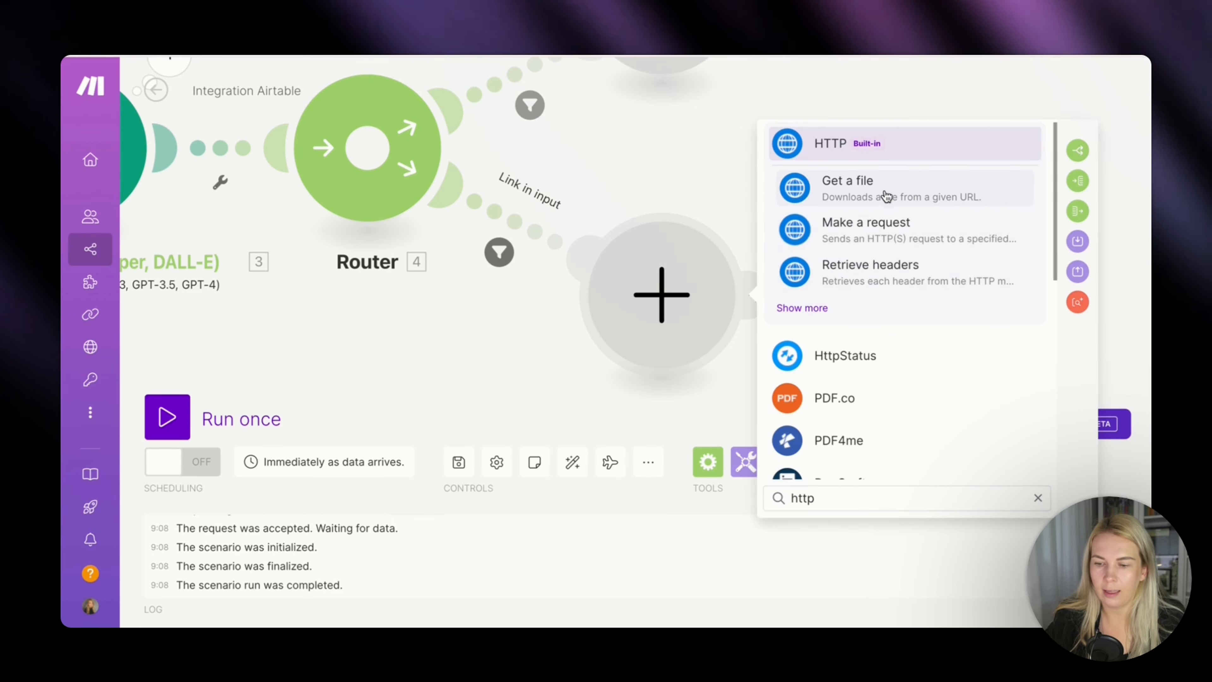
{"action": "left_click", "coordinate": [883, 194]}
Map the HTTP module's URL to Message Content from OpenAI's Choices[] and save the module.
{"action": "left_click", "coordinate": [860, 292]}
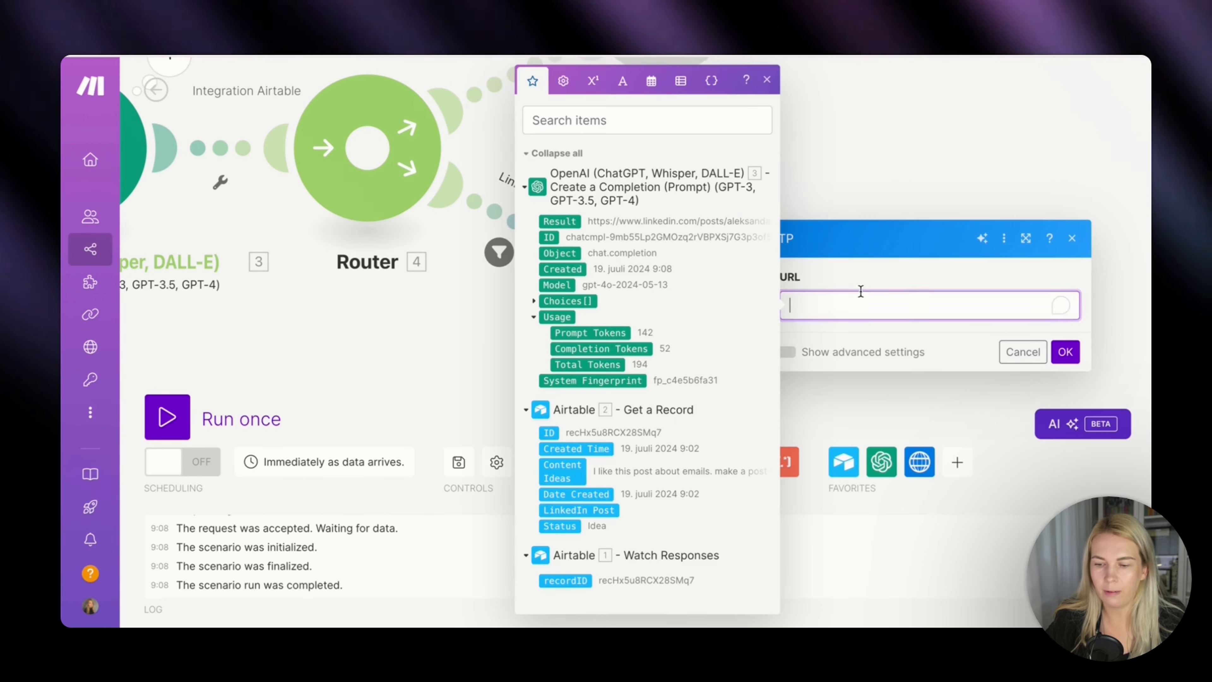
{"action": "left_click", "coordinate": [533, 301]}
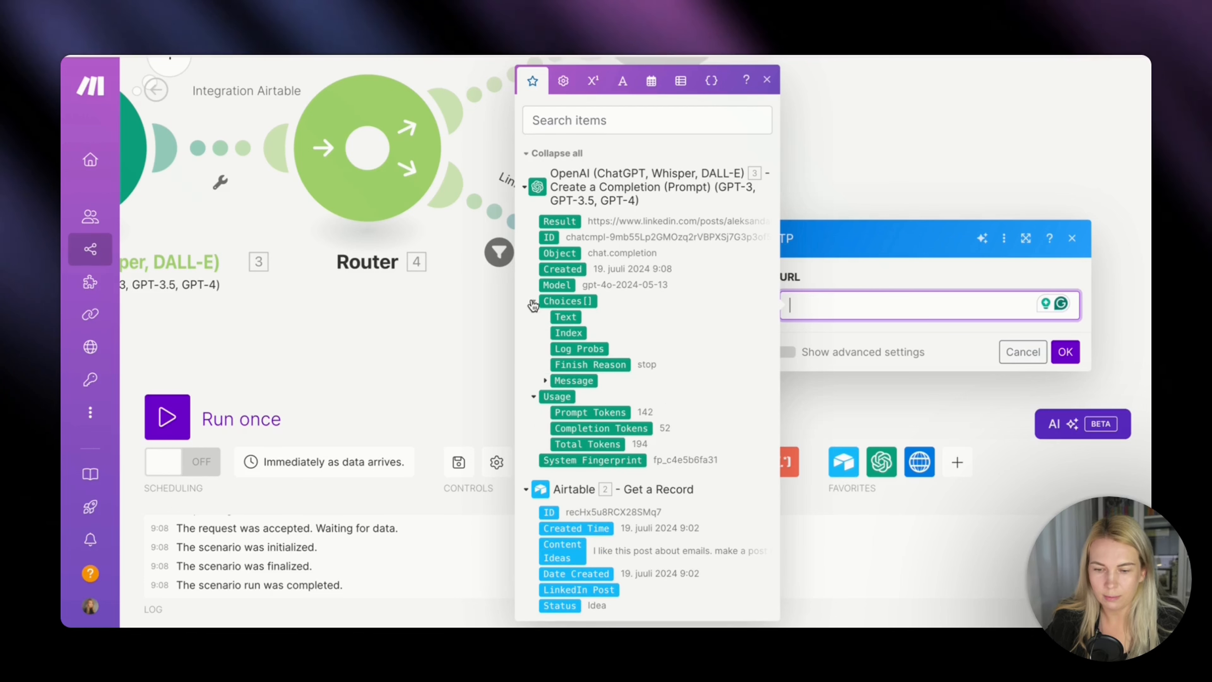
{"action": "left_click", "coordinate": [545, 380]}
{"action": "left_click_drag", "start_coordinate": [584, 412], "coordinate": [991, 314]}
{"action": "left_click", "coordinate": [1063, 352]}
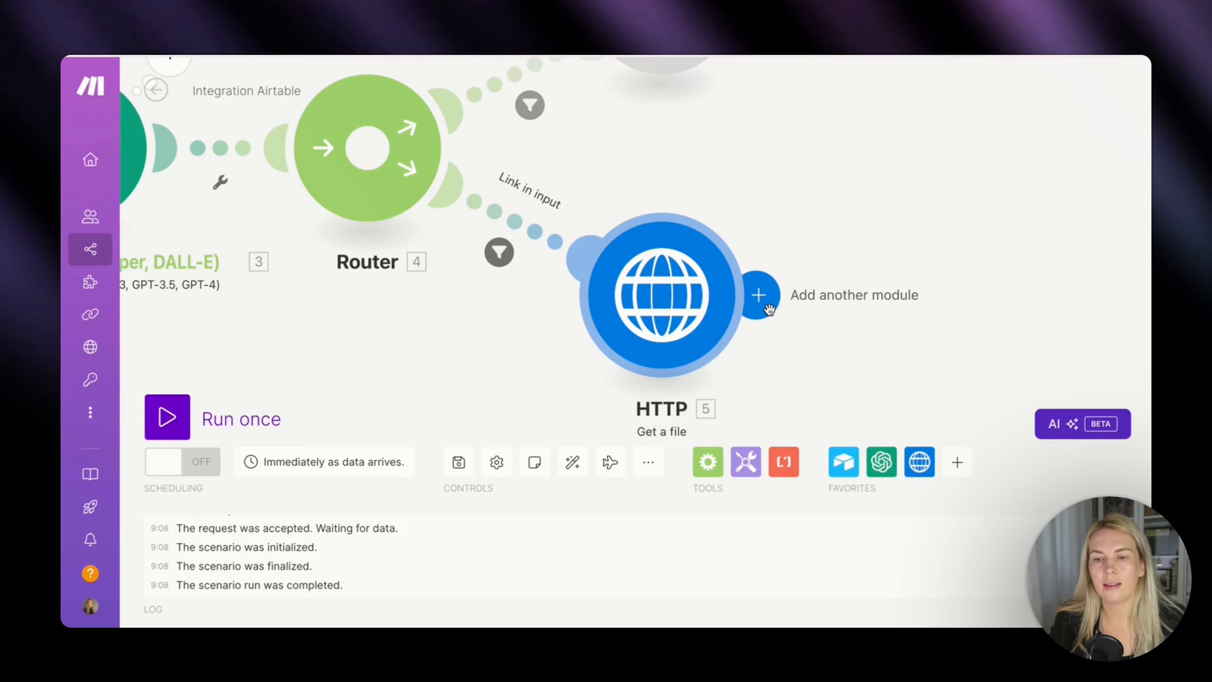
Add a Text parser HTML to text module after the HTTP Get a file module.
{"action": "left_click", "coordinate": [762, 310]}
{"action": "left_click", "coordinate": [625, 491]}
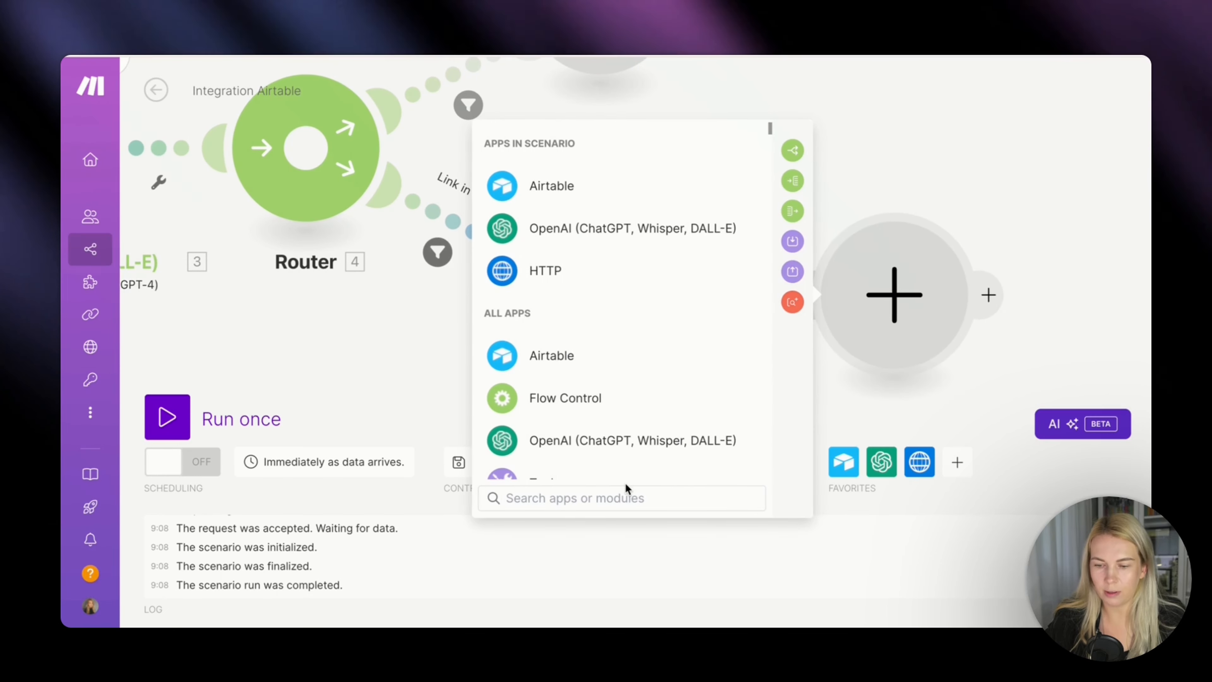
{"action": "type", "text": "text"}
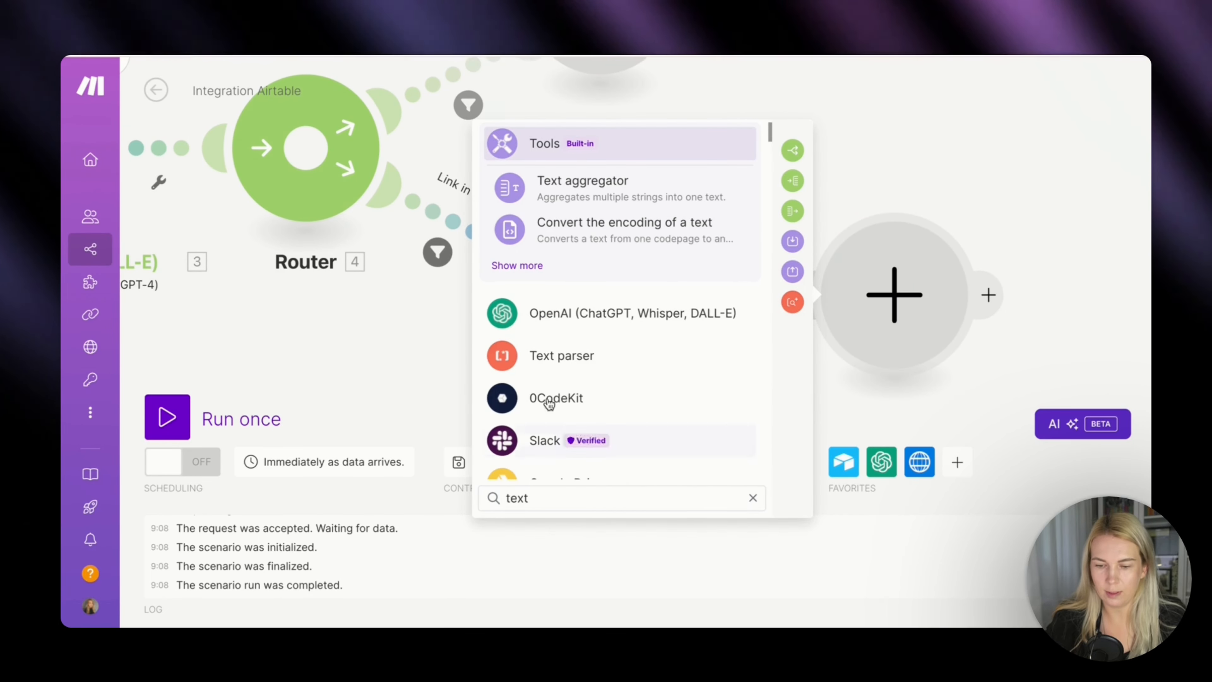
{"action": "left_click", "coordinate": [567, 352]}
{"action": "left_click", "coordinate": [570, 389]}
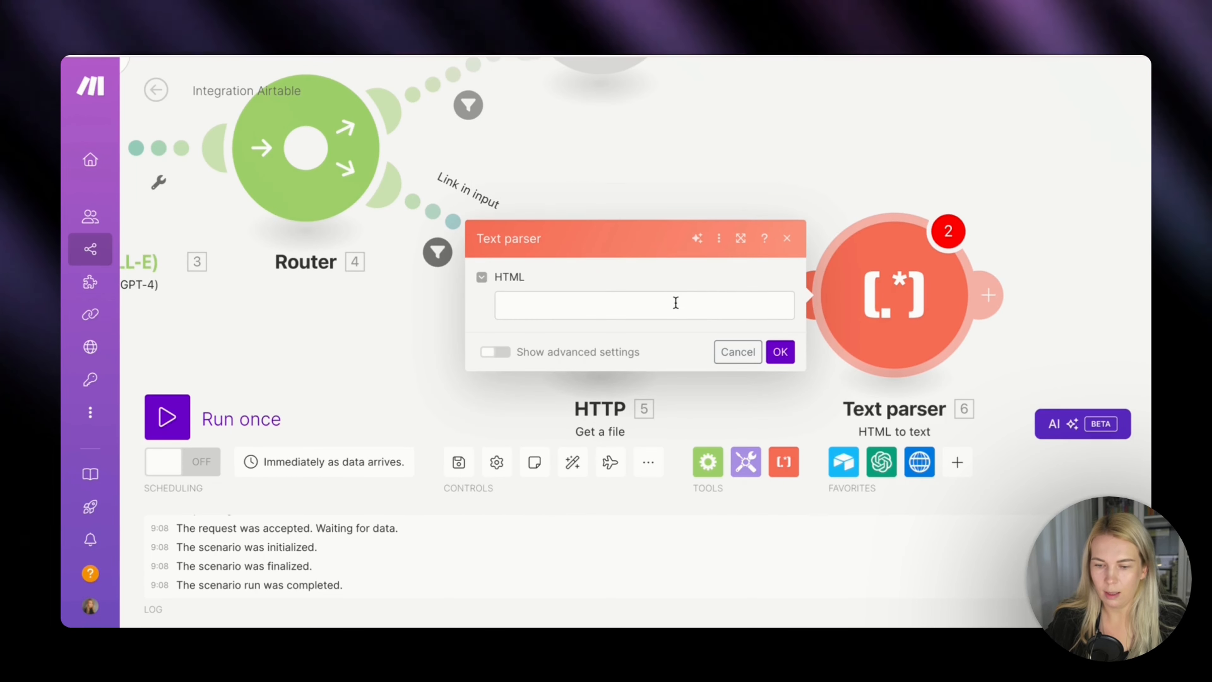
Map the Text parser's HTML to Data from the HTTP module and save the module.
{"action": "left_click", "coordinate": [676, 300]}
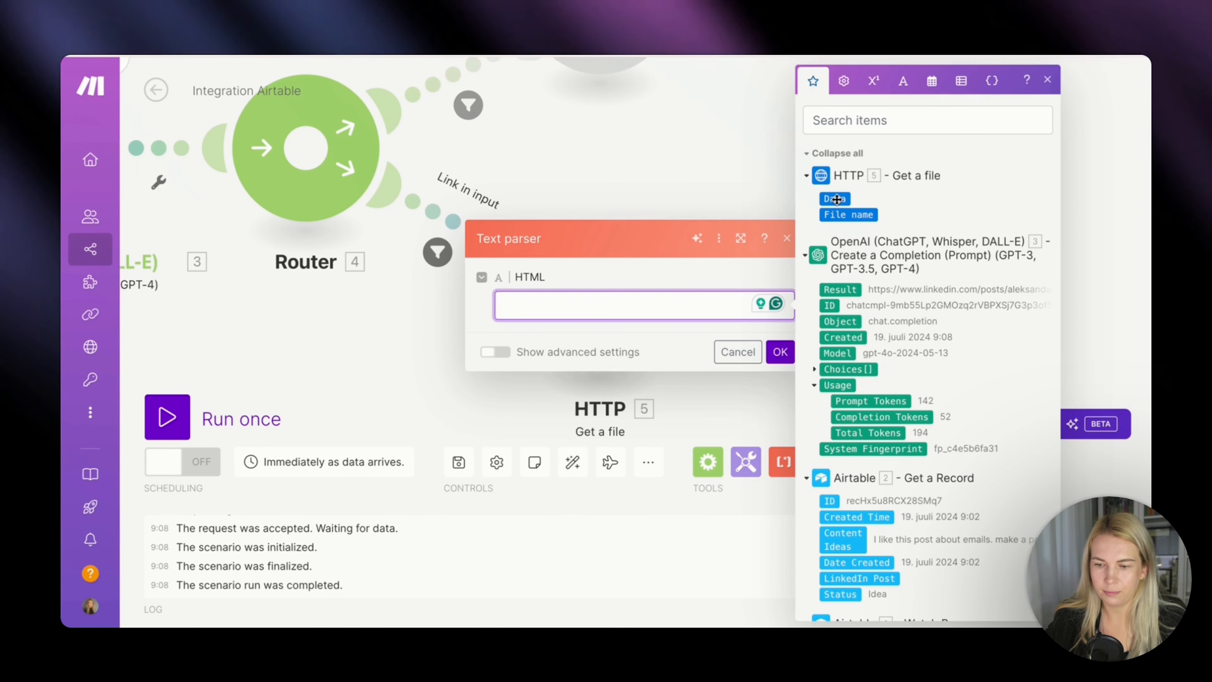
{"action": "left_click_drag", "start_coordinate": [837, 200], "coordinate": [539, 304]}
{"action": "left_click", "coordinate": [780, 352]}
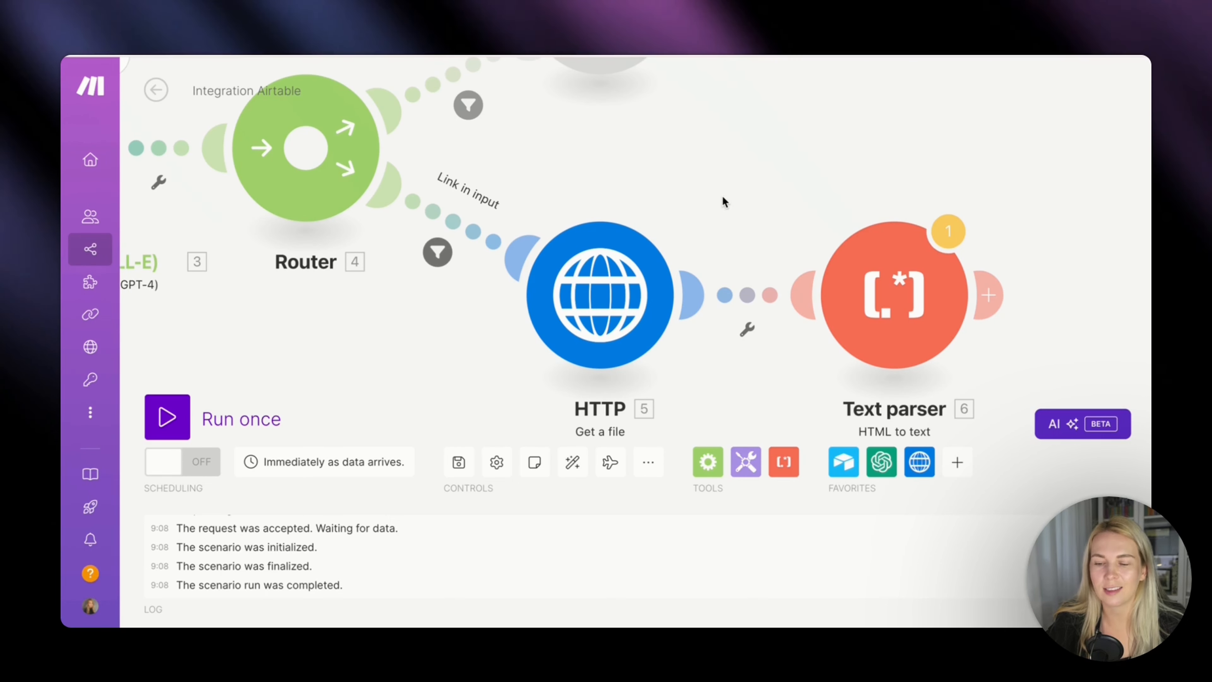
Add an OpenAI Create a Completion (Prompt) module after the Text parser module.
{"action": "left_click_drag", "start_coordinate": [722, 186], "coordinate": [422, 236]}
{"action": "left_click", "coordinate": [718, 325]}
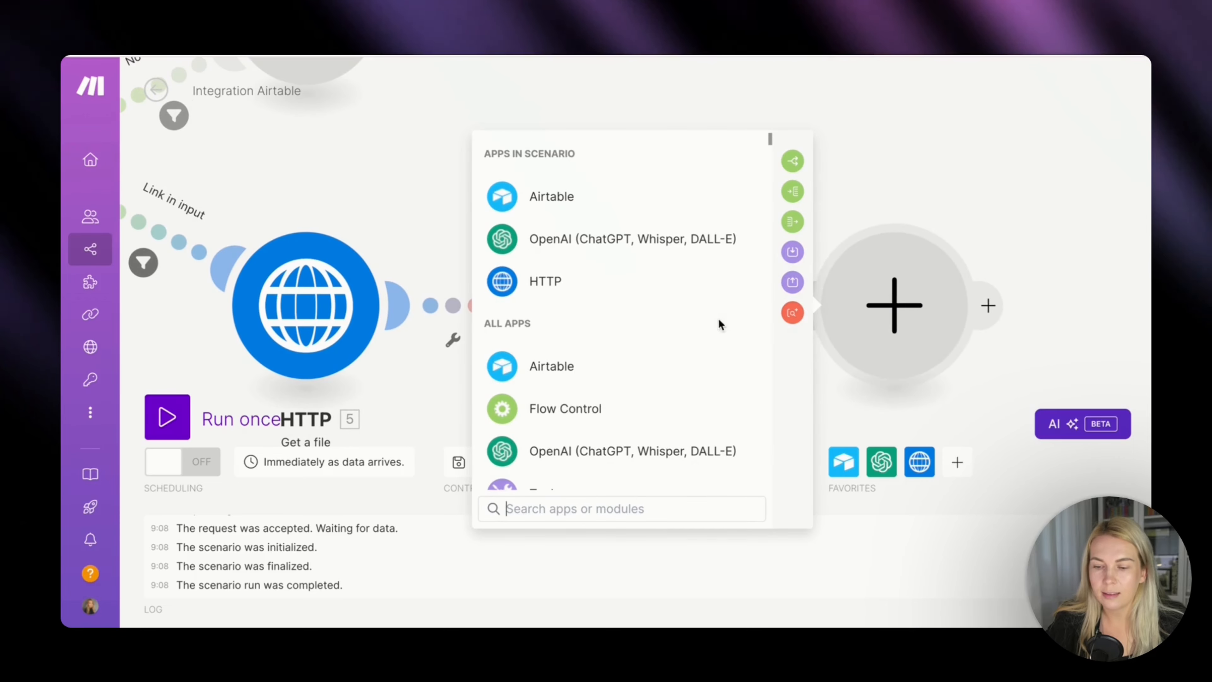
{"action": "left_click", "coordinate": [641, 243]}
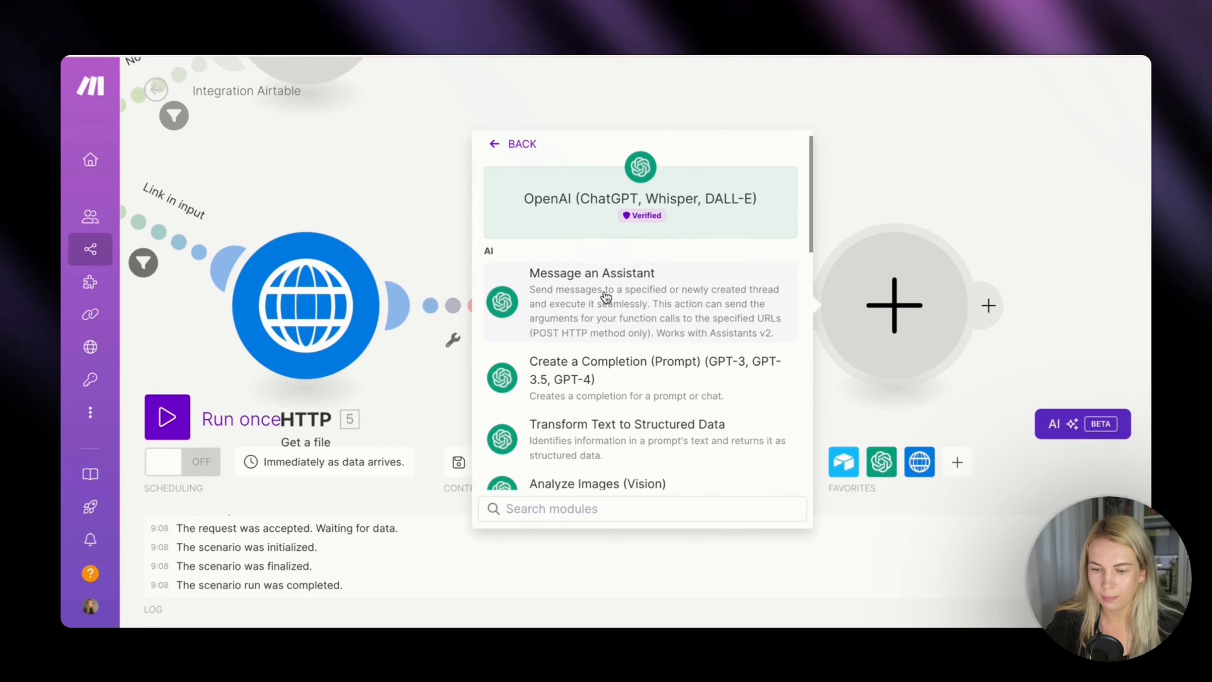
{"action": "left_click", "coordinate": [583, 391]}
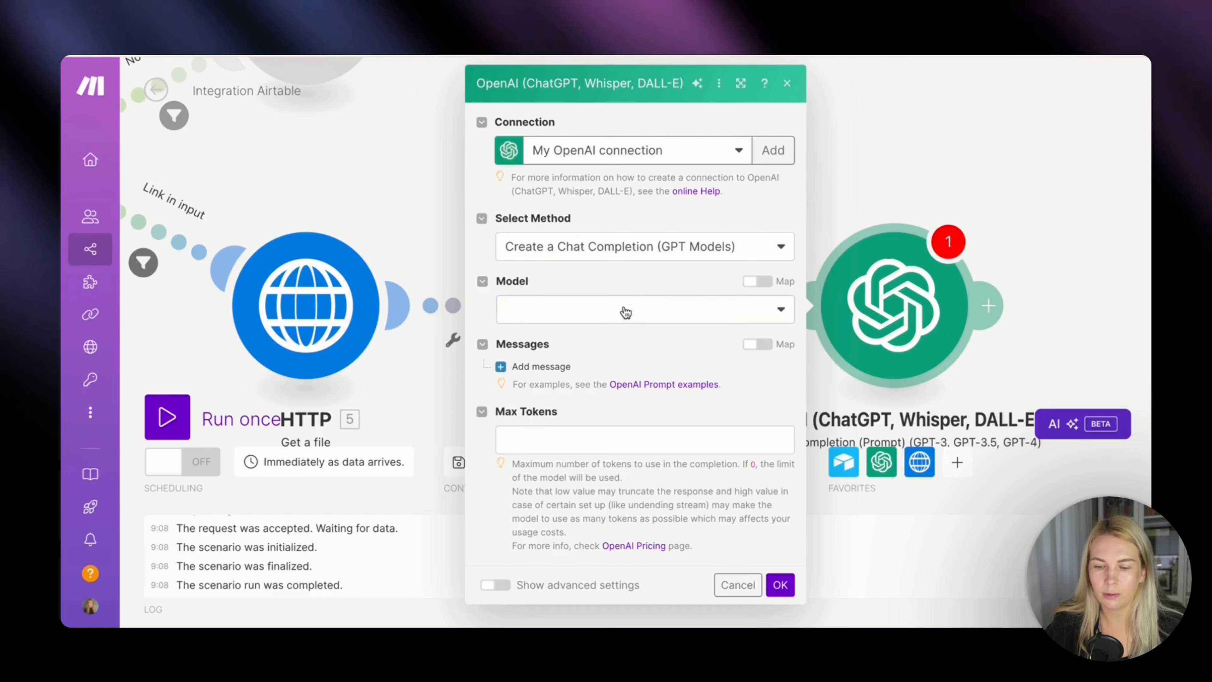
Set the new OpenAI module's model to GPT-4o: gpt-4o (system) and its Max Tokens to 0.
{"action": "left_click", "coordinate": [625, 309]}
{"action": "left_click", "coordinate": [586, 388]}
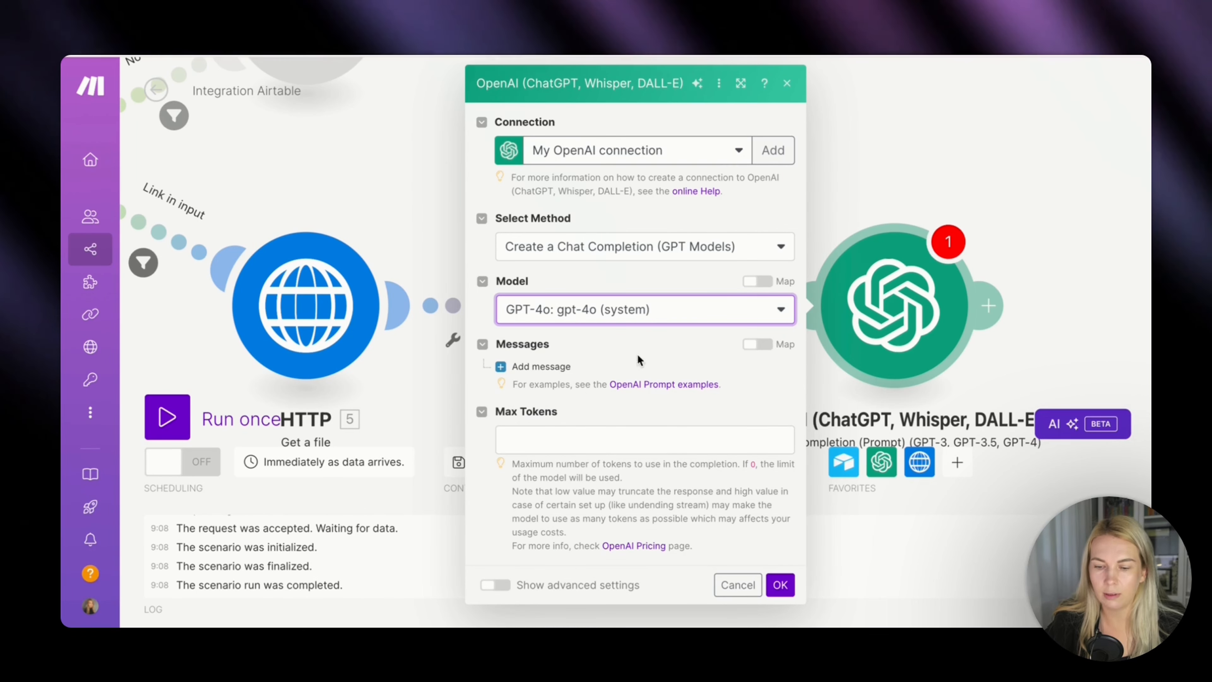
{"action": "left_click", "coordinate": [579, 442]}
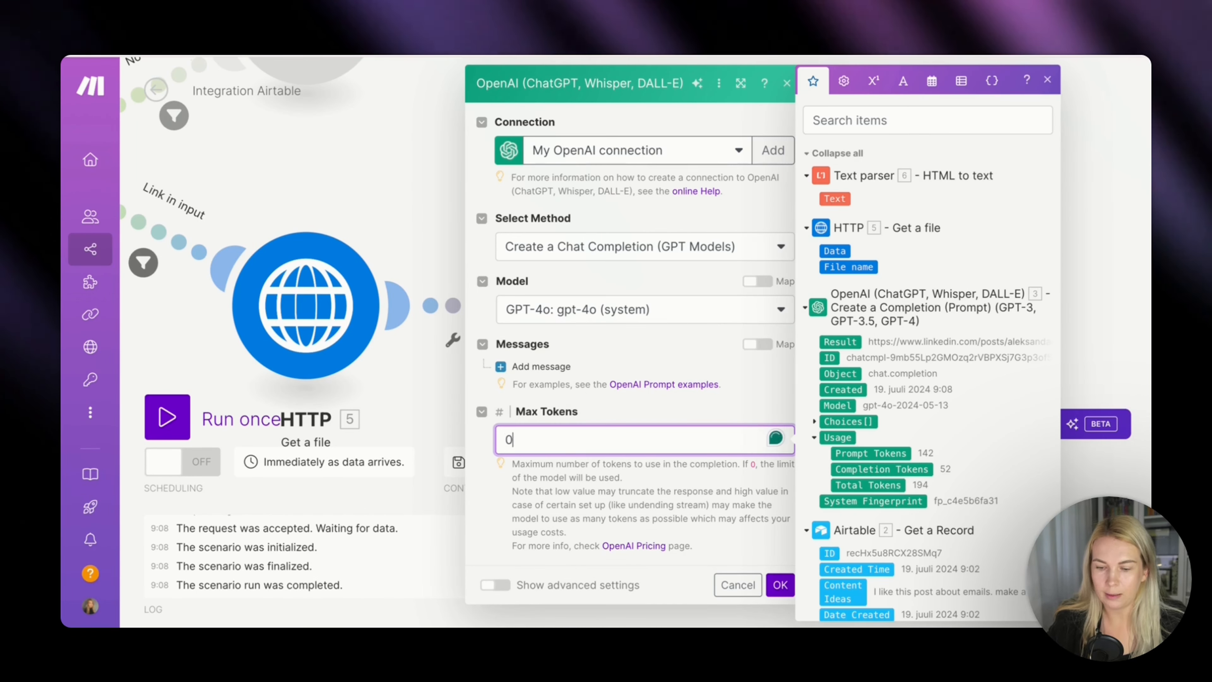
{"action": "left_click", "coordinate": [668, 400]}
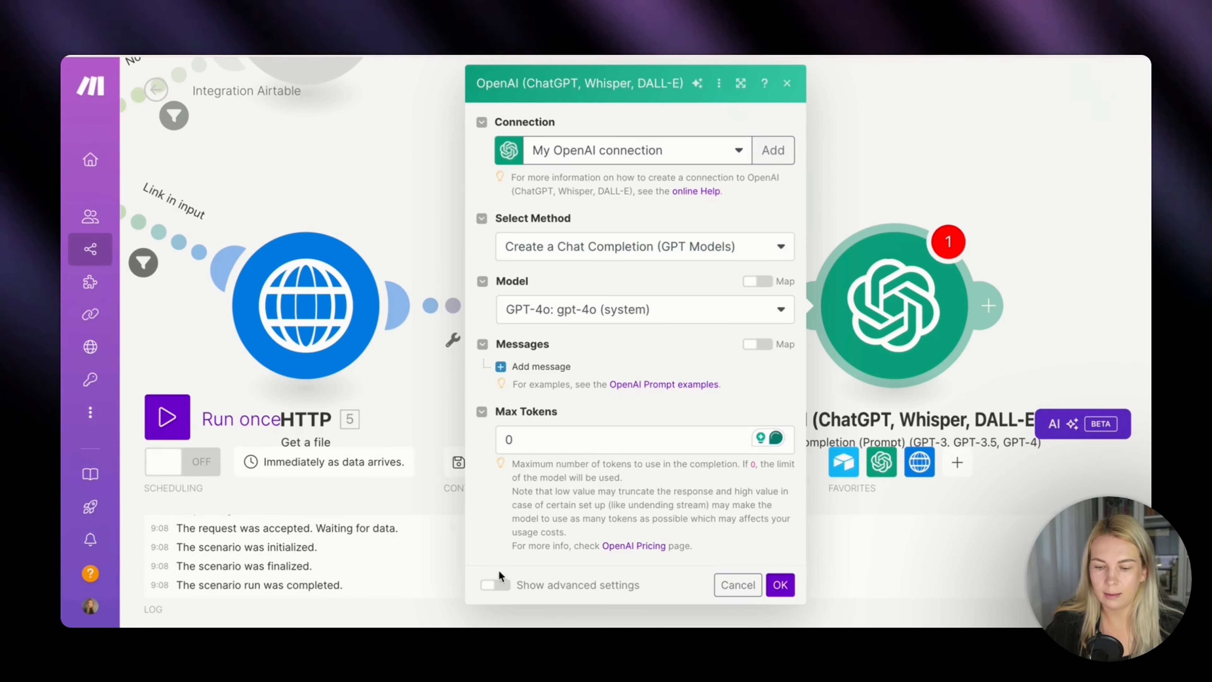
Show the OpenAI module's advanced settings and set the temperature to 0.7.
{"action": "left_click", "coordinate": [497, 585]}
{"action": "scroll", "coordinate": [572, 506], "scroll_direction": "down", "scroll_amount": 3}
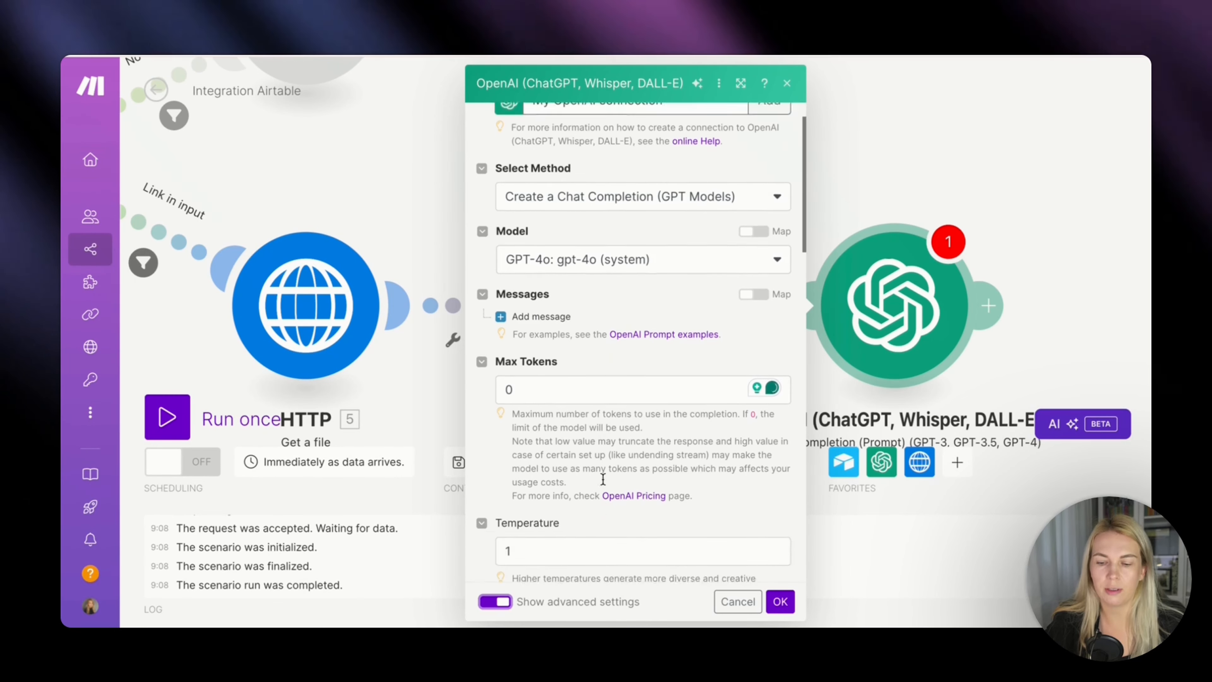
{"action": "left_click", "coordinate": [570, 470]}
{"action": "key", "text": "BackSpace"}
{"action": "type", "text": "0."}
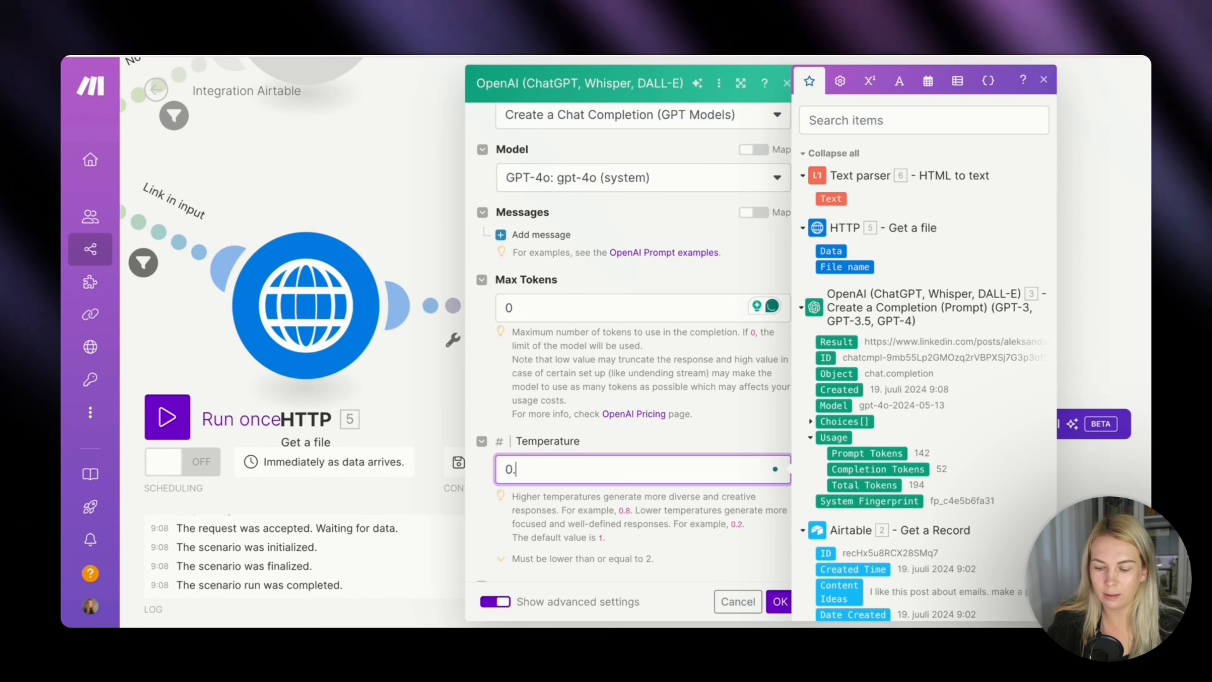
{"action": "type", "text": "7"}
{"action": "left_click", "coordinate": [678, 429]}
{"action": "scroll", "coordinate": [680, 349], "scroll_direction": "up", "scroll_amount": 3}
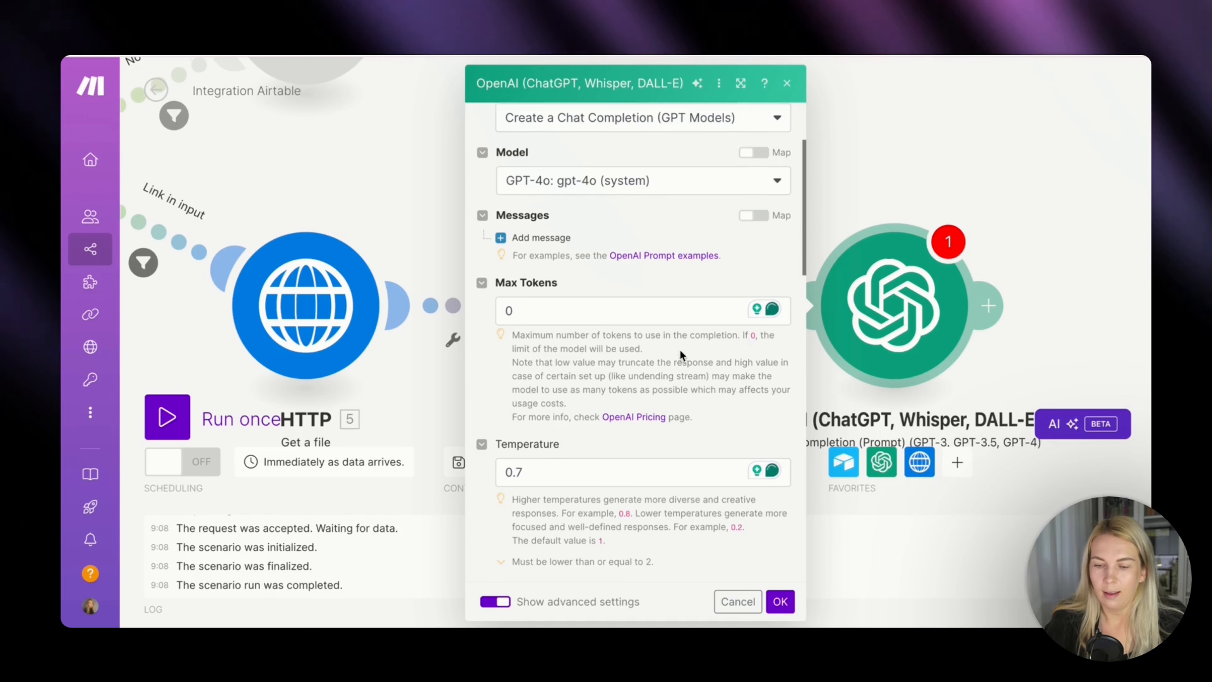
Add a message with the User role and paste the copied post-writing prompt as its content.
{"action": "left_click", "coordinate": [520, 367]}
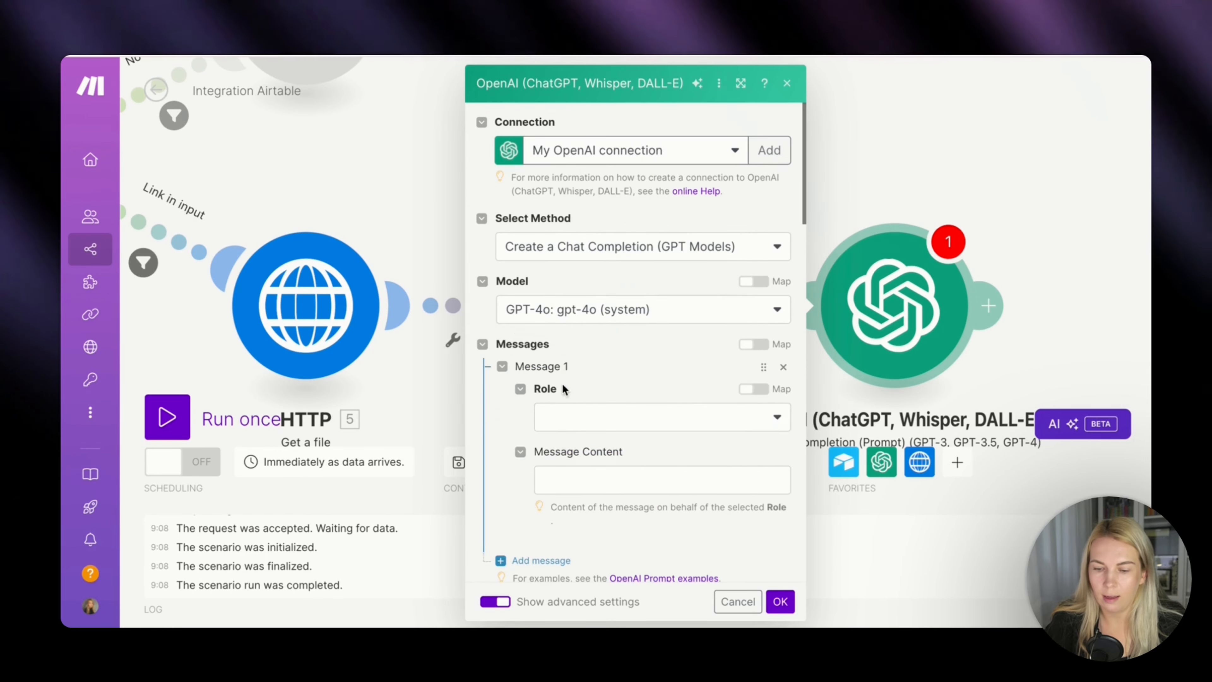
{"action": "left_click", "coordinate": [568, 418]}
{"action": "left_click", "coordinate": [561, 470]}
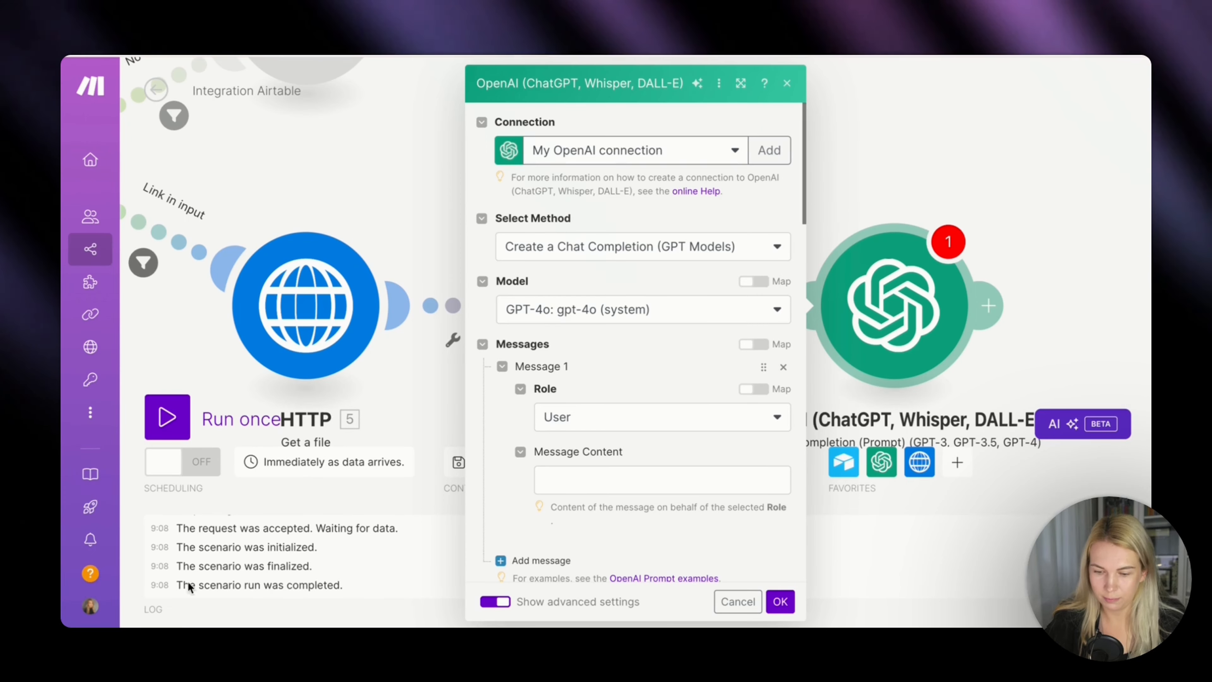
{"action": "left_click", "coordinate": [592, 479]}
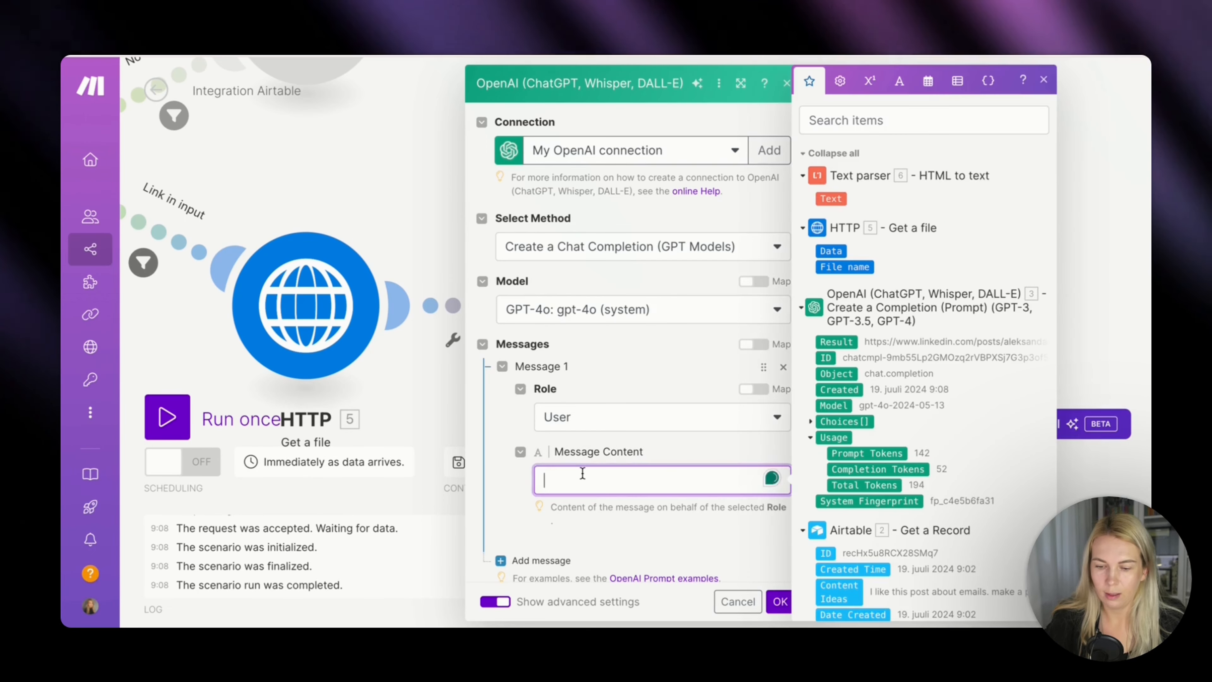
{"action": "key", "text": "ctrl+v"}
Remove the outdated Content Idea, text and choices message.content placeholders from the pasted prompt.
{"action": "left_click", "coordinate": [669, 442]}
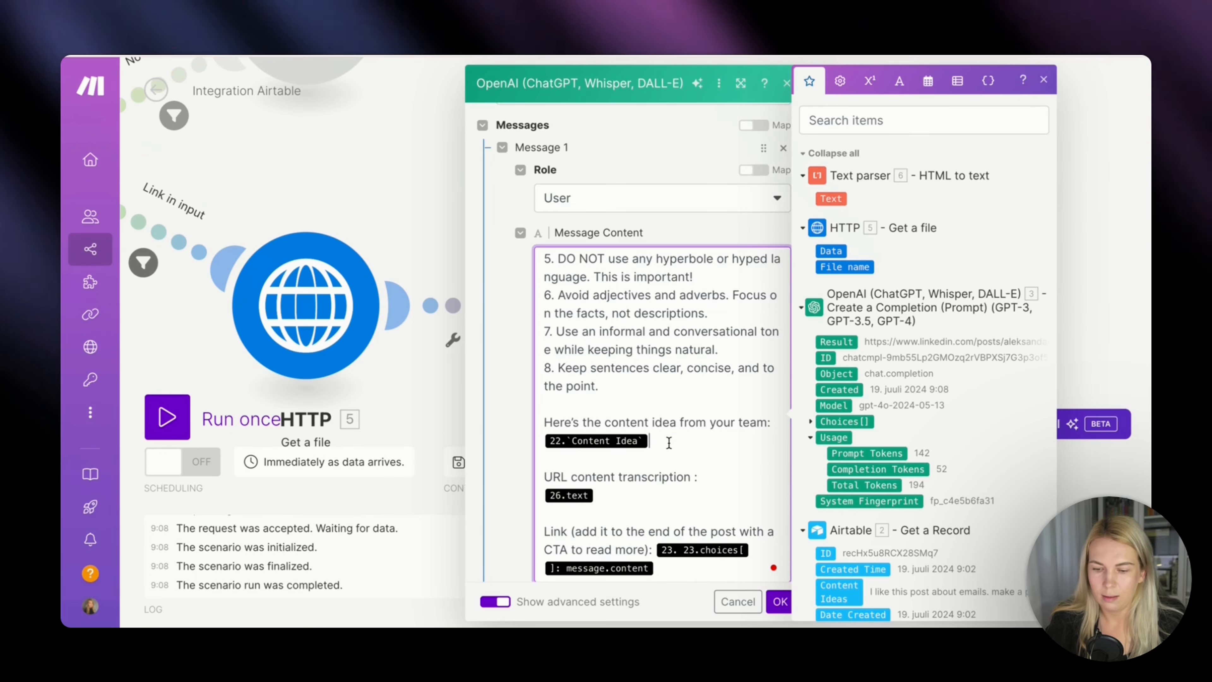
{"action": "key", "text": "BackSpace"}
{"action": "left_click", "coordinate": [609, 494]}
{"action": "key", "text": "BackSpace"}
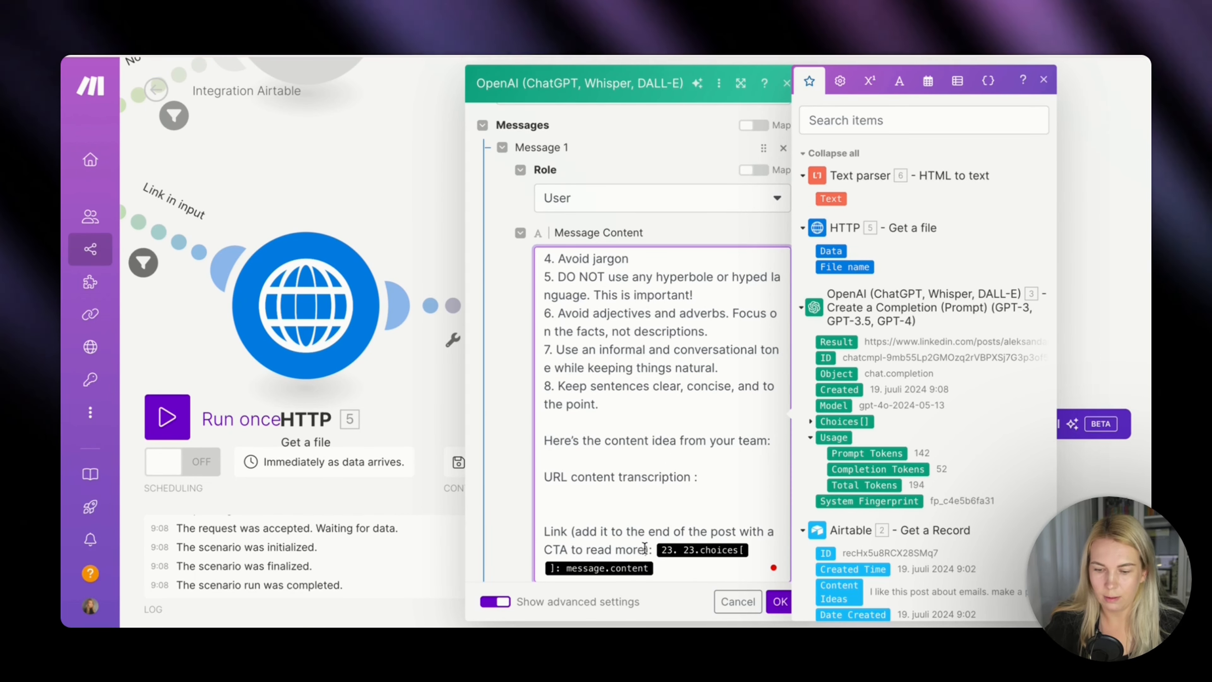
{"action": "key", "text": "BackSpace"}
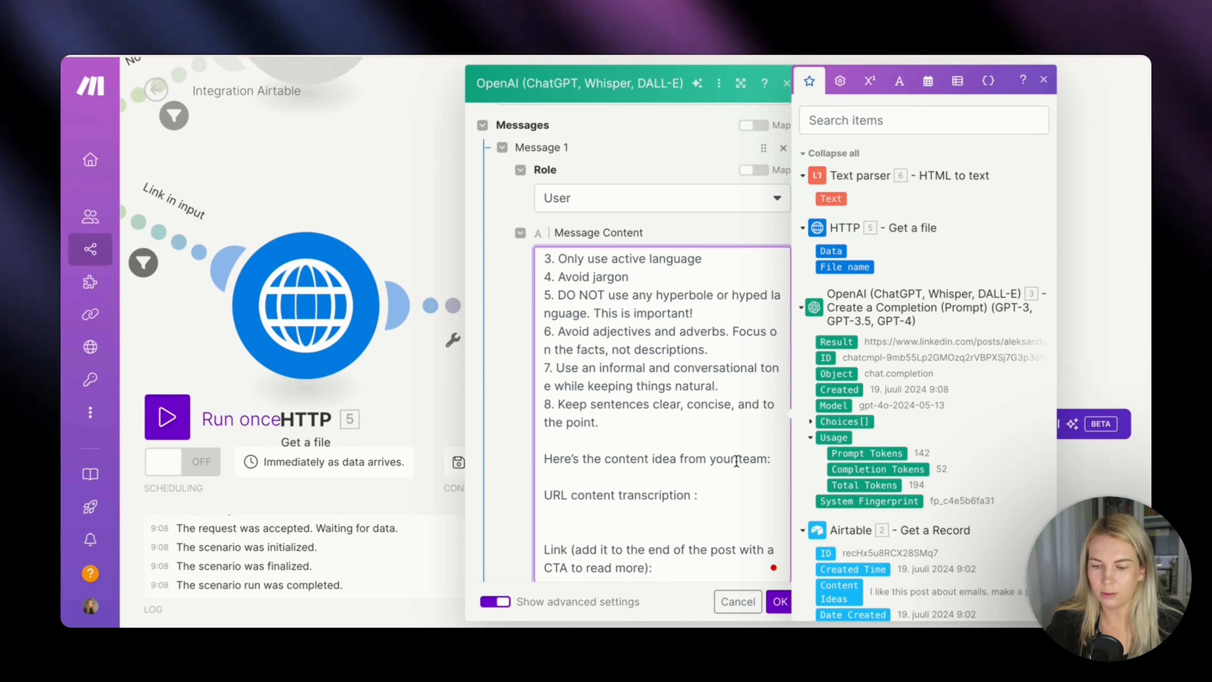
Shorten the idea line to "Here's the content idea:" and insert Content Ideas from Airtable's Get a Record below it.
{"action": "left_click_drag", "start_coordinate": [767, 459], "coordinate": [689, 451]}
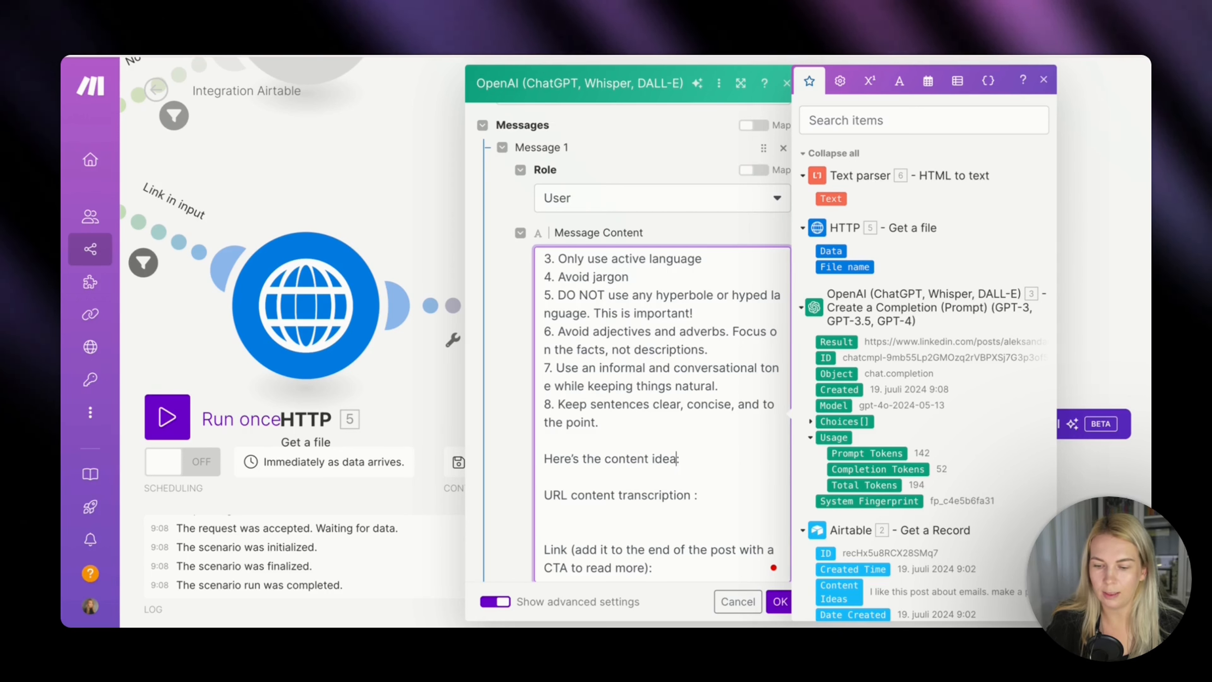
{"action": "scroll", "coordinate": [841, 484], "scroll_direction": "down", "scroll_amount": 2}
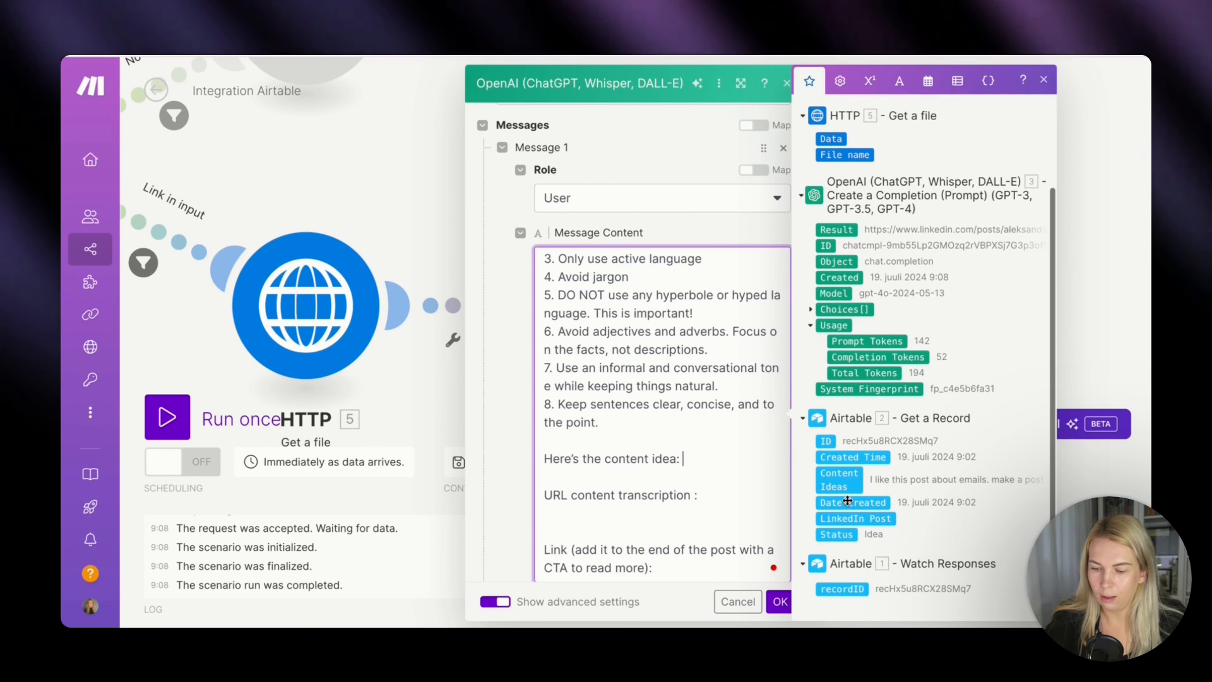
{"action": "left_click", "coordinate": [842, 484]}
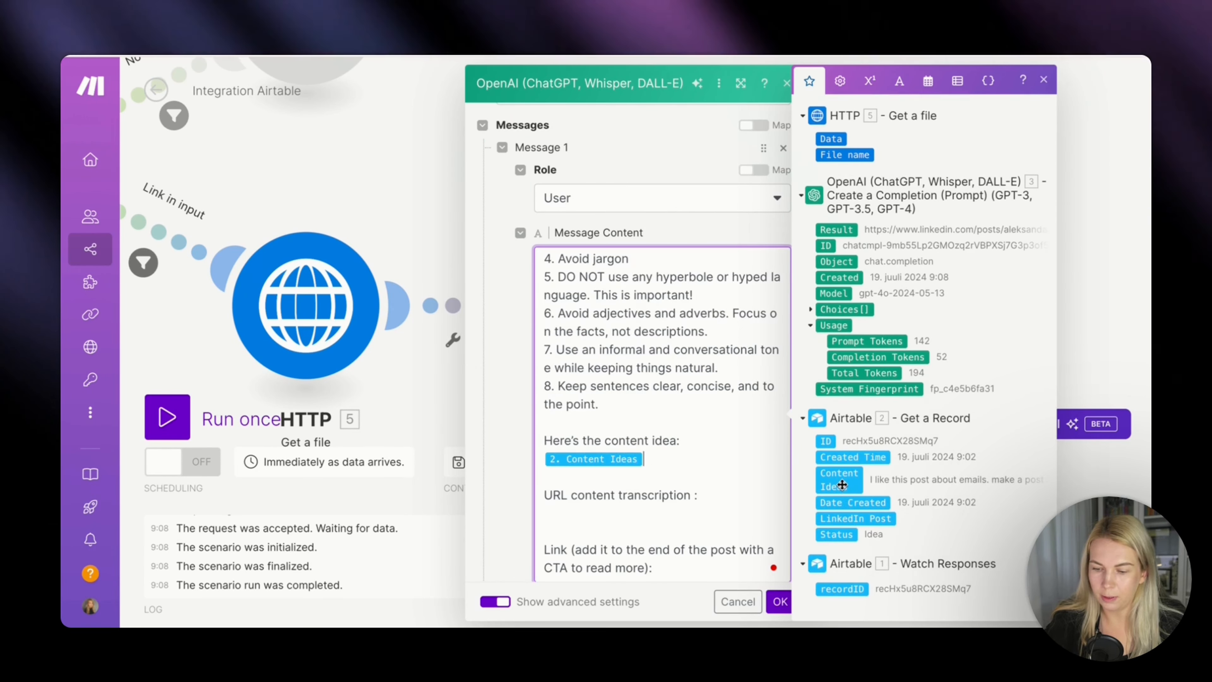
Insert the Text parser's Text after "URL content transcription" and the first OpenAI module's Choices[]: Message.Content after the link instruction, and save the module.
{"action": "left_click", "coordinate": [733, 497]}
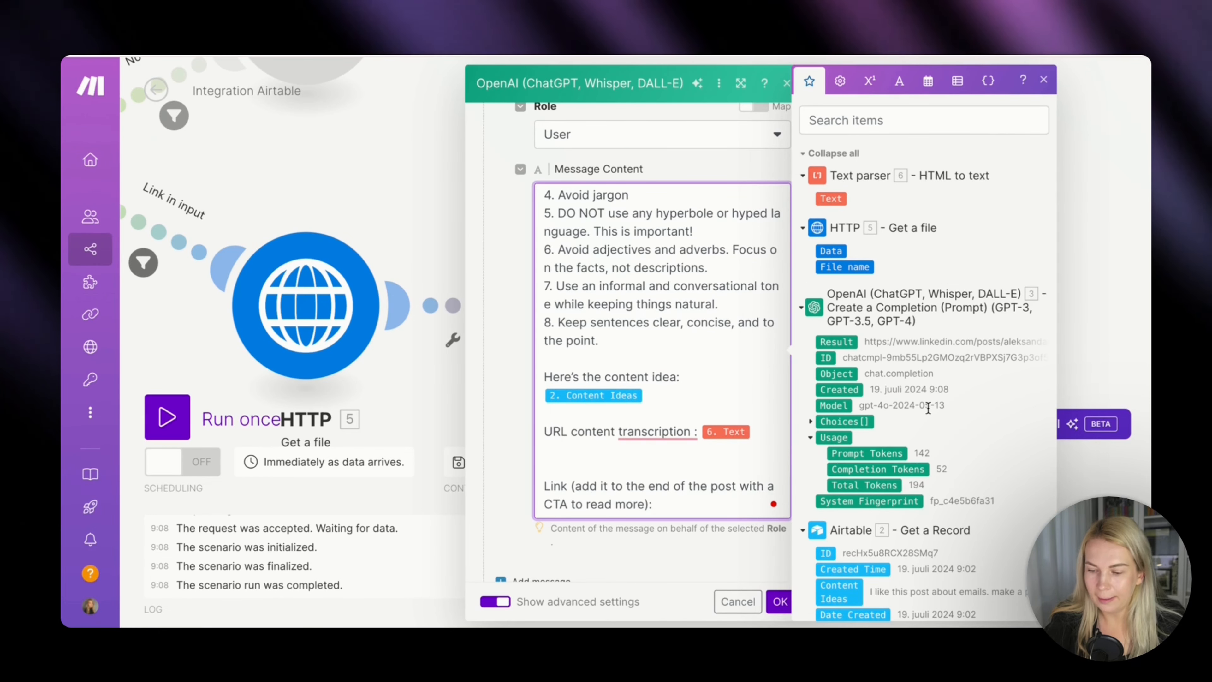
{"action": "scroll", "coordinate": [928, 408], "scroll_direction": "down", "scroll_amount": 2}
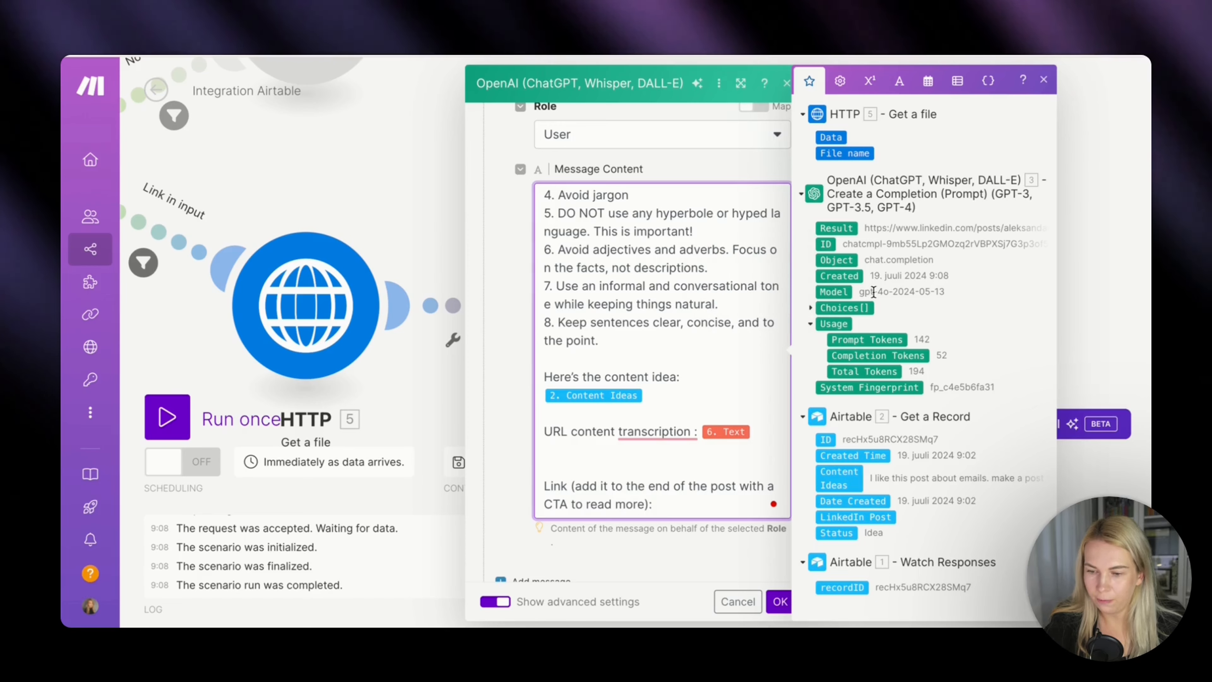
{"action": "scroll", "coordinate": [873, 291], "scroll_direction": "up", "scroll_amount": 2}
{"action": "scroll", "coordinate": [814, 297], "scroll_direction": "down", "scroll_amount": 2}
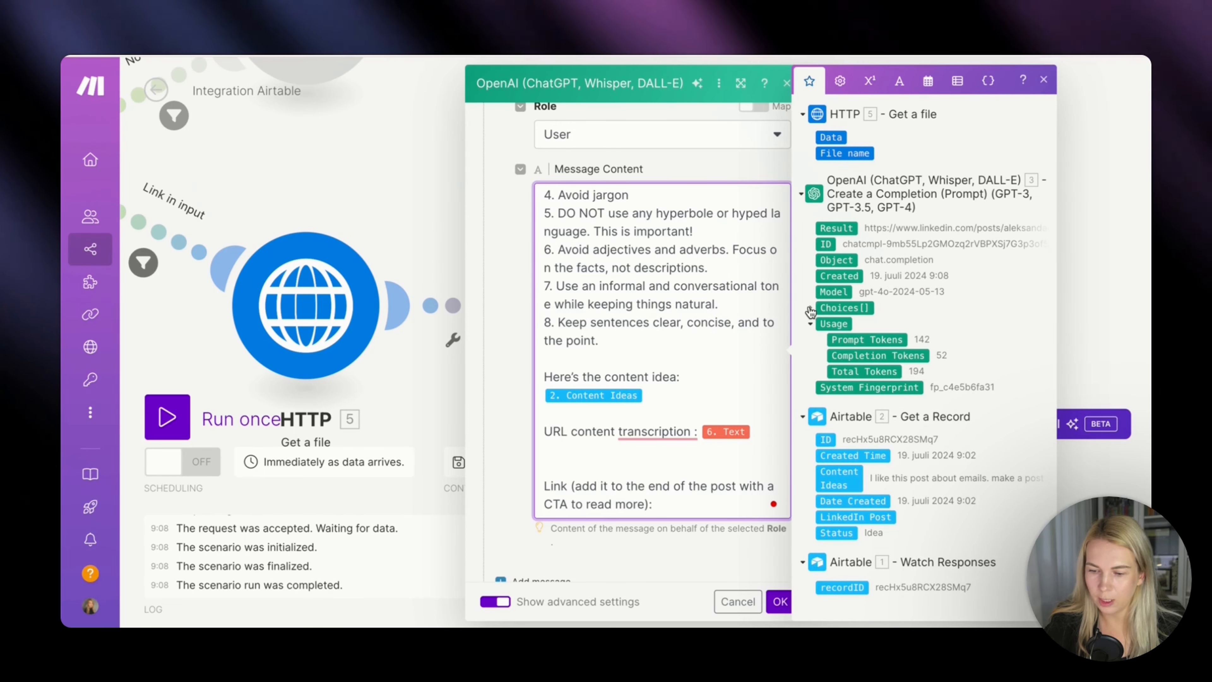
{"action": "left_click", "coordinate": [810, 308]}
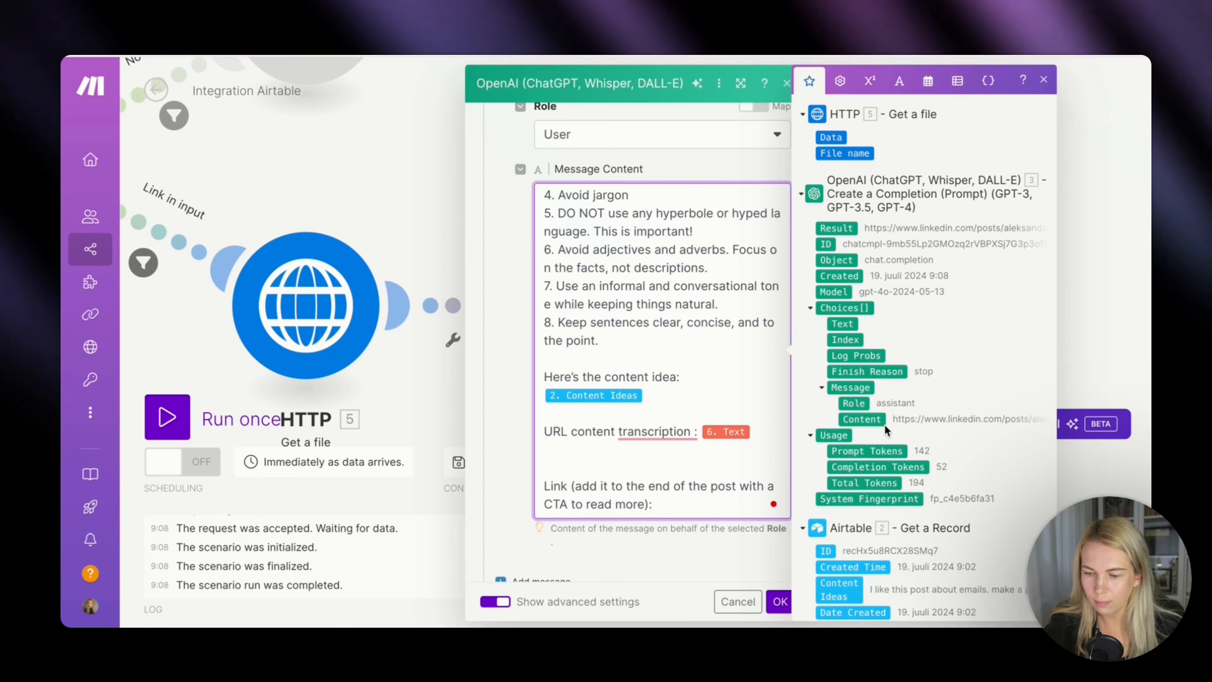
{"action": "left_click", "coordinate": [876, 421]}
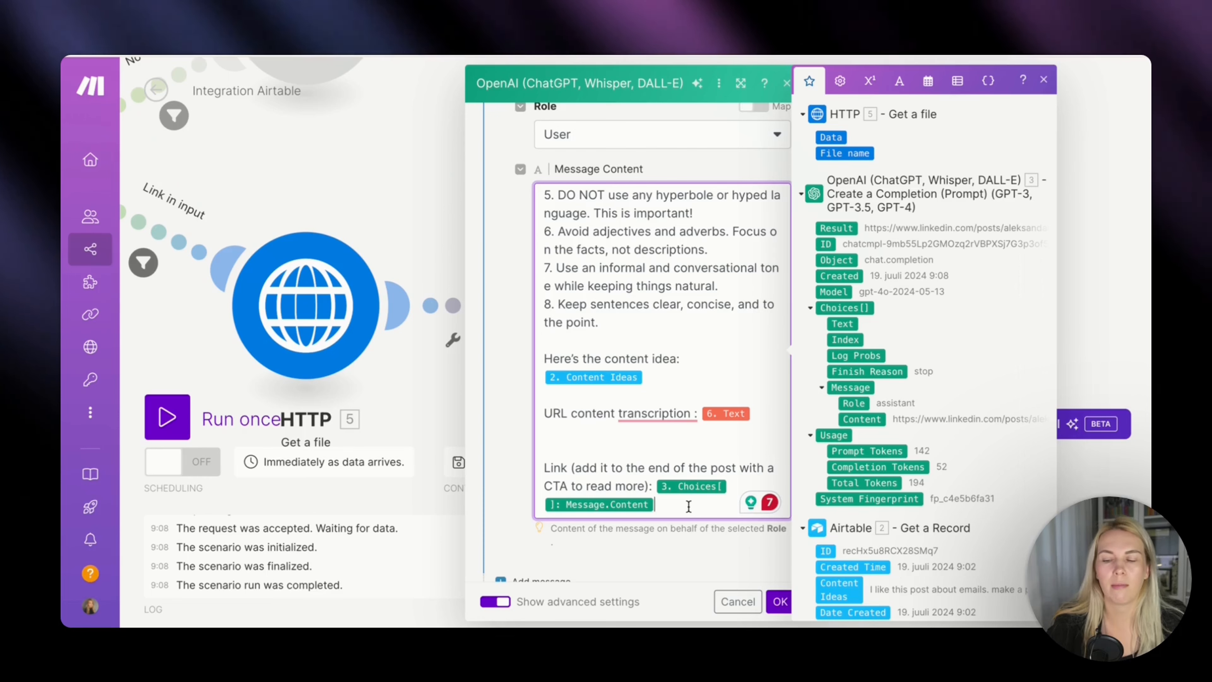
{"action": "scroll", "coordinate": [689, 506], "scroll_direction": "down", "scroll_amount": 3}
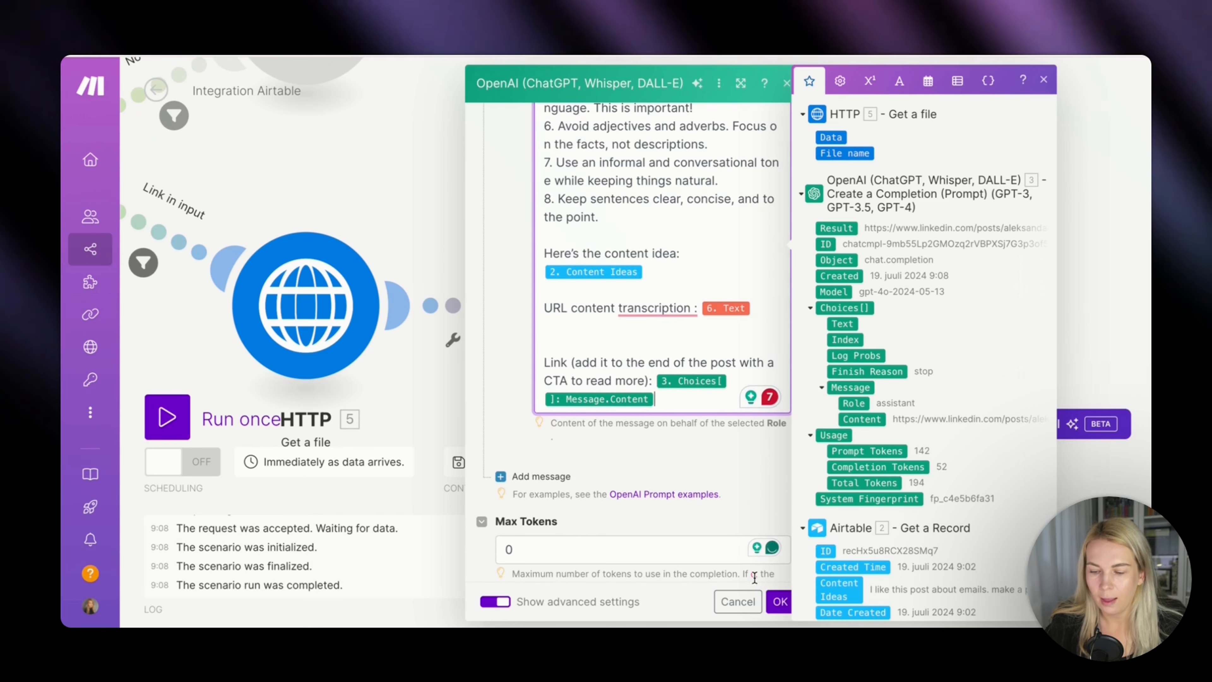
{"action": "left_click", "coordinate": [777, 605]}
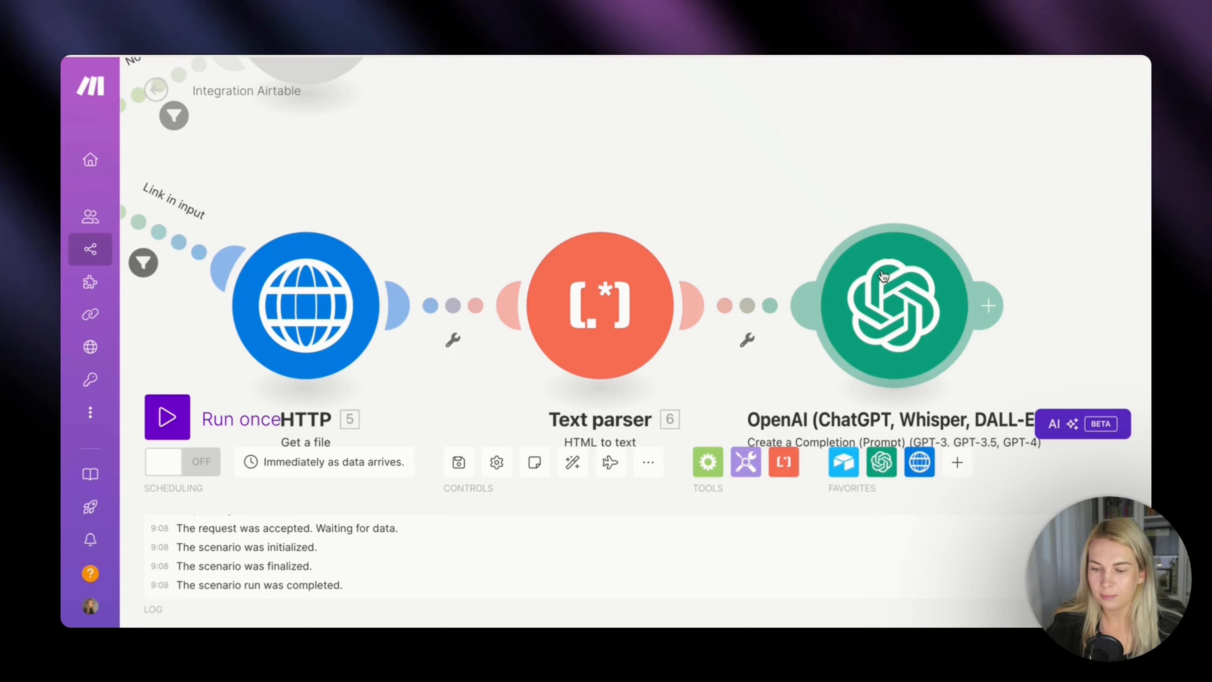
Add a Buffer Create a status update module after the second OpenAI module on the Link in input route.
{"action": "scroll", "coordinate": [957, 269], "scroll_direction": "down", "scroll_amount": 3}
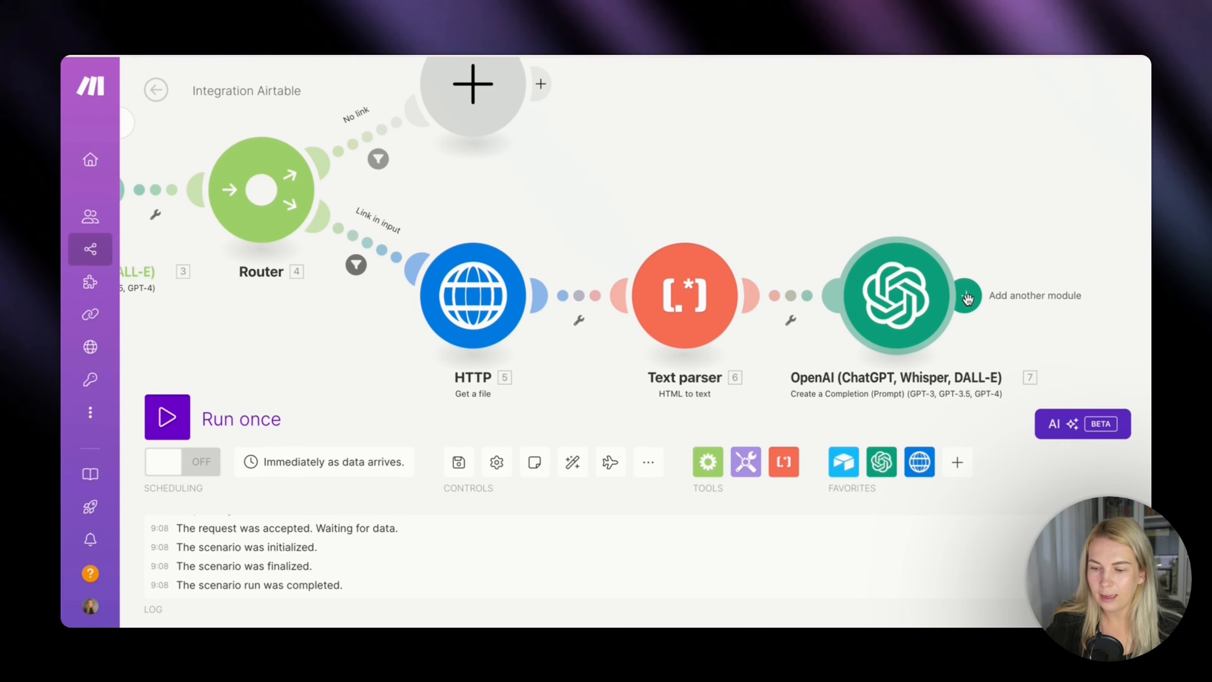
{"action": "left_click", "coordinate": [967, 297]}
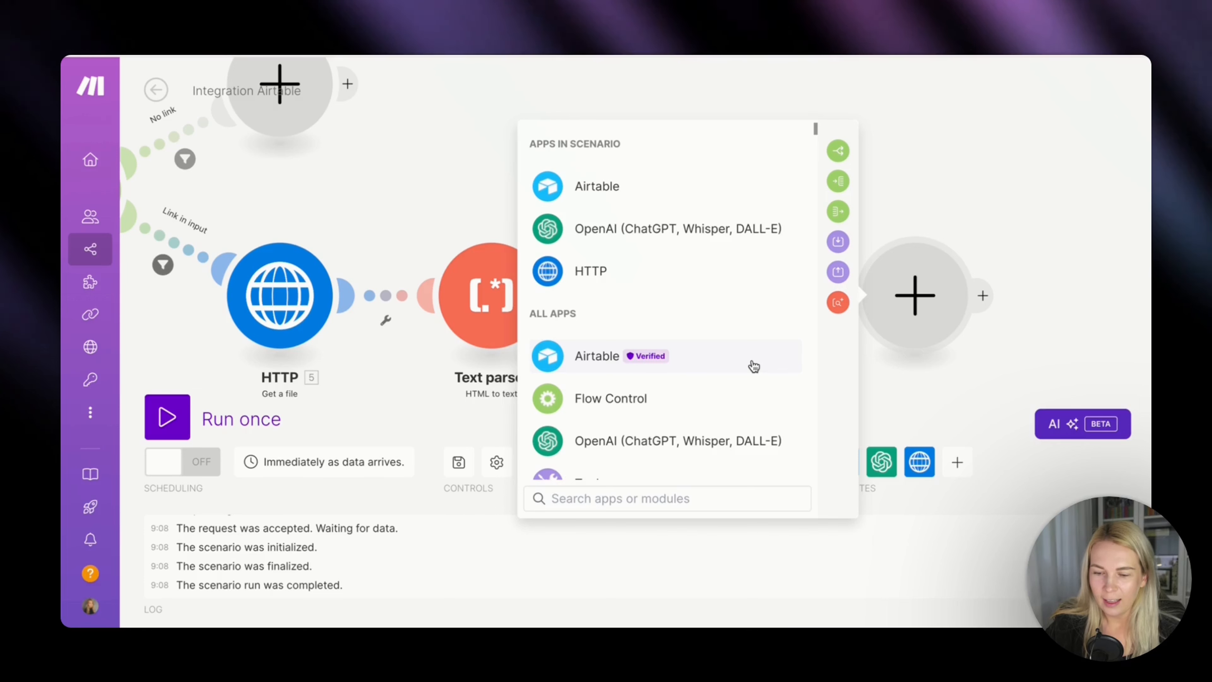
{"action": "scroll", "coordinate": [753, 366], "scroll_direction": "down", "scroll_amount": 3}
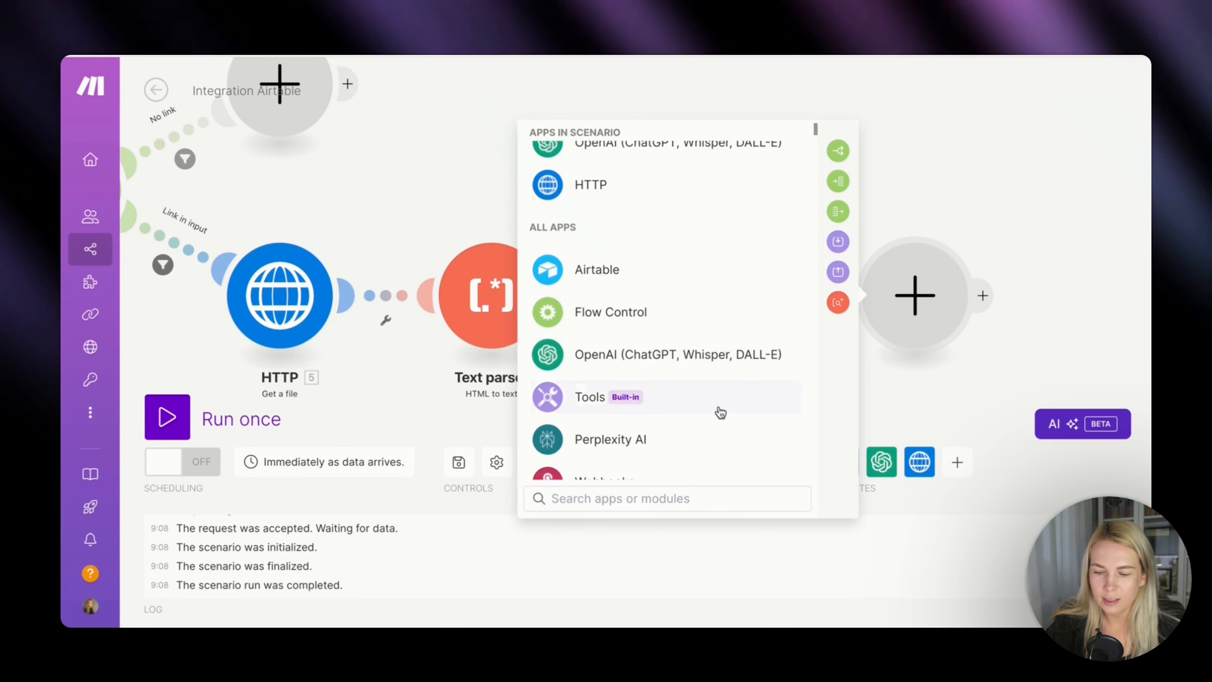
{"action": "type", "text": "buffer"}
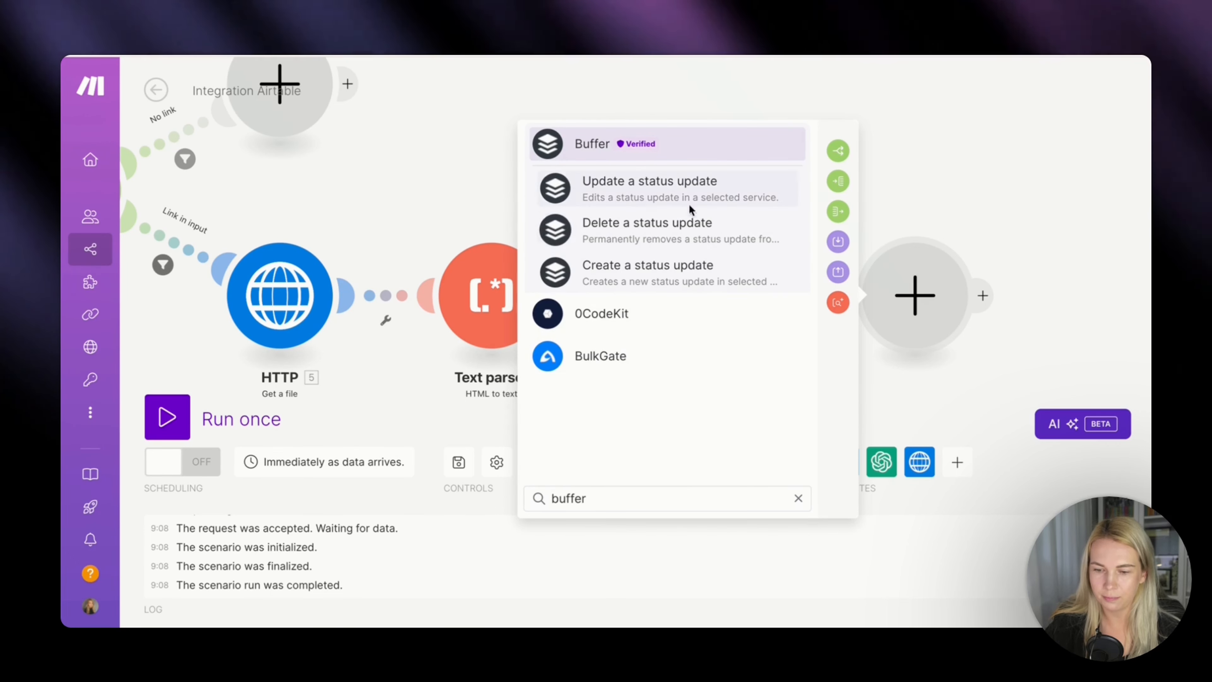
{"action": "left_click", "coordinate": [639, 280]}
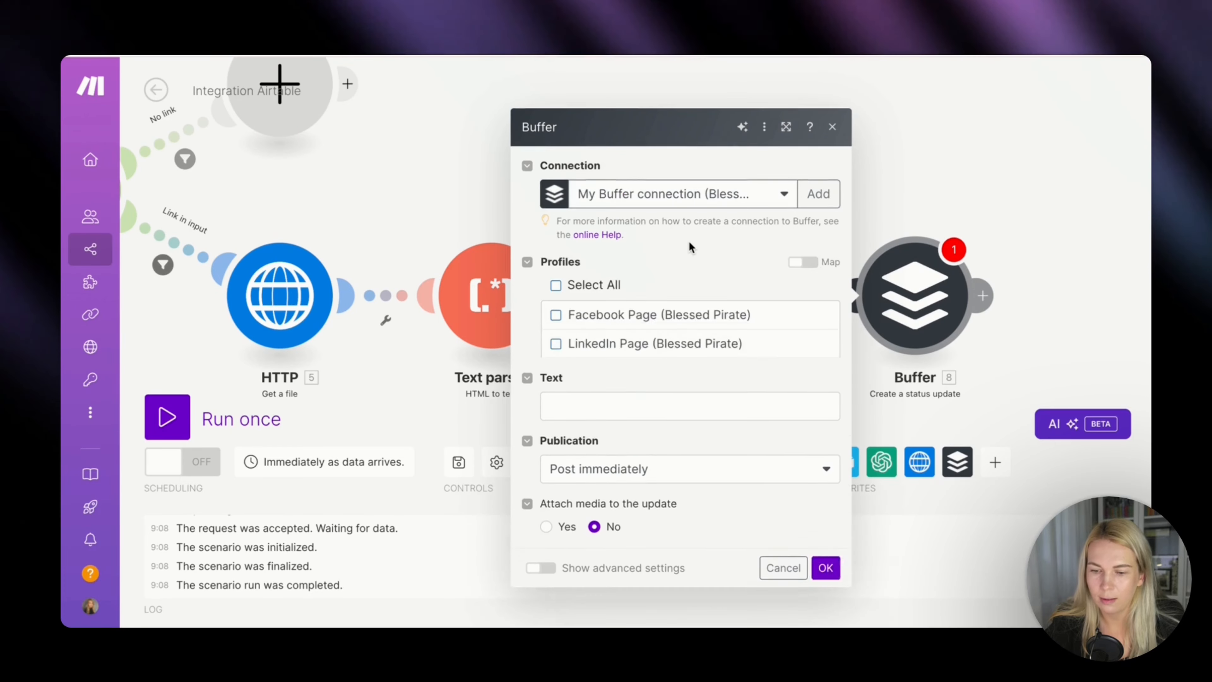
Set the Buffer module to post to the LinkedIn Page profile with the second OpenAI module's Choices[]: Message.Content as its text.
{"action": "left_click", "coordinate": [556, 300]}
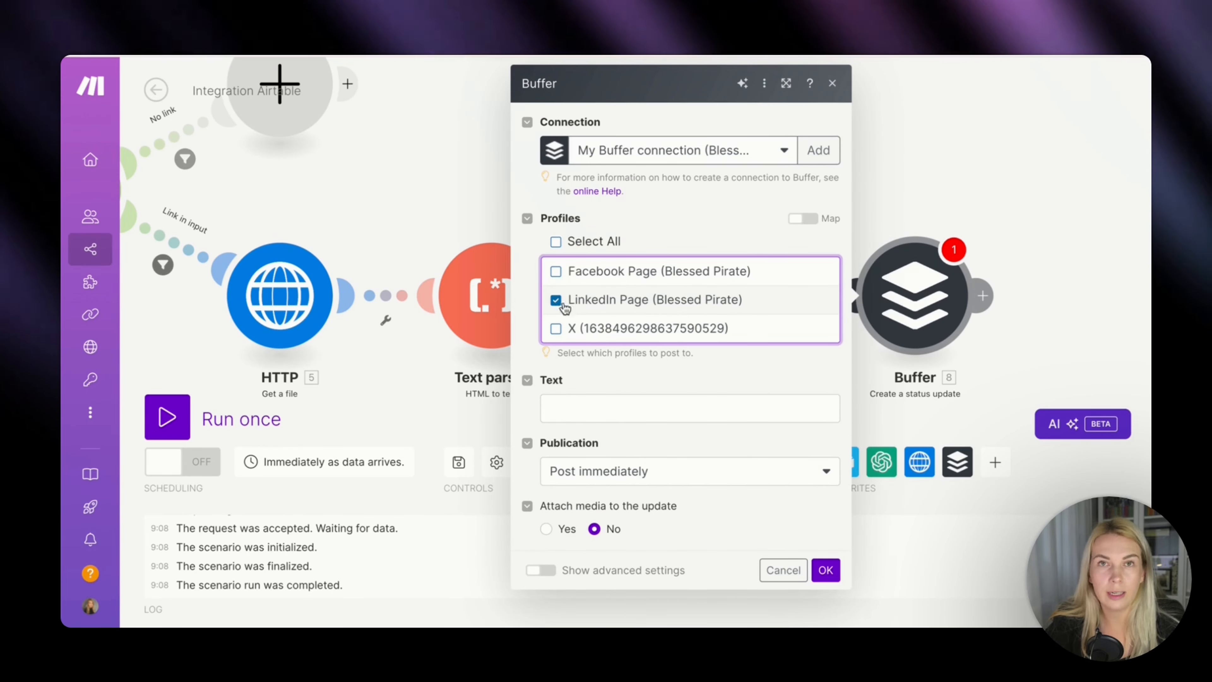
{"action": "left_click", "coordinate": [614, 406]}
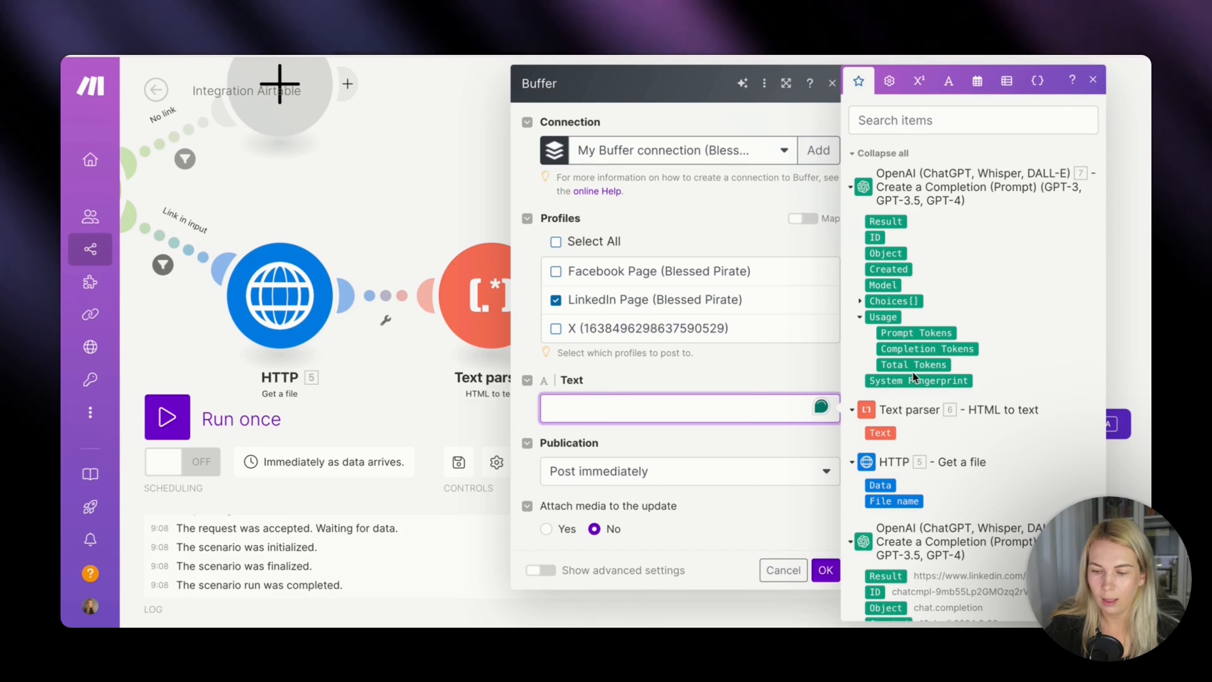
{"action": "left_click", "coordinate": [859, 301]}
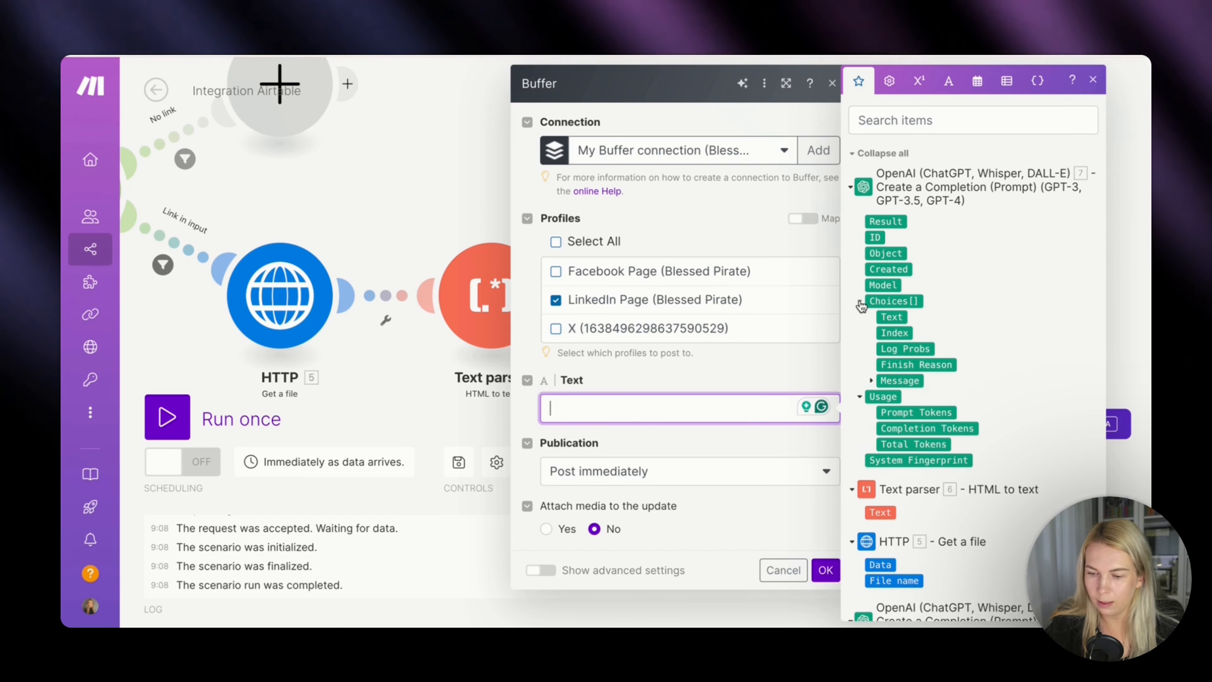
{"action": "left_click", "coordinate": [870, 381]}
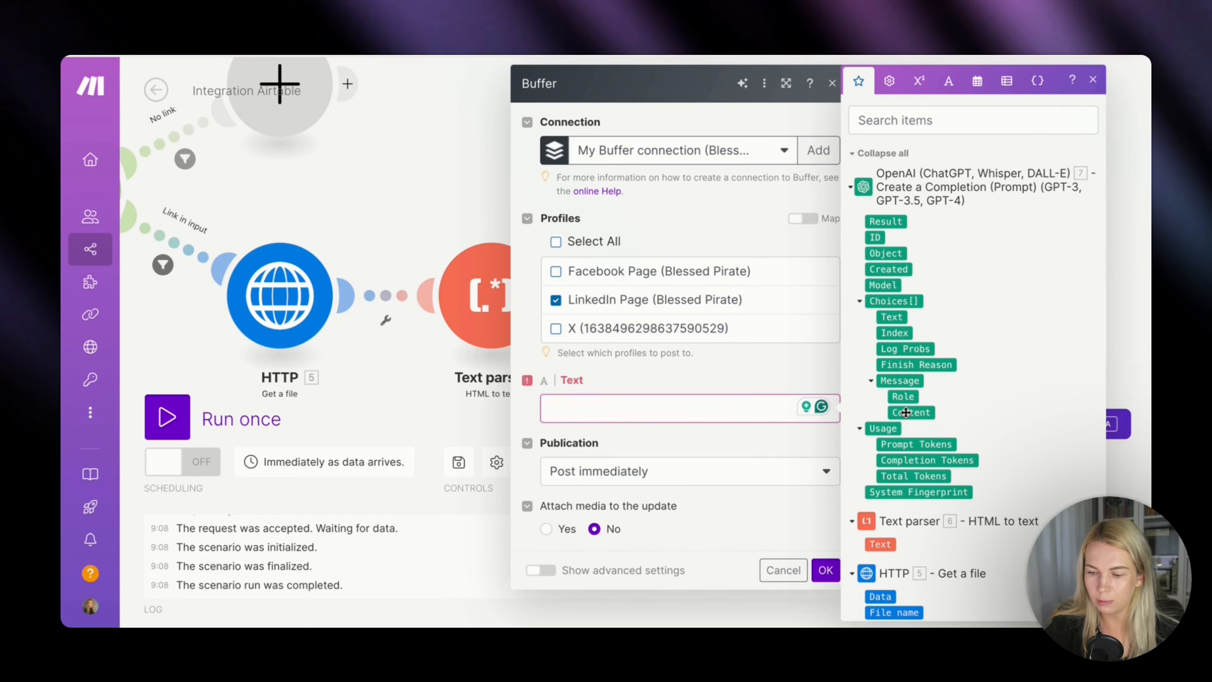
{"action": "left_click", "coordinate": [906, 411]}
{"action": "left_click", "coordinate": [719, 430]}
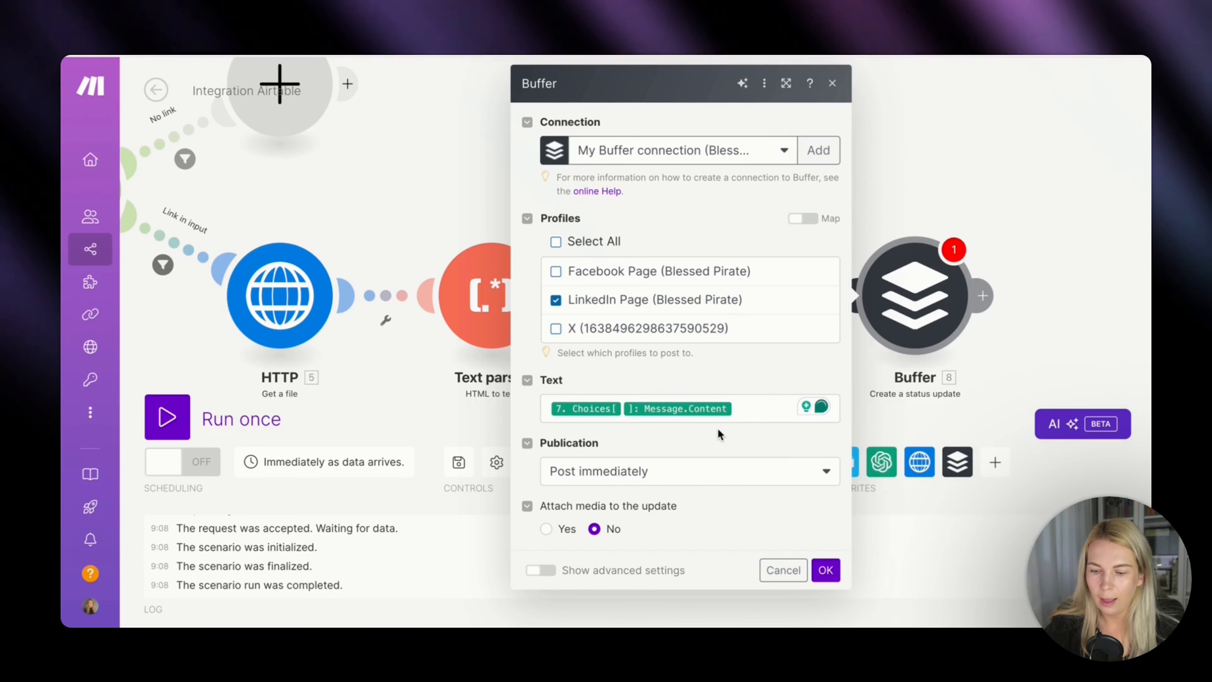
Set the Buffer publication to "Add an update to the end of the queue" and save the module.
{"action": "left_click", "coordinate": [718, 479]}
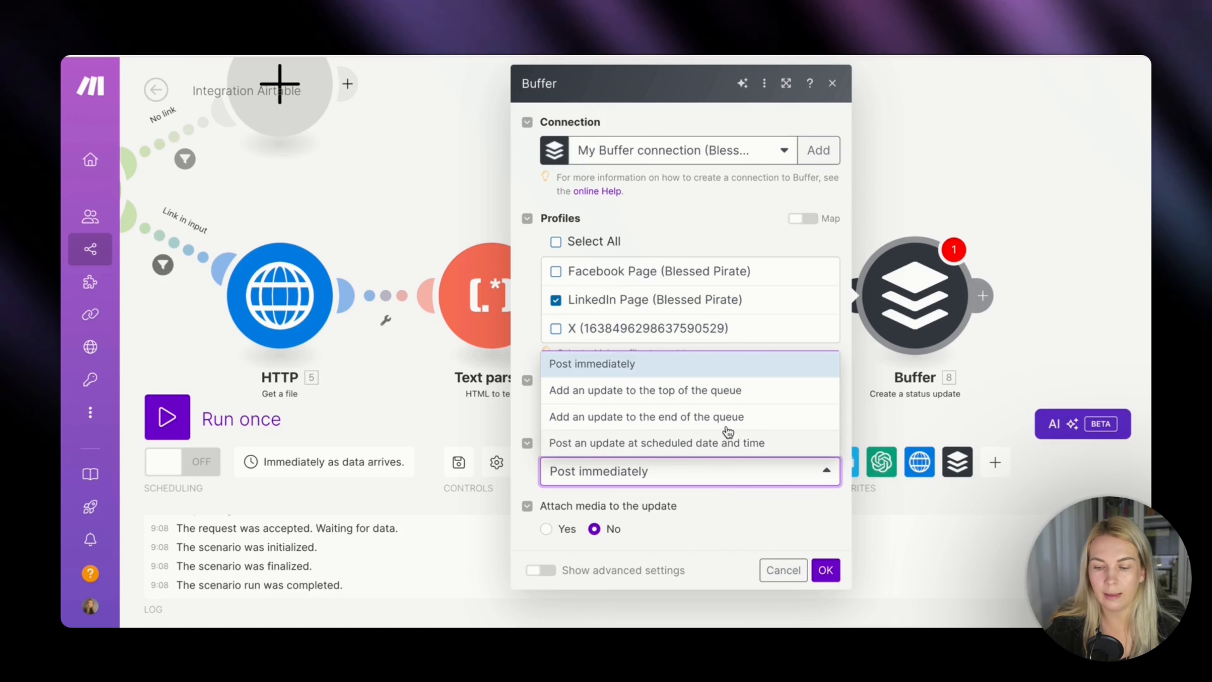
{"action": "left_click", "coordinate": [725, 422]}
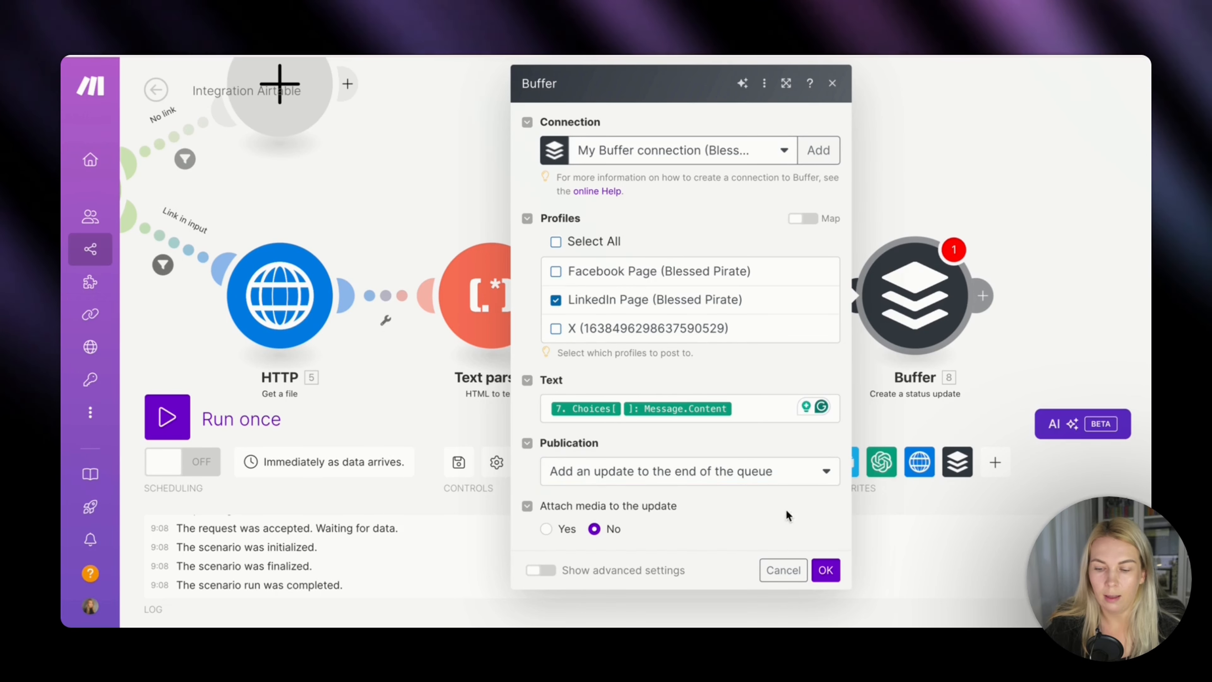
{"action": "left_click", "coordinate": [819, 570]}
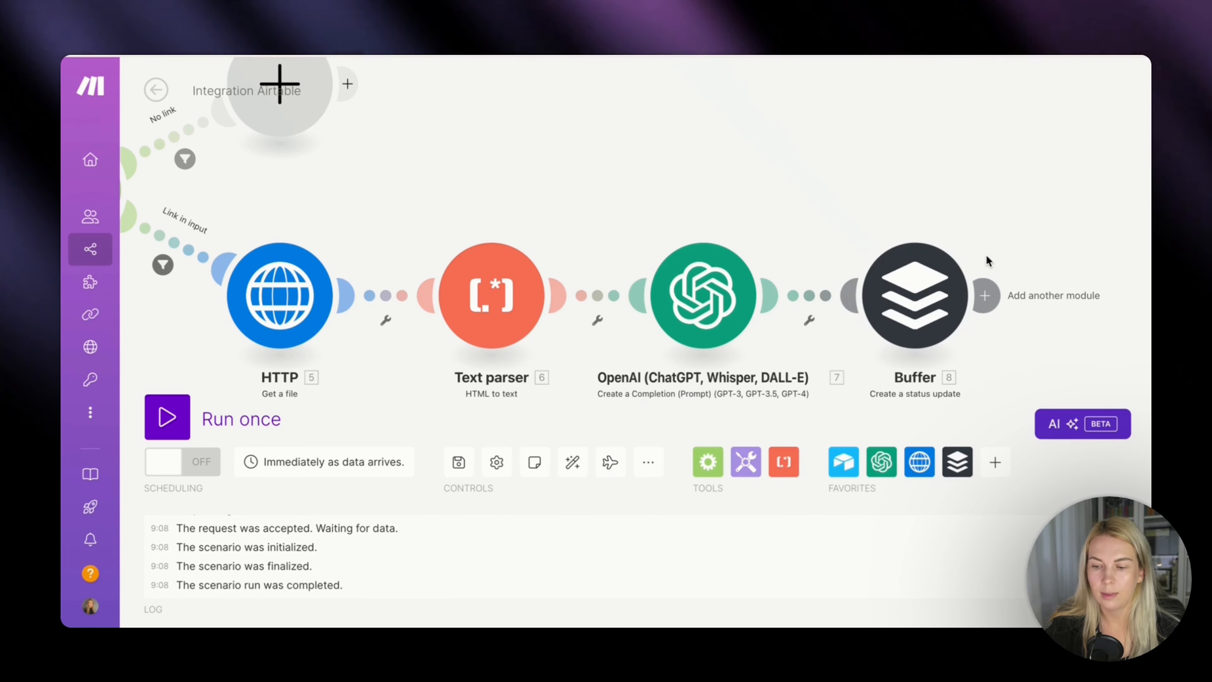
Add an Airtable Update a Record module after Buffer, using the Linkedin Posting base and the LinkedIn Ideas table.
{"action": "left_click", "coordinate": [985, 295]}
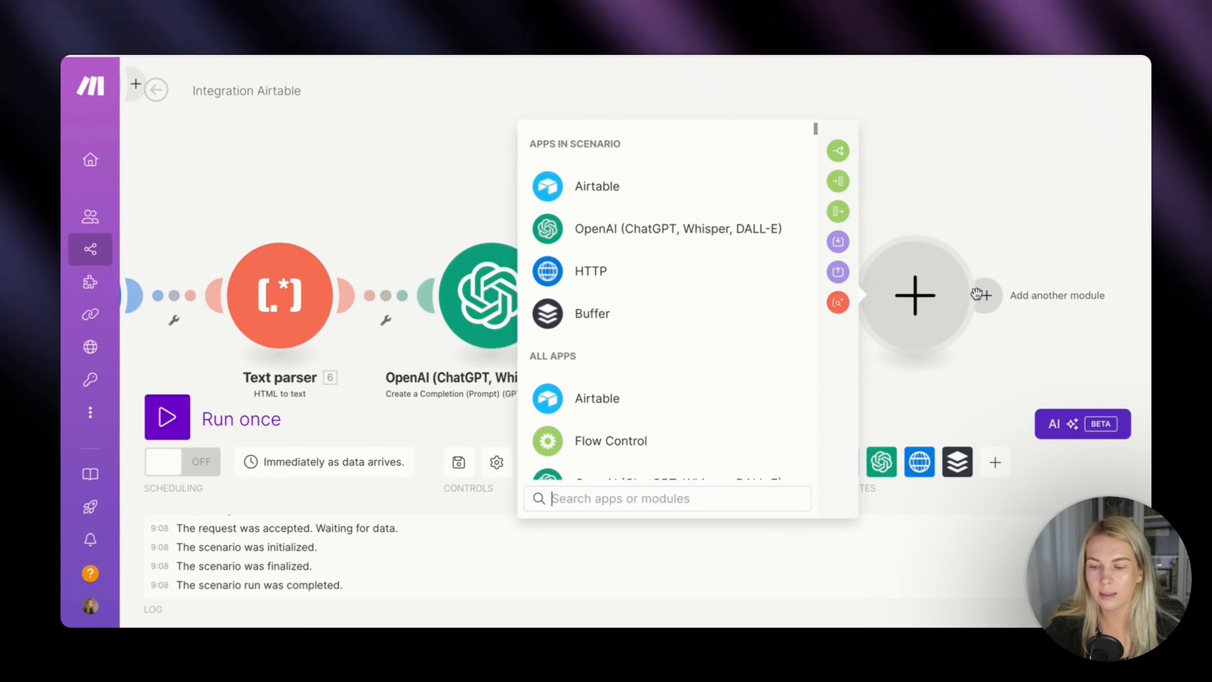
{"action": "left_click", "coordinate": [593, 192]}
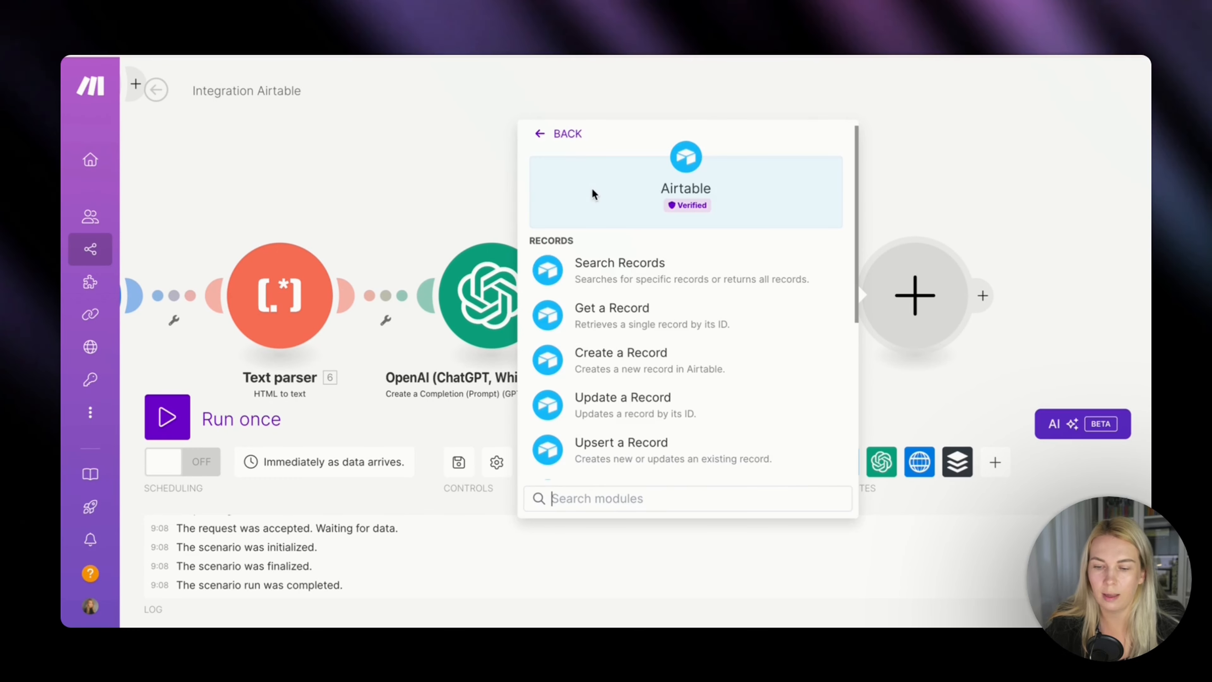
{"action": "left_click", "coordinate": [633, 413]}
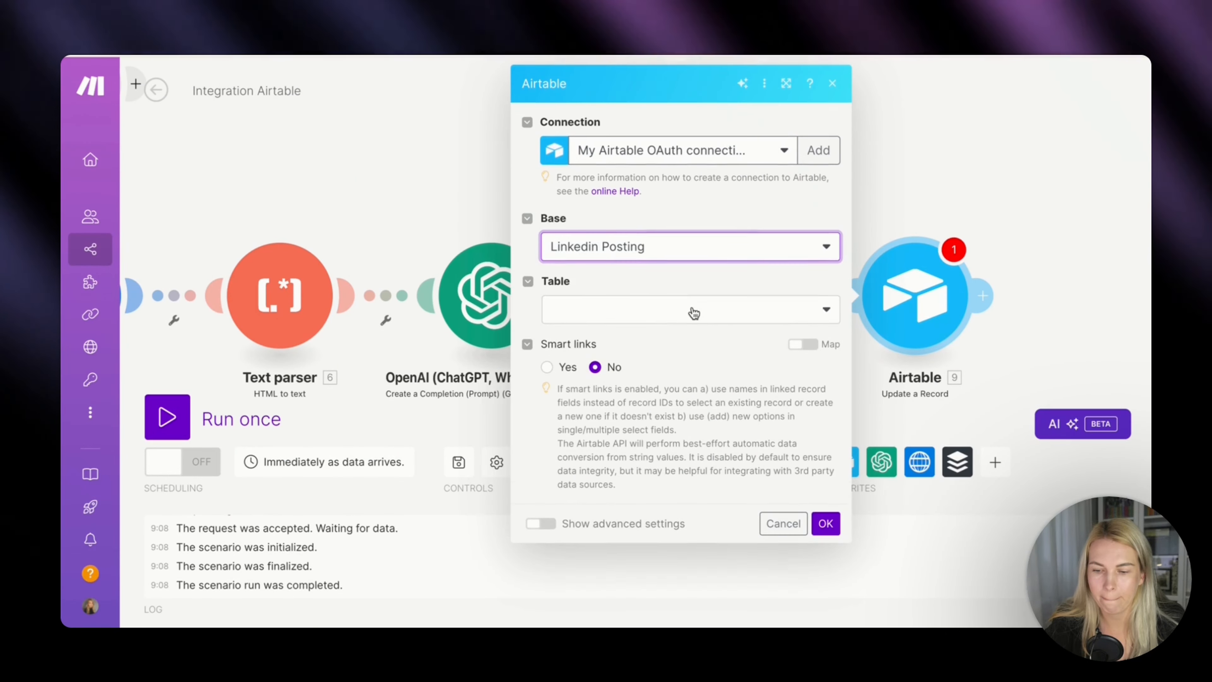
{"action": "left_click", "coordinate": [687, 307]}
{"action": "left_click", "coordinate": [667, 337]}
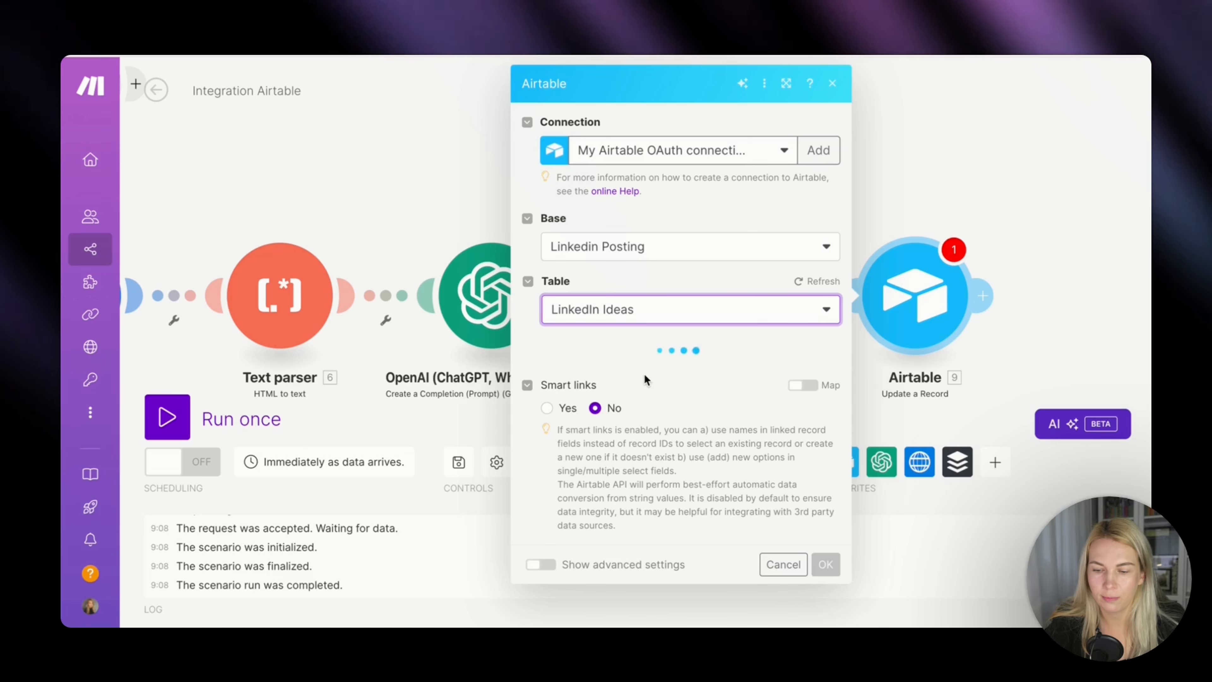
{"action": "left_click", "coordinate": [732, 369]}
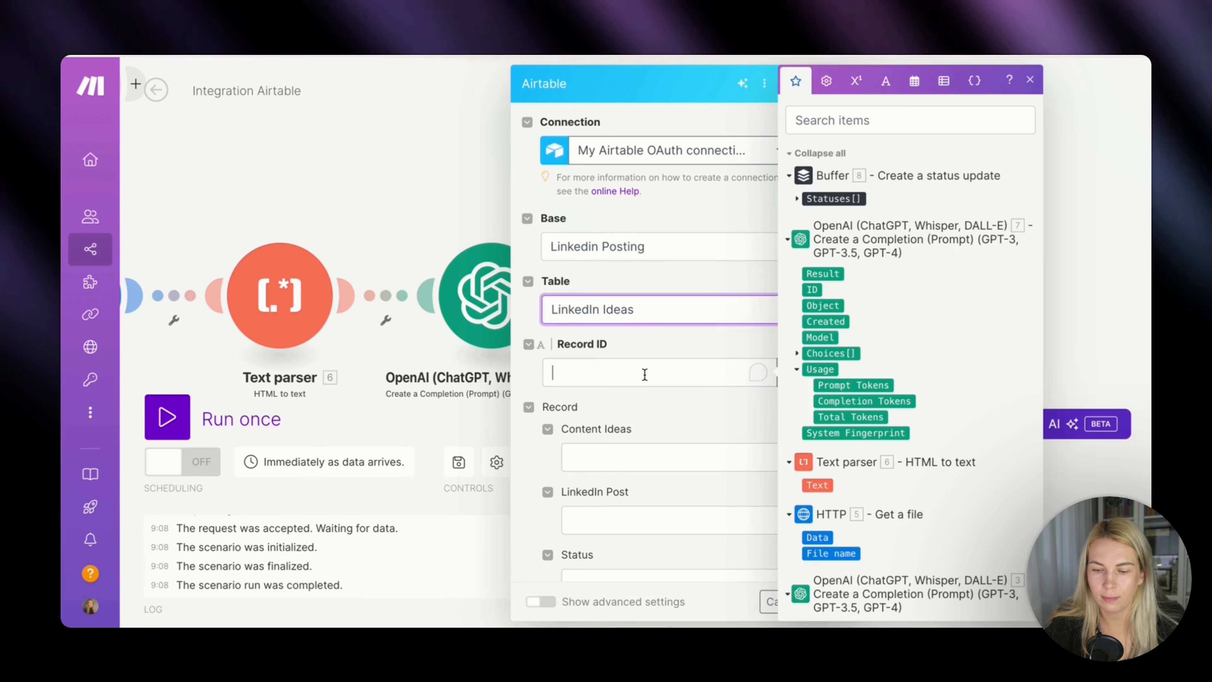
{"action": "scroll", "coordinate": [953, 421], "scroll_direction": "down", "scroll_amount": 10}
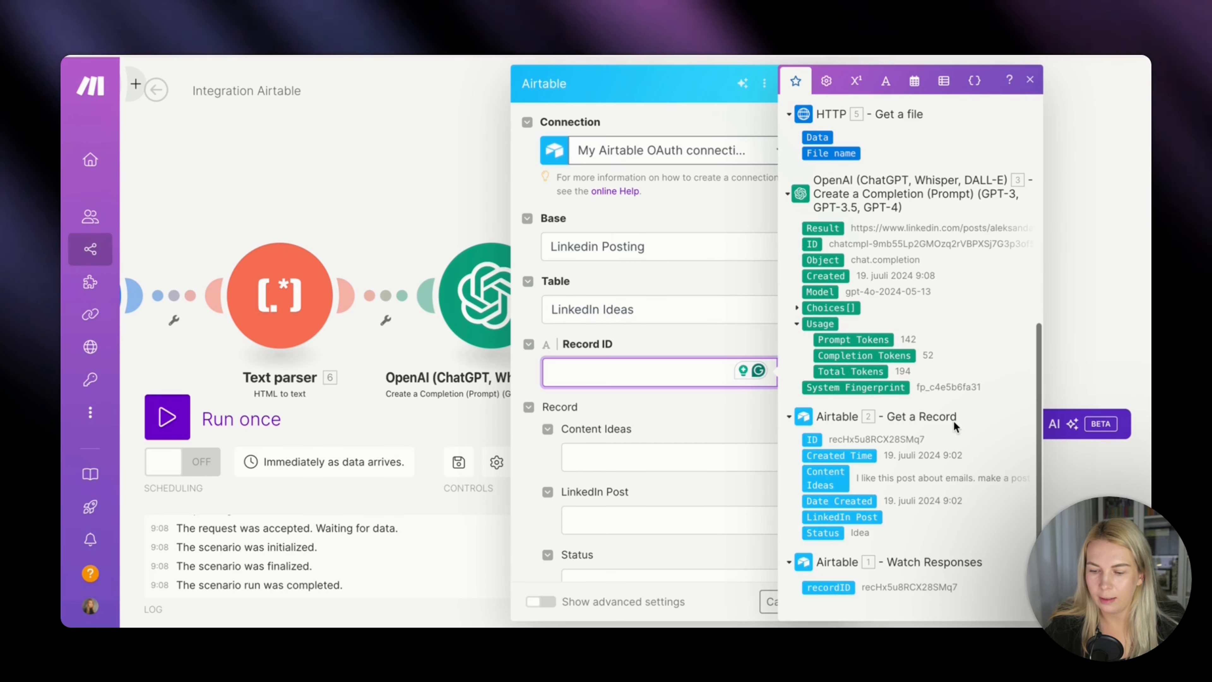
{"action": "left_click", "coordinate": [829, 594]}
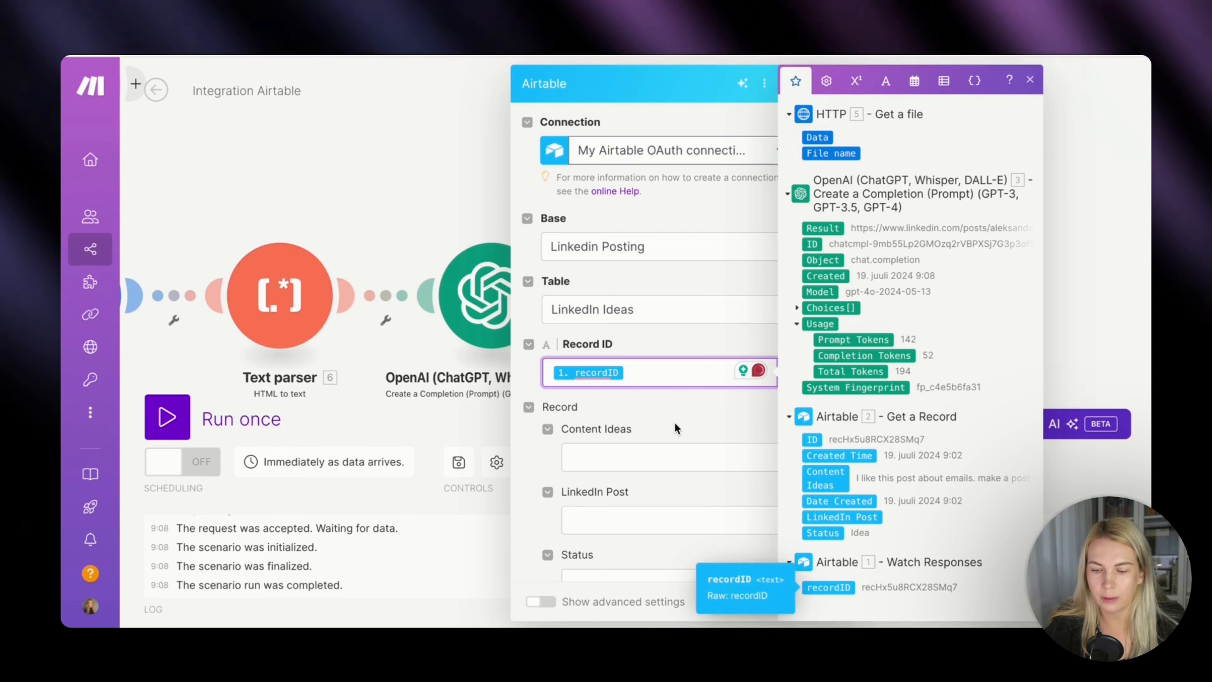
{"action": "left_click", "coordinate": [683, 411]}
Map the record's LinkedIn Post field to the second OpenAI module's Choices[]: Message.Content.
{"action": "scroll", "coordinate": [682, 411], "scroll_direction": "down", "scroll_amount": 5}
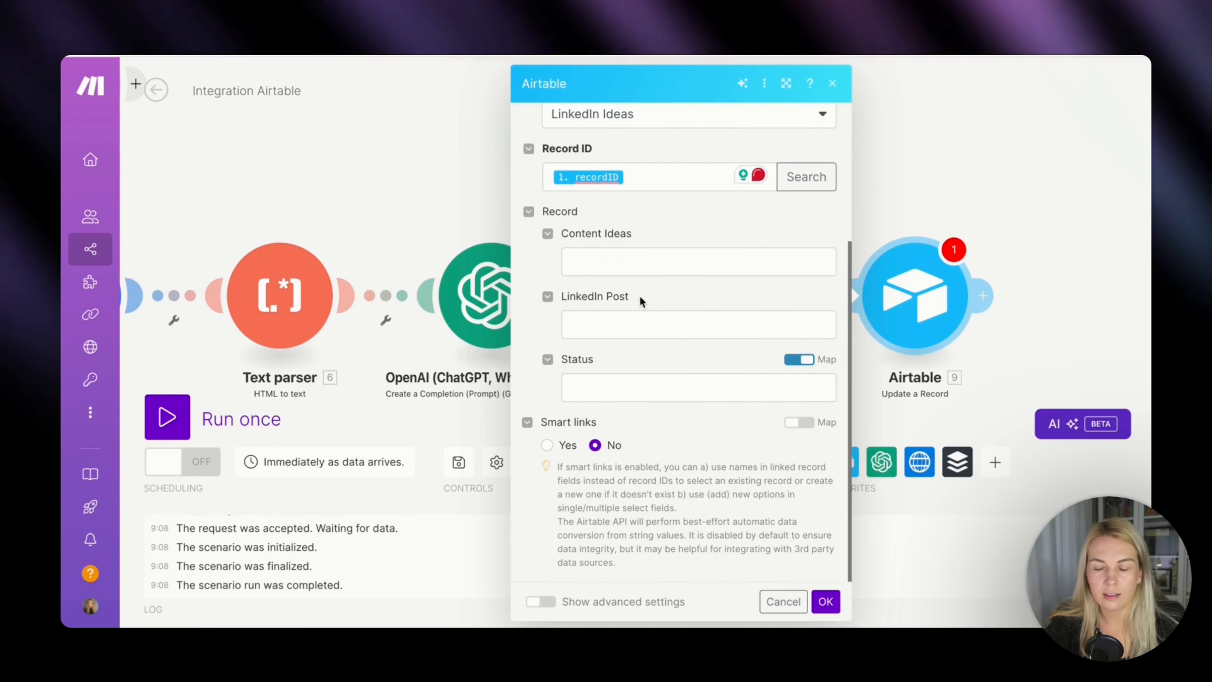
{"action": "left_click", "coordinate": [637, 321]}
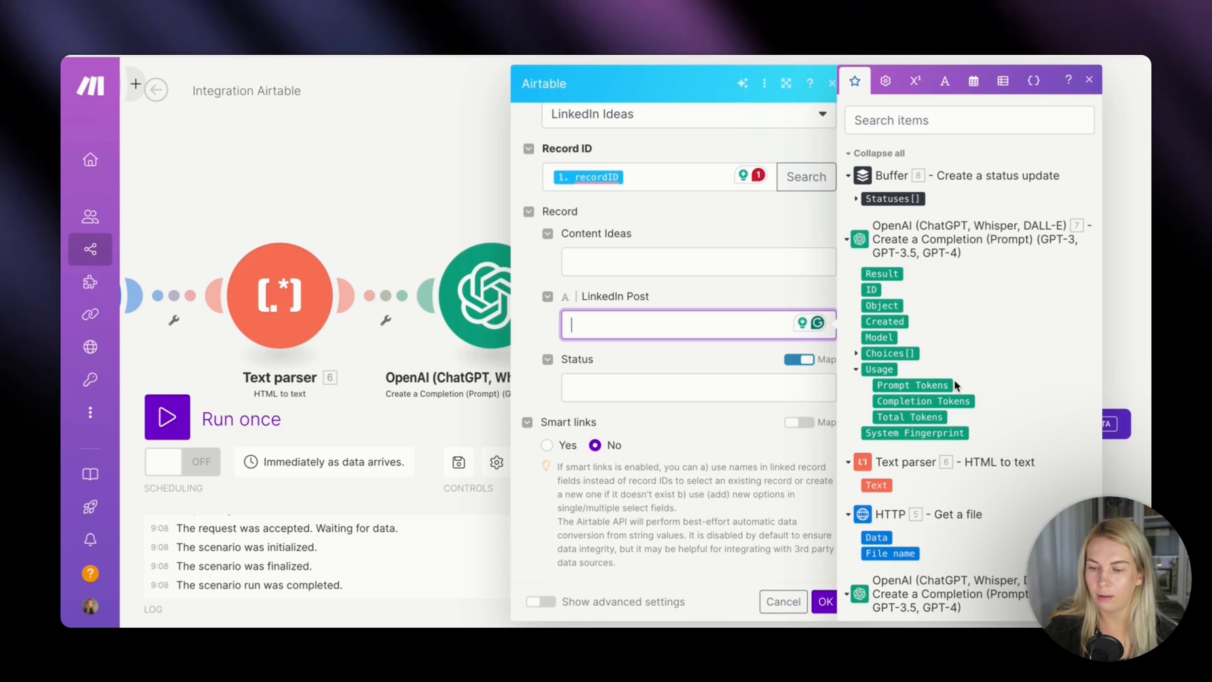
{"action": "left_click", "coordinate": [855, 354]}
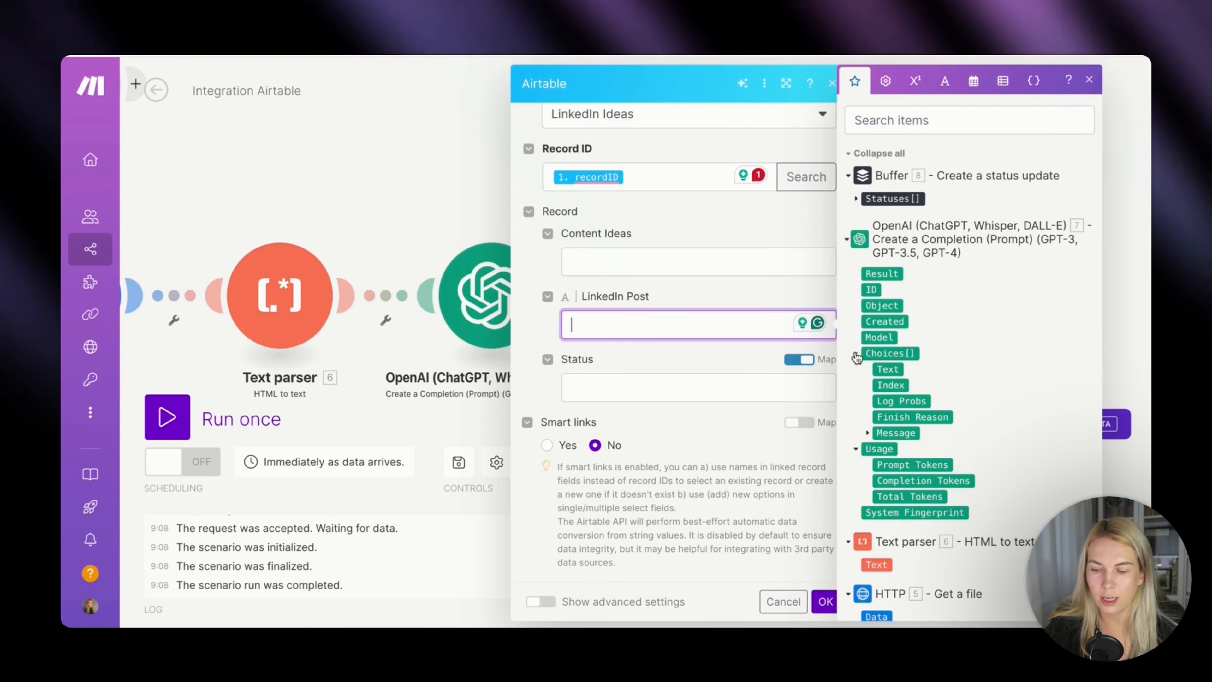
{"action": "left_click", "coordinate": [867, 434]}
{"action": "left_click", "coordinate": [890, 465]}
{"action": "left_click", "coordinate": [747, 354]}
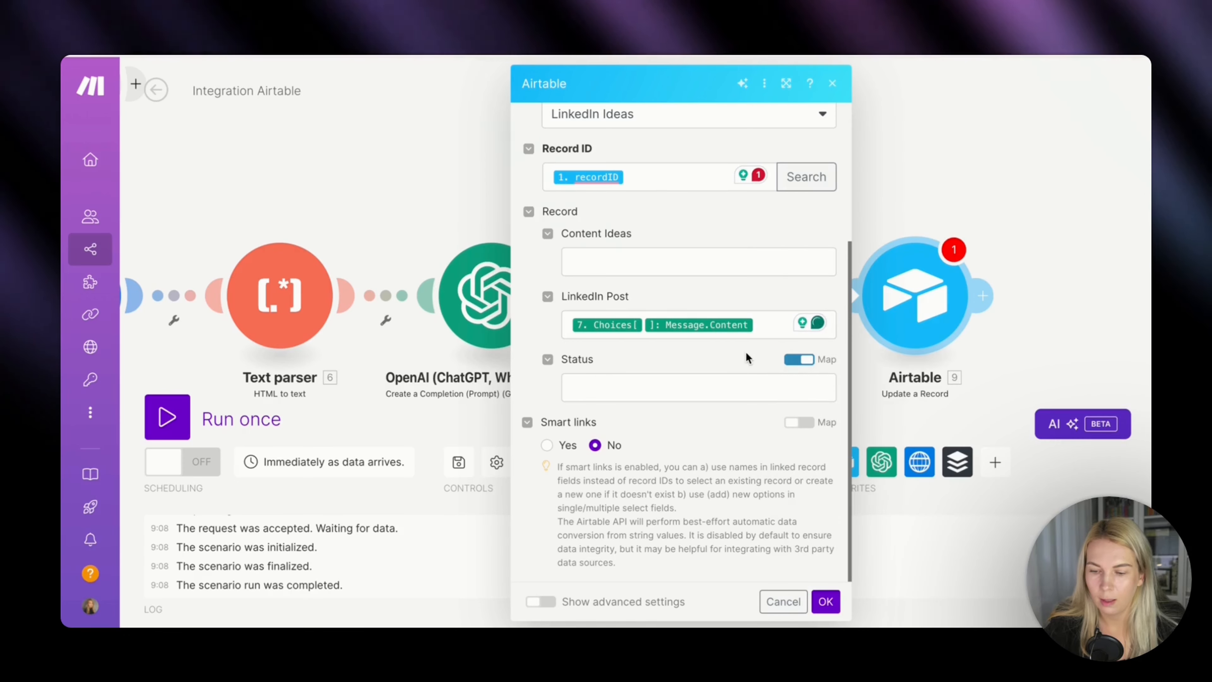
Turn off mapping for the Status field, set it to Sent to Buffer, and save the Airtable module.
{"action": "left_click", "coordinate": [799, 358]}
{"action": "left_click", "coordinate": [784, 389]}
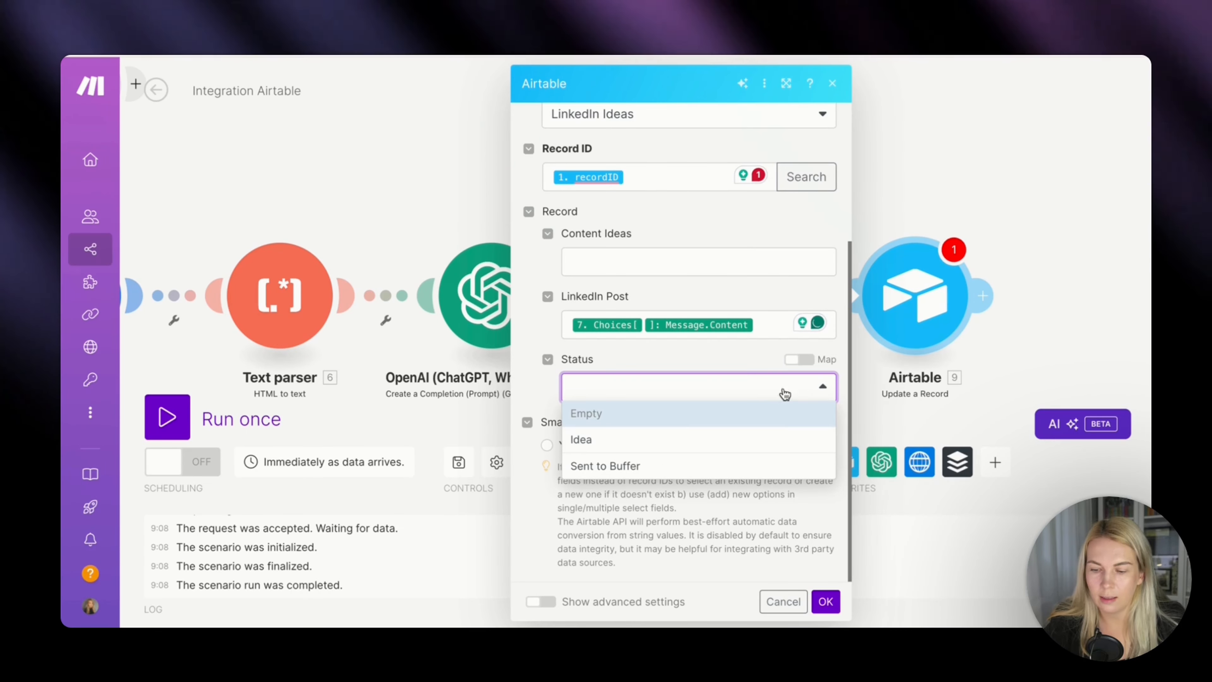
{"action": "left_click", "coordinate": [733, 465]}
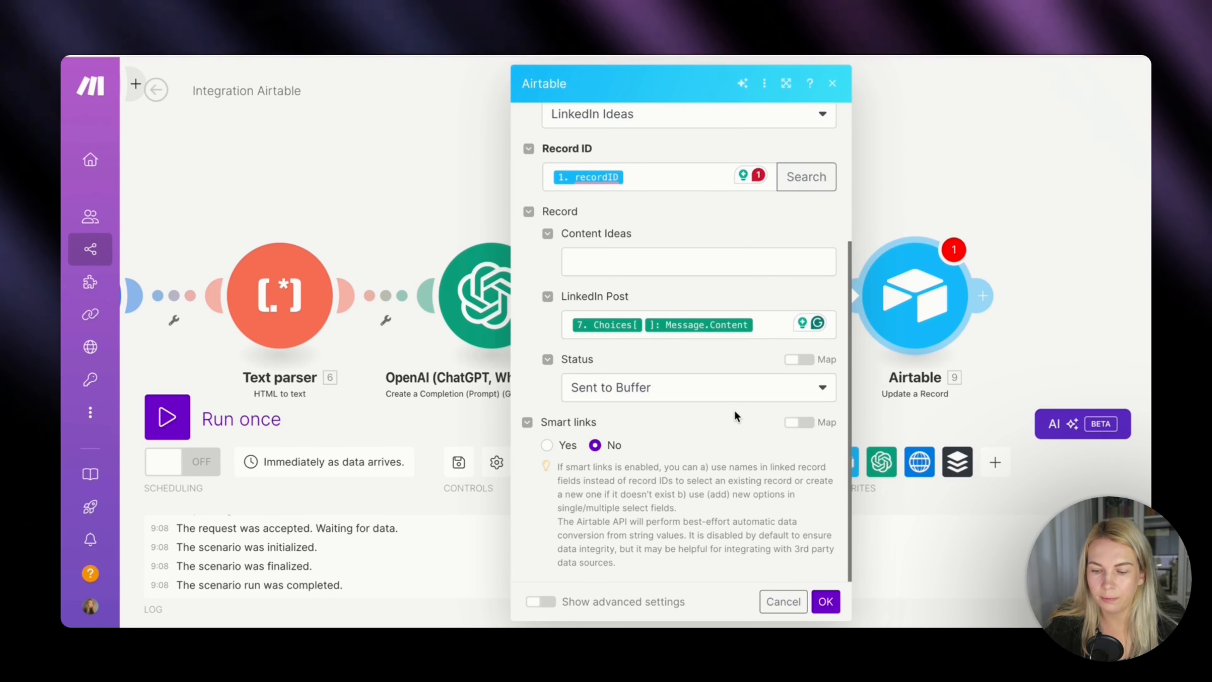
{"action": "left_click", "coordinate": [824, 600]}
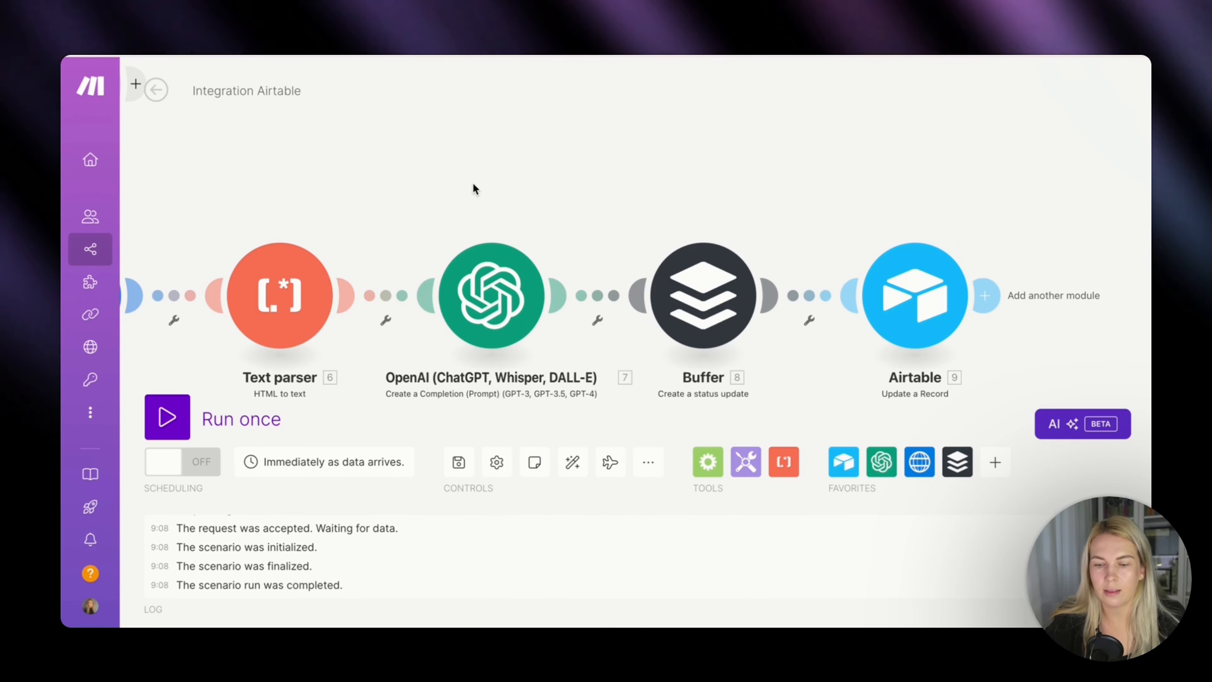
Bring the whole scenario into view and run it once to listen for Airtable data.
{"action": "scroll", "coordinate": [472, 183], "scroll_direction": "down", "scroll_amount": 1}
{"action": "scroll", "coordinate": [473, 183], "scroll_direction": "down", "scroll_amount": 2}
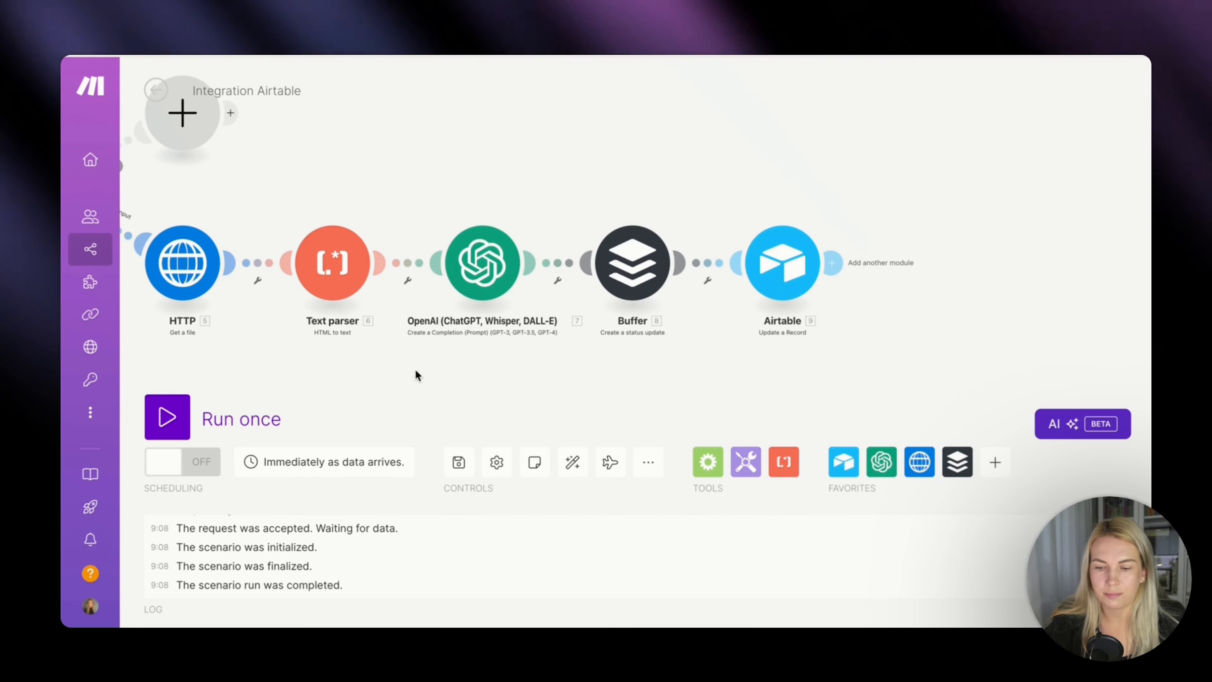
{"action": "left_click_drag", "start_coordinate": [415, 369], "coordinate": [646, 380]}
{"action": "scroll", "coordinate": [645, 380], "scroll_direction": "down", "scroll_amount": 1}
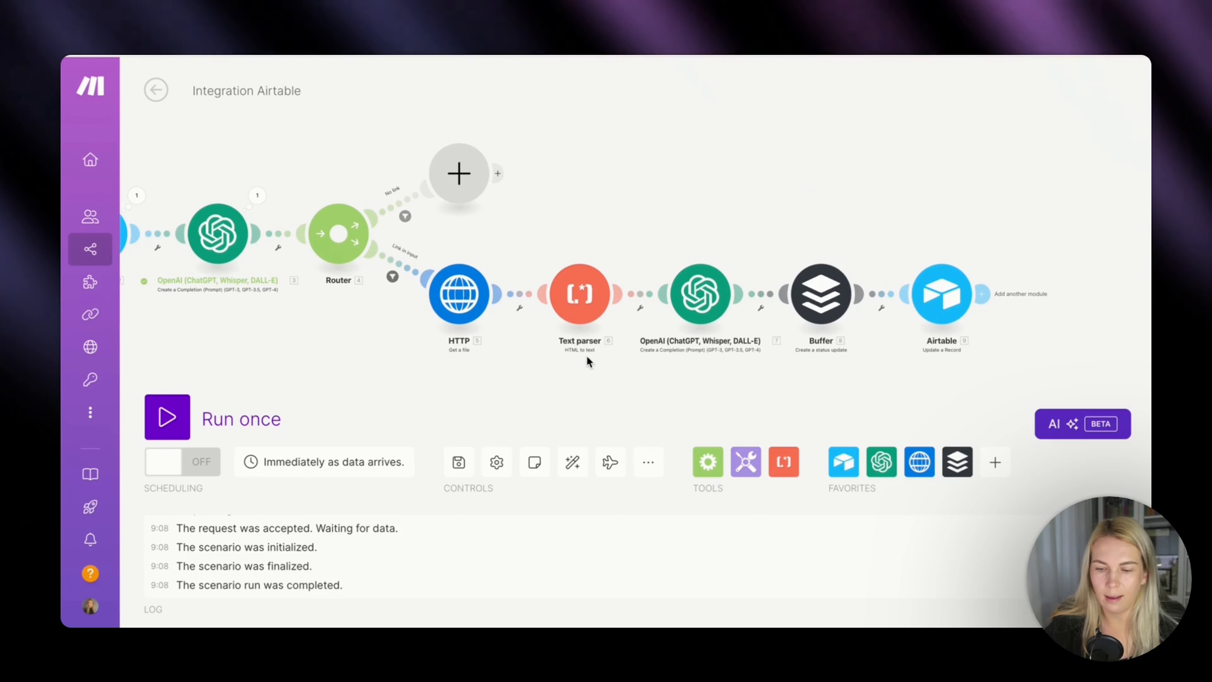
{"action": "left_click_drag", "start_coordinate": [586, 356], "coordinate": [729, 342]}
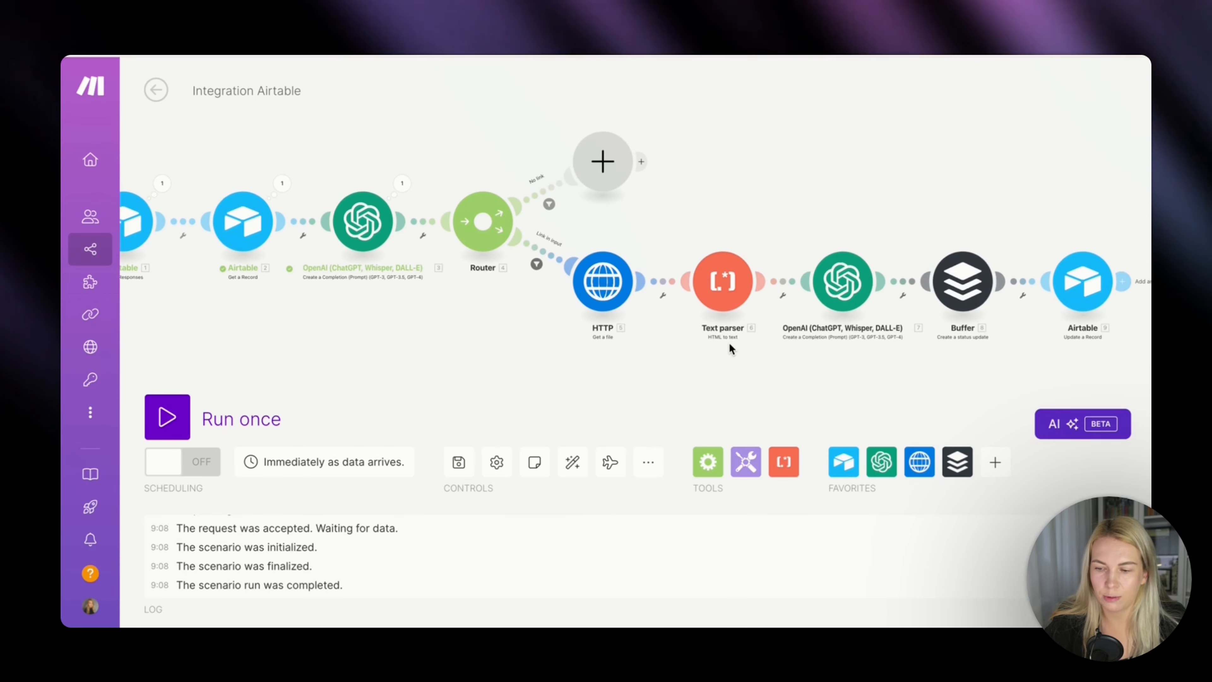
{"action": "scroll", "coordinate": [729, 343], "scroll_direction": "down", "scroll_amount": 2}
{"action": "scroll", "coordinate": [729, 343], "scroll_direction": "down", "scroll_amount": 1}
{"action": "left_click_drag", "start_coordinate": [488, 354], "coordinate": [532, 387]}
{"action": "left_click", "coordinate": [208, 405]}
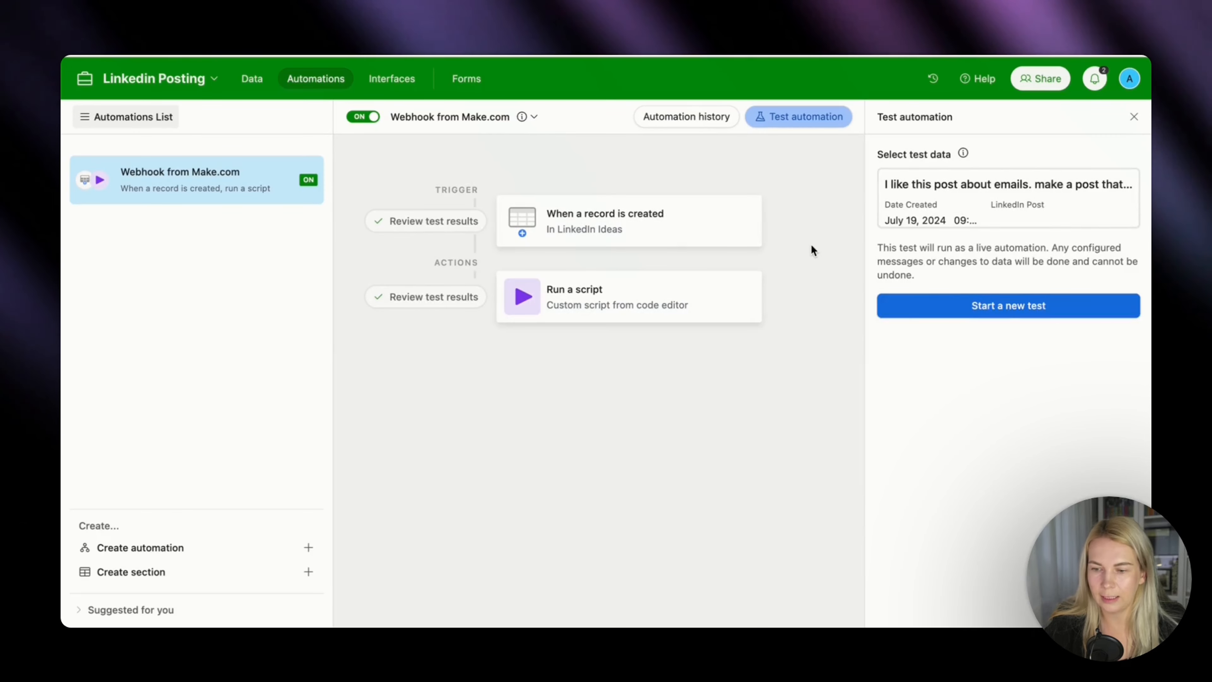
Switch to Airtable and test the Webhook from Make.com automation with the existing idea record about emails.
{"action": "left_click", "coordinate": [961, 309]}
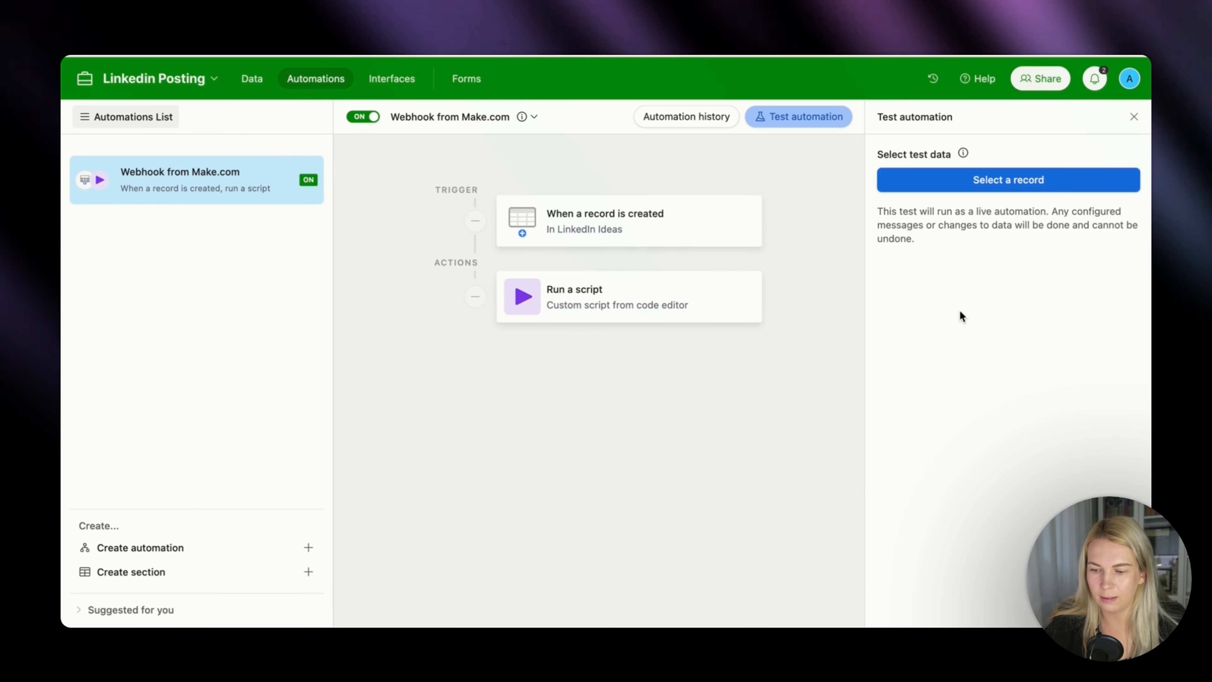
{"action": "left_click", "coordinate": [981, 186]}
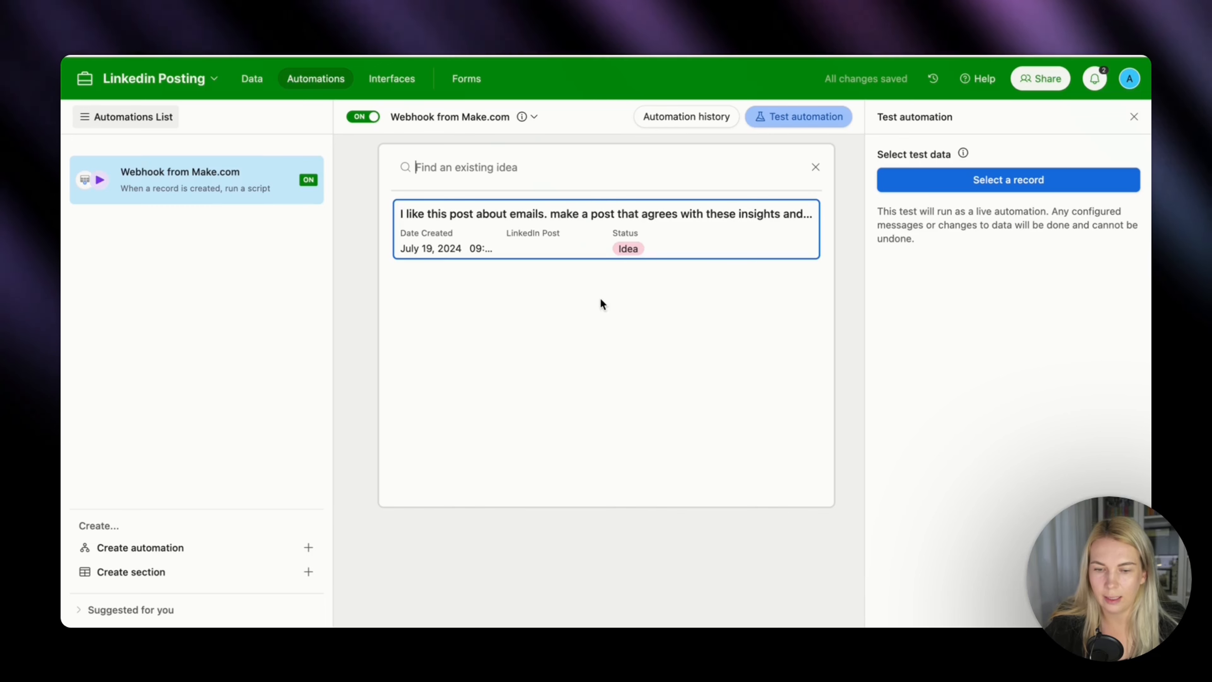
{"action": "left_click", "coordinate": [576, 239]}
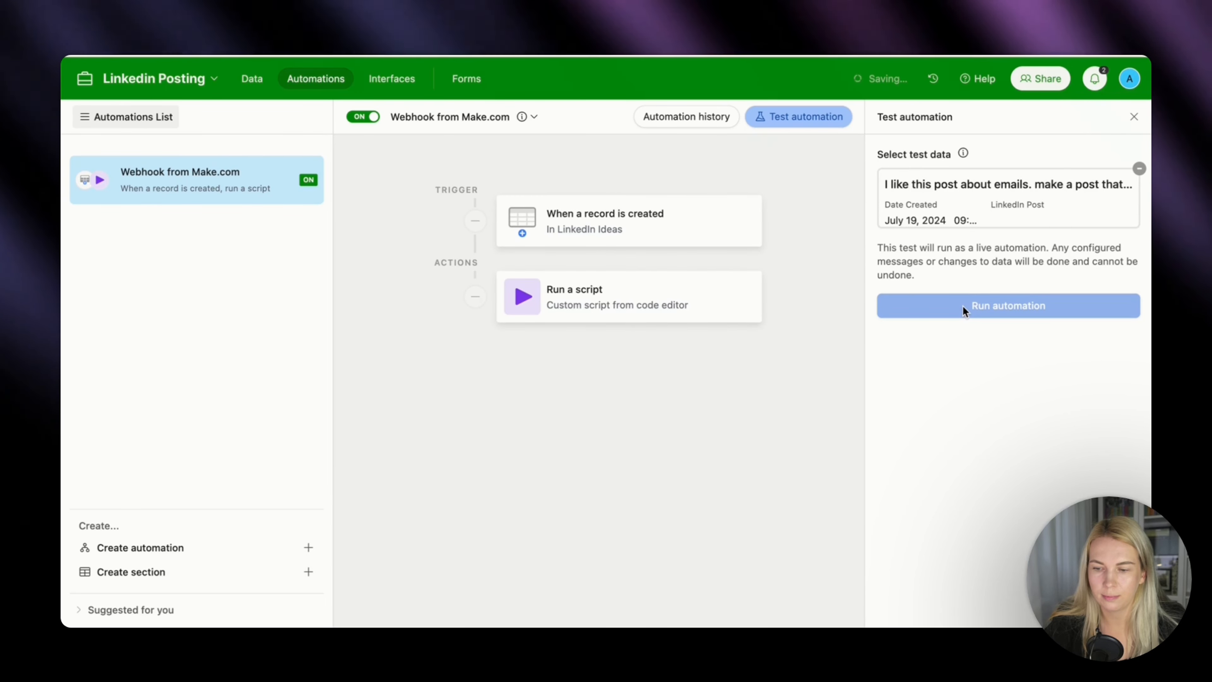
{"action": "key", "text": "ctrl+Tab"}
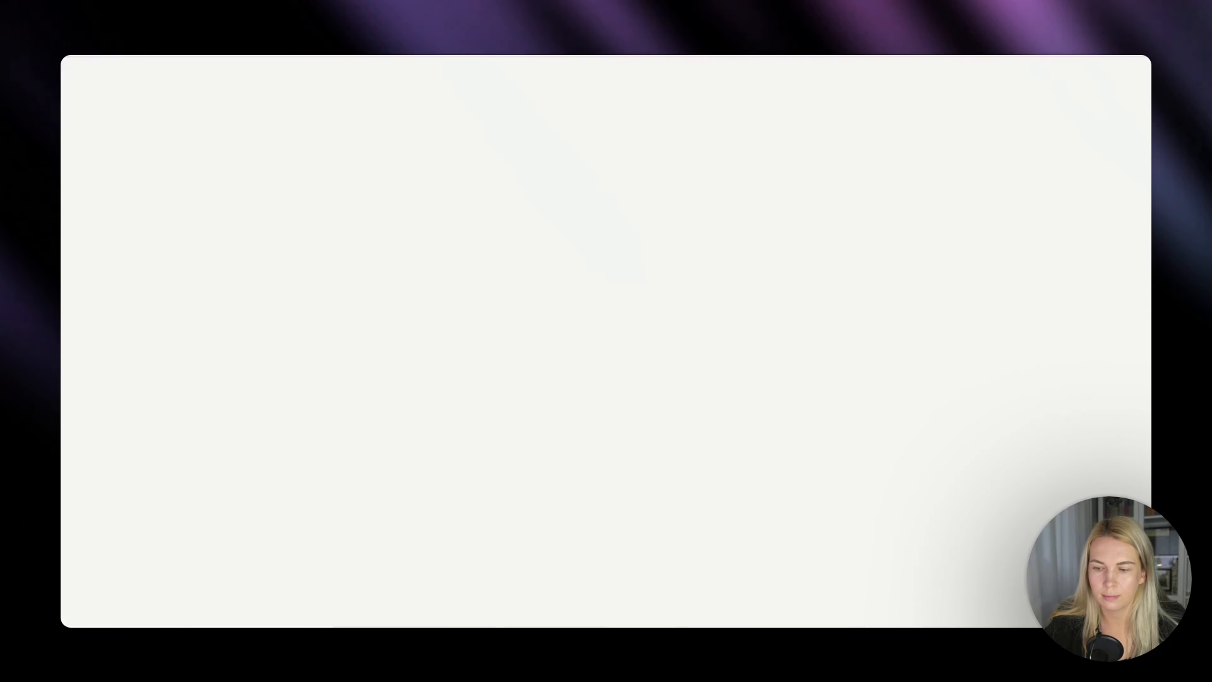
{"action": "key", "text": "ctrl+shift+Tab"}
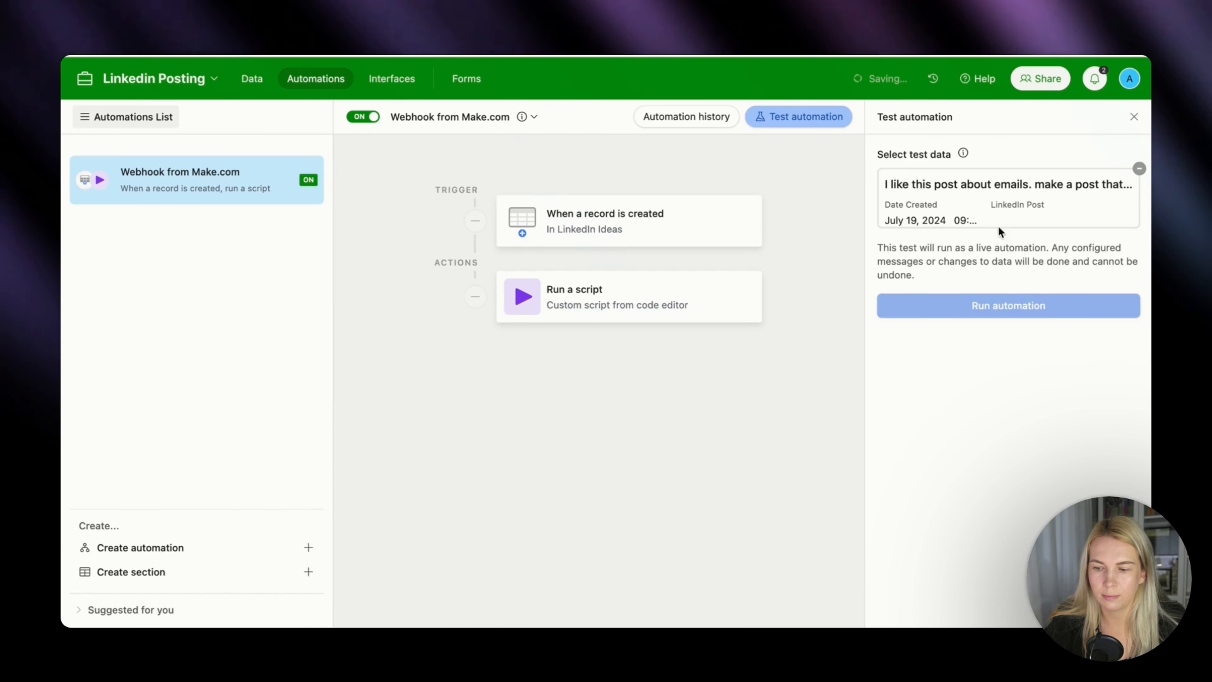
{"action": "left_click", "coordinate": [991, 308]}
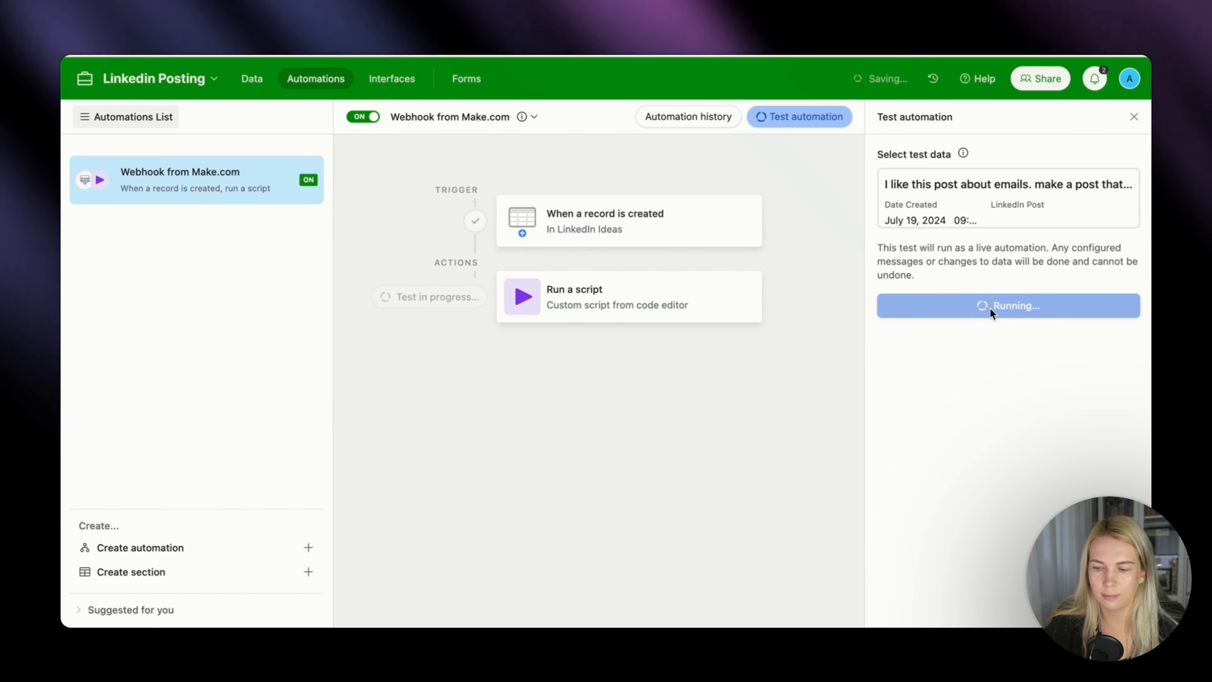
Open the idea's LinkedIn Post cell in the LinkedIn Ideas grid and read through the generated post.
{"action": "key", "text": "ctrl+Tab"}
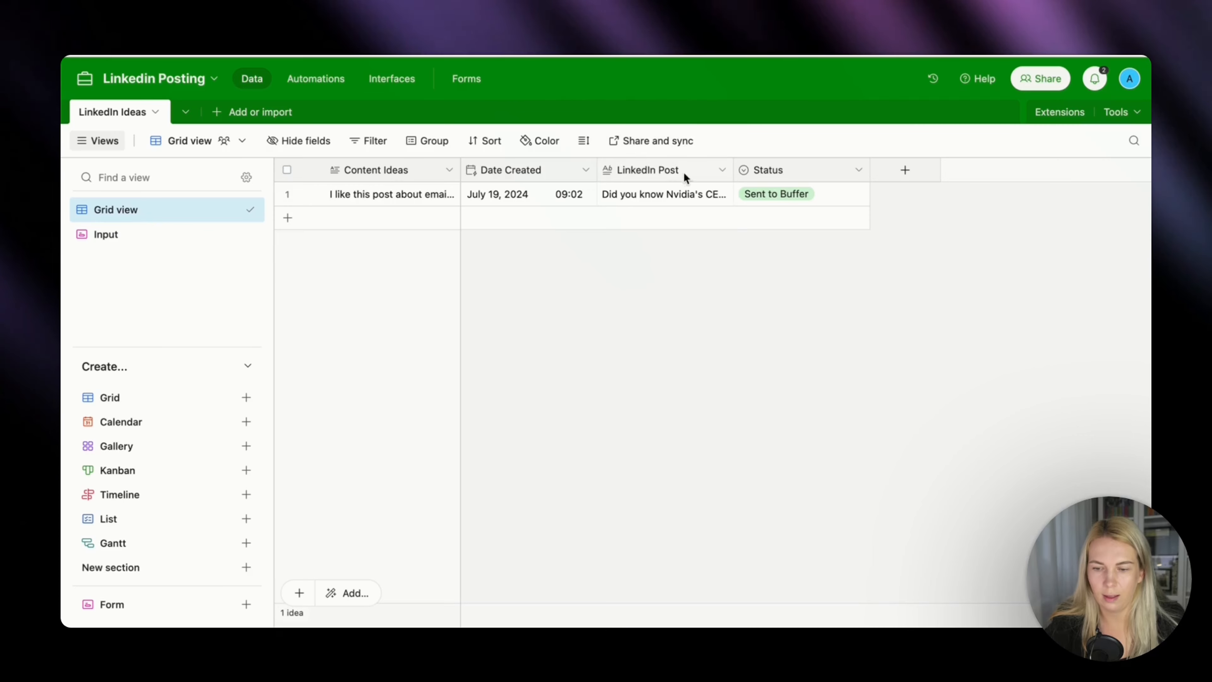
{"action": "left_click", "coordinate": [708, 198]}
{"action": "left_click", "coordinate": [720, 197]}
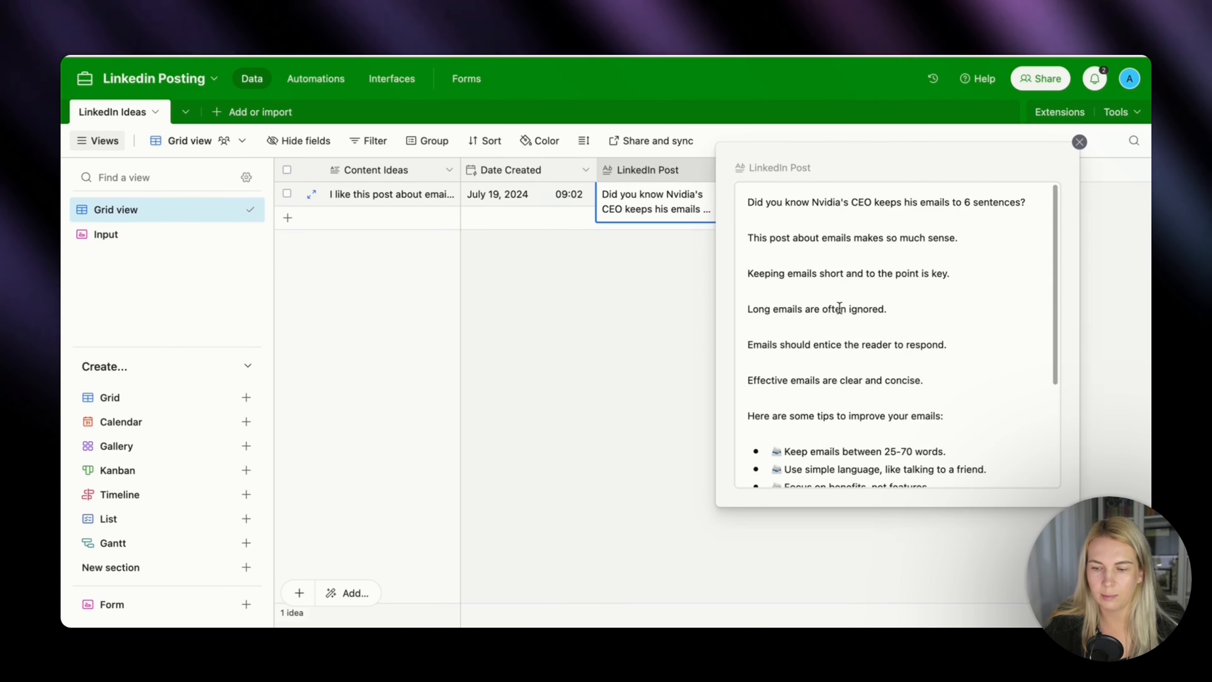
{"action": "scroll", "coordinate": [939, 330], "scroll_direction": "down", "scroll_amount": 1}
{"action": "scroll", "coordinate": [938, 330], "scroll_direction": "down", "scroll_amount": 3}
{"action": "scroll", "coordinate": [878, 312], "scroll_direction": "up", "scroll_amount": 5}
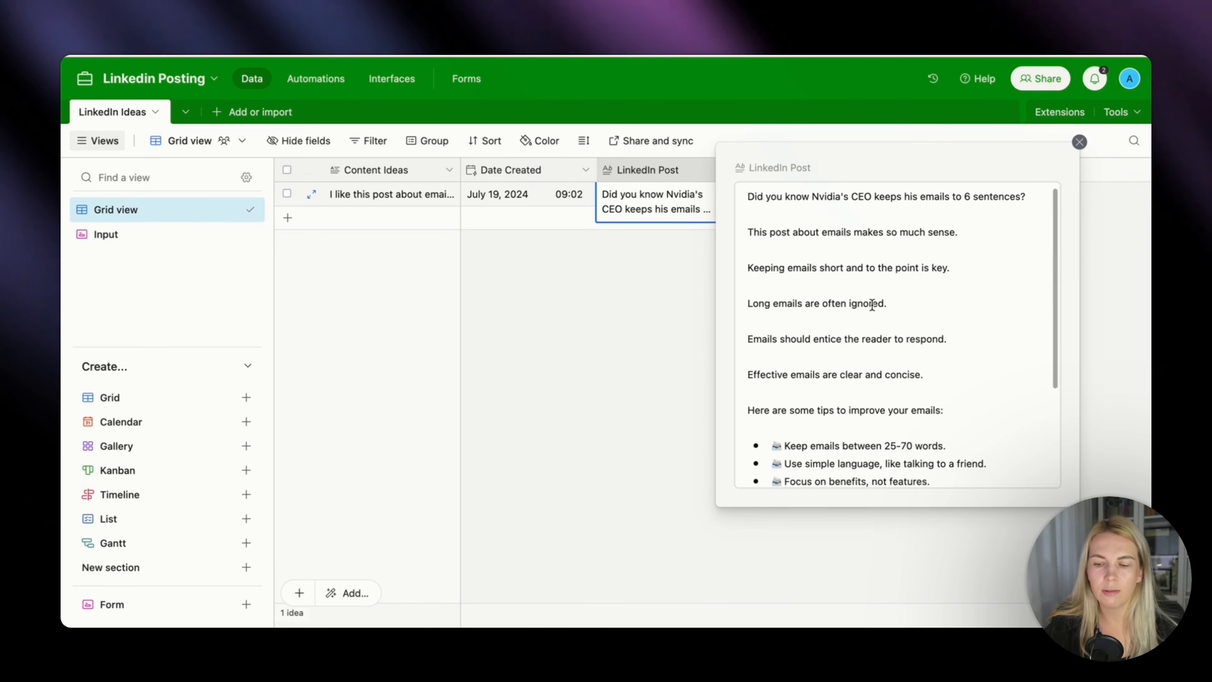
Close the expanded post and create a new automation named Slack in the Linkedin Posting base.
{"action": "left_click", "coordinate": [662, 438]}
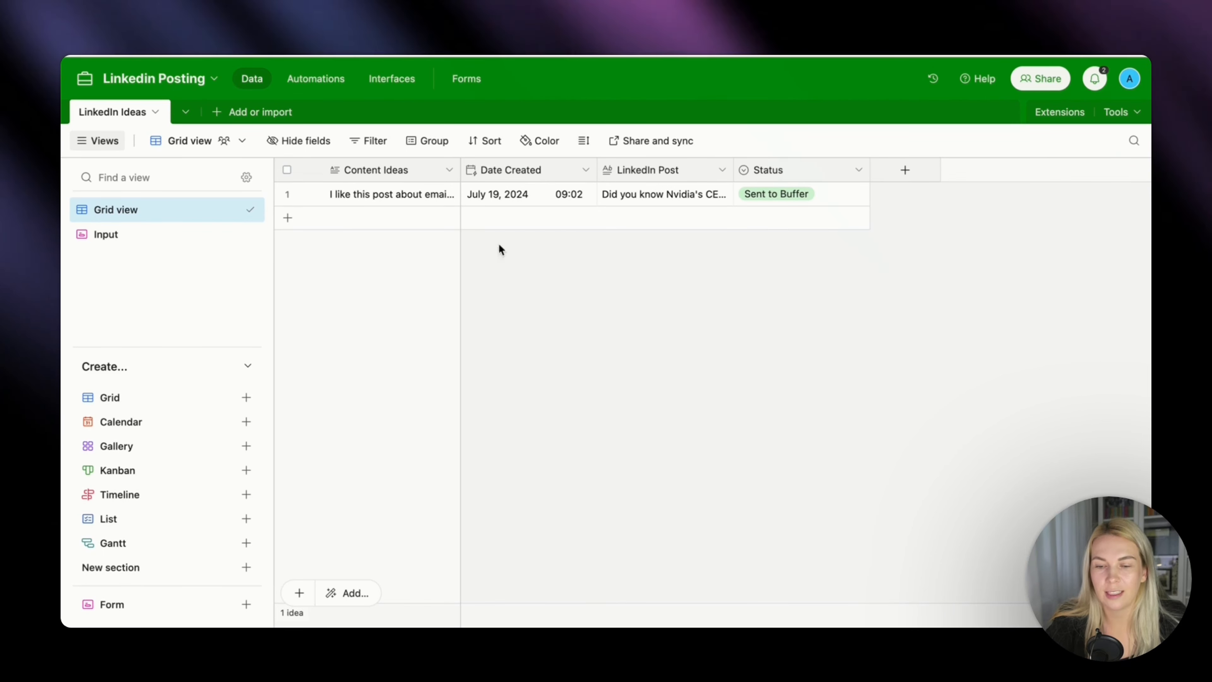
{"action": "left_click", "coordinate": [316, 89]}
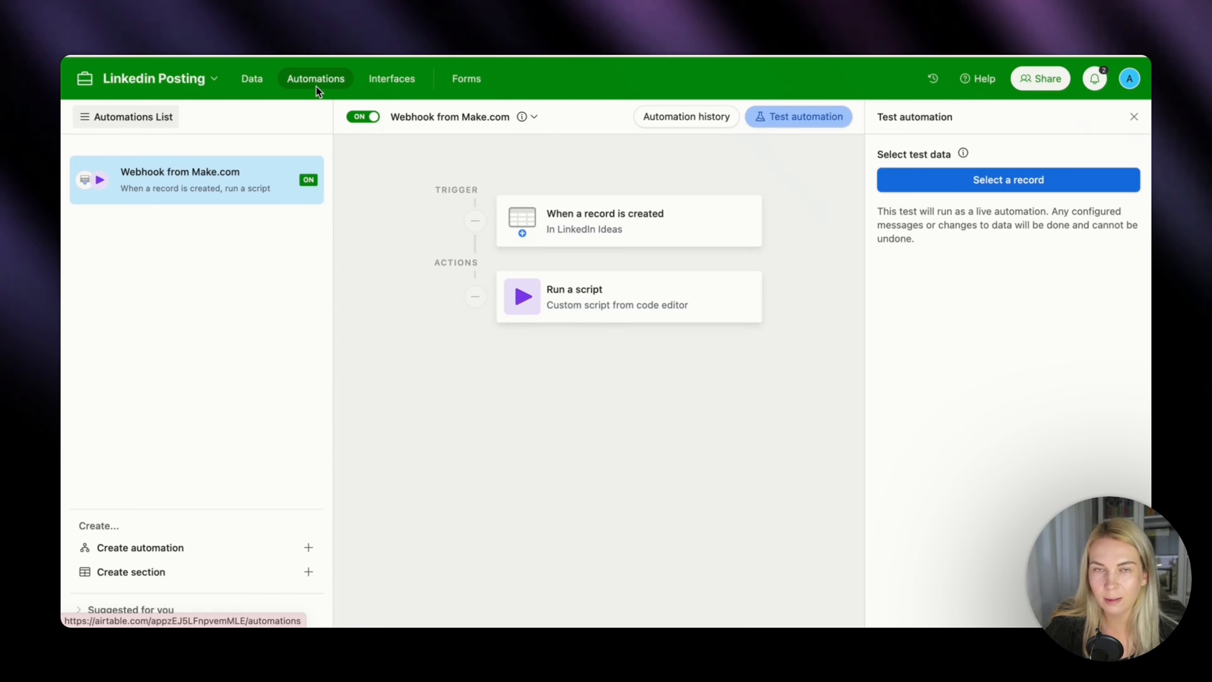
{"action": "left_click", "coordinate": [172, 547]}
{"action": "type", "text": "Slack"}
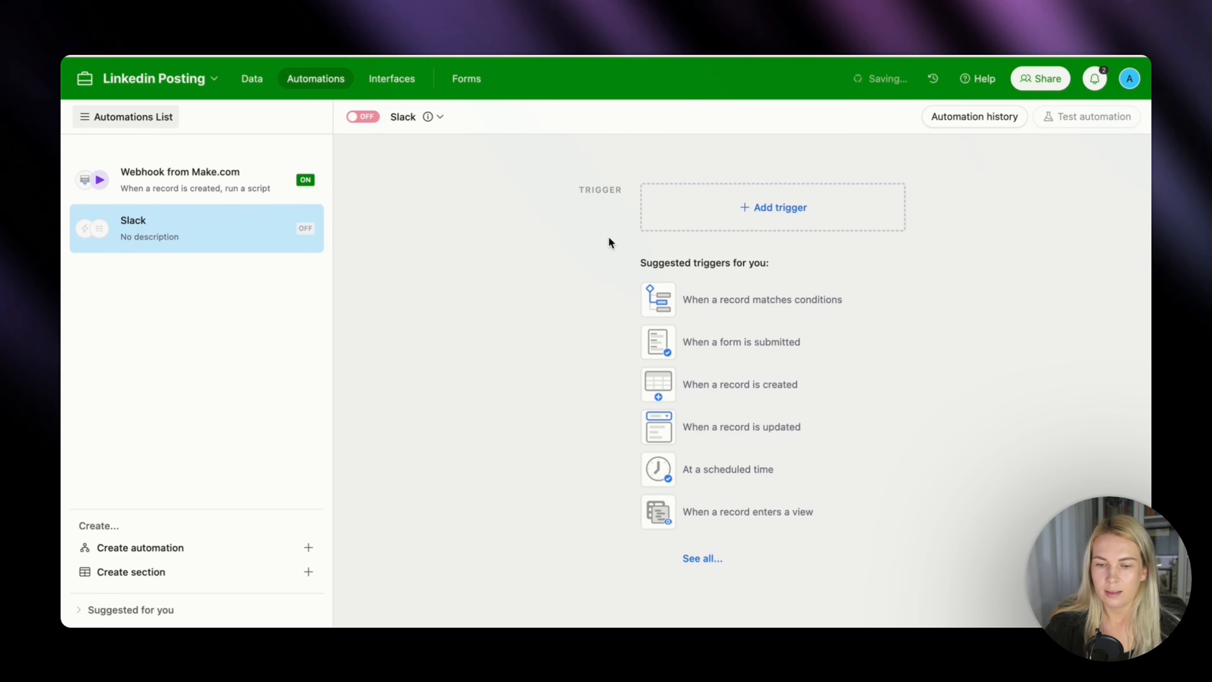
Give the Slack automation a When a record matches conditions trigger on the LinkedIn Ideas table.
{"action": "left_click", "coordinate": [727, 292]}
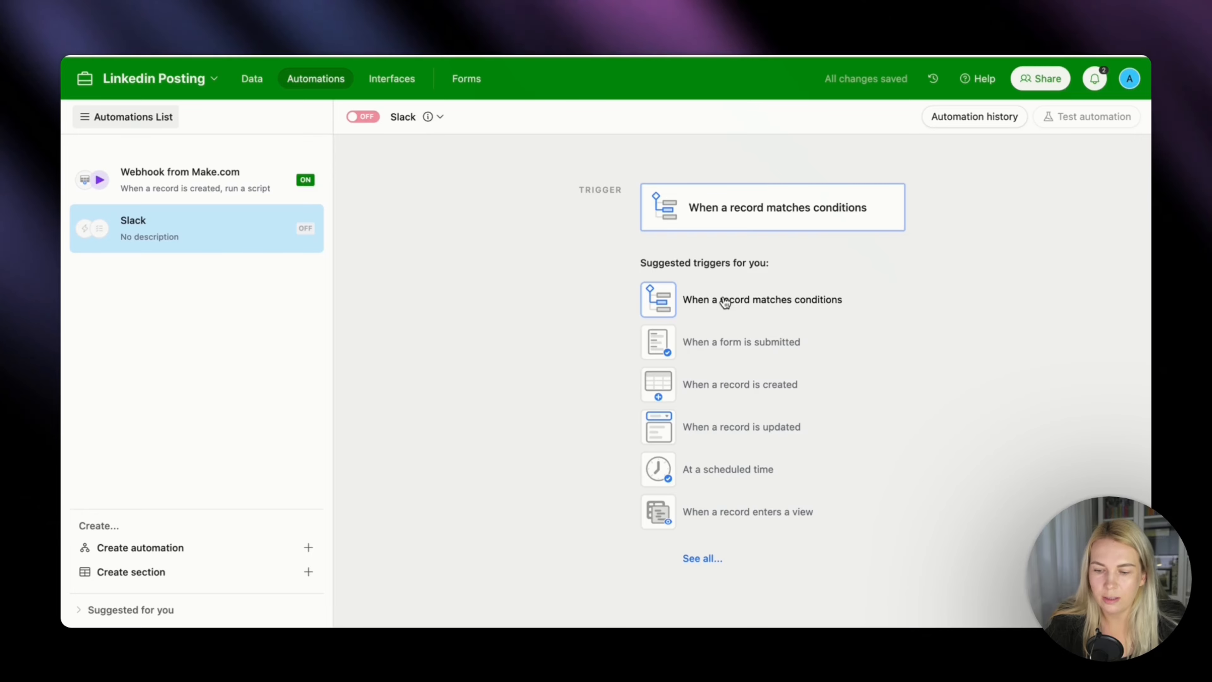
{"action": "left_click", "coordinate": [724, 301]}
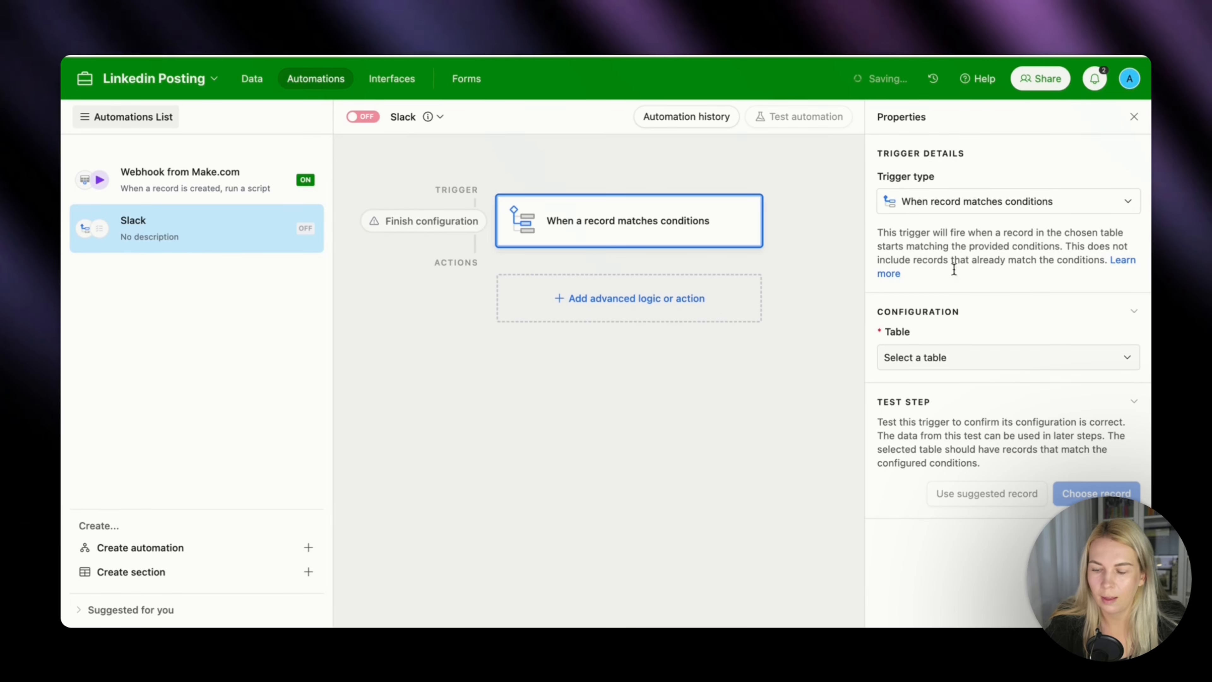
{"action": "left_click", "coordinate": [936, 358]}
{"action": "left_click", "coordinate": [921, 412]}
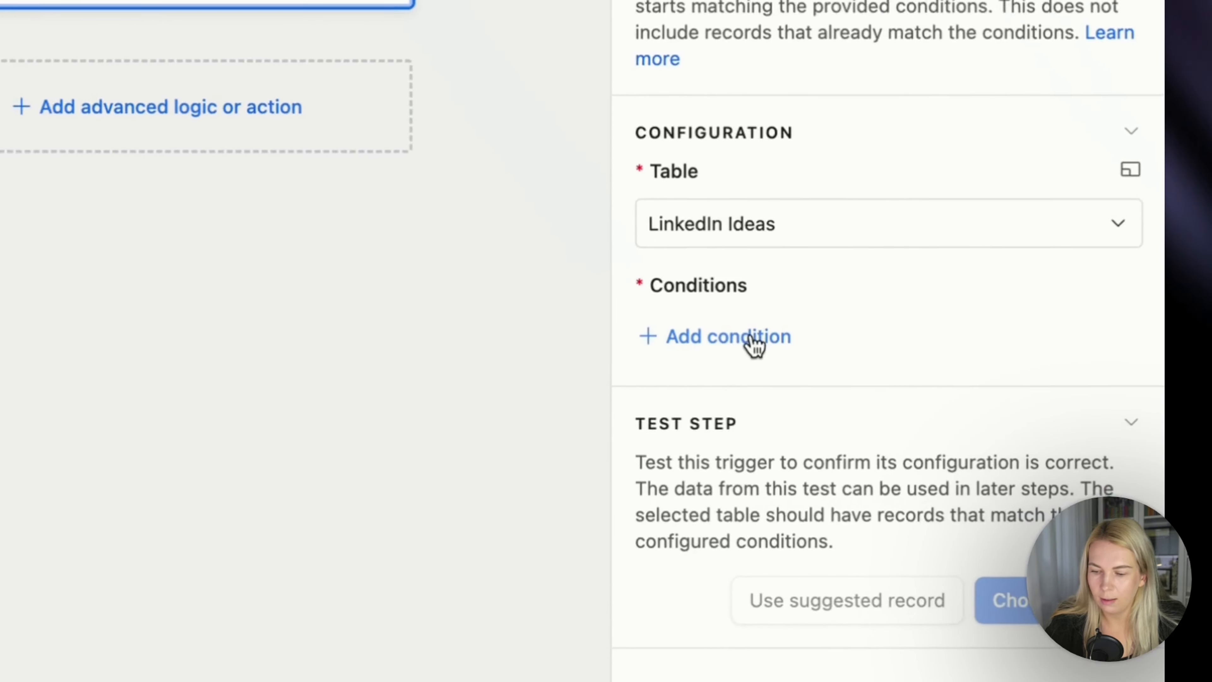
Add the trigger condition Status is Sent to Buffer and test the trigger with the existing idea record about emails.
{"action": "left_click", "coordinate": [730, 330]}
{"action": "left_click", "coordinate": [835, 333]}
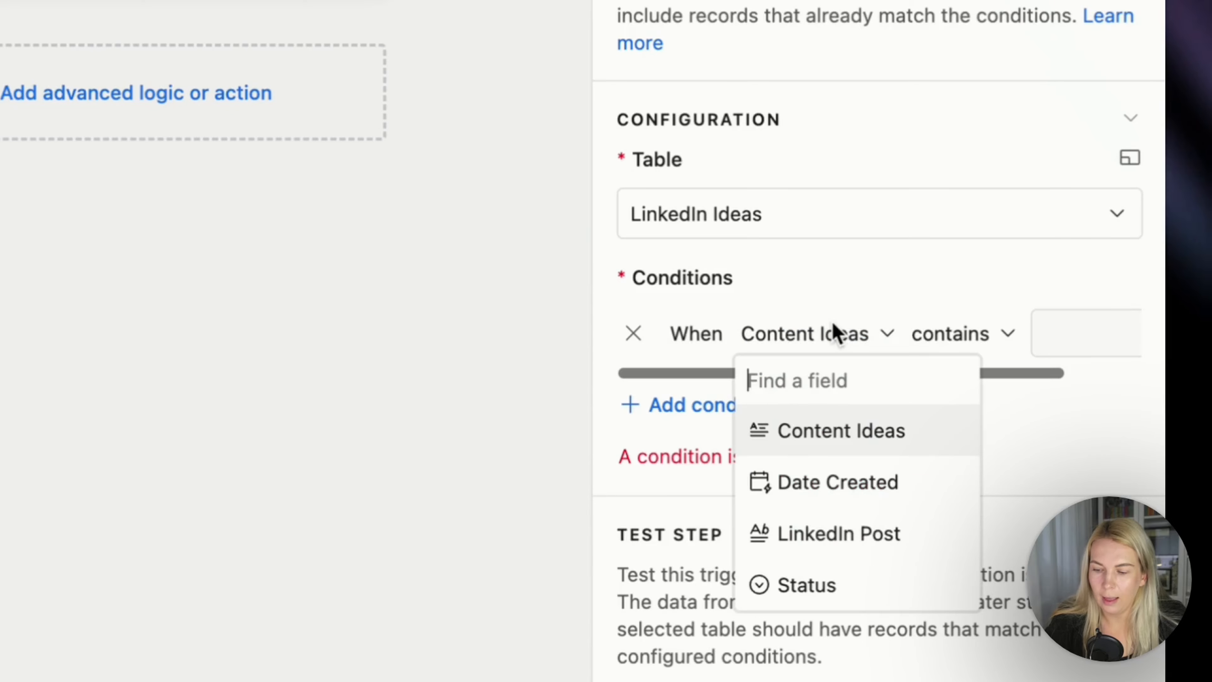
{"action": "left_click", "coordinate": [828, 582]}
{"action": "left_click", "coordinate": [1001, 340]}
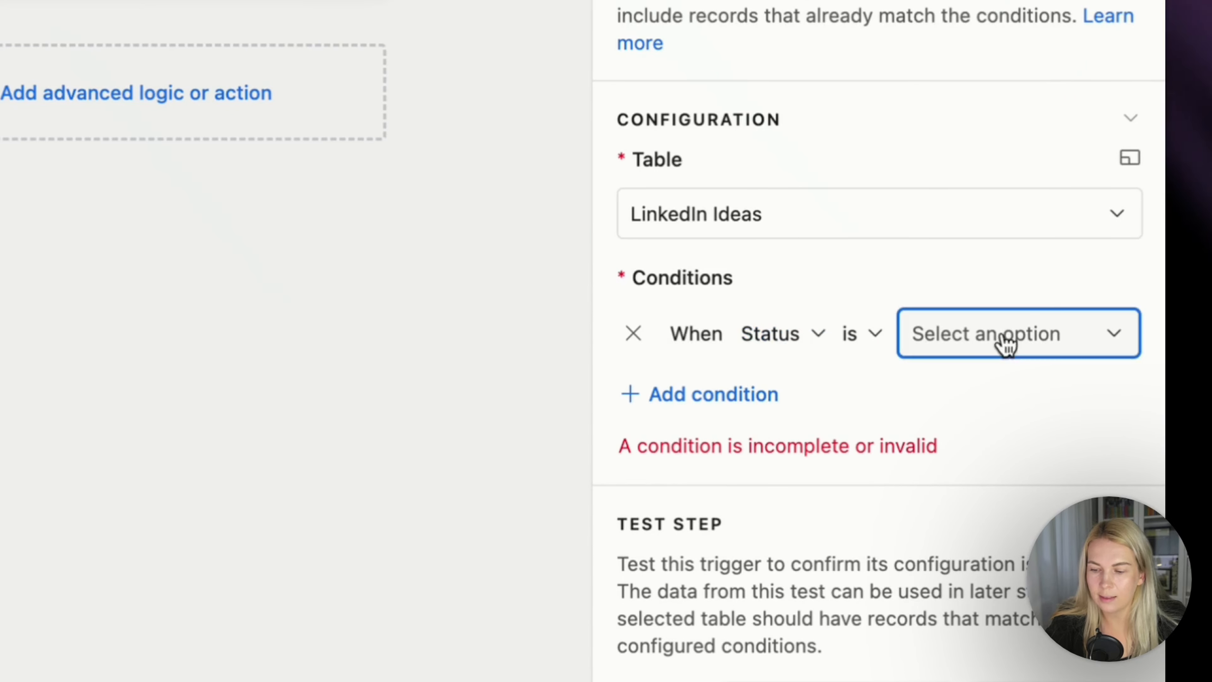
{"action": "left_click", "coordinate": [1002, 507]}
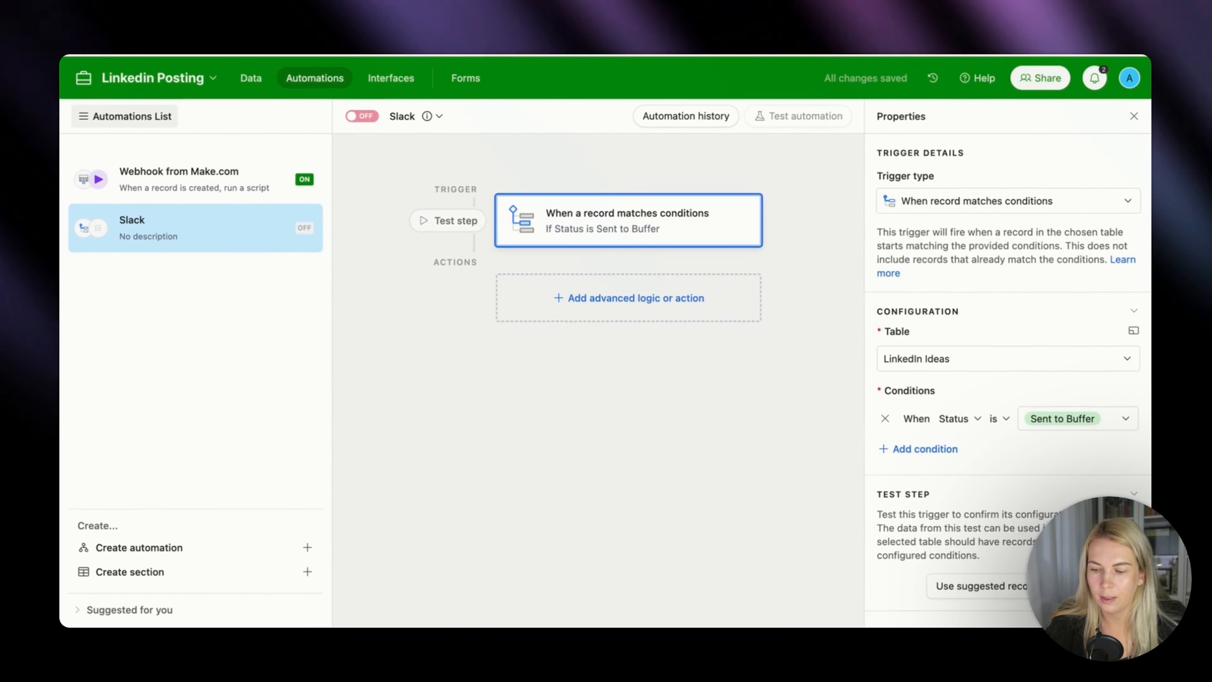
{"action": "left_click", "coordinate": [1091, 585]}
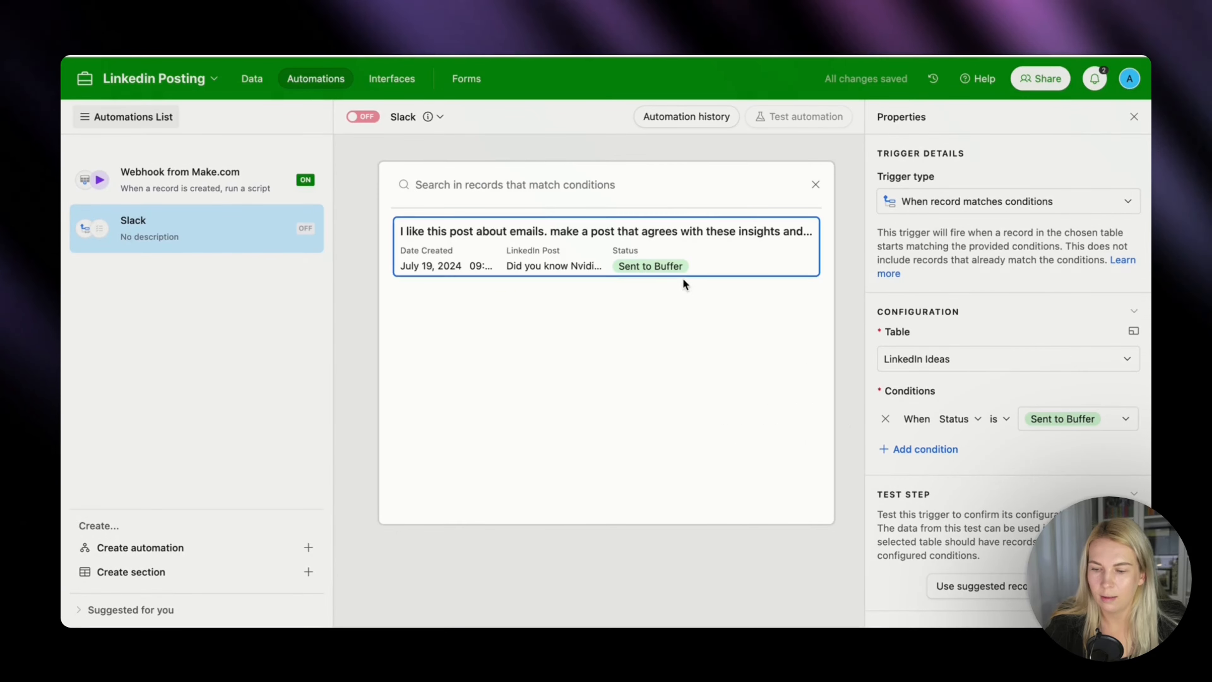
{"action": "left_click", "coordinate": [680, 242]}
Add a Slack Send message action after the trigger.
{"action": "left_click", "coordinate": [644, 309]}
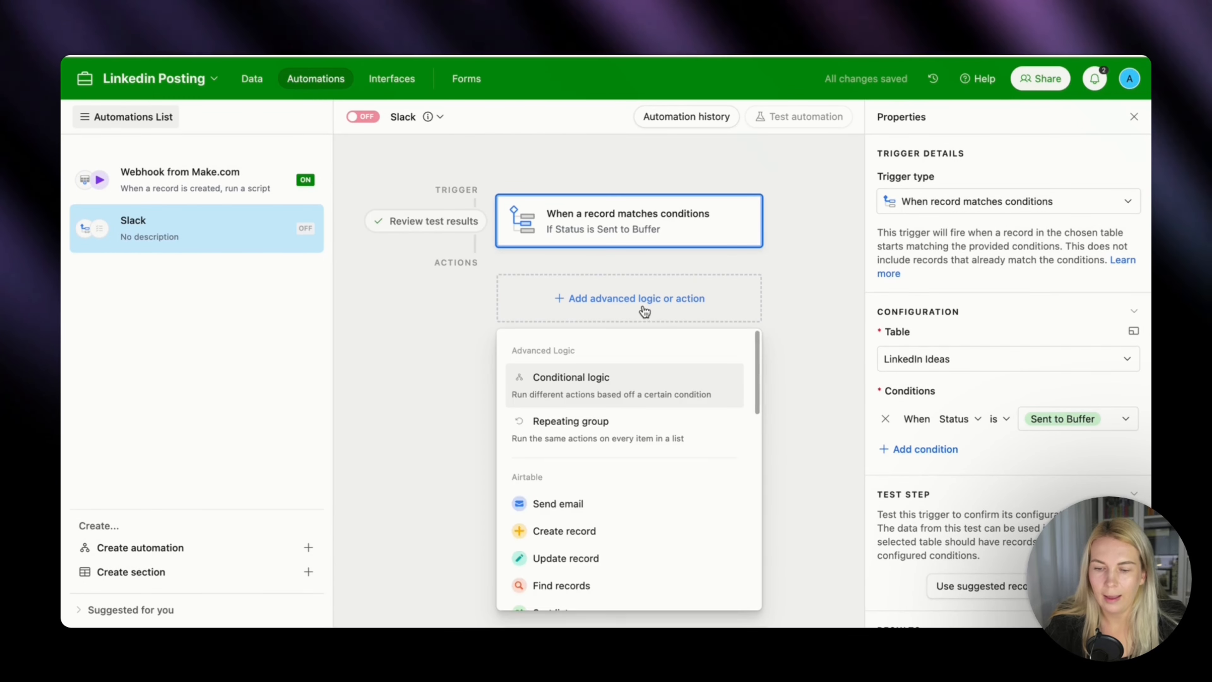
{"action": "scroll", "coordinate": [607, 481], "scroll_direction": "down", "scroll_amount": 3}
{"action": "scroll", "coordinate": [608, 486], "scroll_direction": "down", "scroll_amount": 3}
{"action": "mouse_move", "coordinate": [581, 505]}
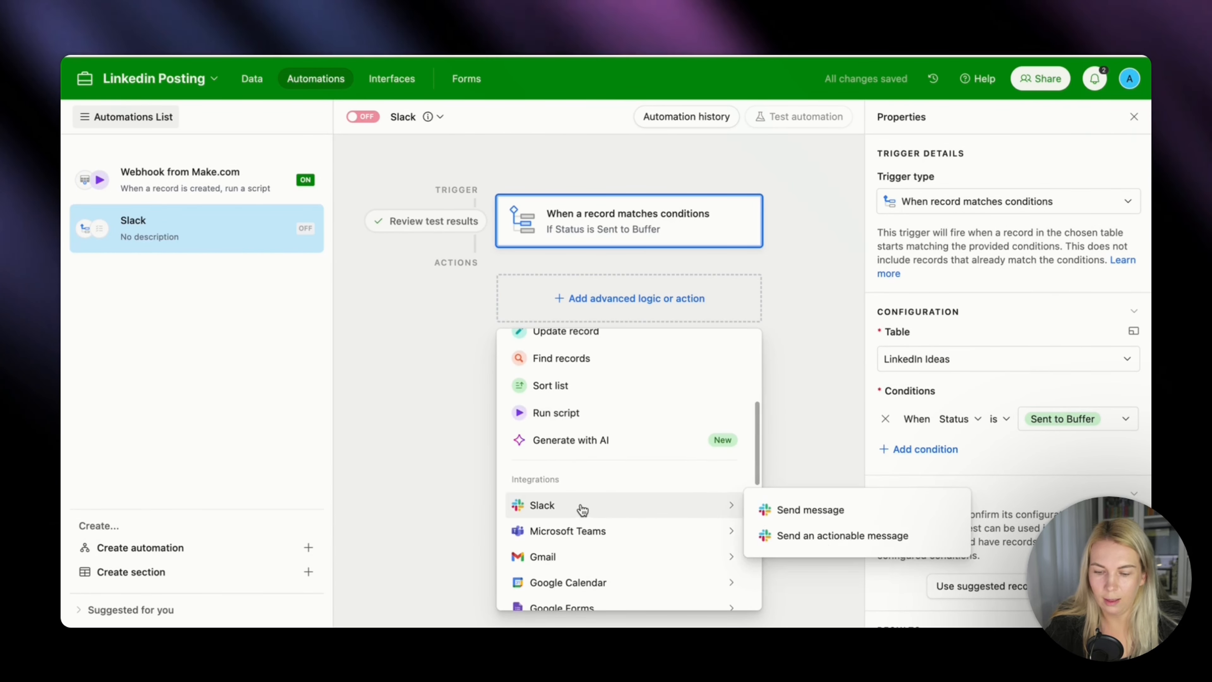
{"action": "left_click", "coordinate": [800, 507]}
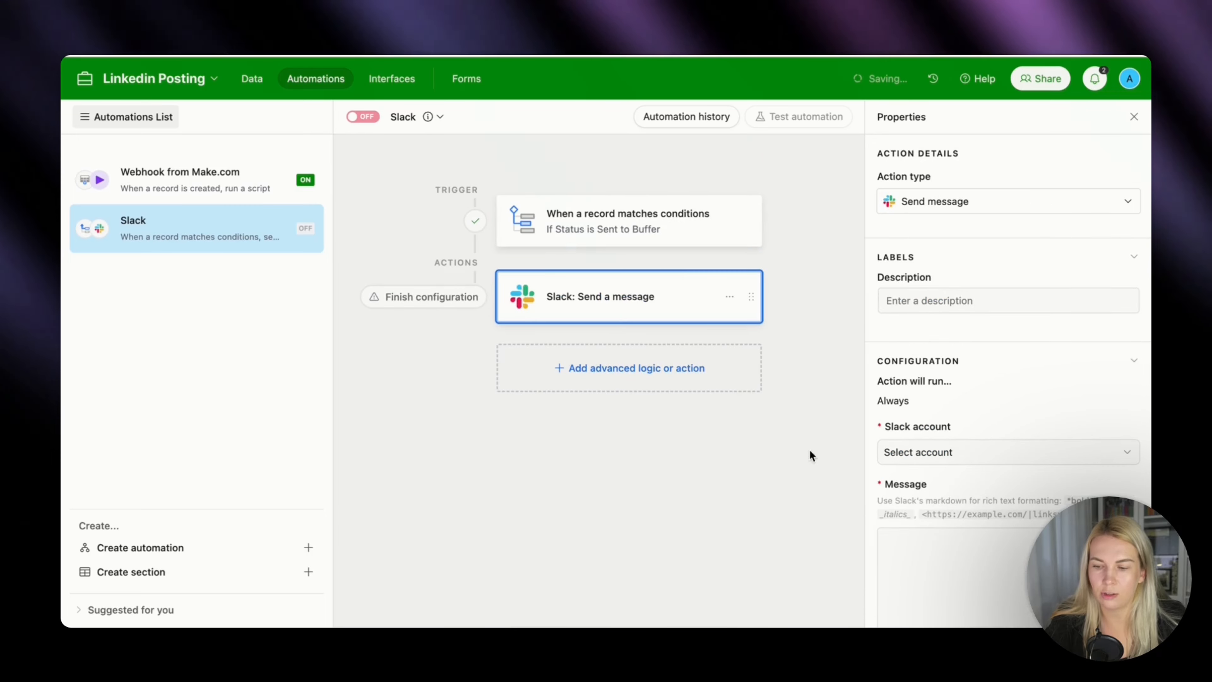
Set the Slack action to use the Blessed Pirate account and post in the action-needed channel.
{"action": "left_click", "coordinate": [940, 449]}
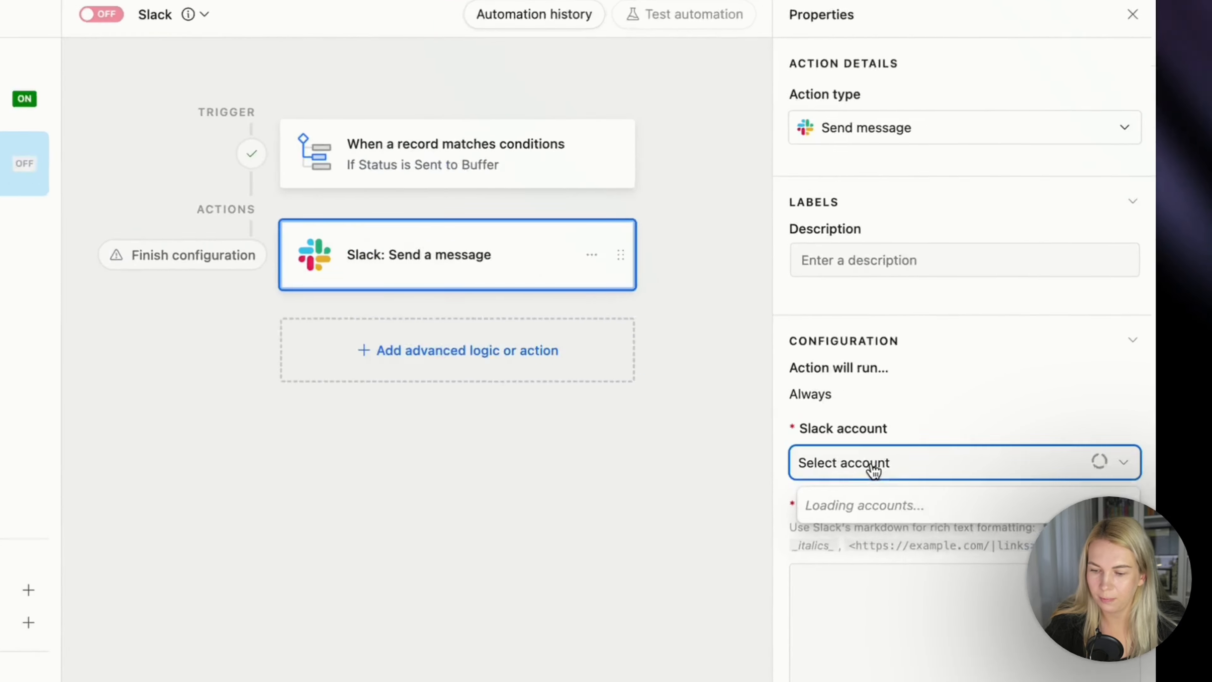
{"action": "left_click", "coordinate": [1037, 514]}
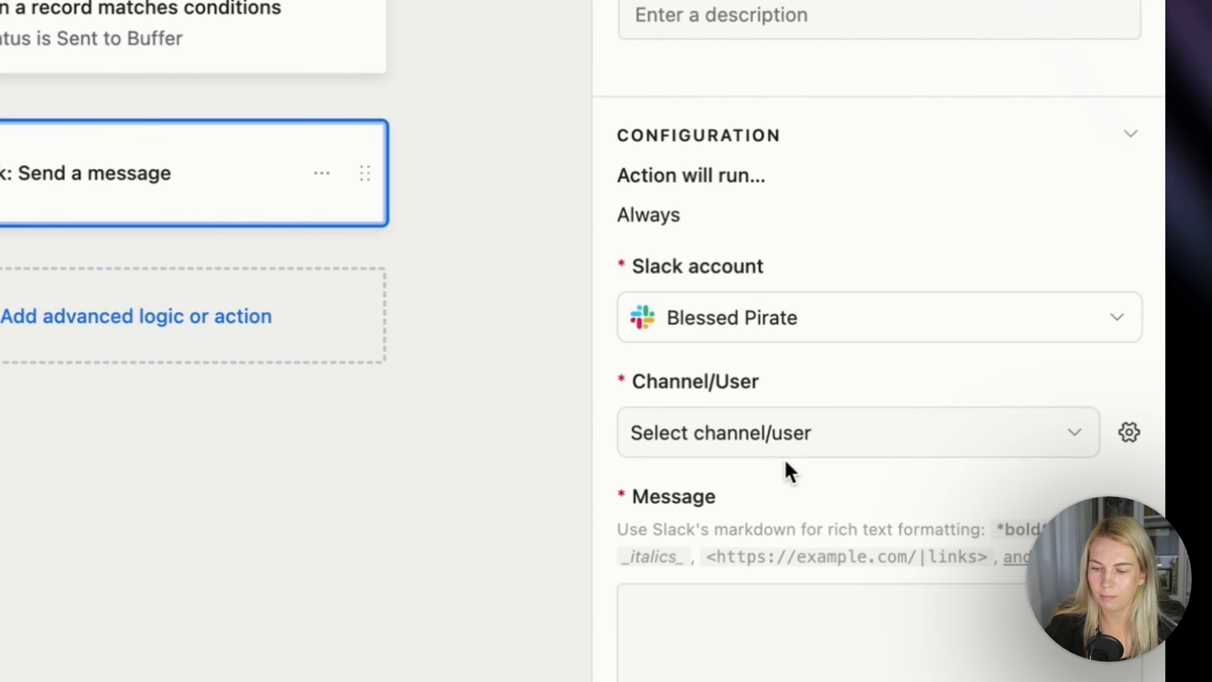
{"action": "left_click", "coordinate": [806, 436]}
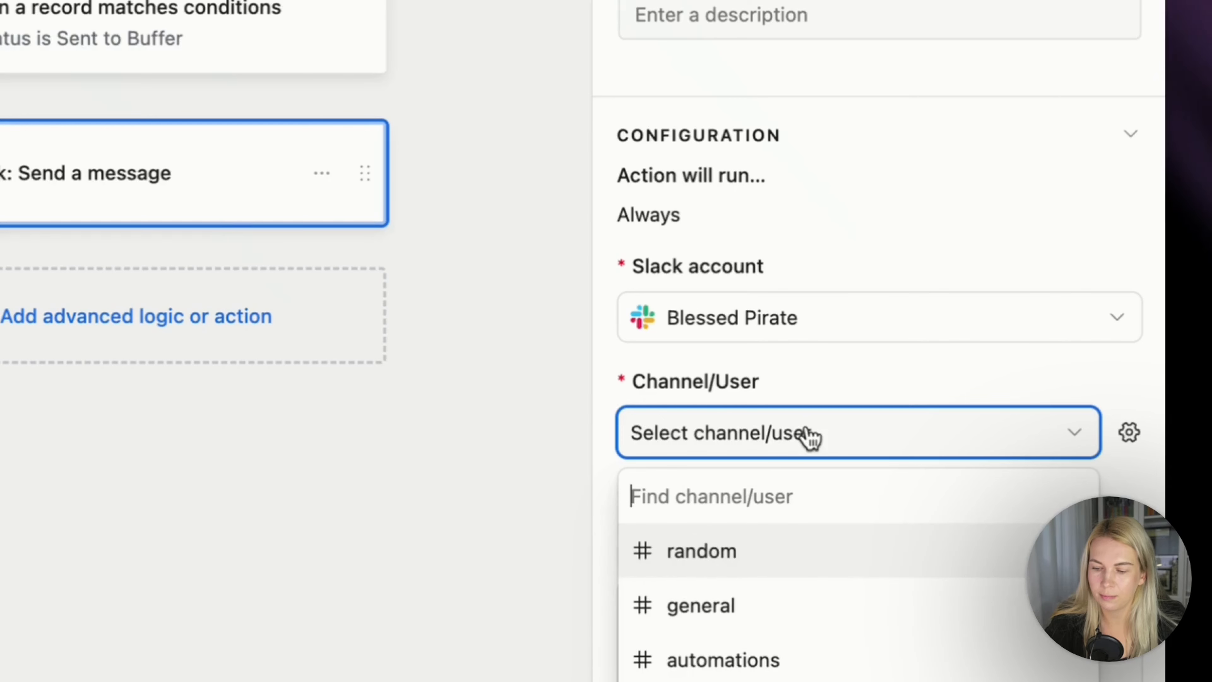
{"action": "left_click", "coordinate": [774, 681]}
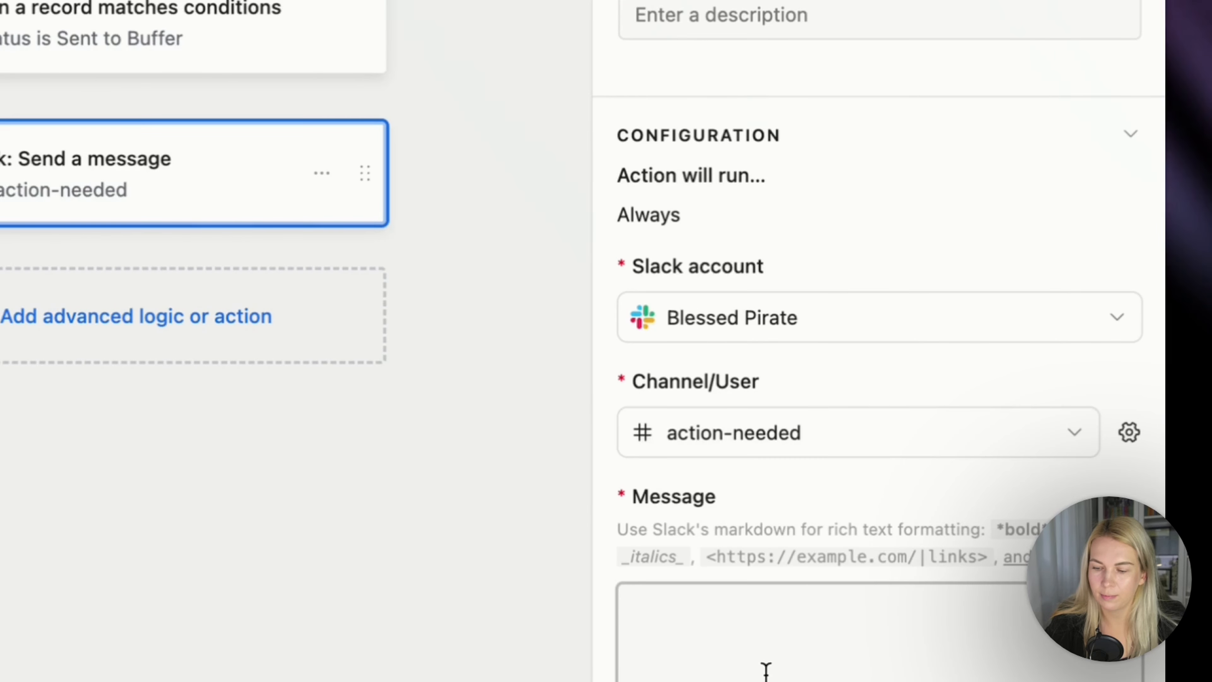
{"action": "scroll", "coordinate": [766, 669], "scroll_direction": "down", "scroll_amount": 10}
{"action": "scroll", "coordinate": [766, 666], "scroll_direction": "up", "scroll_amount": 2}
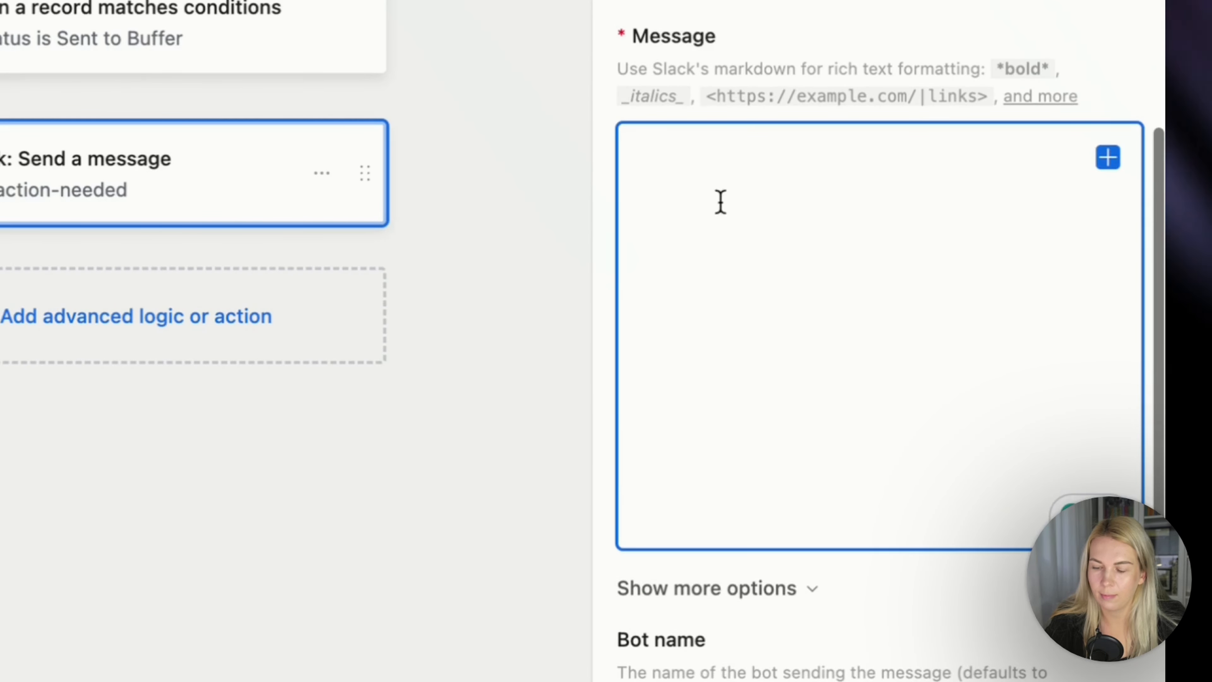
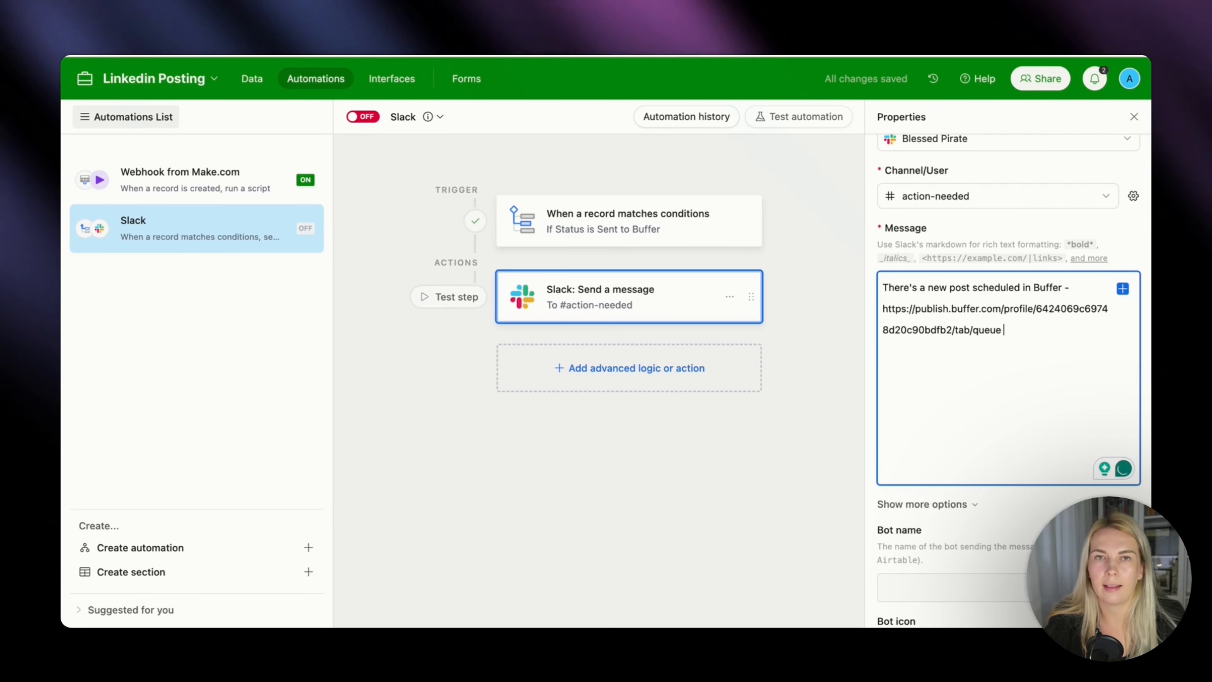
Complete the Slack message with the copied Buffer queue link, a dashed divider line and the trigger record's LinkedIn Post field.
{"action": "key", "text": "Return"}
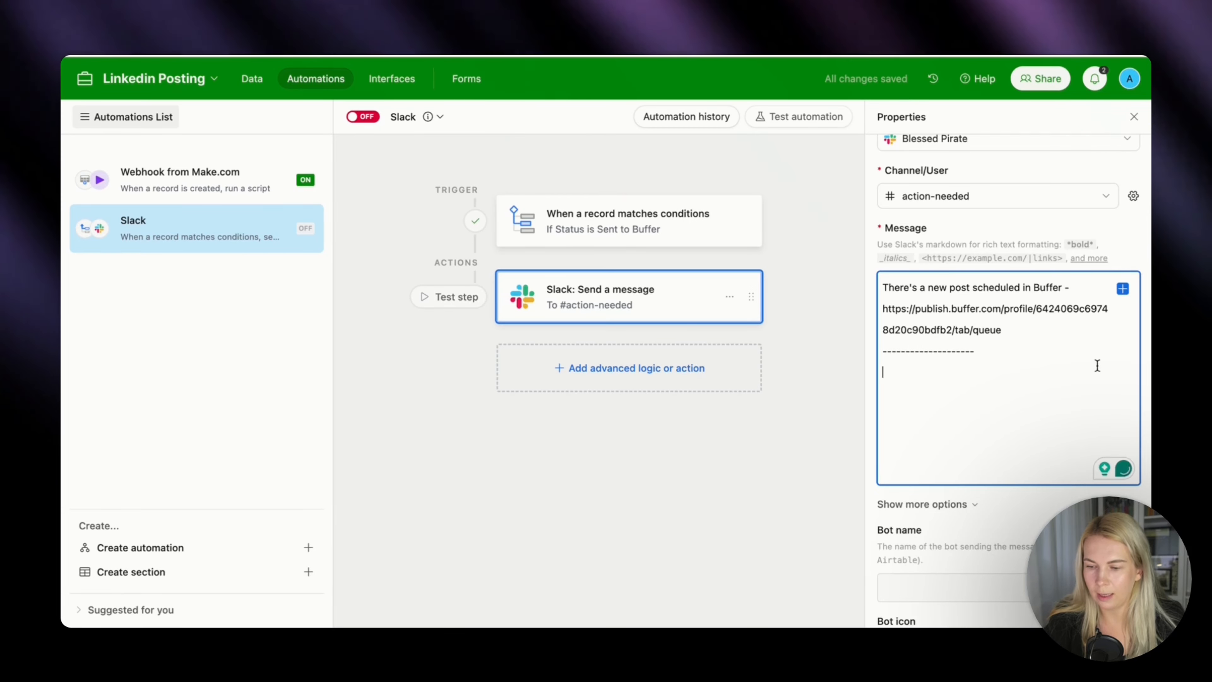
{"action": "left_click", "coordinate": [1122, 289]}
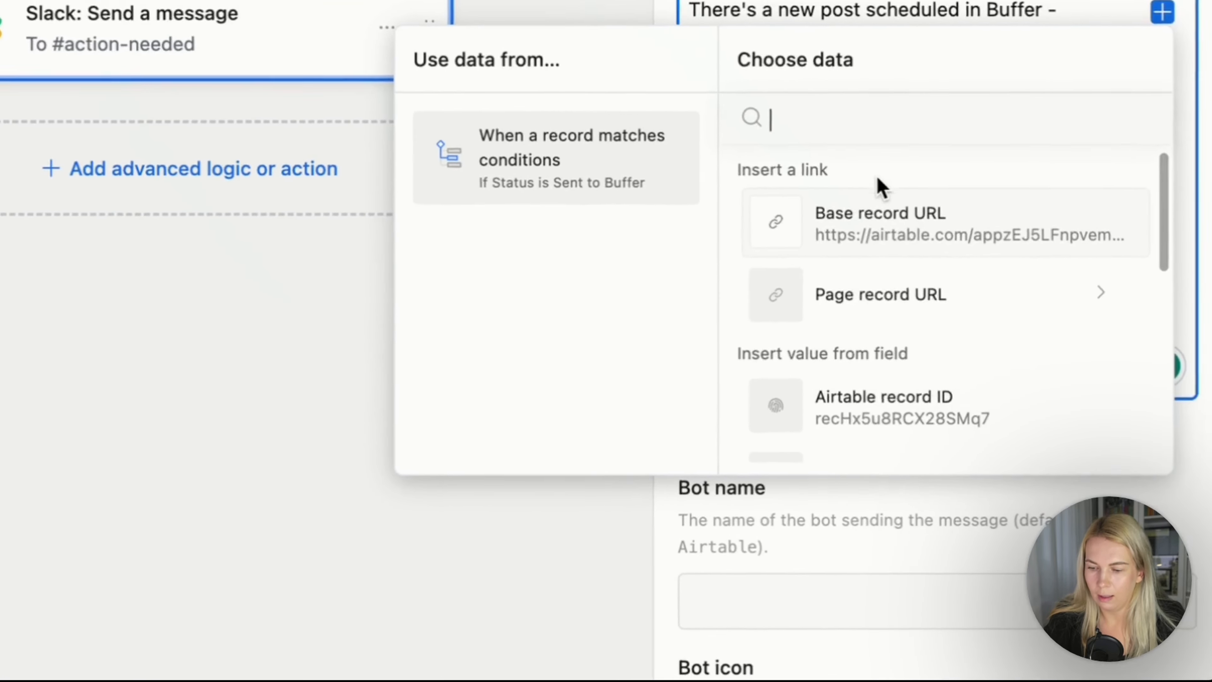
{"action": "scroll", "coordinate": [978, 382], "scroll_direction": "down", "scroll_amount": 3}
{"action": "scroll", "coordinate": [886, 311], "scroll_direction": "down", "scroll_amount": 3}
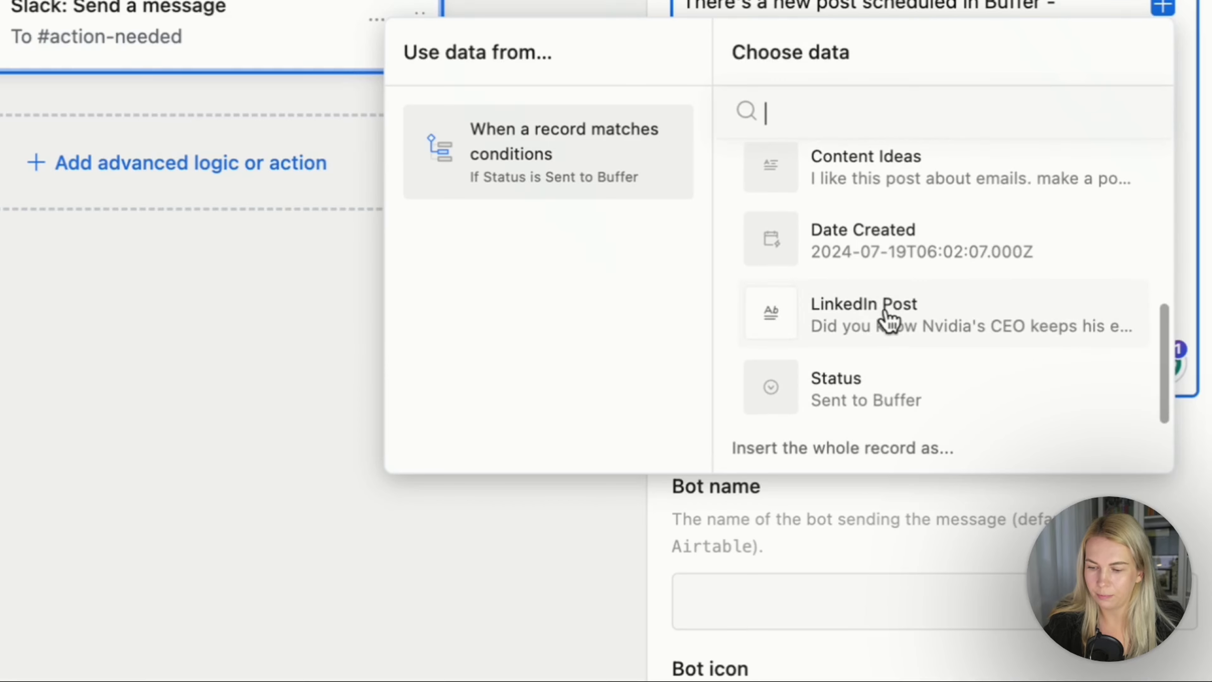
{"action": "left_click", "coordinate": [886, 318]}
Set the bot name of the Slack message action to LinkedIn Bot.
{"action": "scroll", "coordinate": [983, 325], "scroll_direction": "down", "scroll_amount": 4}
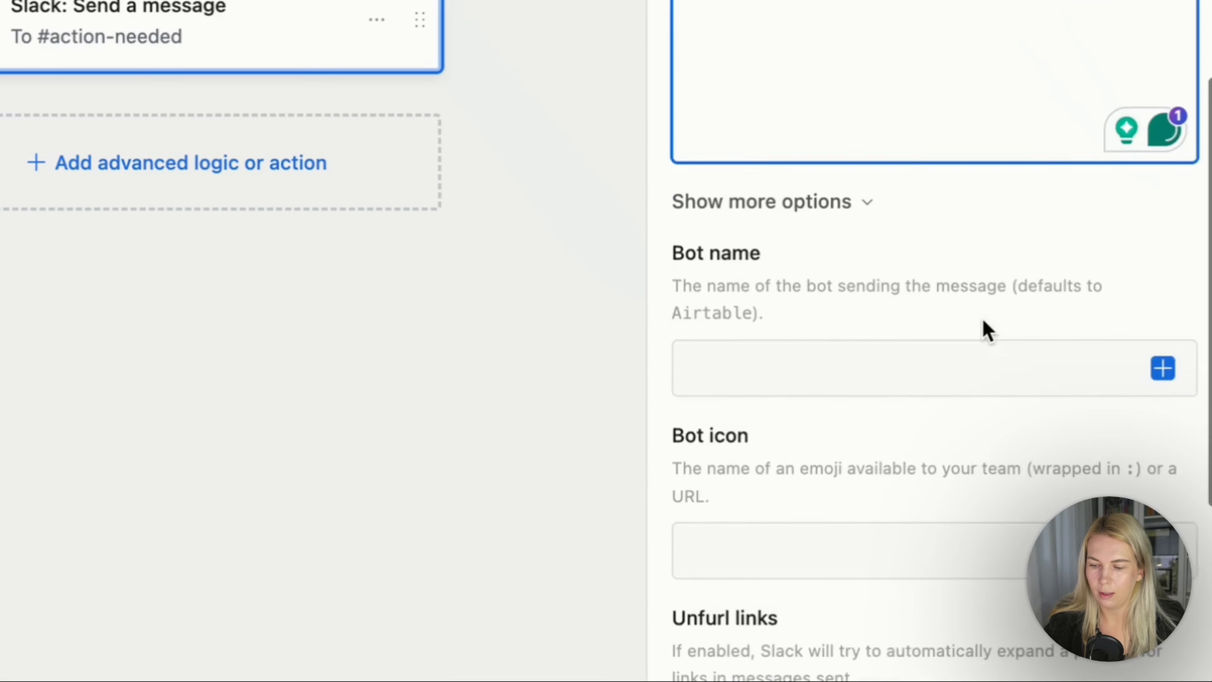
{"action": "left_click", "coordinate": [917, 315]}
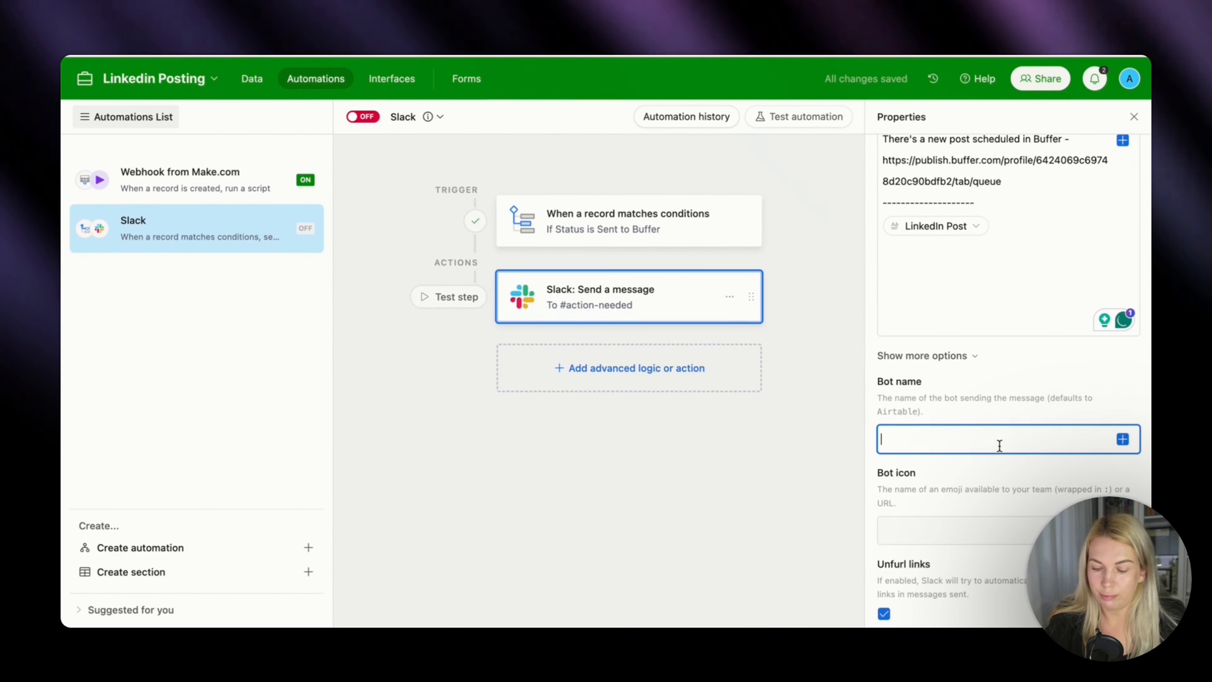
{"action": "type", "text": "Linke"}
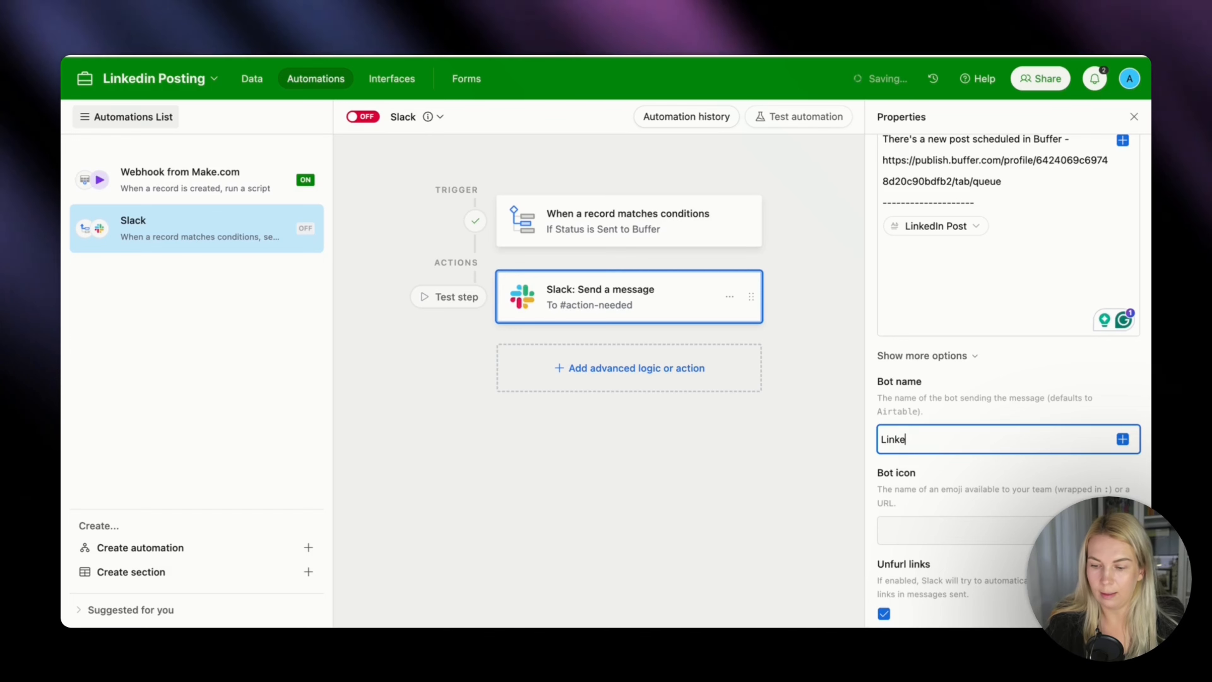
{"action": "type", "text": "dIn Bot"}
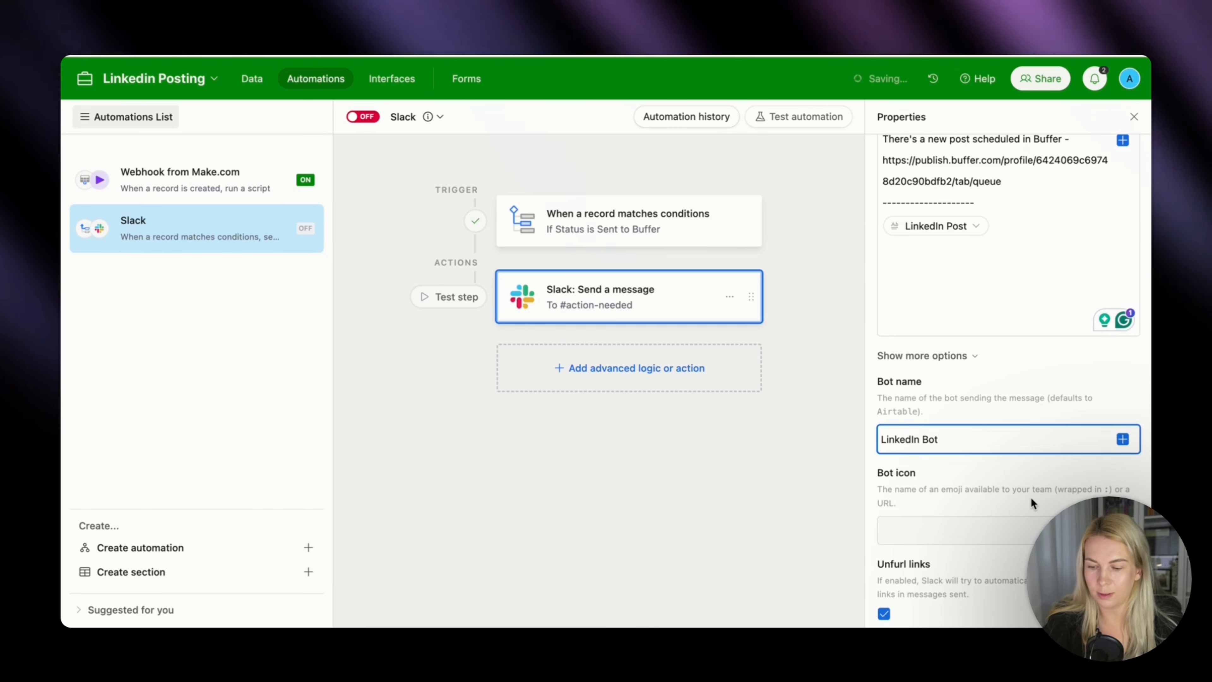
{"action": "scroll", "coordinate": [1031, 498], "scroll_direction": "down", "scroll_amount": 4}
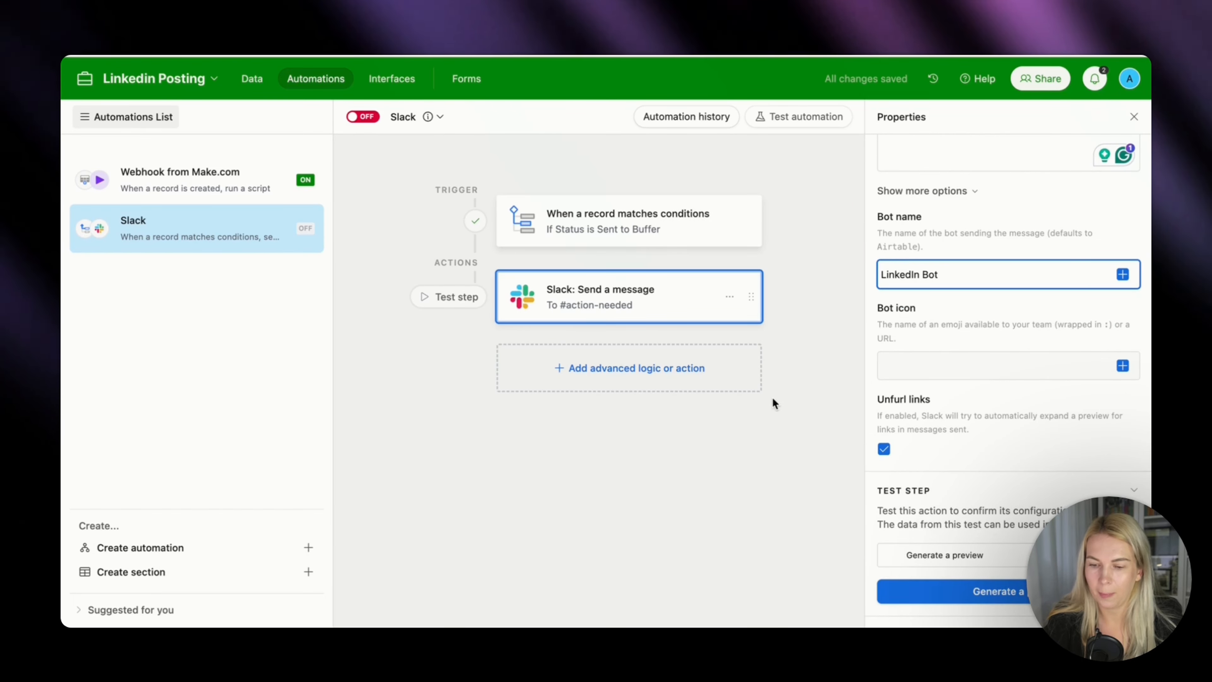
{"action": "left_click", "coordinate": [785, 424]}
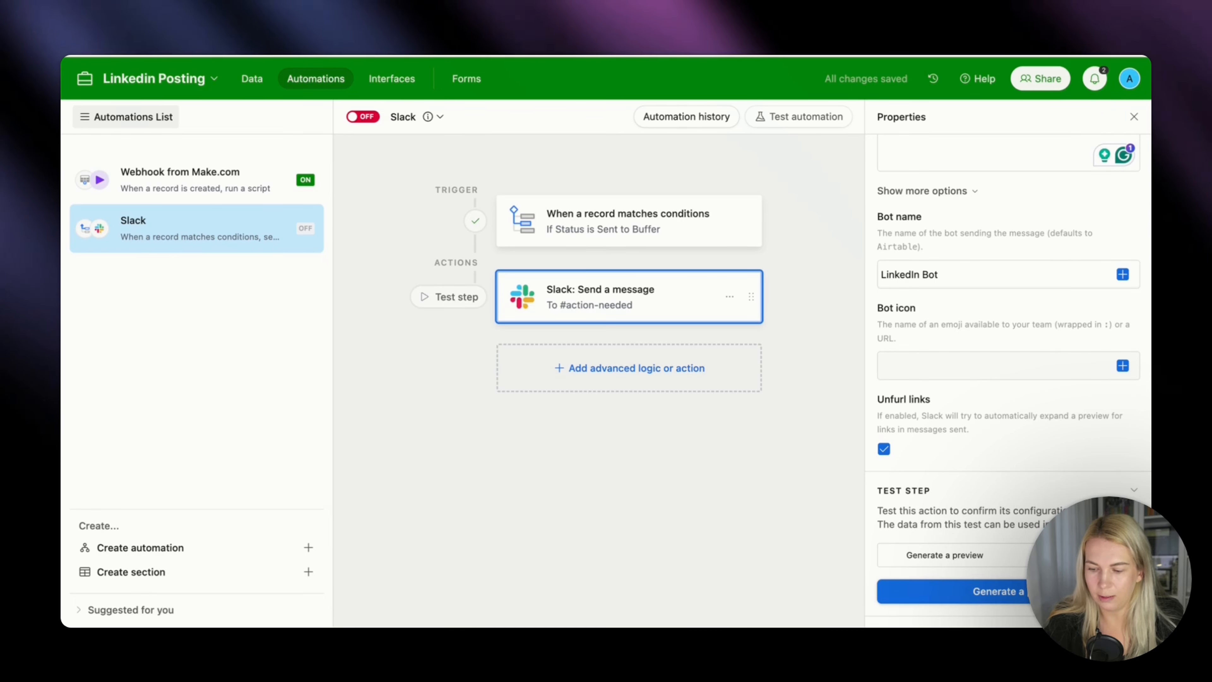
Generate and read through a preview of the Slack message, and turn on the Slack automation.
{"action": "left_click", "coordinate": [1050, 591]}
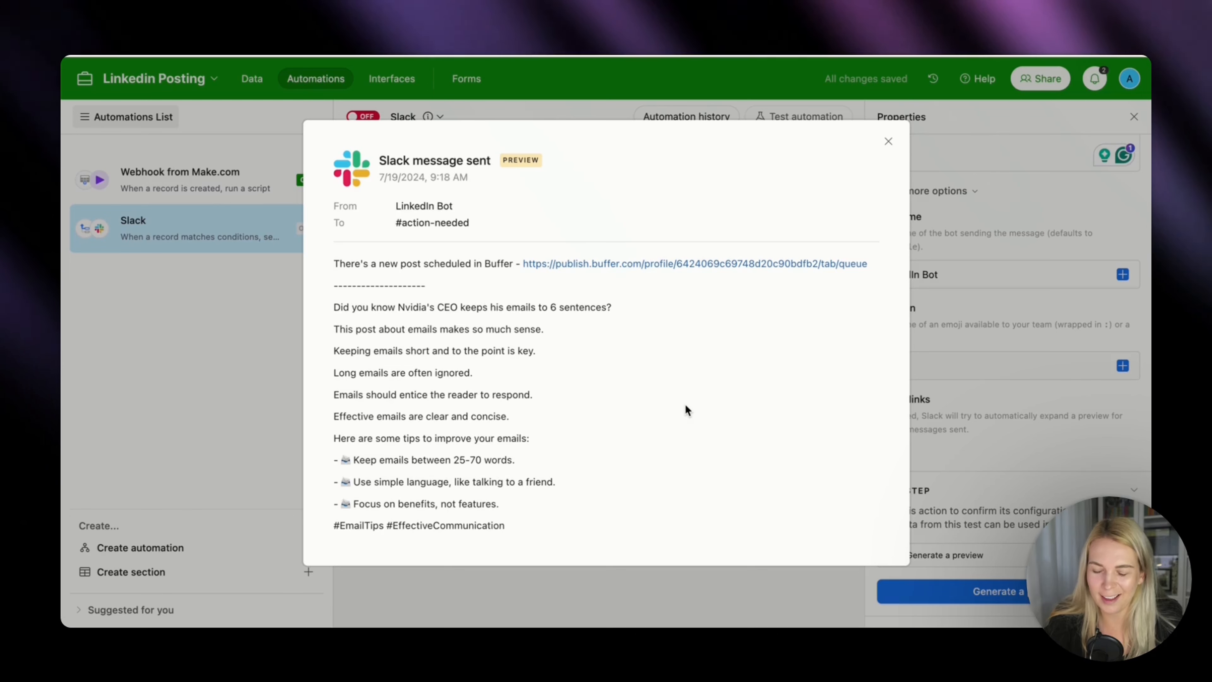
{"action": "scroll", "coordinate": [665, 345], "scroll_direction": "down", "scroll_amount": 2}
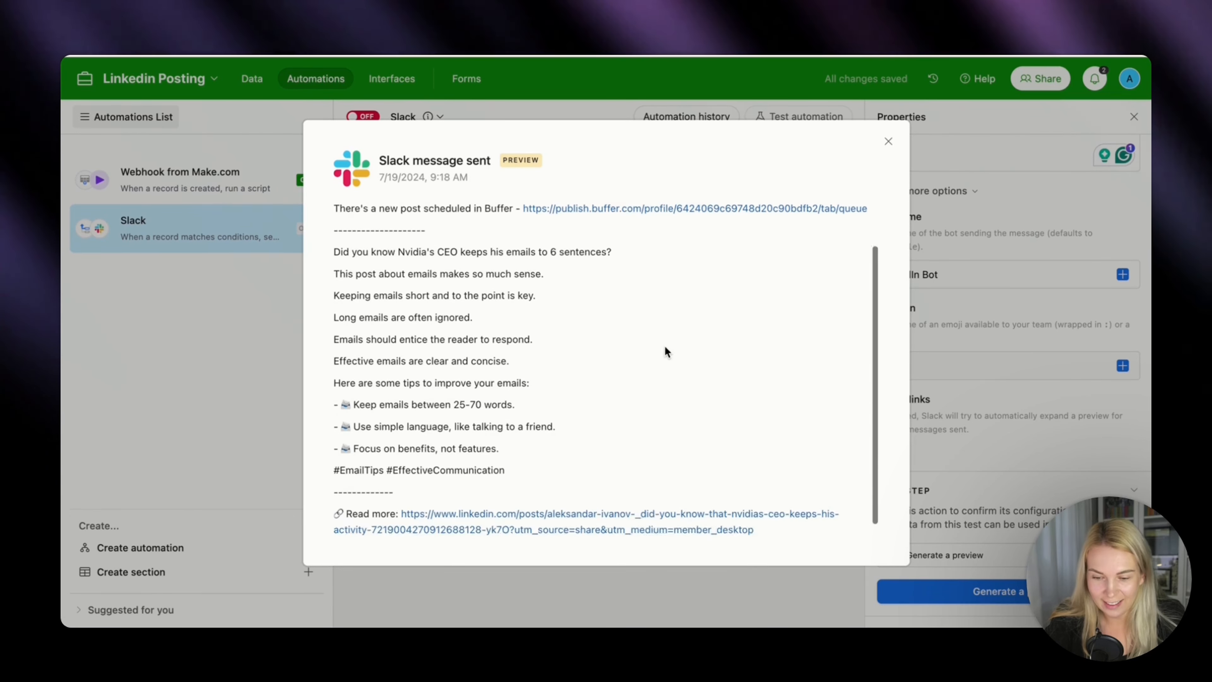
{"action": "scroll", "coordinate": [587, 448], "scroll_direction": "up", "scroll_amount": 2}
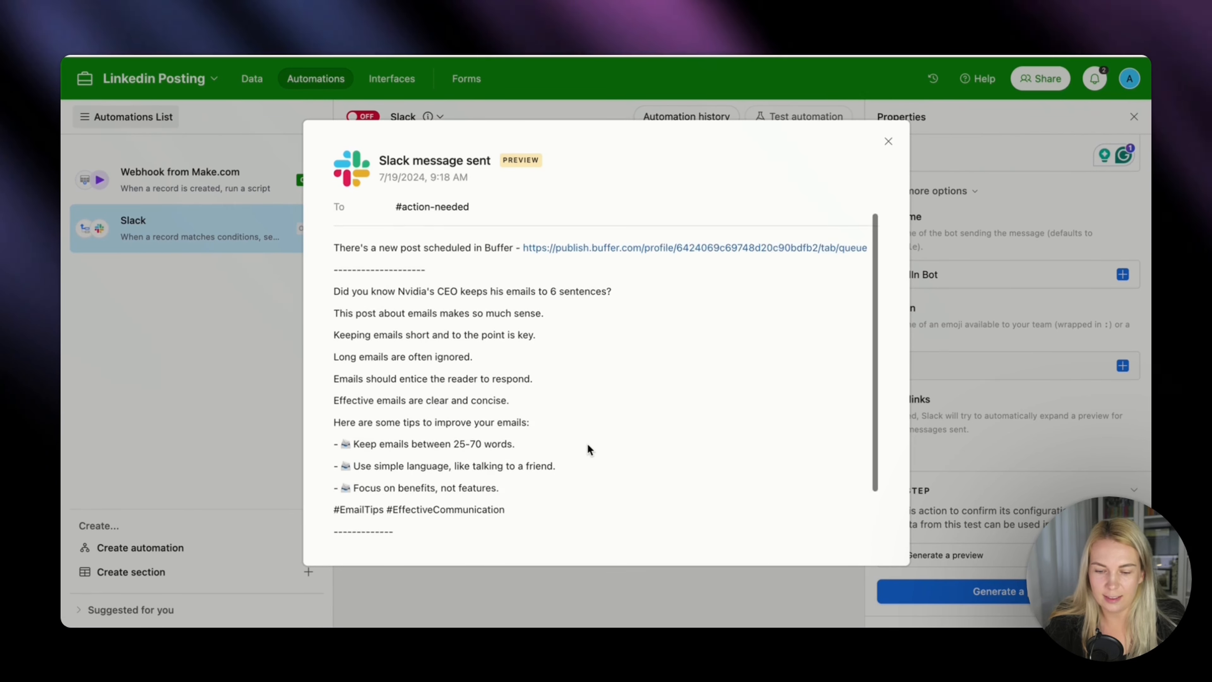
{"action": "scroll", "coordinate": [587, 449], "scroll_direction": "down", "scroll_amount": 2}
{"action": "scroll", "coordinate": [587, 443], "scroll_direction": "up", "scroll_amount": 5}
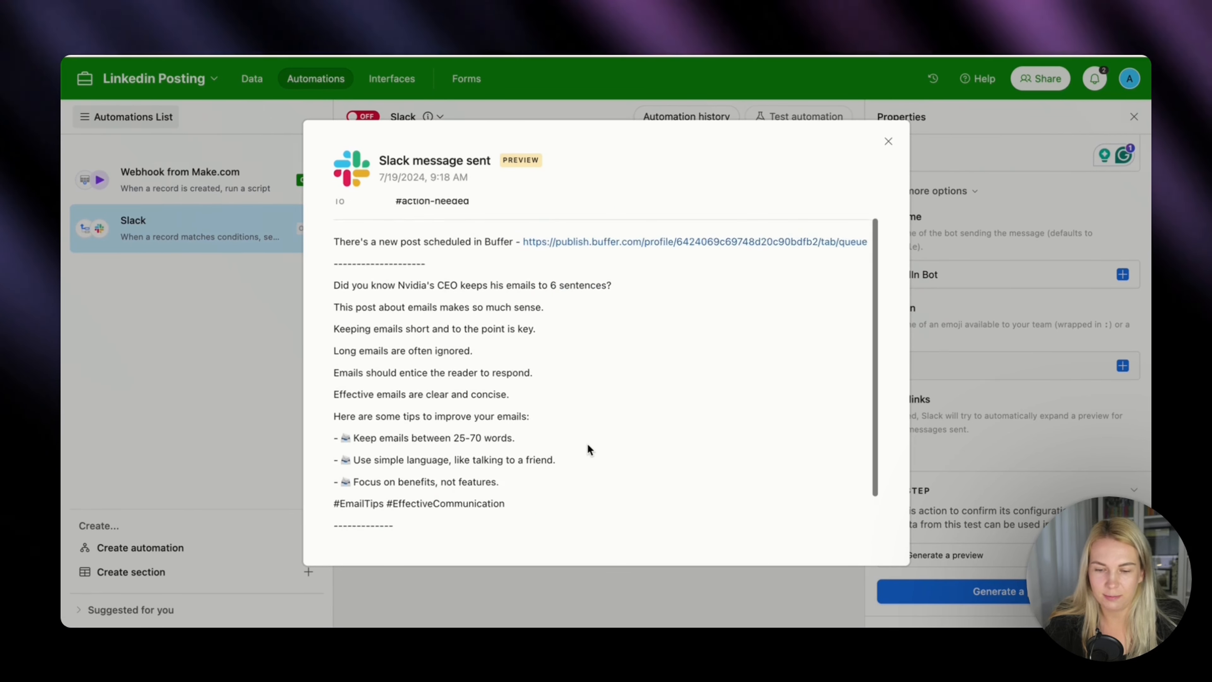
{"action": "left_click", "coordinate": [597, 591]}
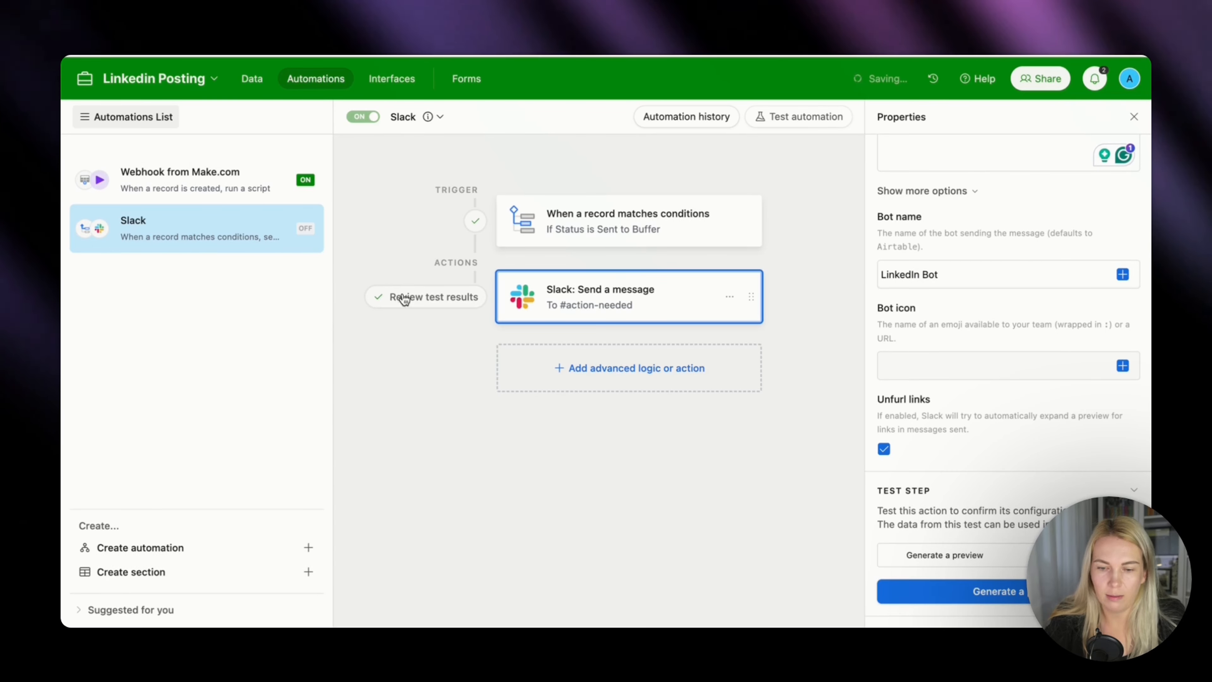
Switch to Slack, review the earlier Buffer post notifications in the action-needed channel, and return to the LinkedIn Ideas table.
{"action": "left_click", "coordinate": [253, 80]}
{"action": "mouse_move", "coordinate": [684, 623]}
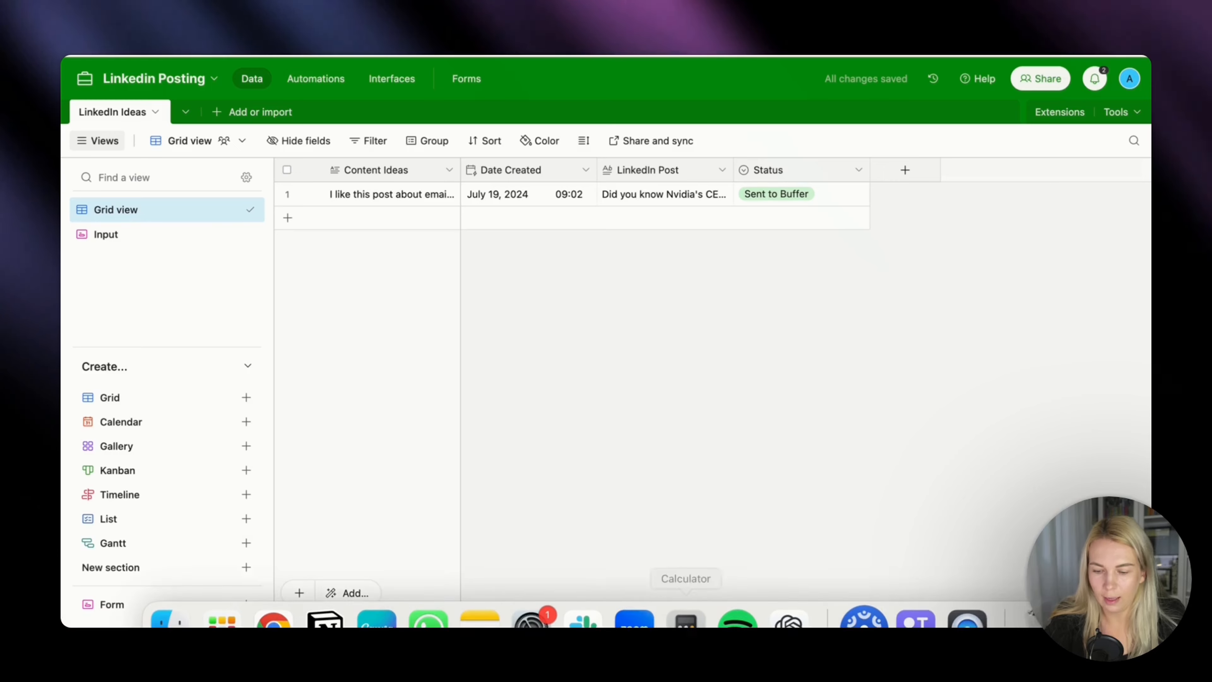
{"action": "left_click", "coordinate": [590, 602]}
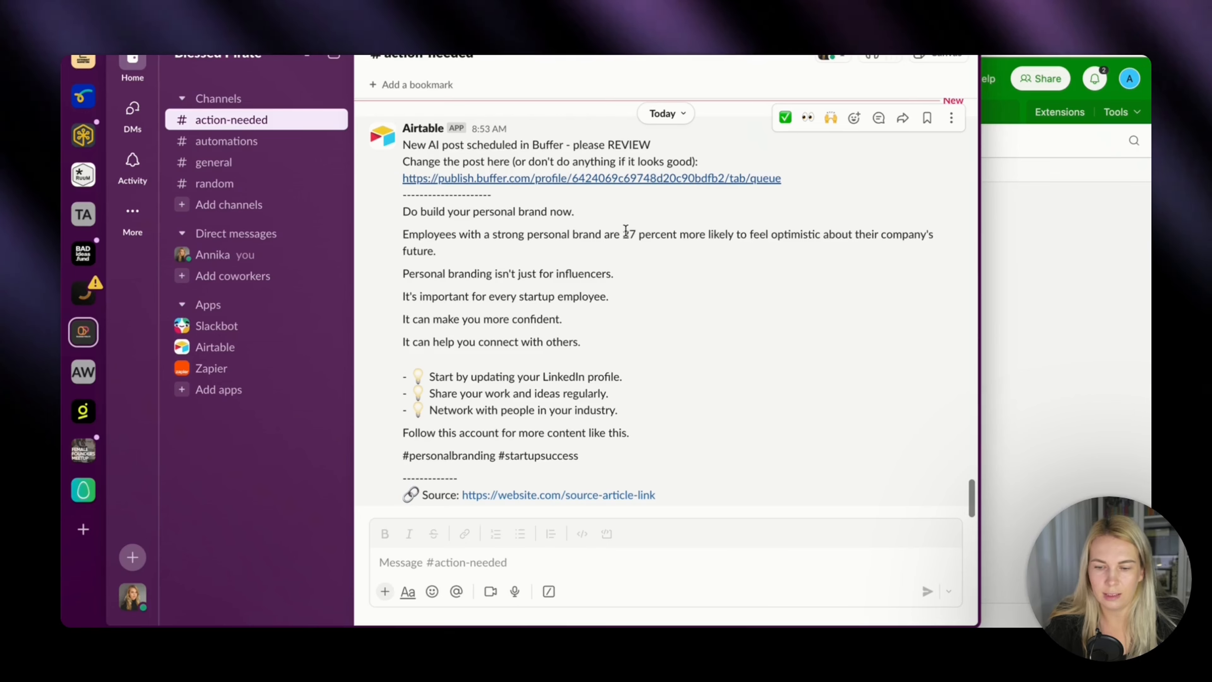
{"action": "scroll", "coordinate": [611, 253], "scroll_direction": "up", "scroll_amount": 3}
{"action": "scroll", "coordinate": [611, 253], "scroll_direction": "down", "scroll_amount": 3}
{"action": "scroll", "coordinate": [611, 253], "scroll_direction": "up", "scroll_amount": 10}
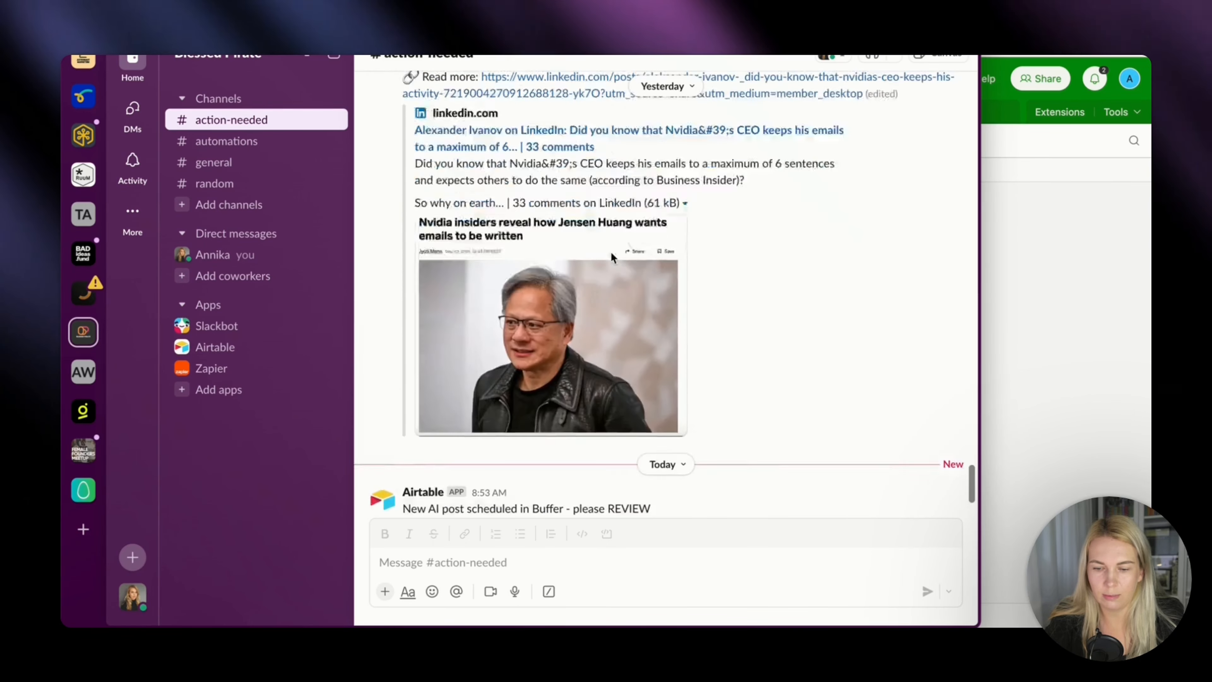
{"action": "scroll", "coordinate": [611, 257], "scroll_direction": "up", "scroll_amount": 5}
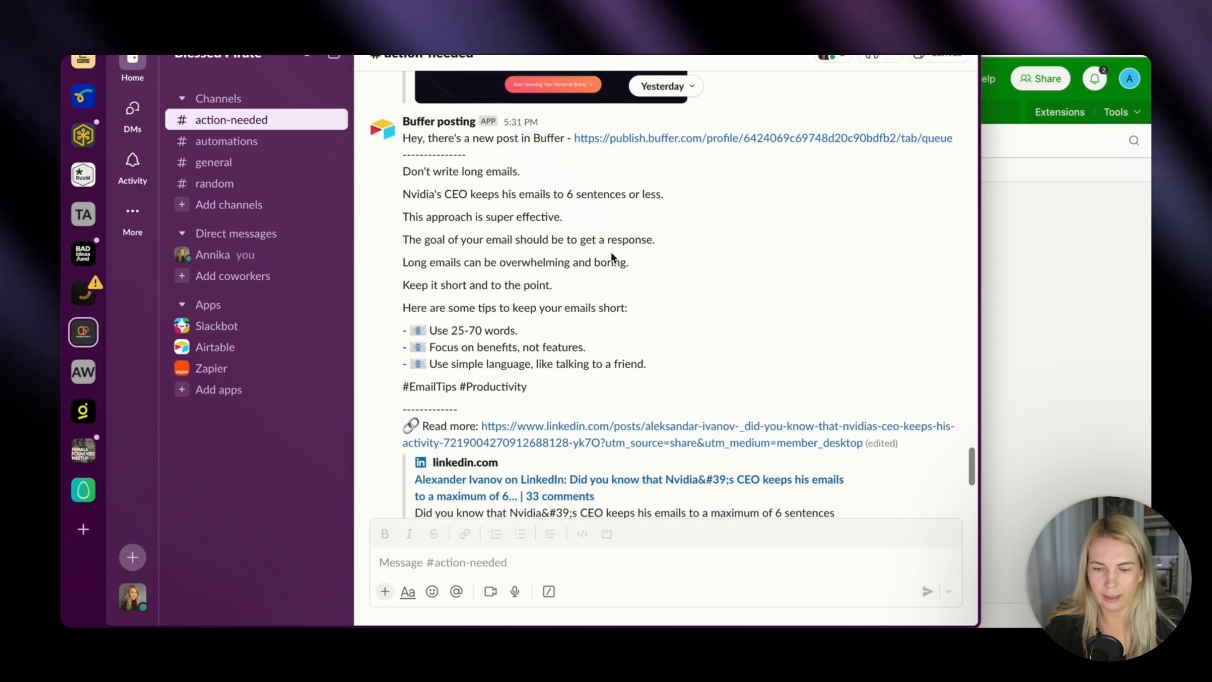
{"action": "scroll", "coordinate": [611, 251], "scroll_direction": "down", "scroll_amount": 1}
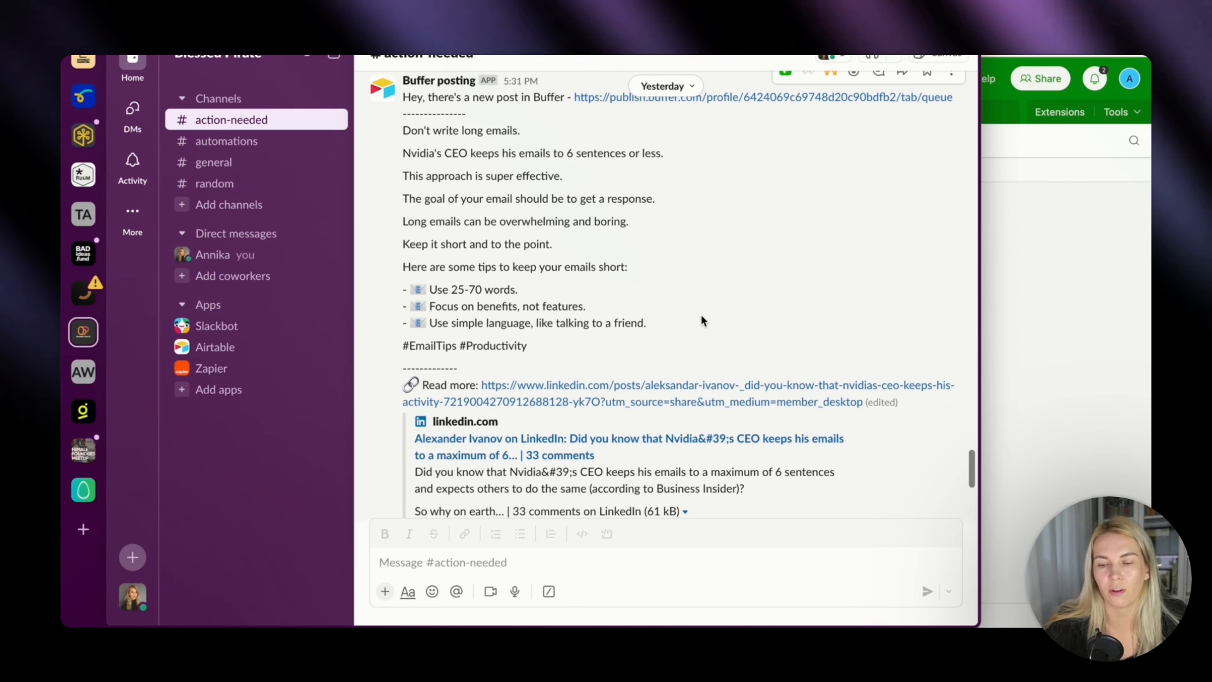
{"action": "scroll", "coordinate": [770, 357], "scroll_direction": "down", "scroll_amount": 10}
{"action": "left_click", "coordinate": [1031, 371]}
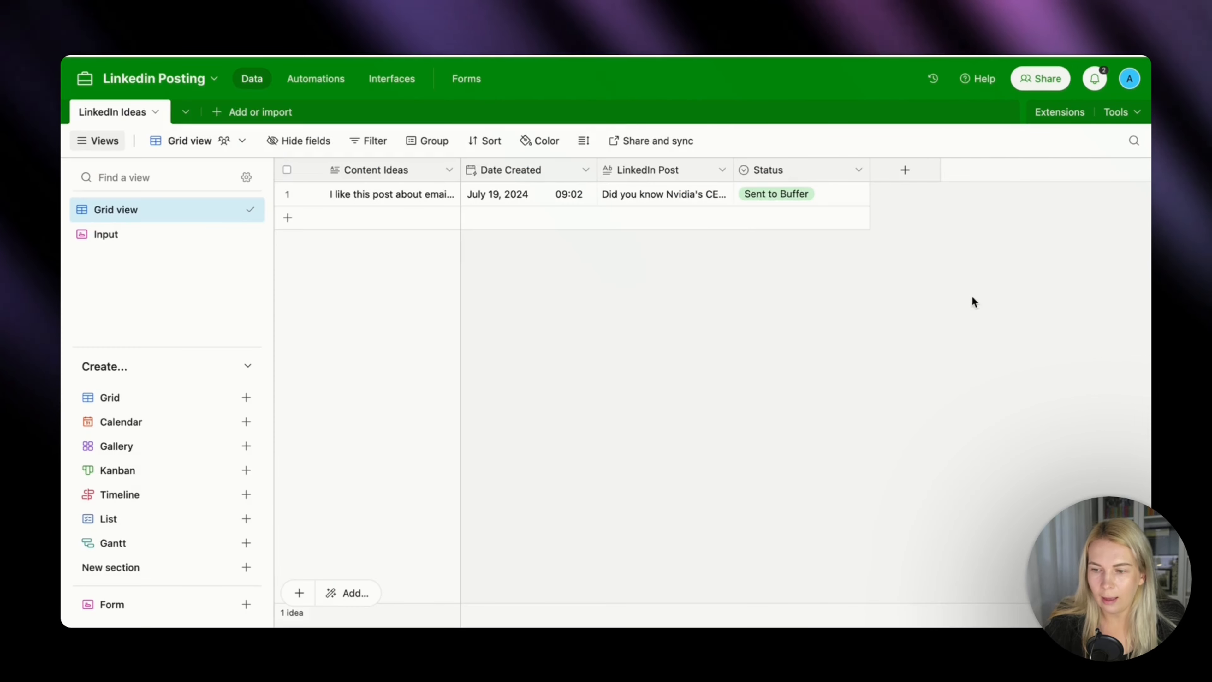
Switch to Buffer, view the posting schedule of the Blessed Pirate LinkedIn channel, and dismiss the setup checklist.
{"action": "key", "text": "ctrl+Tab"}
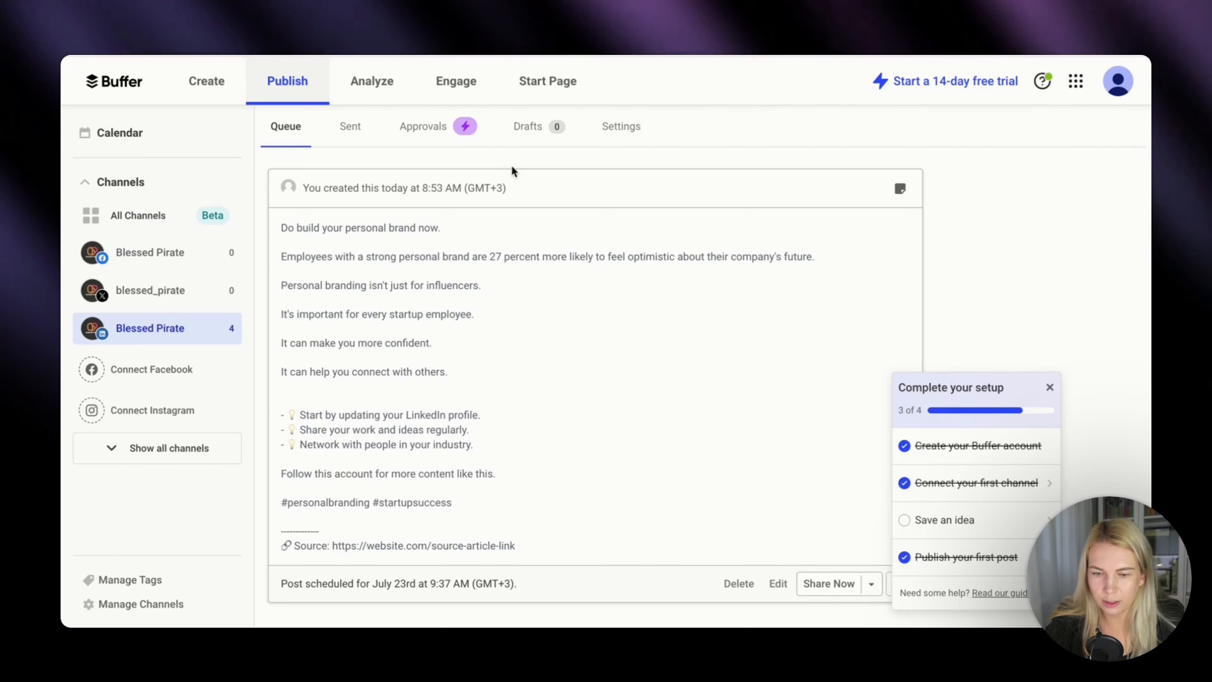
{"action": "left_click", "coordinate": [628, 126]}
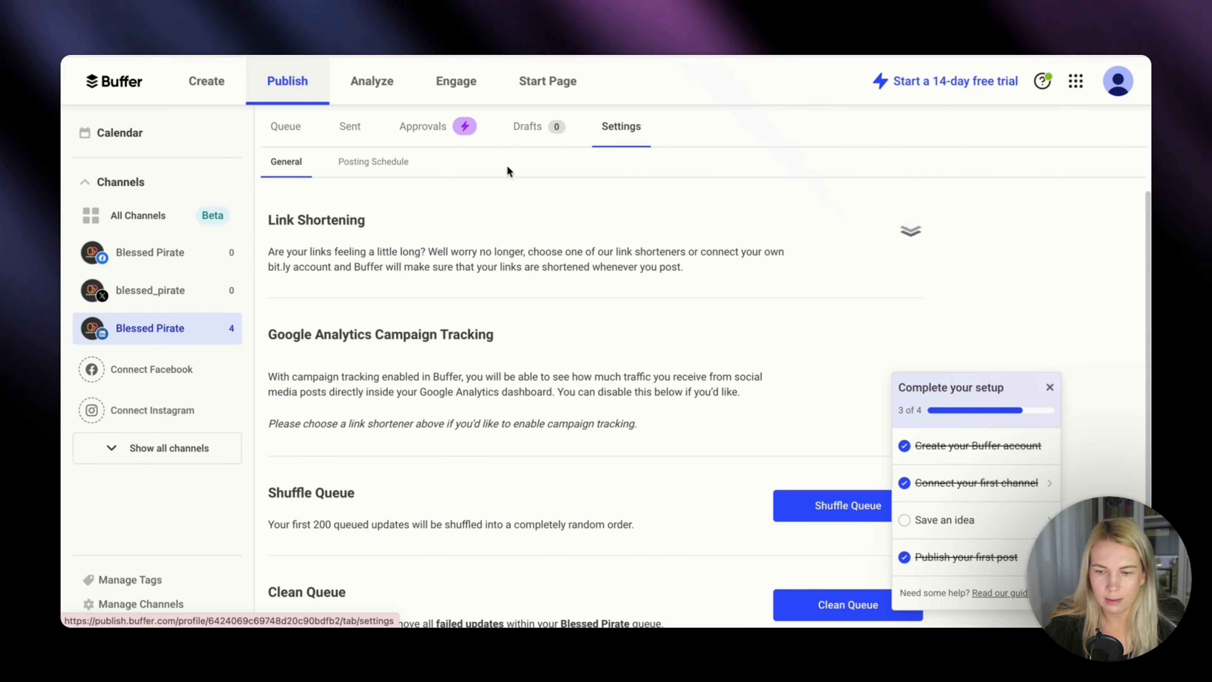
{"action": "left_click", "coordinate": [397, 162]}
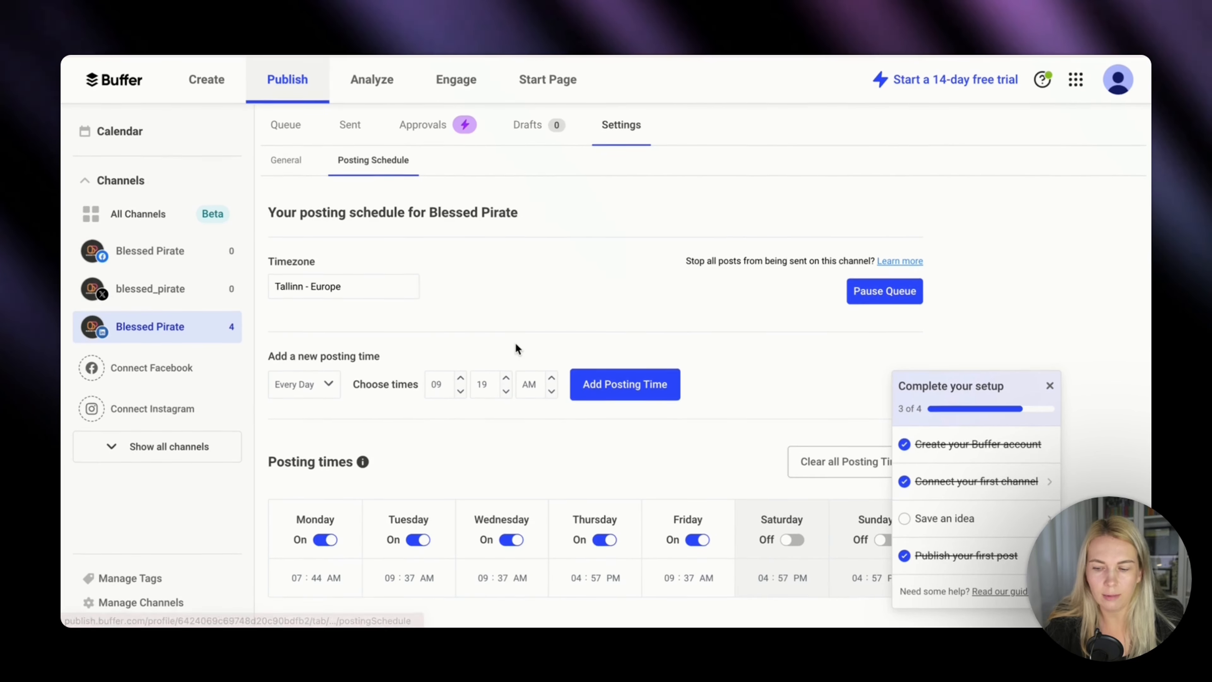
{"action": "left_click", "coordinate": [1049, 384]}
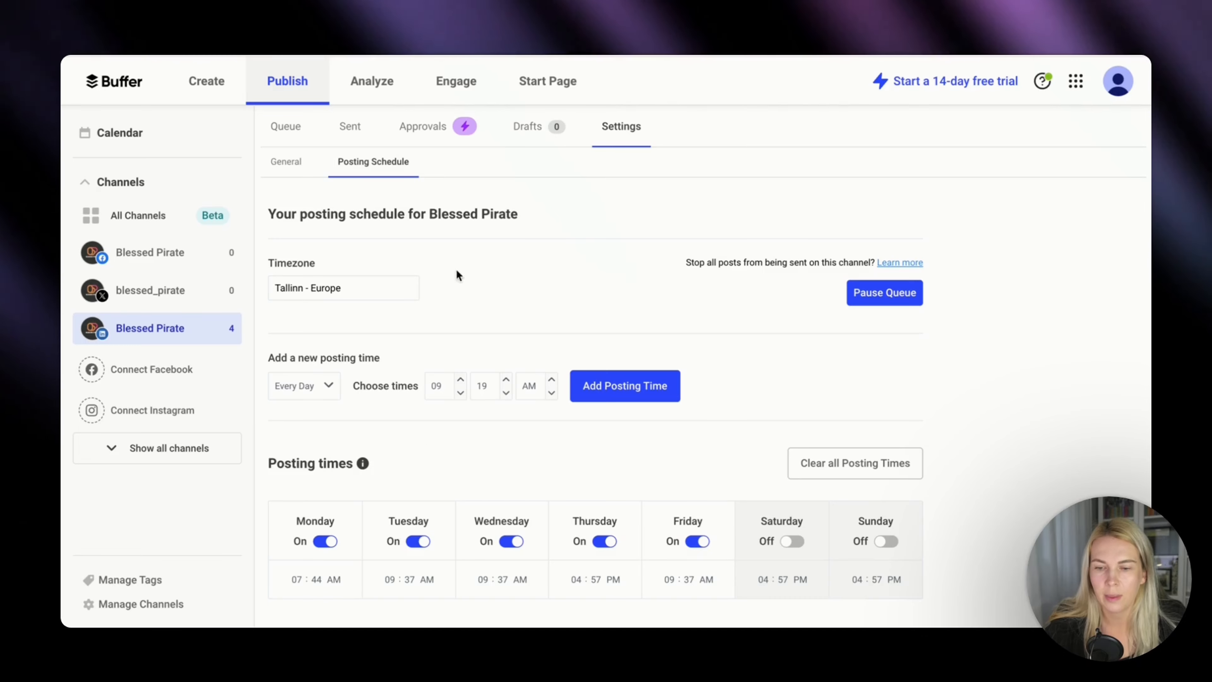
Look through the scheduled posts in the LinkedIn channel's queue.
{"action": "left_click", "coordinate": [303, 139]}
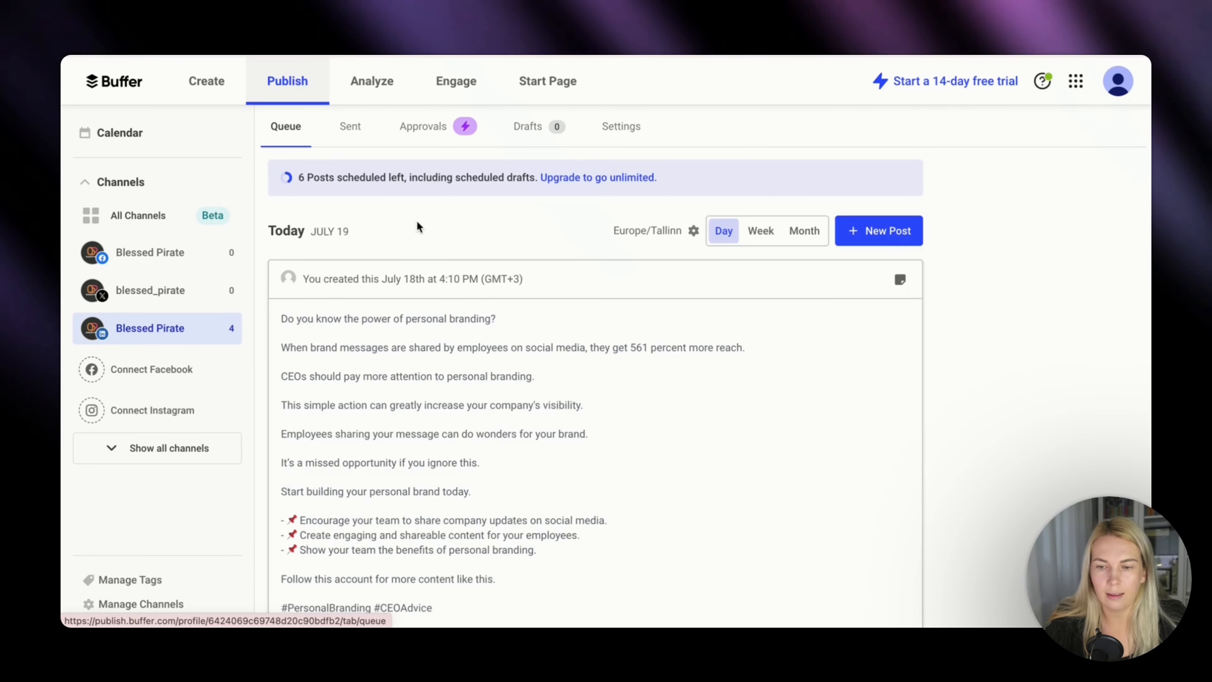
{"action": "scroll", "coordinate": [933, 445], "scroll_direction": "down", "scroll_amount": 10}
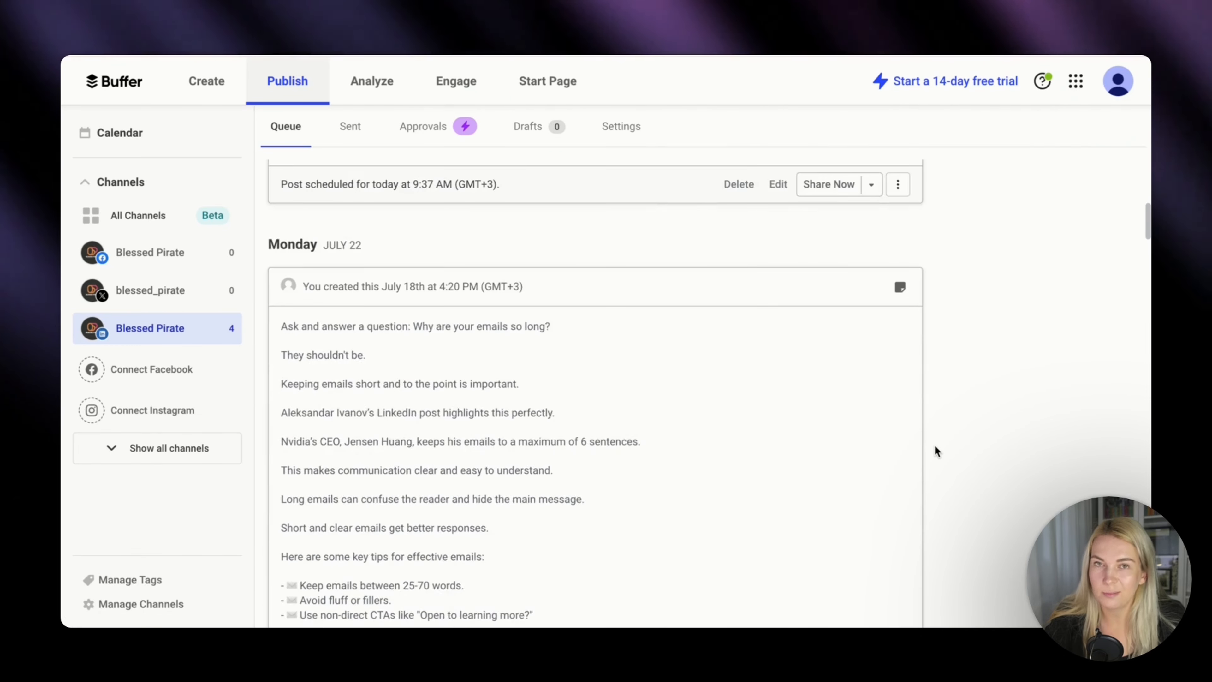
{"action": "scroll", "coordinate": [935, 444], "scroll_direction": "down", "scroll_amount": 15}
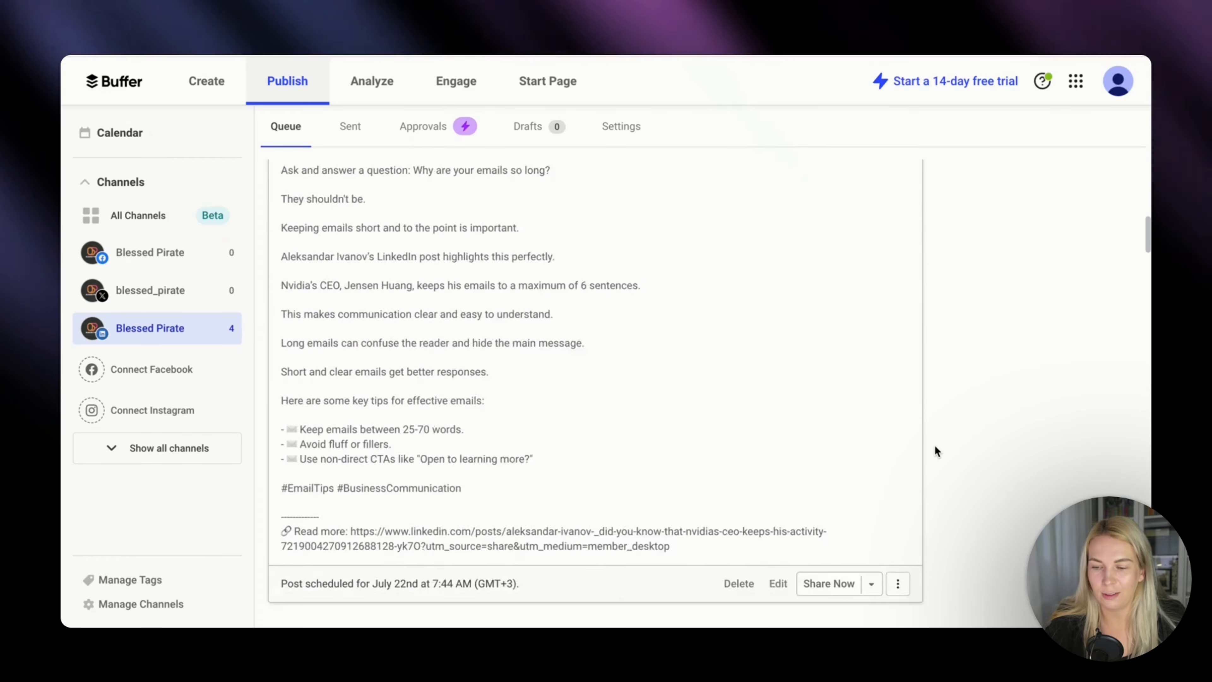
{"action": "scroll", "coordinate": [935, 446], "scroll_direction": "down", "scroll_amount": 6}
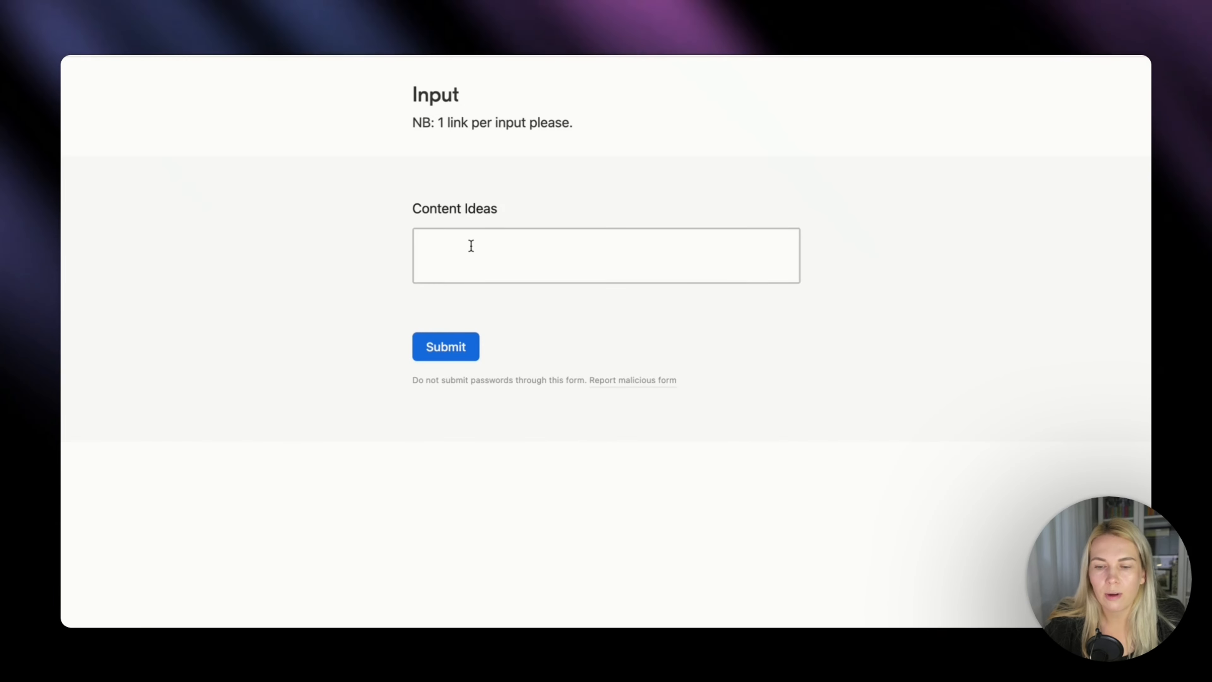
Submit the content idea "Estonia is the next silicon valley for startups" through the Input form and switch back to the Make scenario.
{"action": "left_click", "coordinate": [471, 245]}
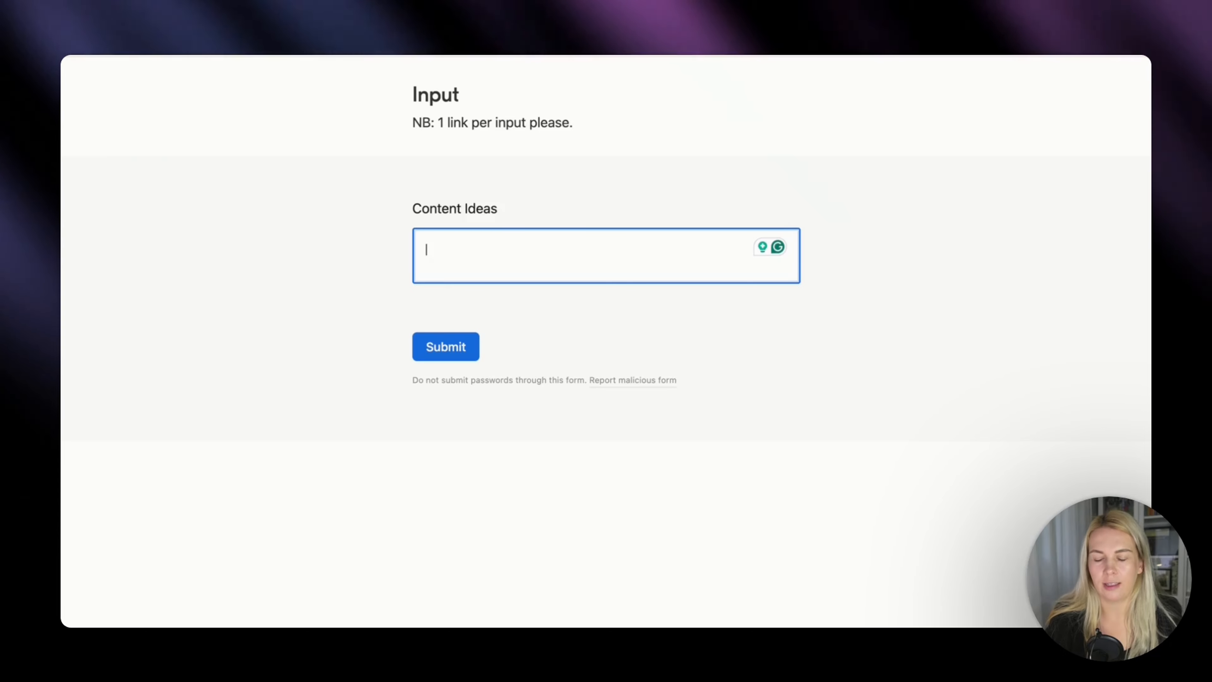
{"action": "type", "text": "Estonia is the next silic"}
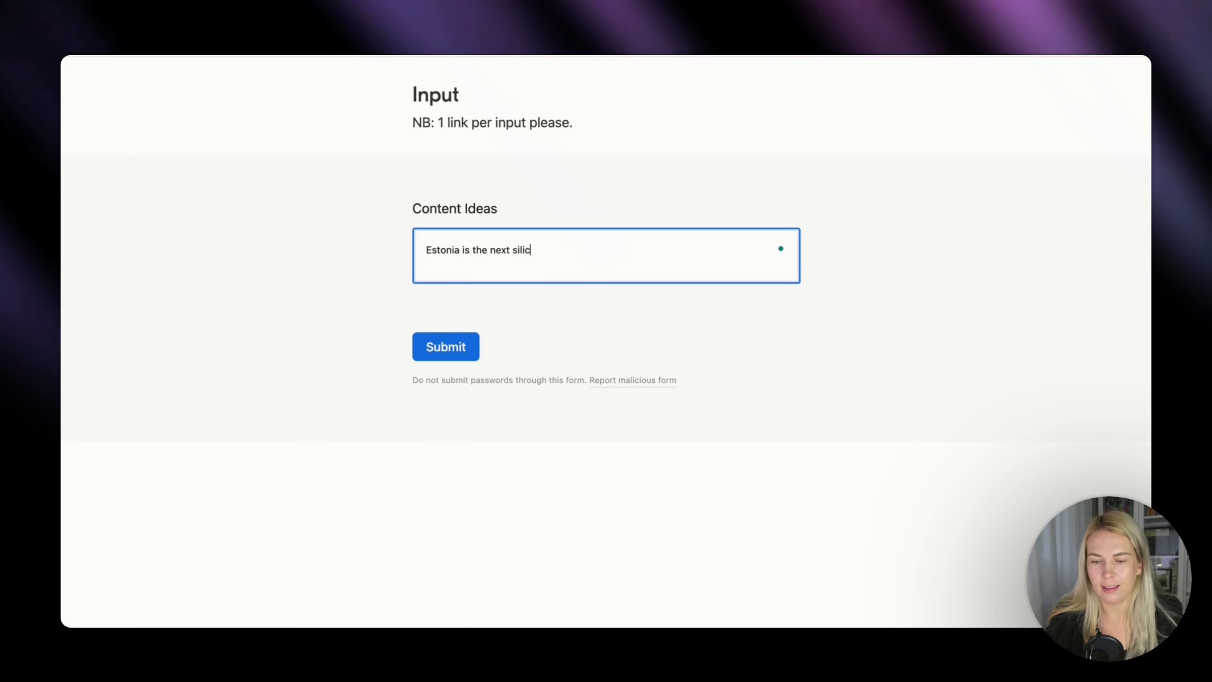
{"action": "type", "text": "on valley"}
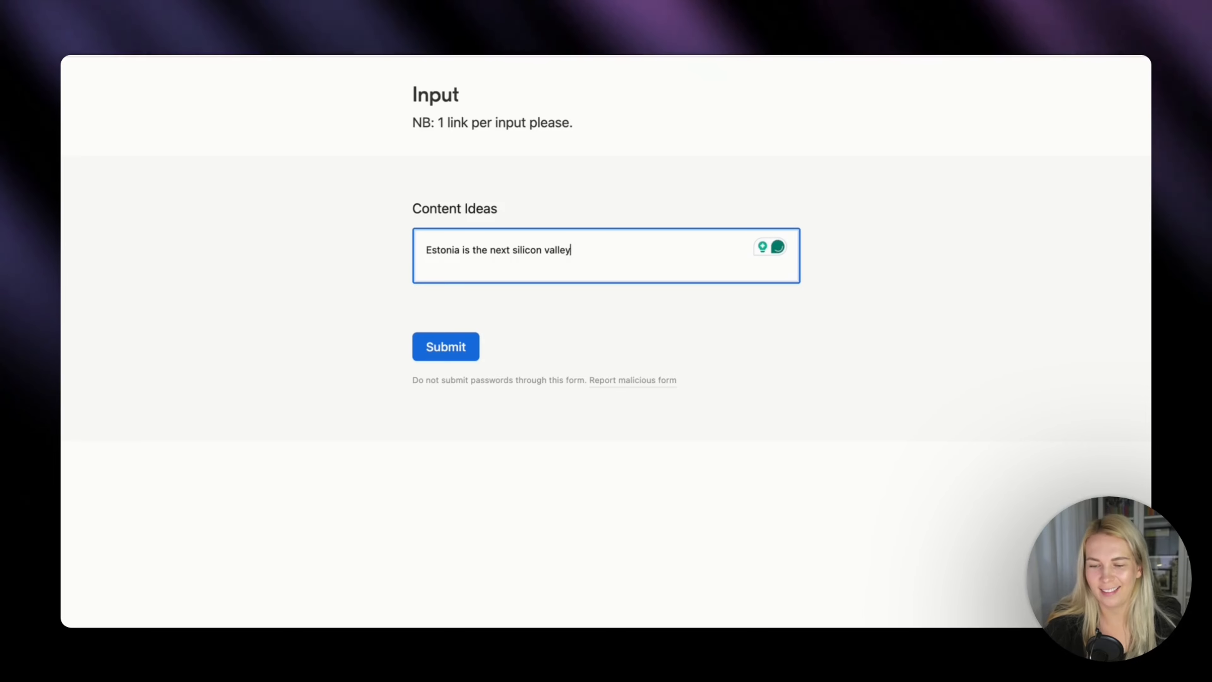
{"action": "type", "text": " for startups"}
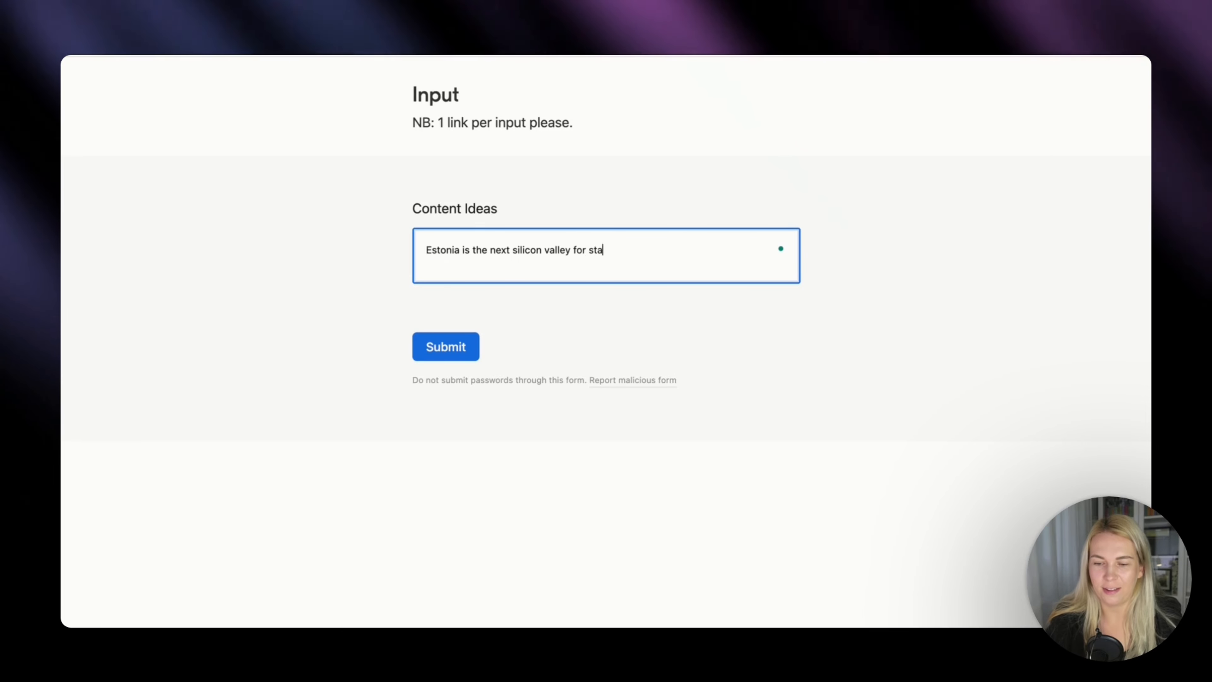
{"action": "left_click", "coordinate": [445, 347]}
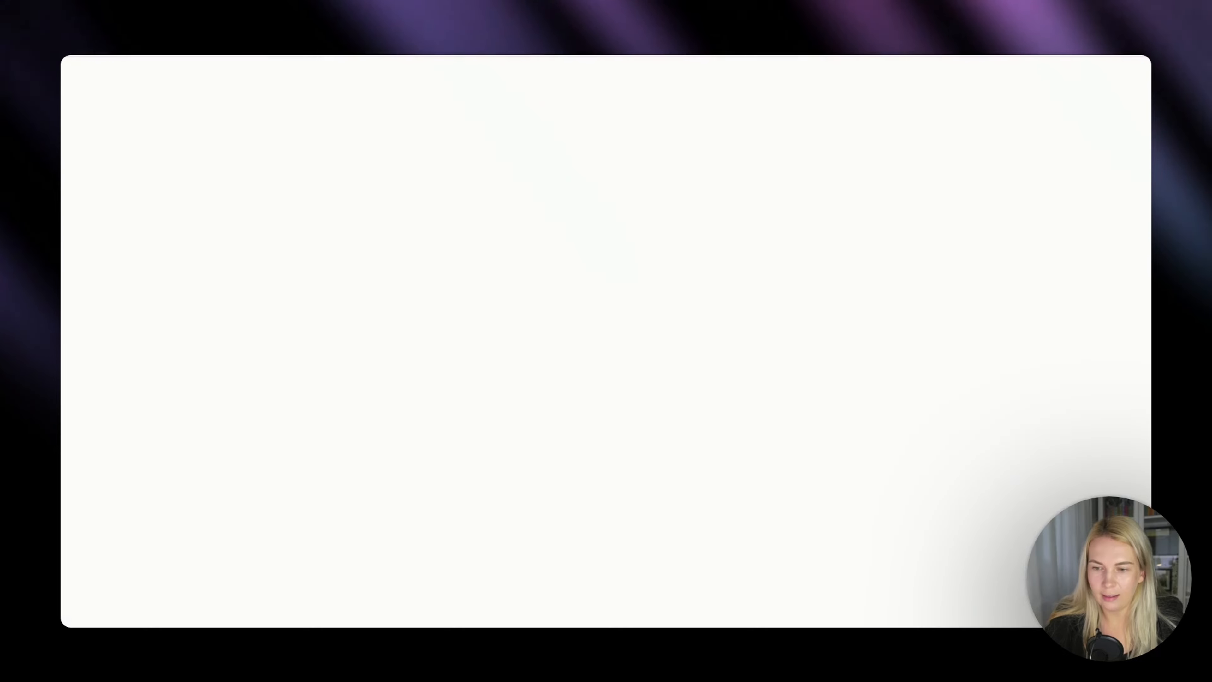
{"action": "left_click", "coordinate": [754, 55]}
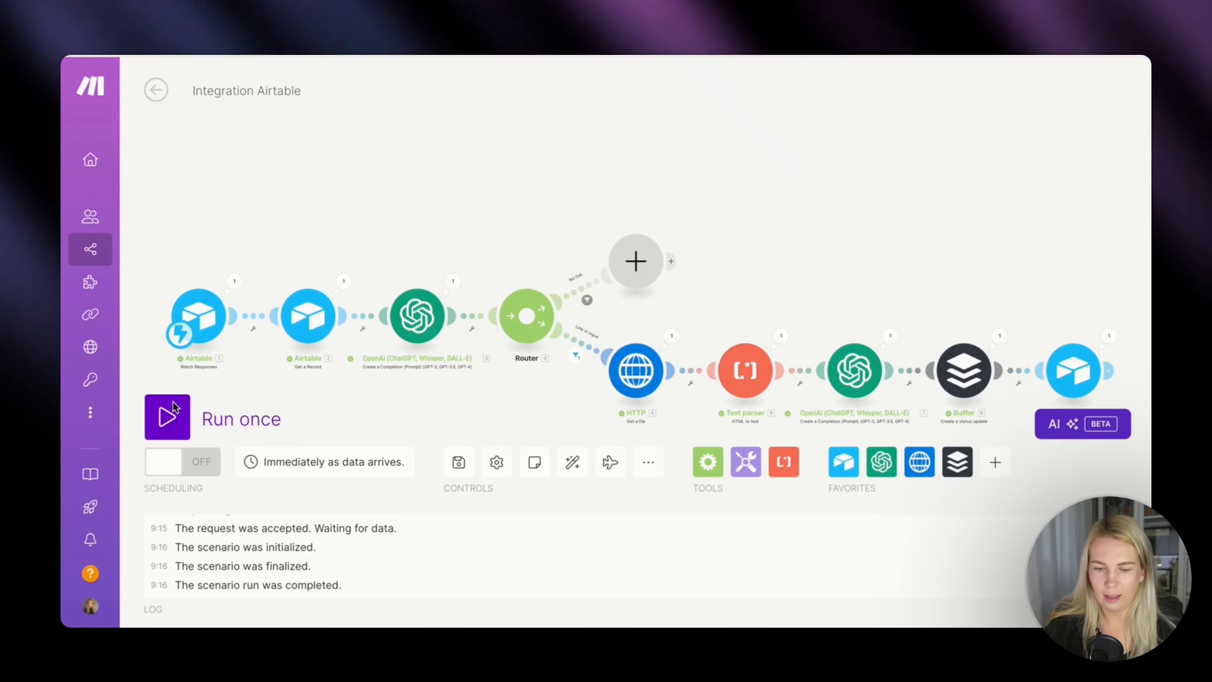
Run the scenario once waiting for new data, and trigger it by testing Airtable's Webhook from Make.com automation with the Estonia record.
{"action": "left_click", "coordinate": [167, 418]}
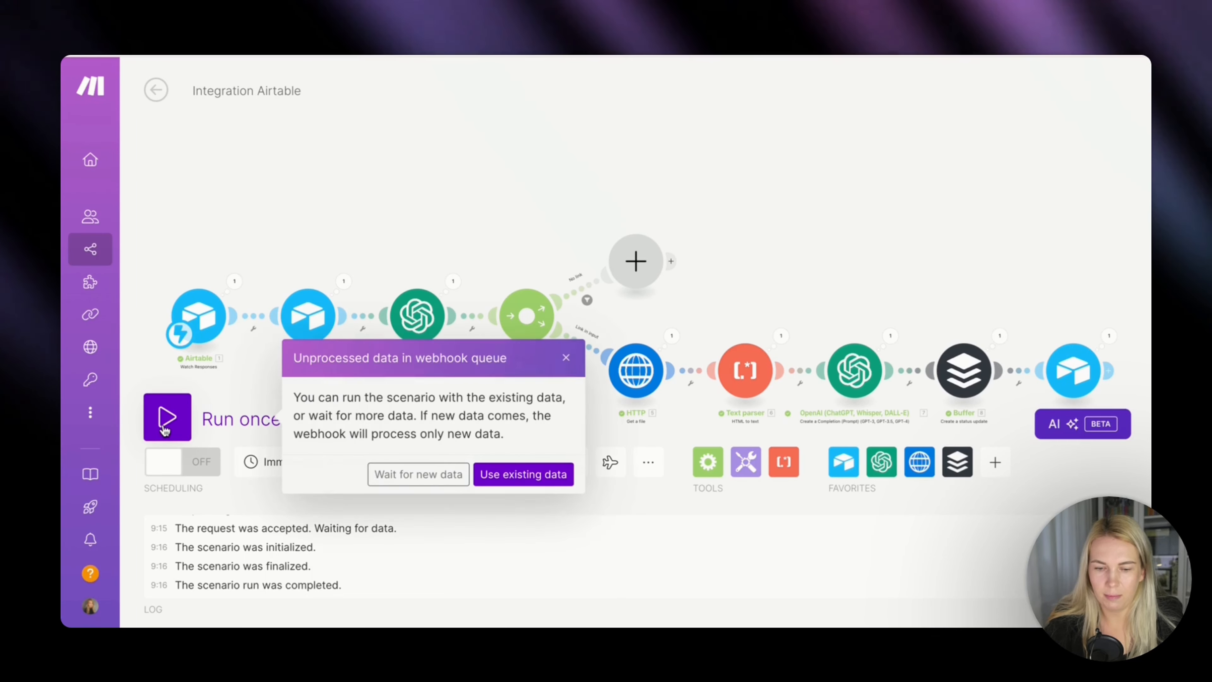
{"action": "left_click", "coordinate": [424, 467]}
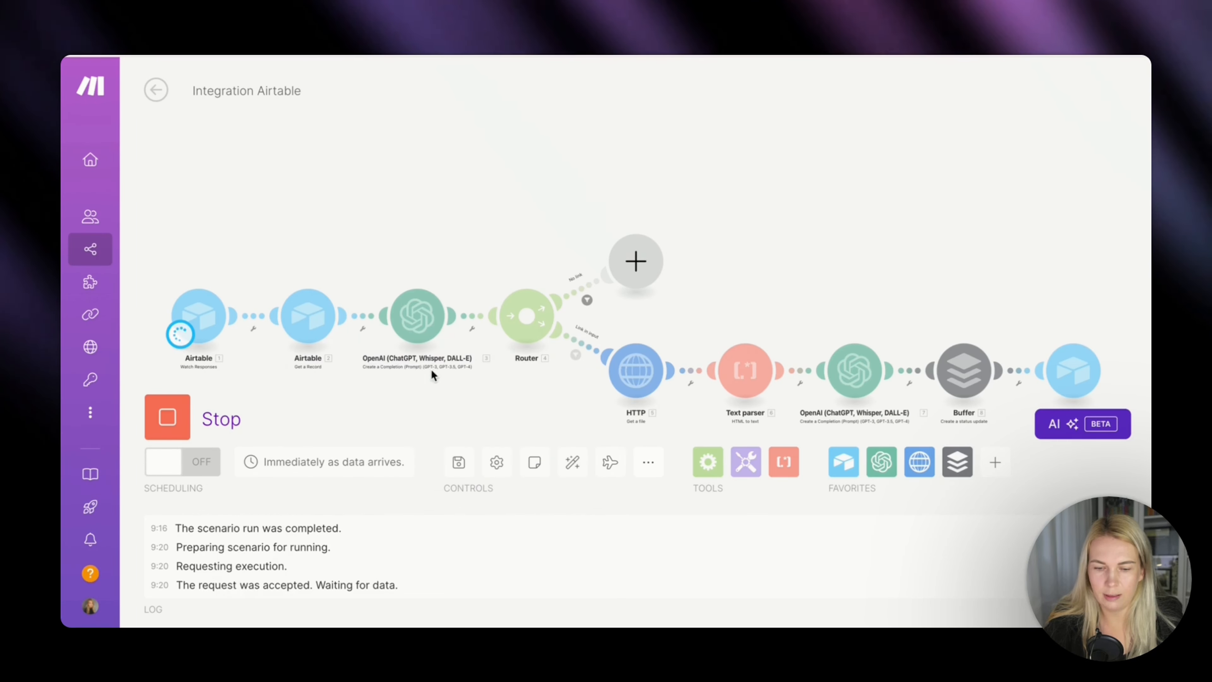
{"action": "left_click", "coordinate": [494, 53]}
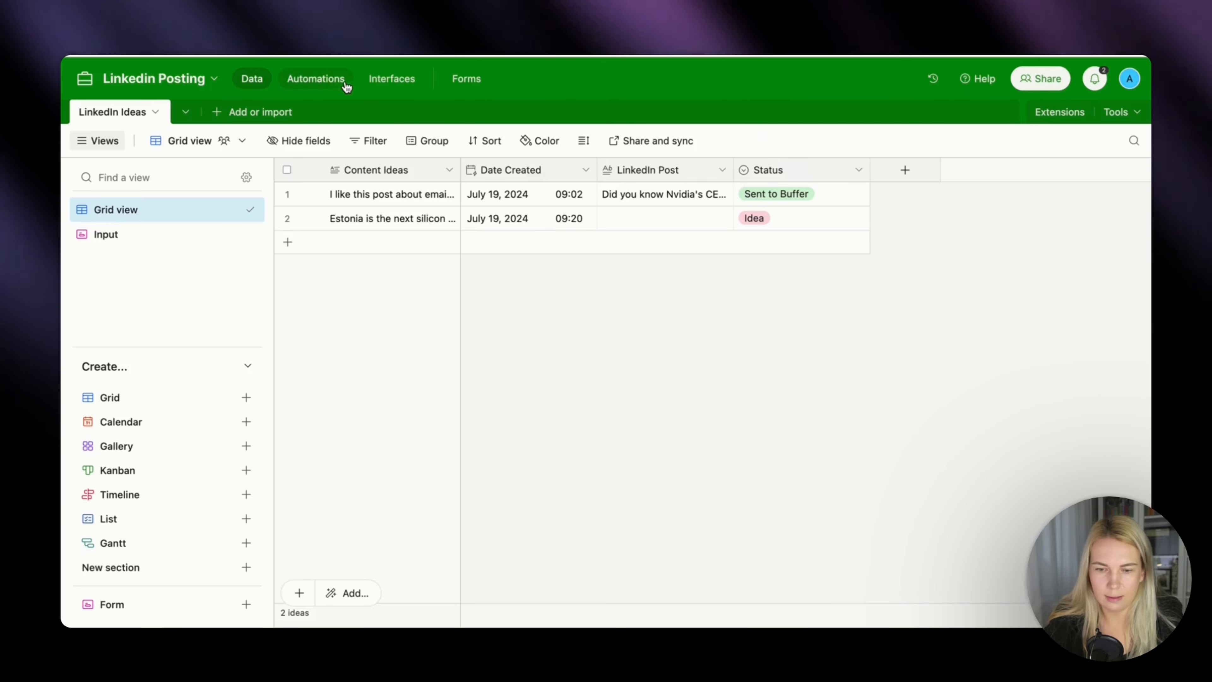
{"action": "left_click", "coordinate": [337, 78]}
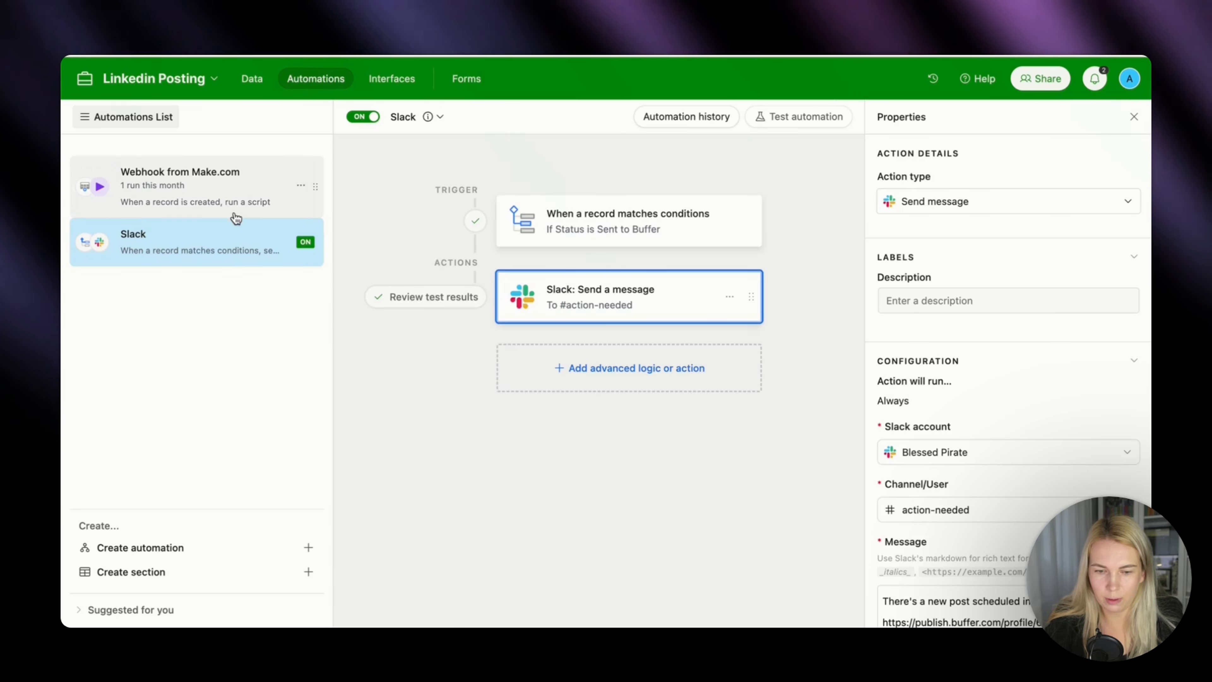
{"action": "left_click", "coordinate": [235, 215]}
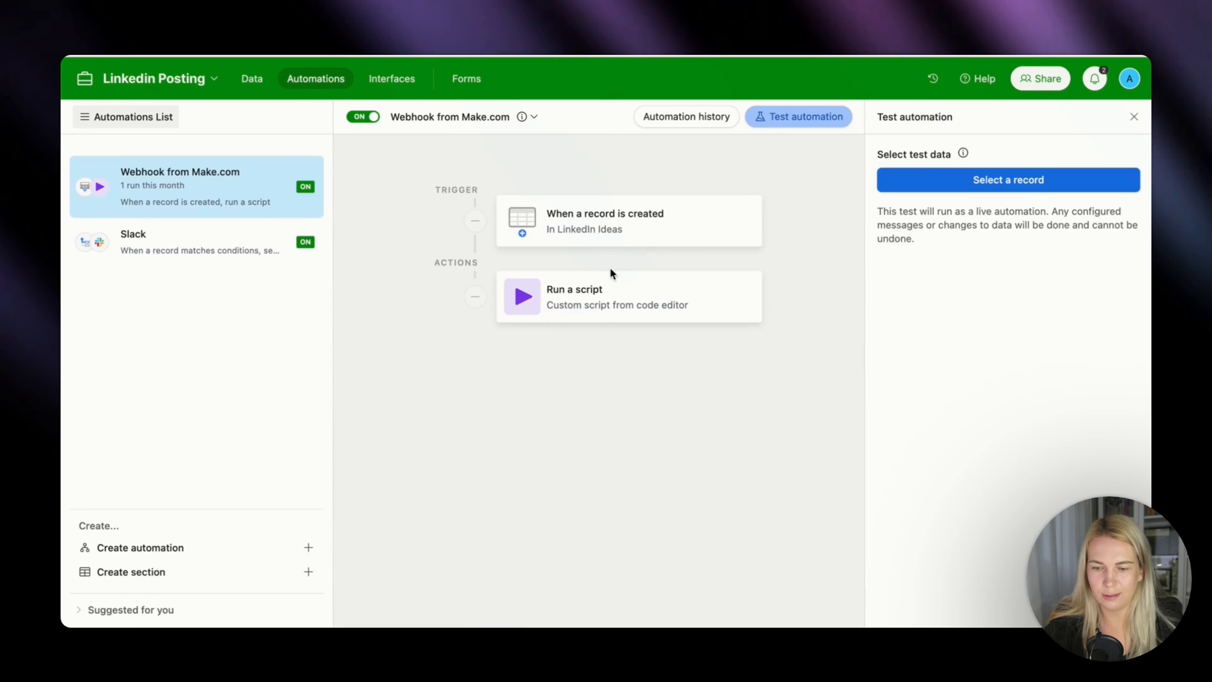
{"action": "left_click", "coordinate": [1025, 191]}
{"action": "left_click", "coordinate": [686, 297]}
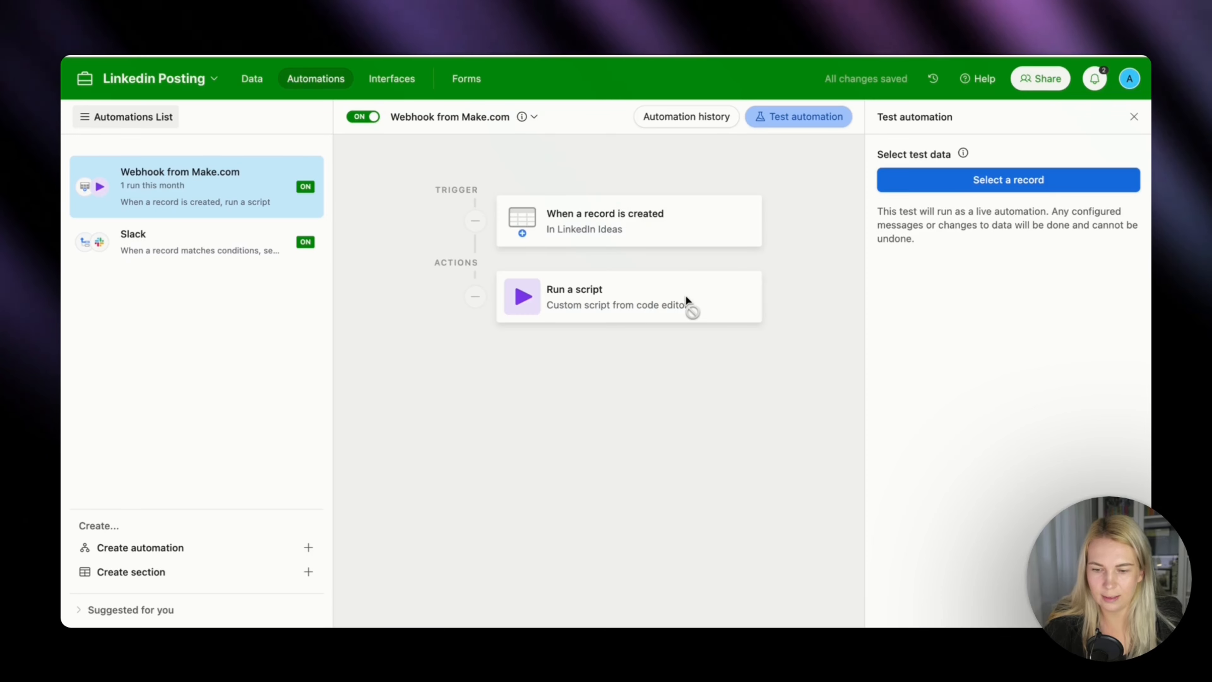
{"action": "left_click", "coordinate": [992, 304]}
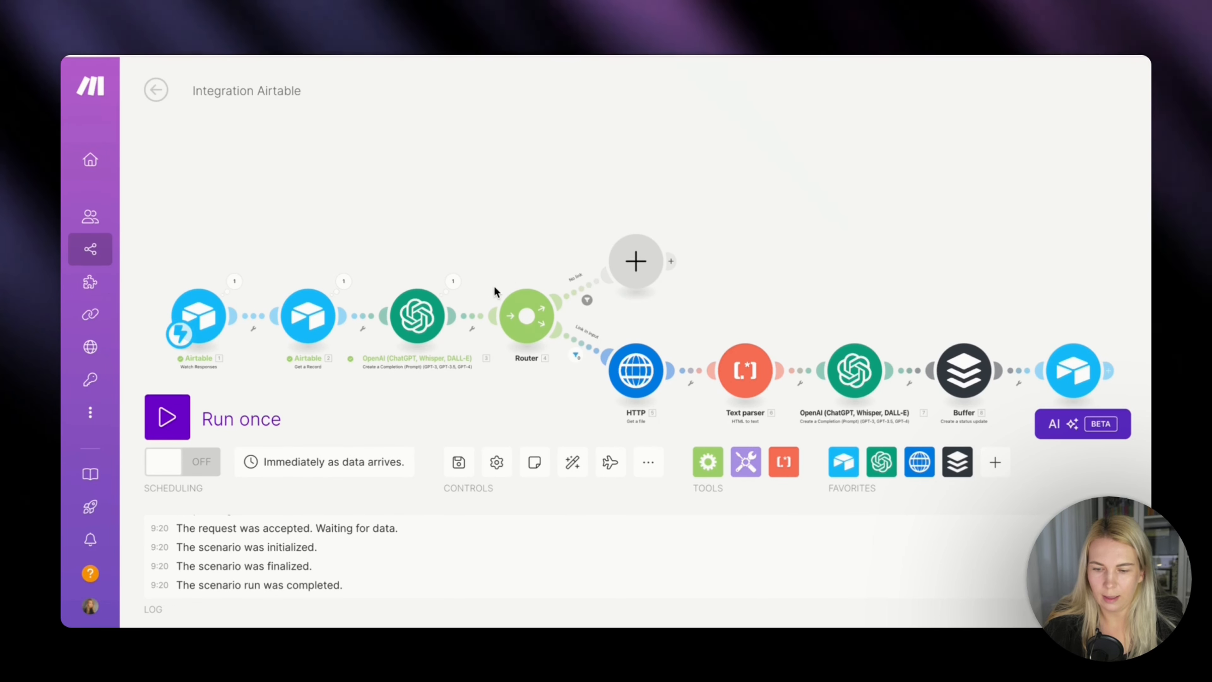
Add a Perplexity AI Create a Chat Completion module on the router's No link route, with one message in the User role.
{"action": "left_click", "coordinate": [638, 263]}
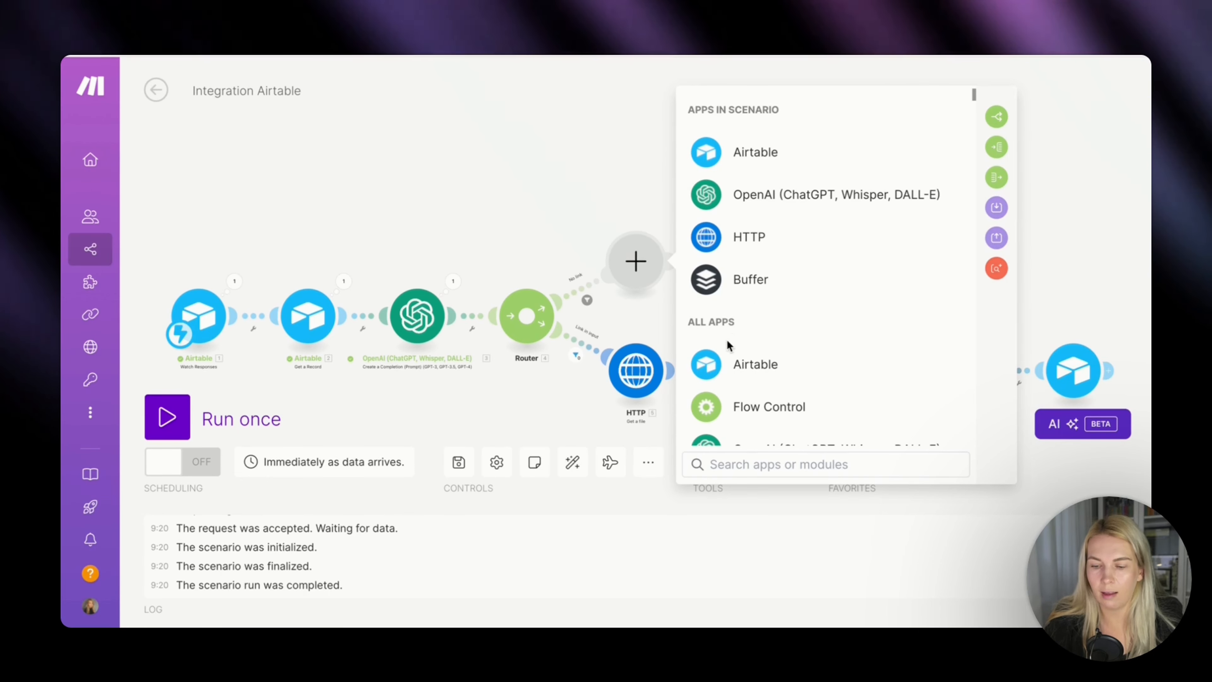
{"action": "type", "text": "perp"}
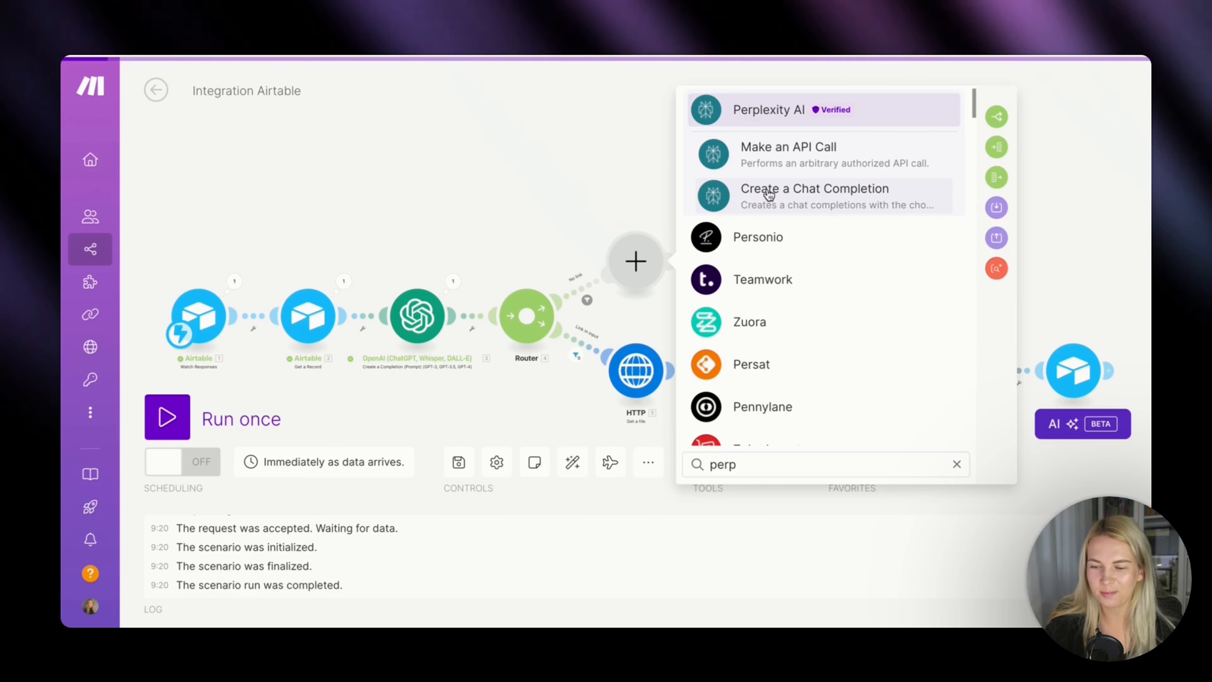
{"action": "left_click", "coordinate": [767, 194]}
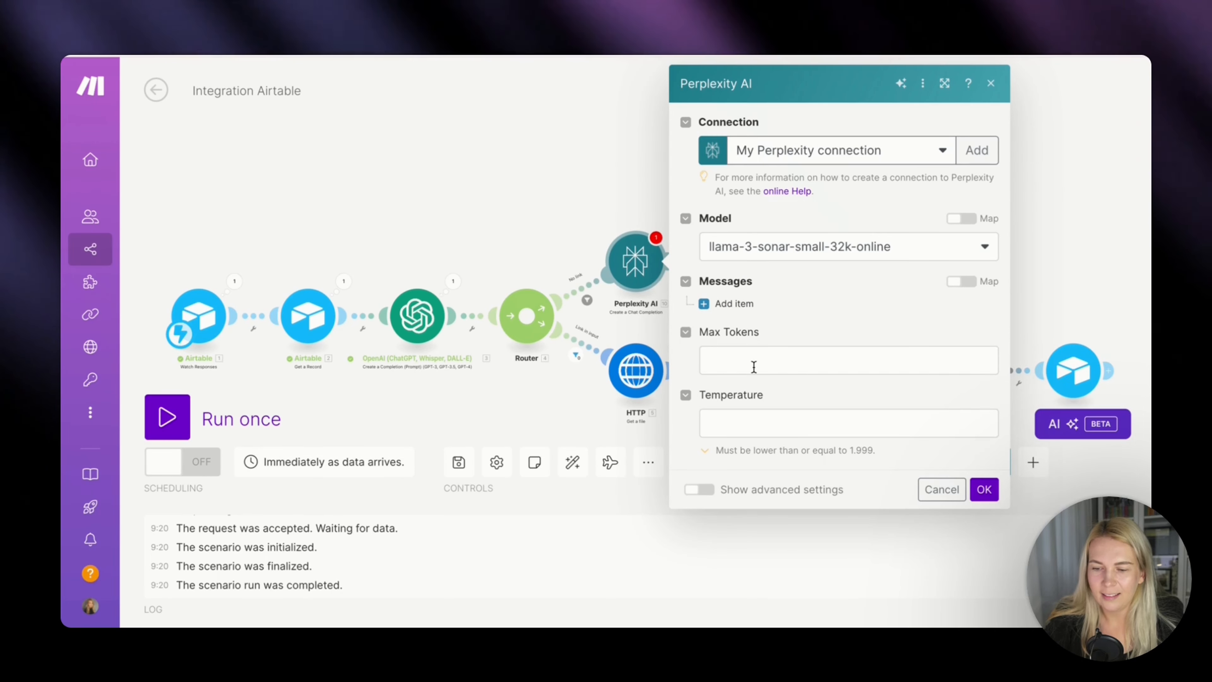
{"action": "left_click", "coordinate": [735, 303]}
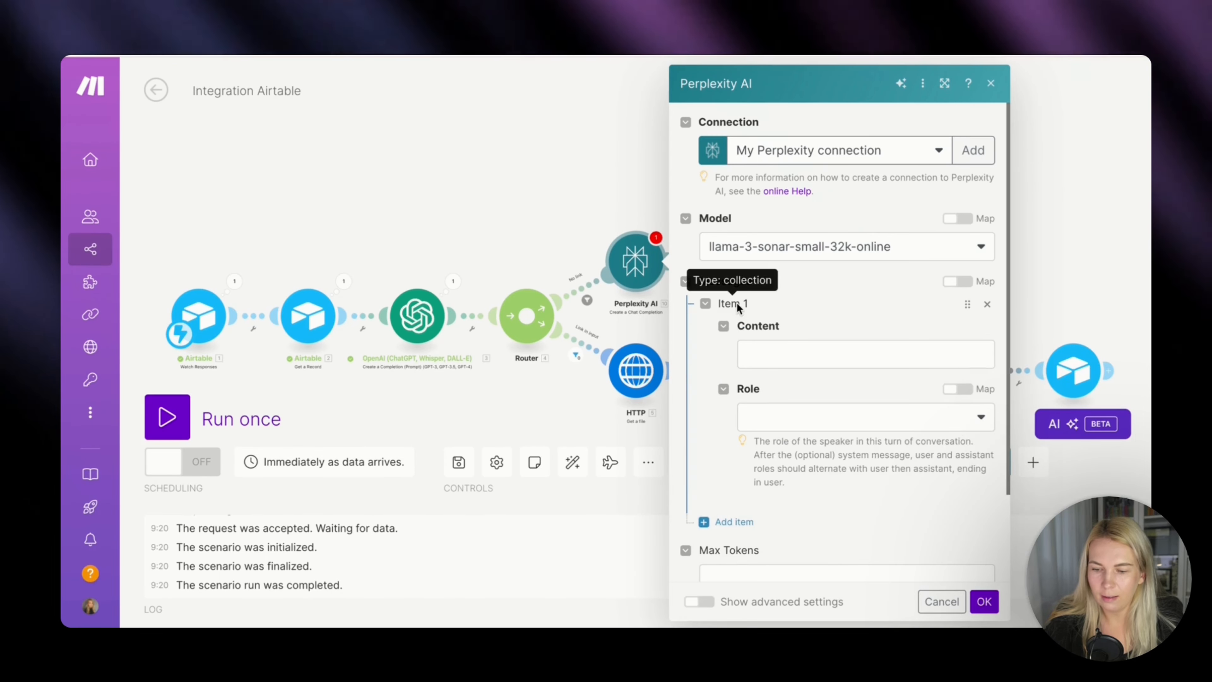
{"action": "left_click", "coordinate": [776, 417]}
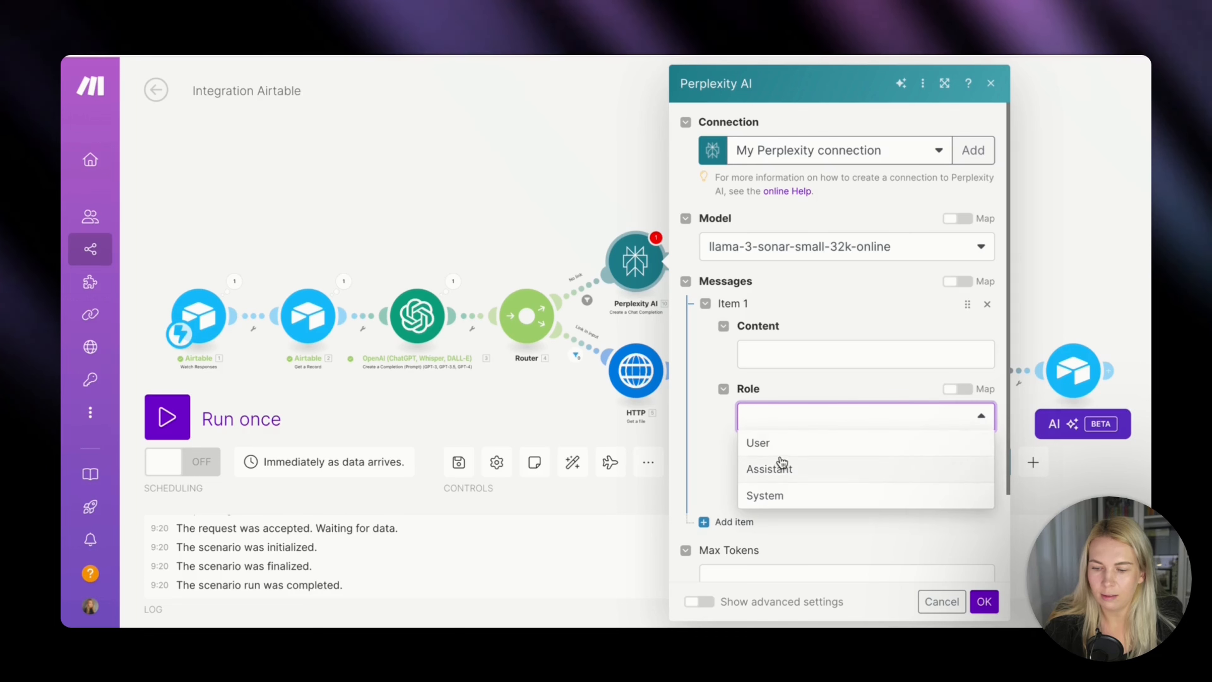
{"action": "left_click", "coordinate": [780, 442]}
Paste the fact-and-source-finding prompt as the Perplexity message content, insert Airtable's Content Ideas after "topic:", and save the module.
{"action": "left_click", "coordinate": [785, 354]}
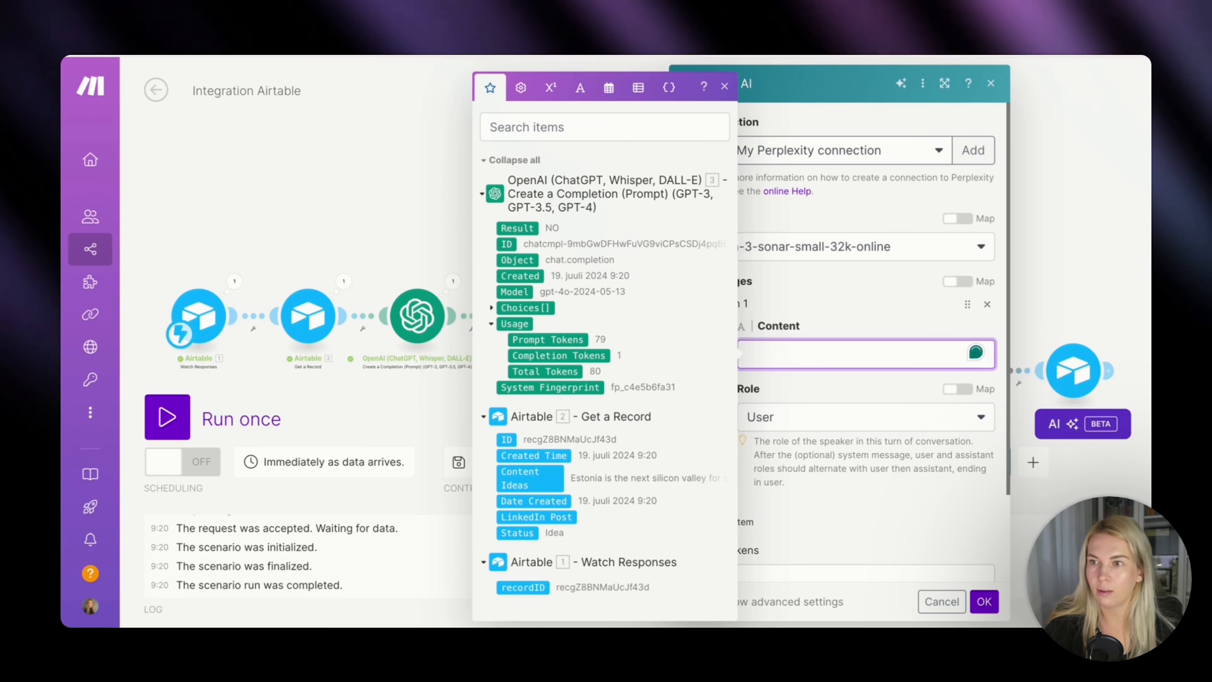
{"action": "key", "text": "Escape"}
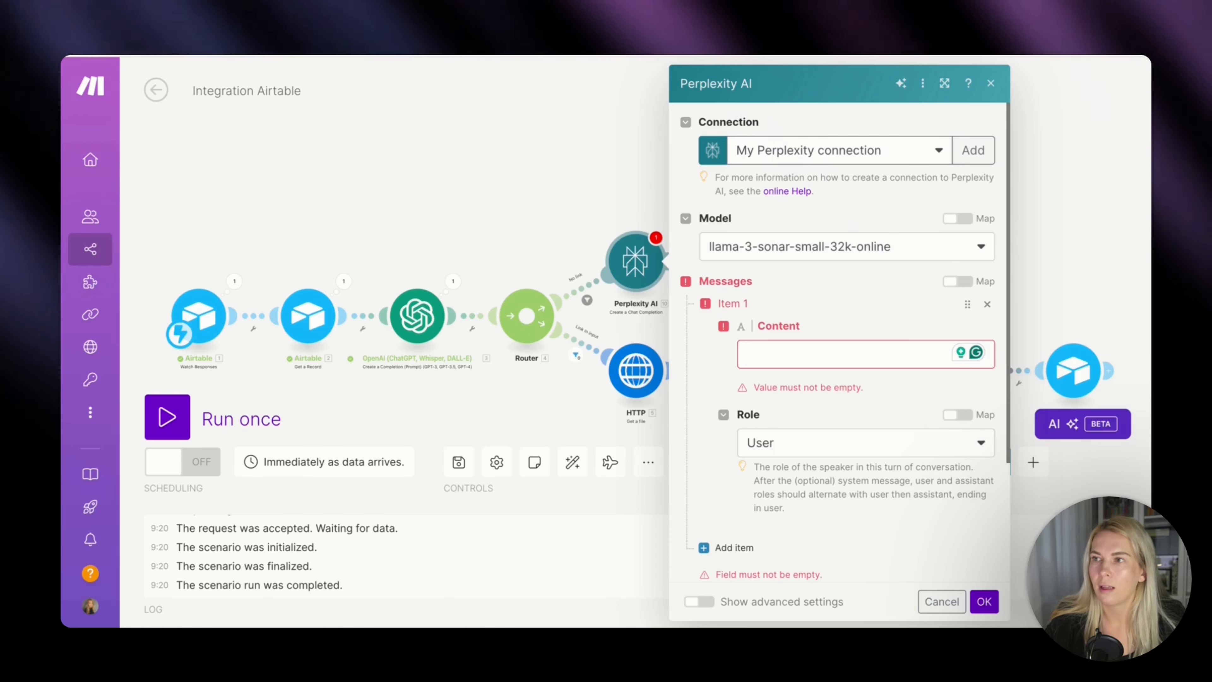
{"action": "left_click", "coordinate": [770, 350]}
{"action": "type", "text": "Find an interesting fact or statistic that would prove one of the key points mentioned within this input or would enrich the topic: 3. `Content Idea`  Output the fact/statistic in only 2-5 sentences (max 15 words each) and give the URL to the source like this example: [There are 8 billion people in the world.  Source: https://website.com/this-is-the-article/2992]  NB: don't write anything before or after, just output the sentences with the source link exactly as requested above."}
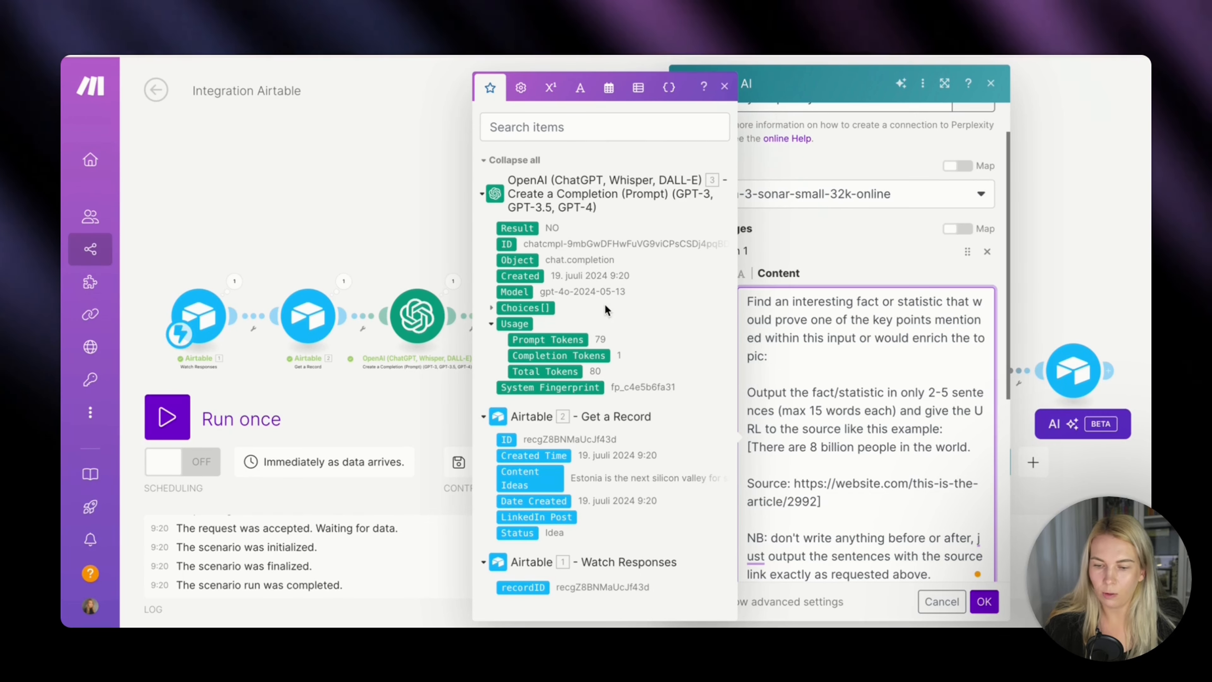
{"action": "left_click", "coordinate": [545, 477]}
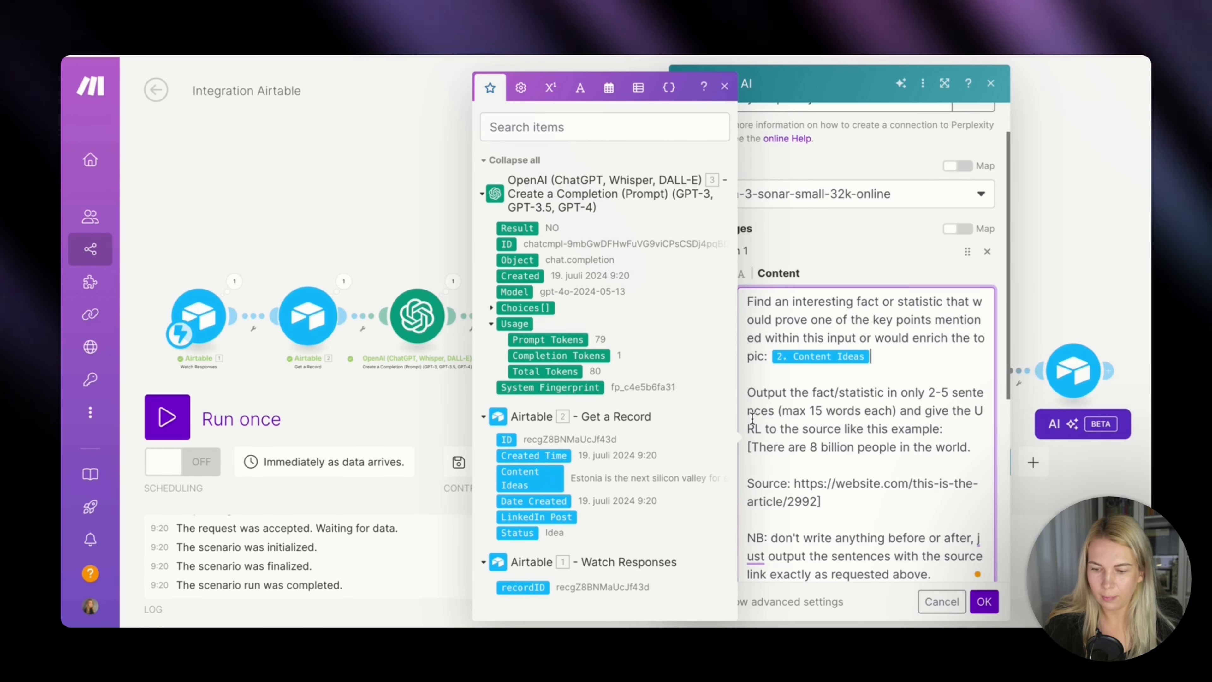
{"action": "left_click", "coordinate": [879, 429]}
{"action": "scroll", "coordinate": [879, 428], "scroll_direction": "down", "scroll_amount": 5}
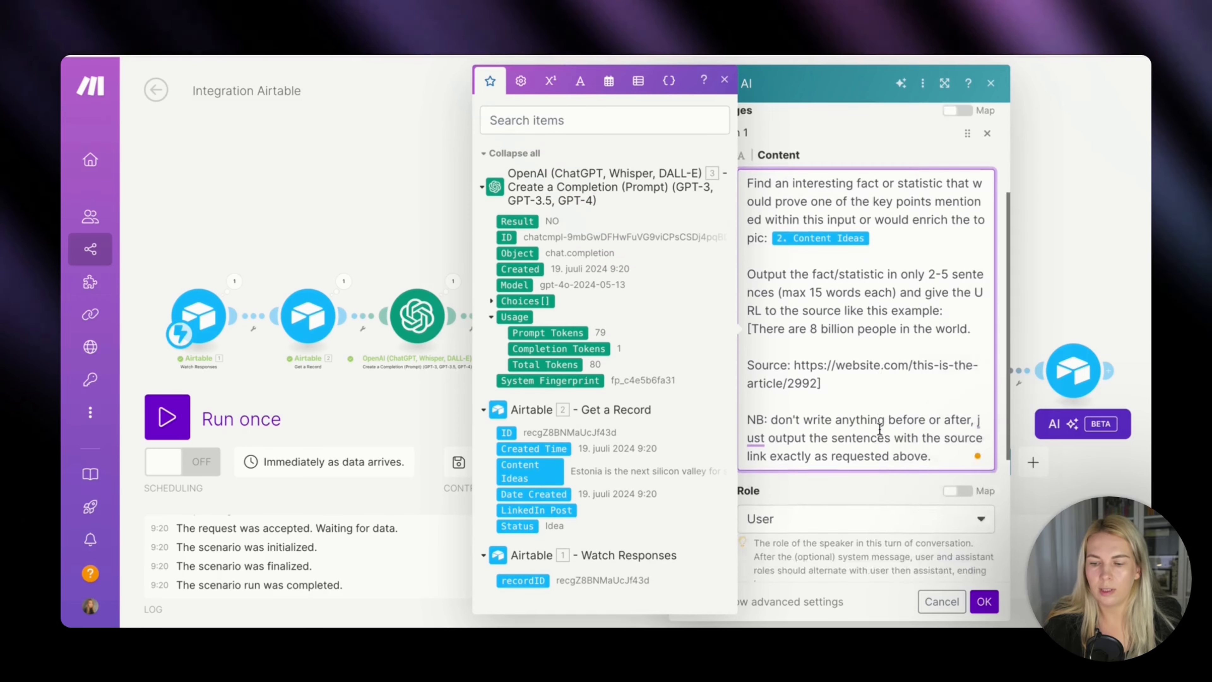
{"action": "scroll", "coordinate": [879, 428], "scroll_direction": "down", "scroll_amount": 1}
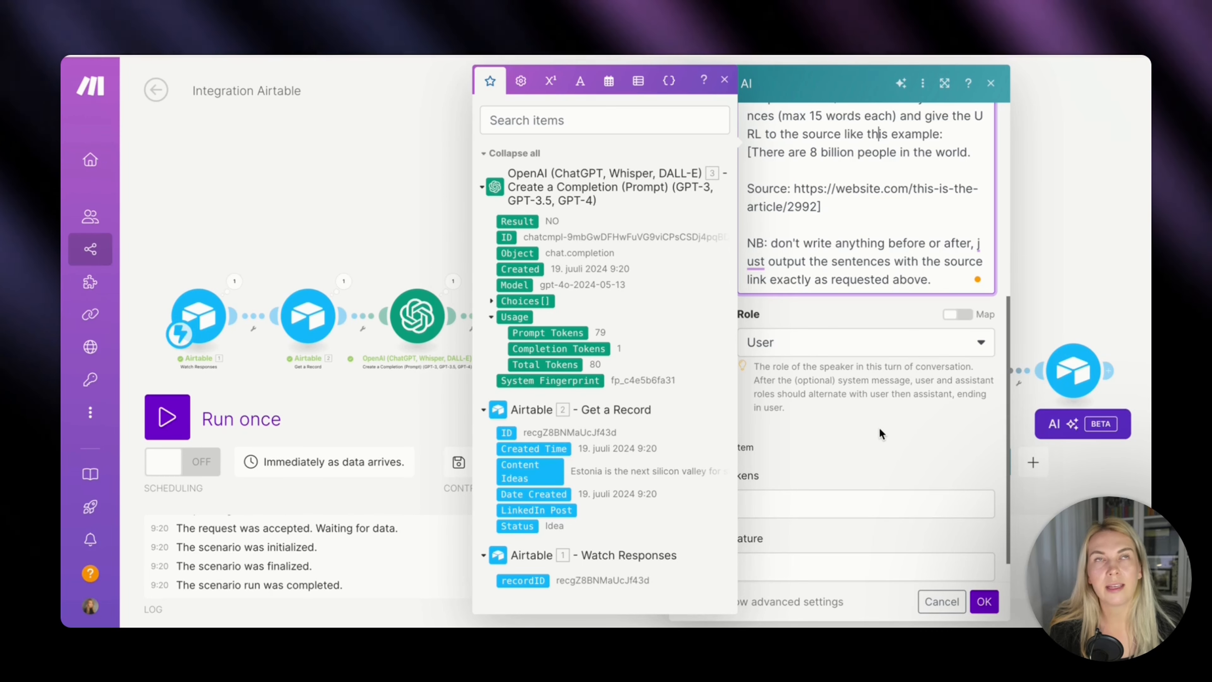
{"action": "left_click", "coordinate": [880, 428]}
{"action": "scroll", "coordinate": [879, 428], "scroll_direction": "down", "scroll_amount": 1}
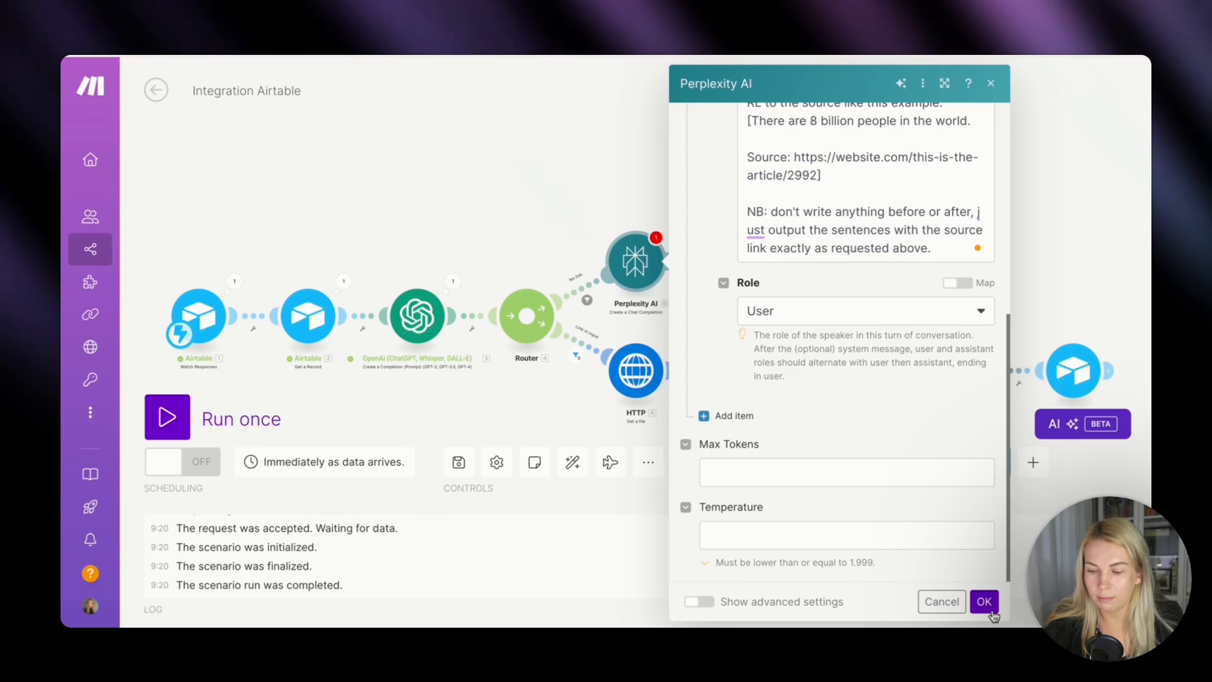
{"action": "left_click", "coordinate": [984, 601]}
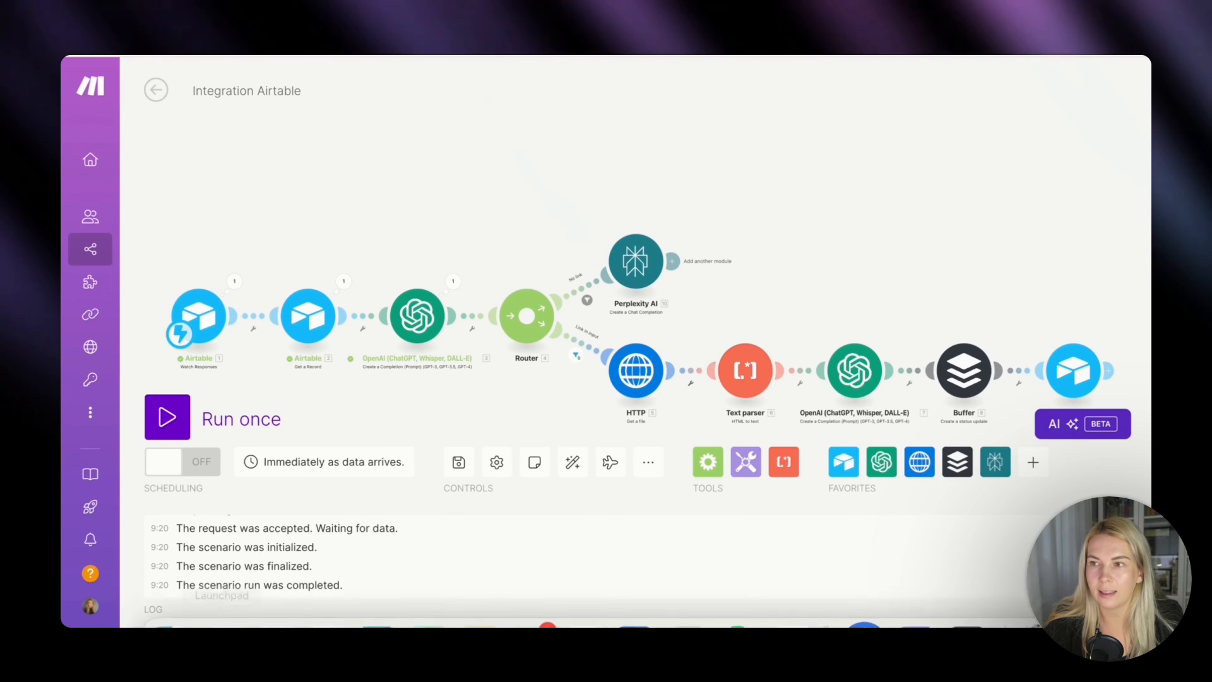
Add an OpenAI Create a Completion (Prompt) module after Perplexity AI and choose the GPT-4o model.
{"action": "left_click", "coordinate": [674, 264]}
{"action": "left_click", "coordinate": [853, 191]}
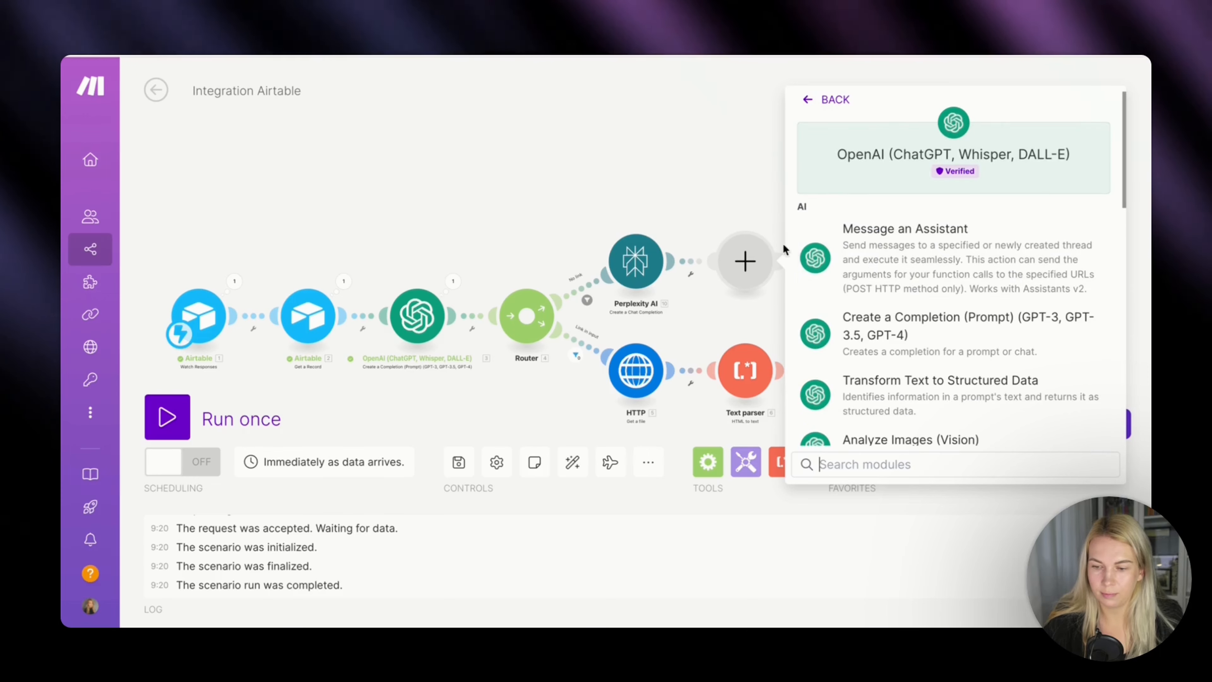
{"action": "left_click", "coordinate": [885, 330]}
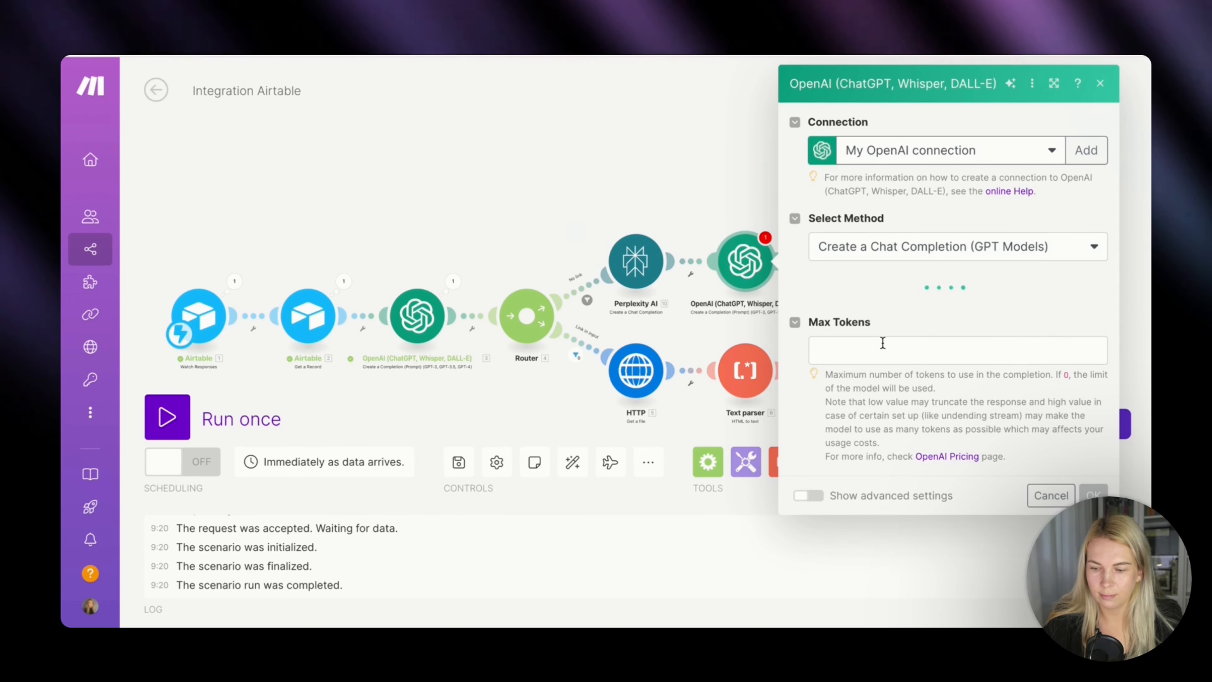
{"action": "left_click", "coordinate": [885, 308]}
{"action": "left_click", "coordinate": [888, 377]}
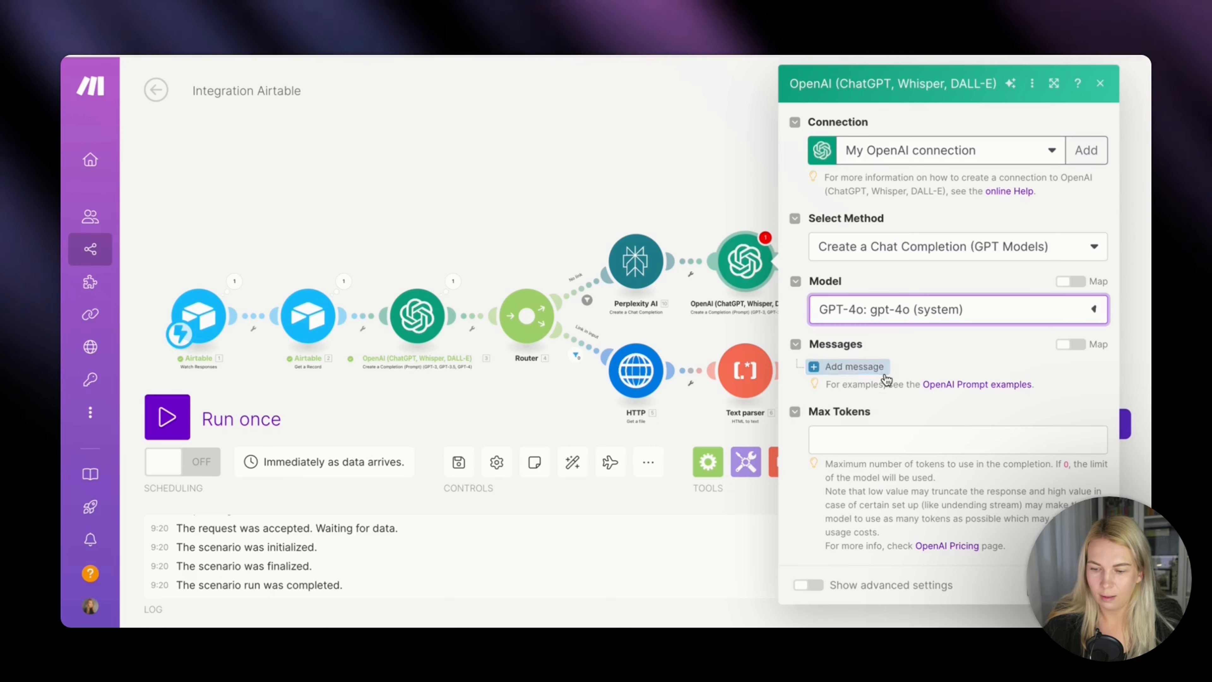
Set the new OpenAI module's Max Tokens to 0 and, in the advanced settings, its Temperature to 0.7.
{"action": "left_click", "coordinate": [866, 439]}
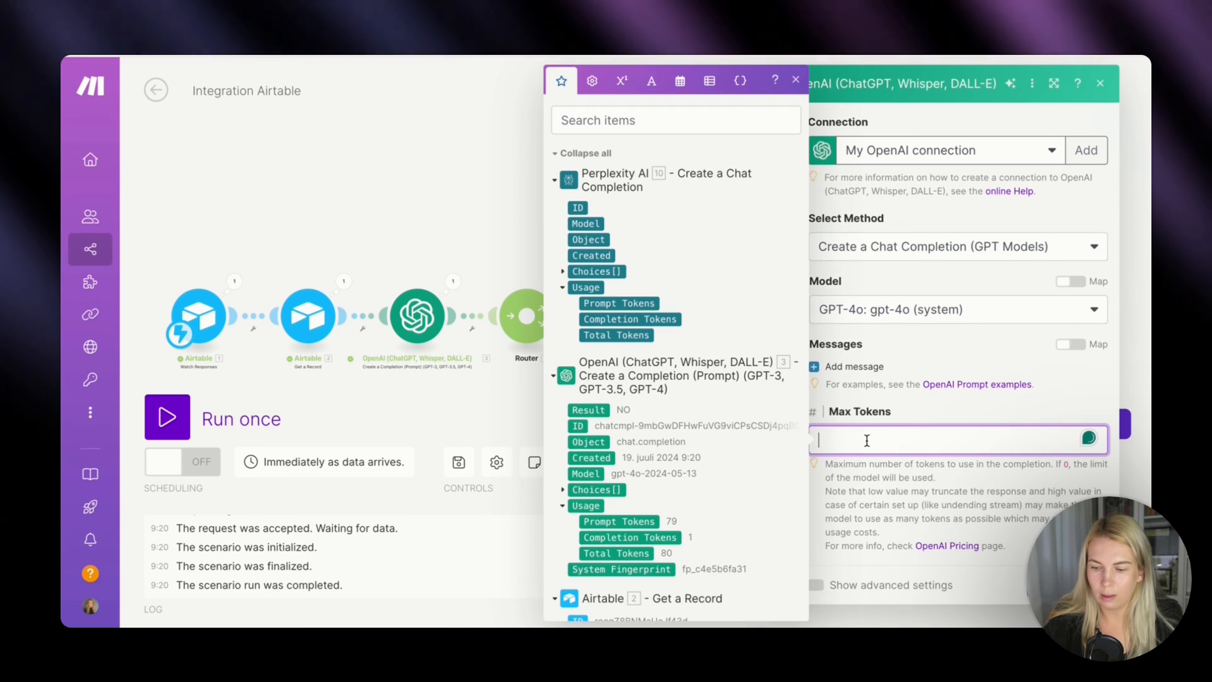
{"action": "type", "text": "0"}
{"action": "left_click", "coordinate": [994, 403]}
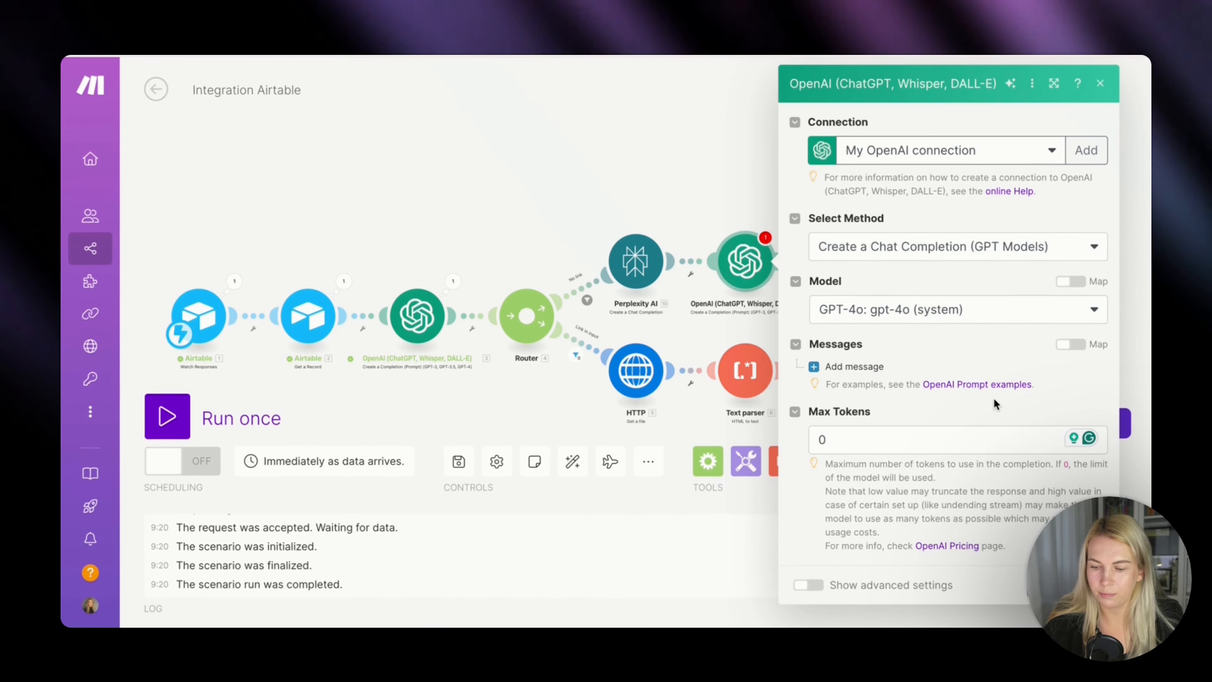
{"action": "left_click", "coordinate": [812, 590]}
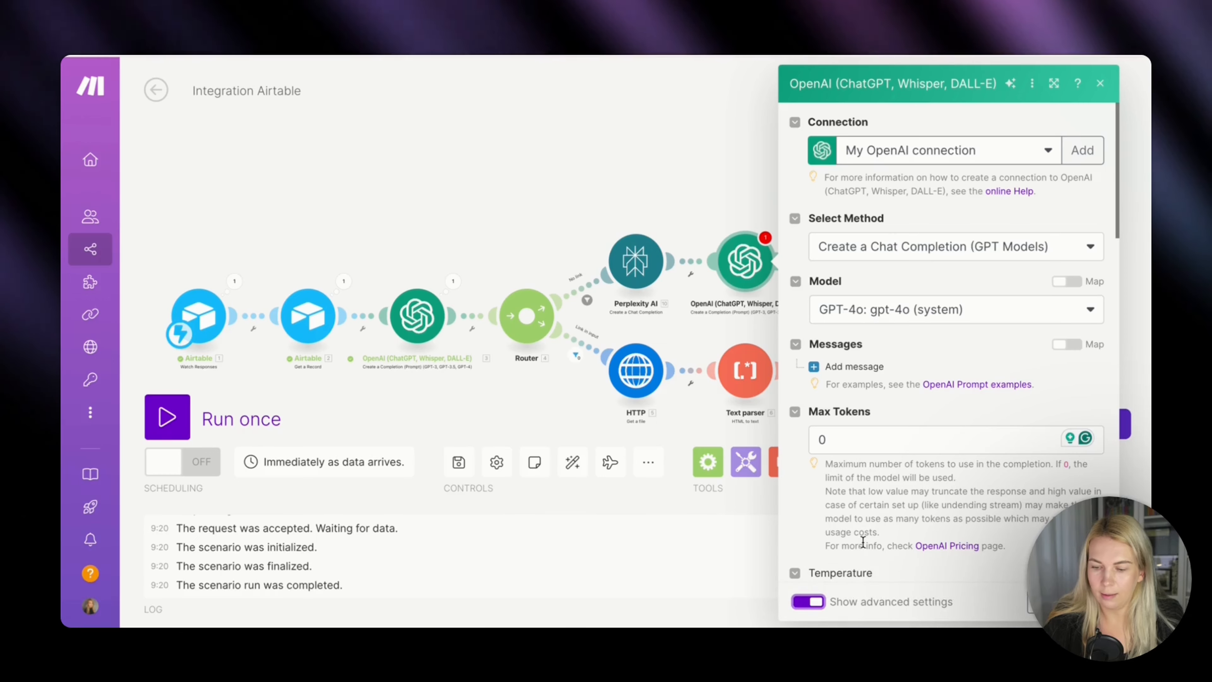
{"action": "scroll", "coordinate": [849, 451], "scroll_direction": "down", "scroll_amount": 4}
{"action": "left_click", "coordinate": [847, 425]}
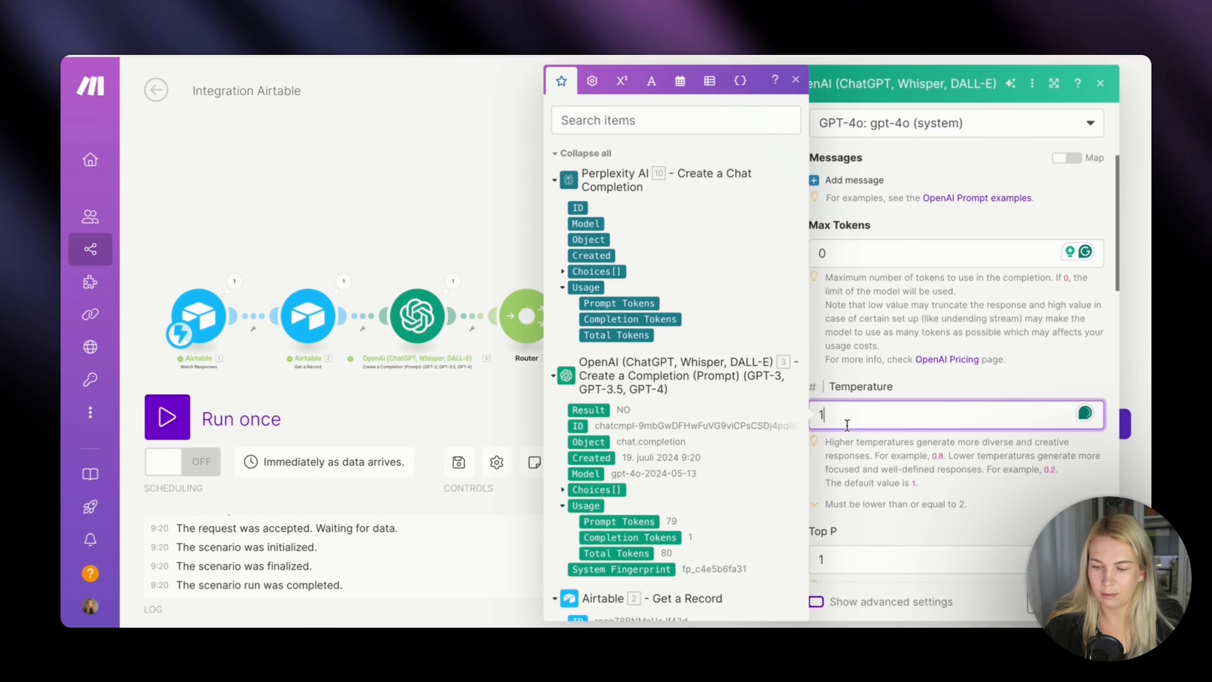
{"action": "type", "text": "0.7"}
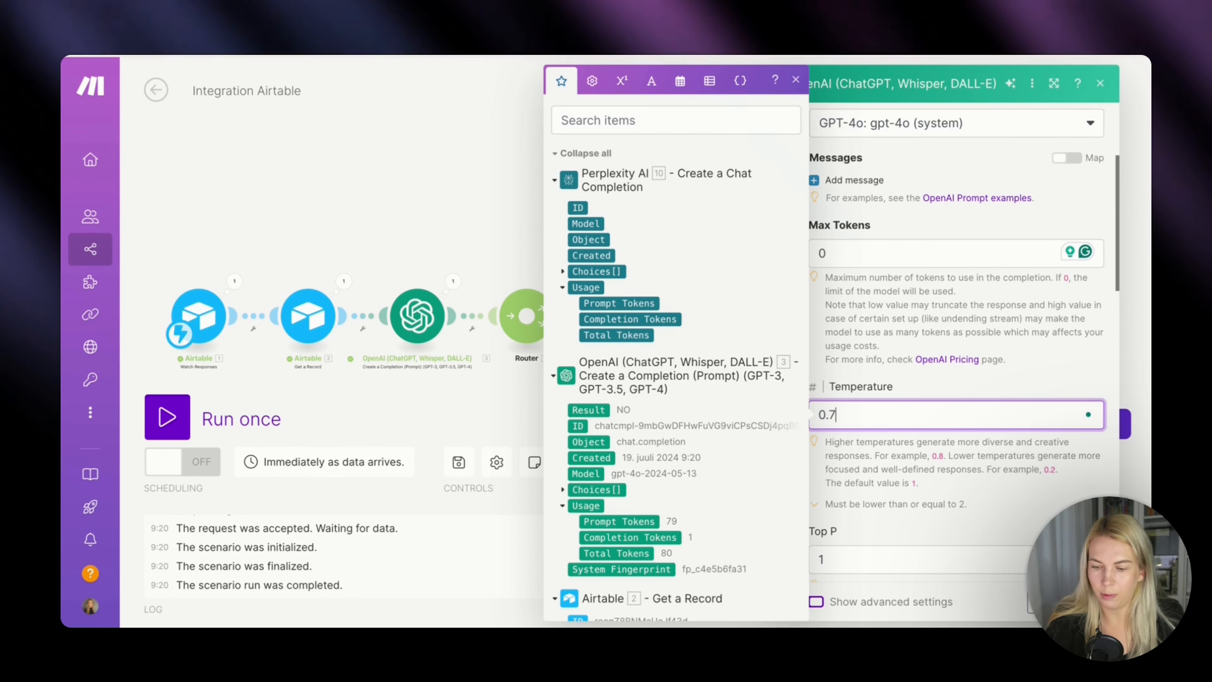
{"action": "left_click", "coordinate": [1023, 479]}
{"action": "scroll", "coordinate": [935, 306], "scroll_direction": "up", "scroll_amount": 4}
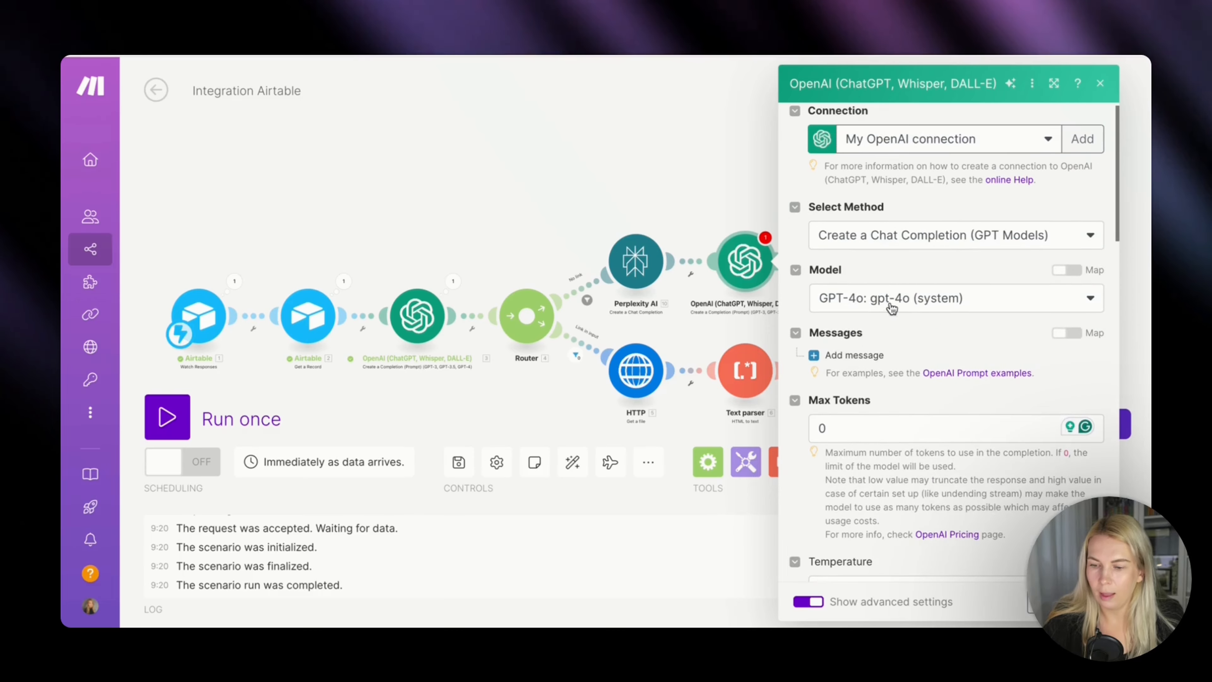
Add a User message to the OpenAI module and paste in the post-writing prompt with its content idea and fact inputs.
{"action": "left_click", "coordinate": [865, 353]}
{"action": "left_click", "coordinate": [883, 409]}
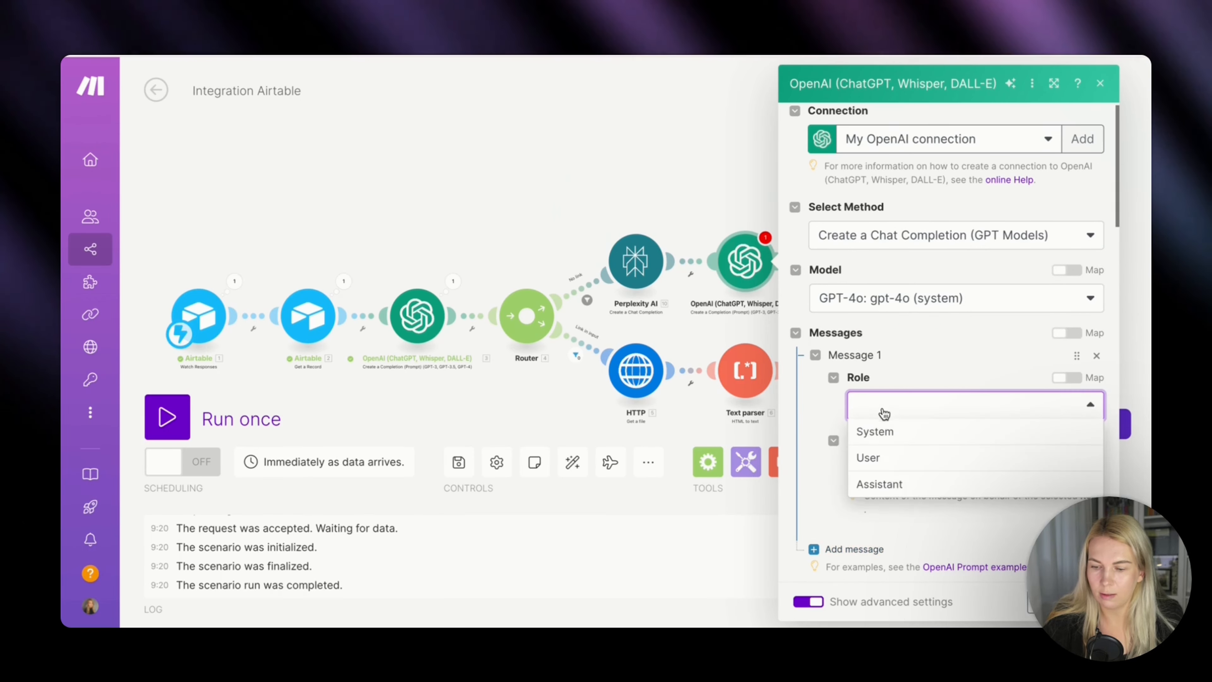
{"action": "left_click", "coordinate": [884, 451]}
{"action": "left_click", "coordinate": [887, 460]}
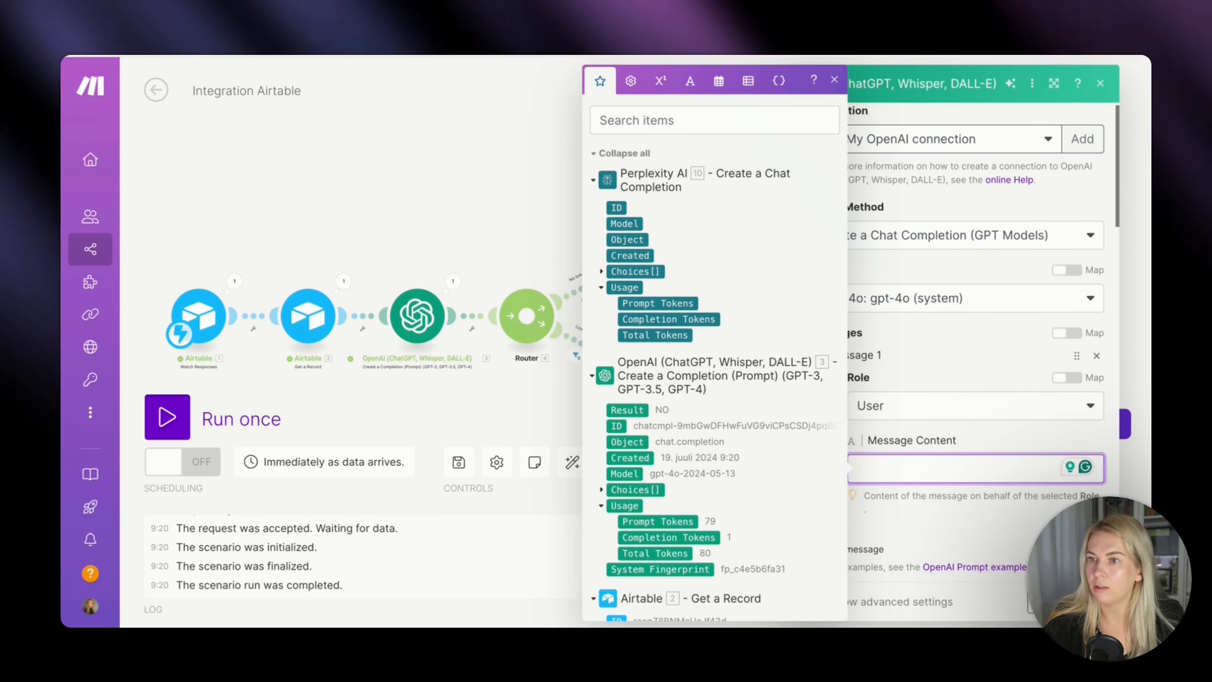
{"action": "key", "text": "Escape"}
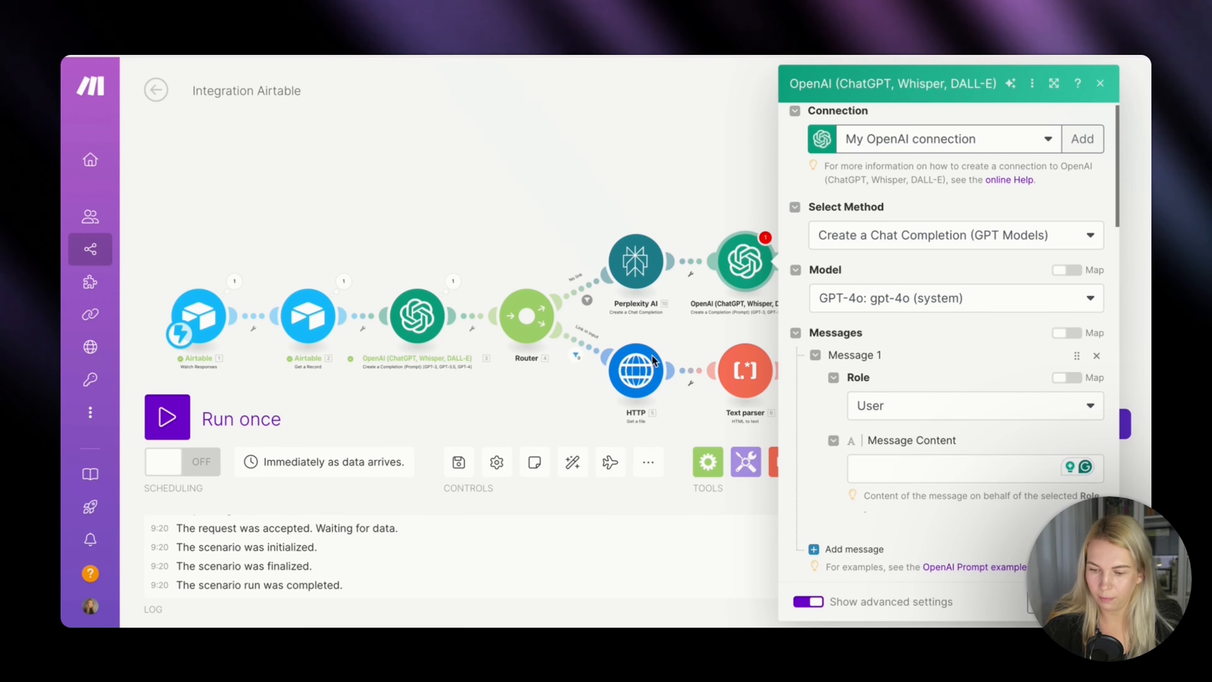
{"action": "left_click", "coordinate": [890, 464]}
{"action": "key", "text": "ctrl+v"}
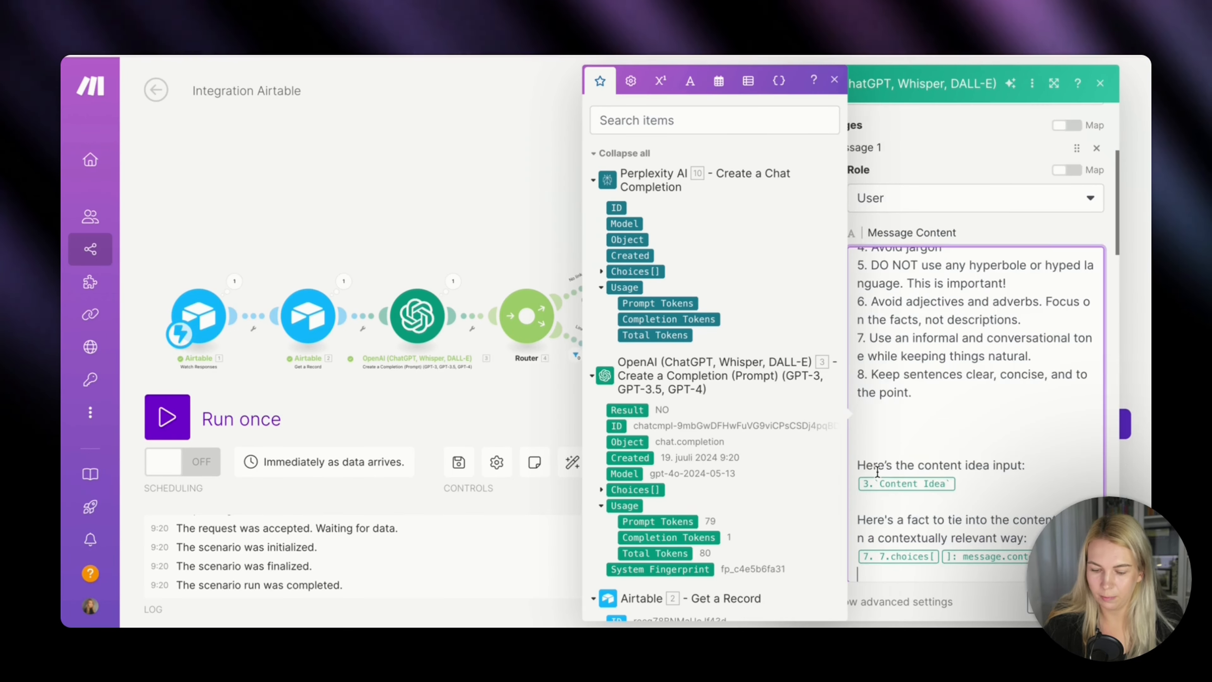
Remove the pasted Content Idea and choices message content placeholders from the OpenAI message content.
{"action": "scroll", "coordinate": [954, 477], "scroll_direction": "down", "scroll_amount": 1}
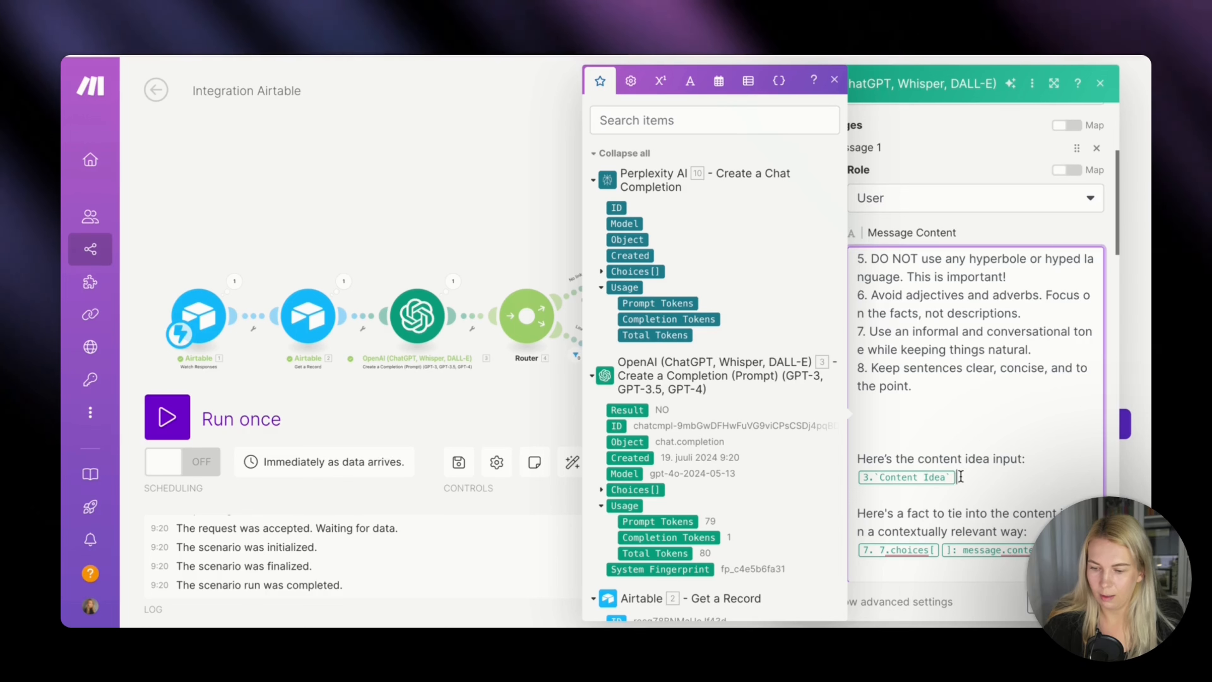
{"action": "key", "text": "BackSpace"}
{"action": "key", "text": "BackSpace"}
{"action": "left_click", "coordinate": [1056, 550]}
{"action": "key", "text": "BackSpace"}
{"action": "key", "text": "BackSpace"}
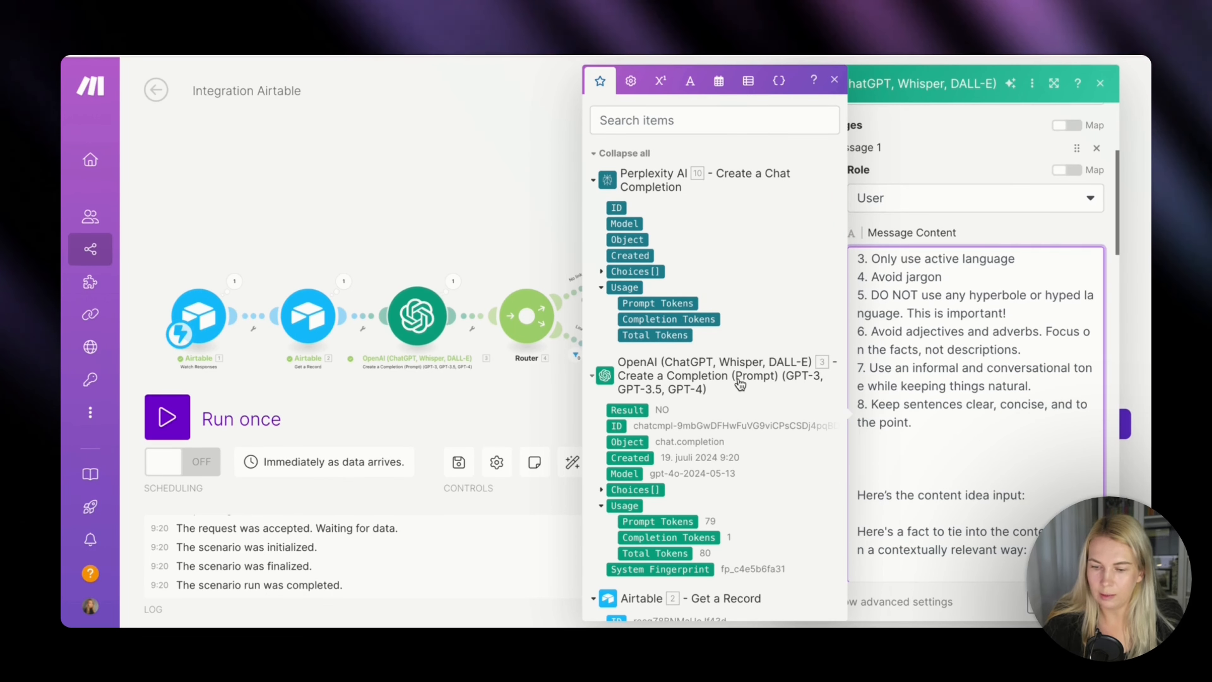
Map Airtable's Content Ideas and Perplexity AI's Choices Message Content into the OpenAI prompt's idea and fact inputs, and save the module.
{"action": "scroll", "coordinate": [739, 382], "scroll_direction": "down", "scroll_amount": 4}
{"action": "left_click", "coordinate": [660, 474]}
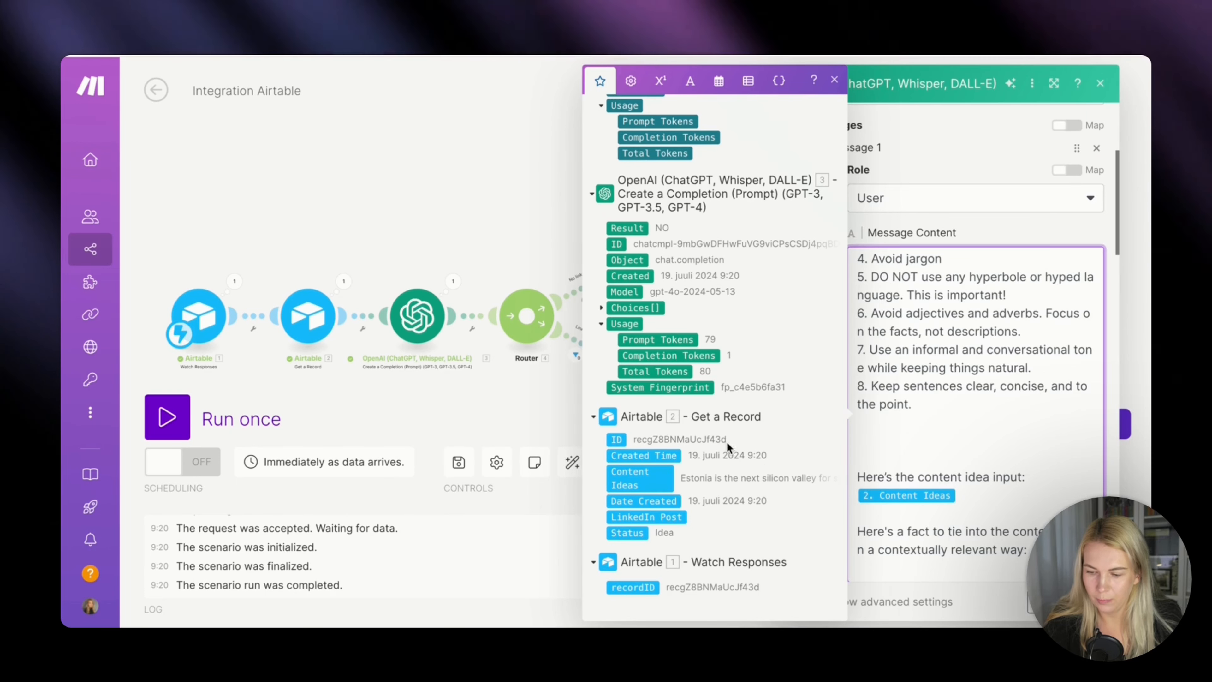
{"action": "scroll", "coordinate": [715, 330], "scroll_direction": "up", "scroll_amount": 4}
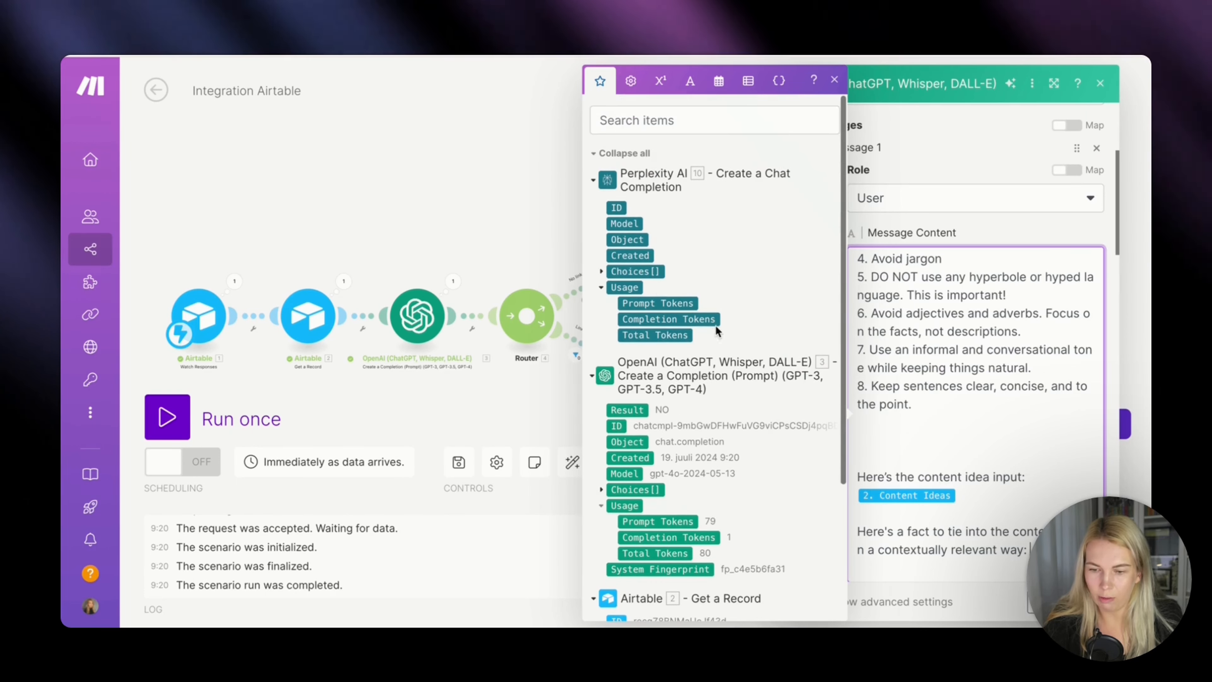
{"action": "left_click", "coordinate": [601, 272]}
{"action": "left_click", "coordinate": [613, 320]}
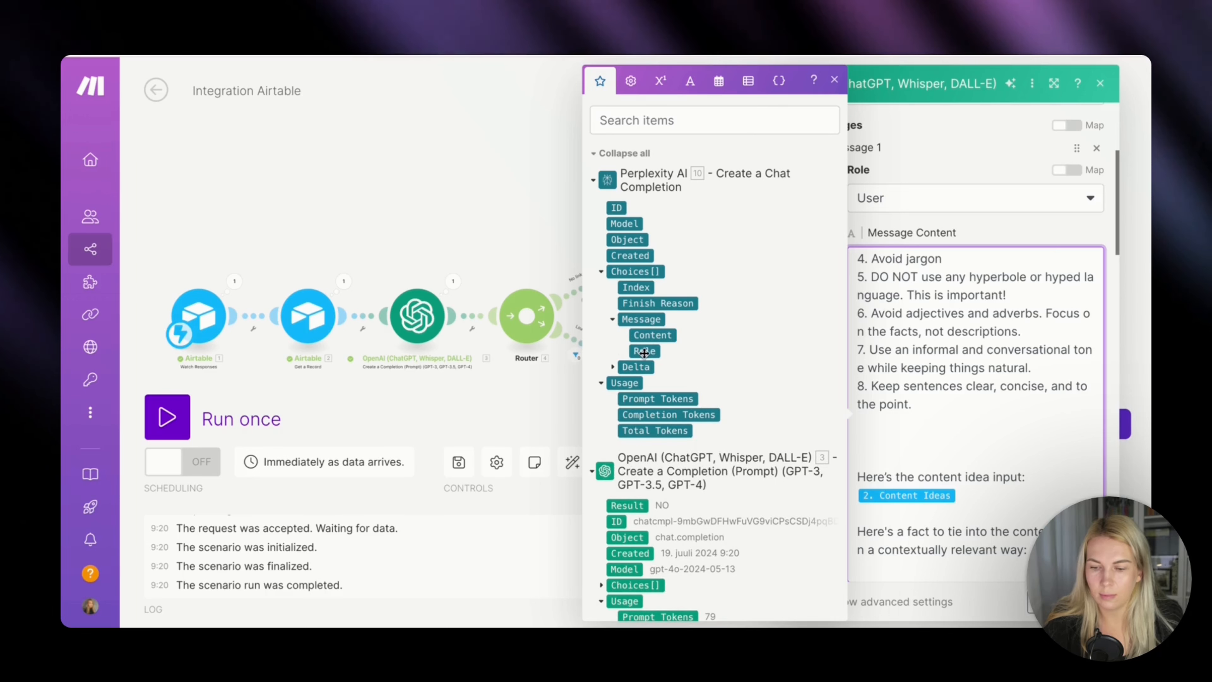
{"action": "left_click", "coordinate": [663, 335]}
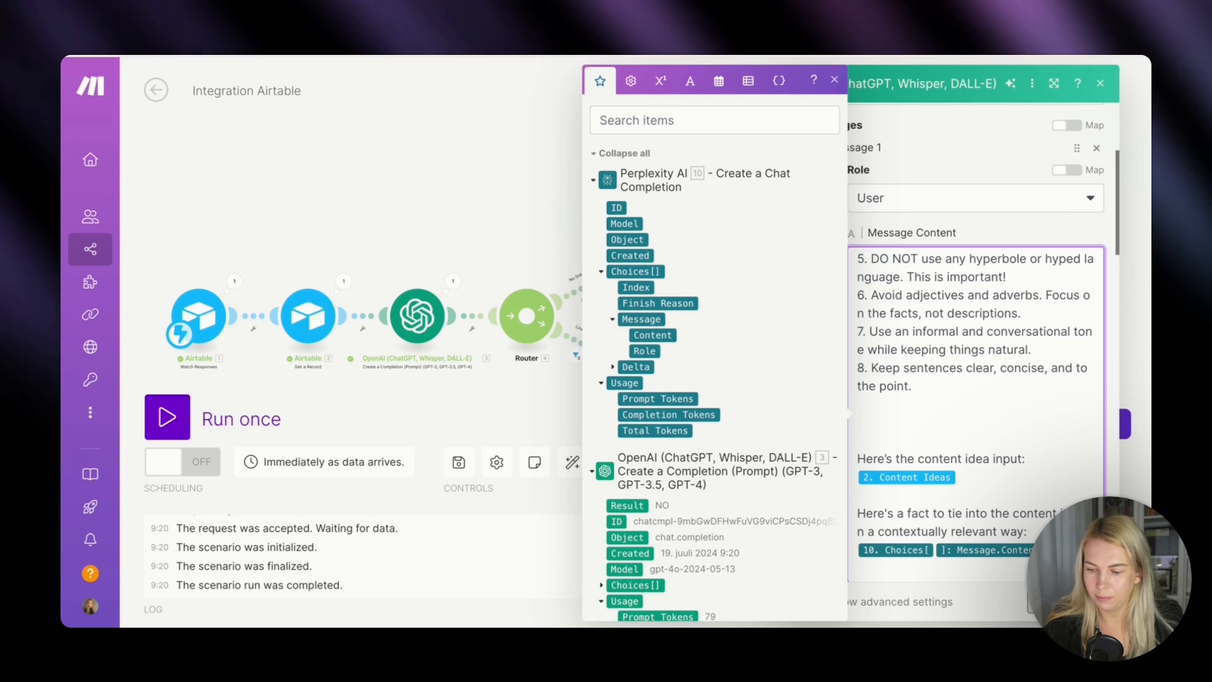
{"action": "left_click", "coordinate": [1092, 602]}
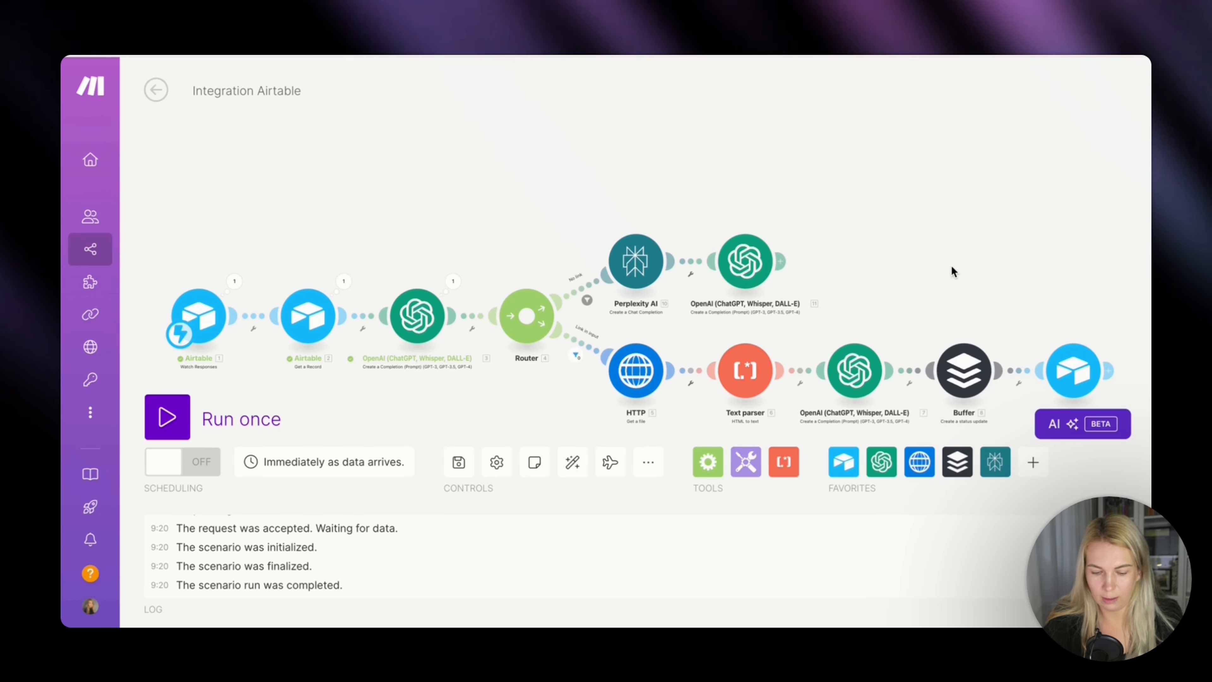
Copy the Buffer and Airtable modules from the link branch and attach the copies after the OpenAI module in the no-link branch.
{"action": "left_click_drag", "start_coordinate": [952, 310], "coordinate": [1094, 400]}
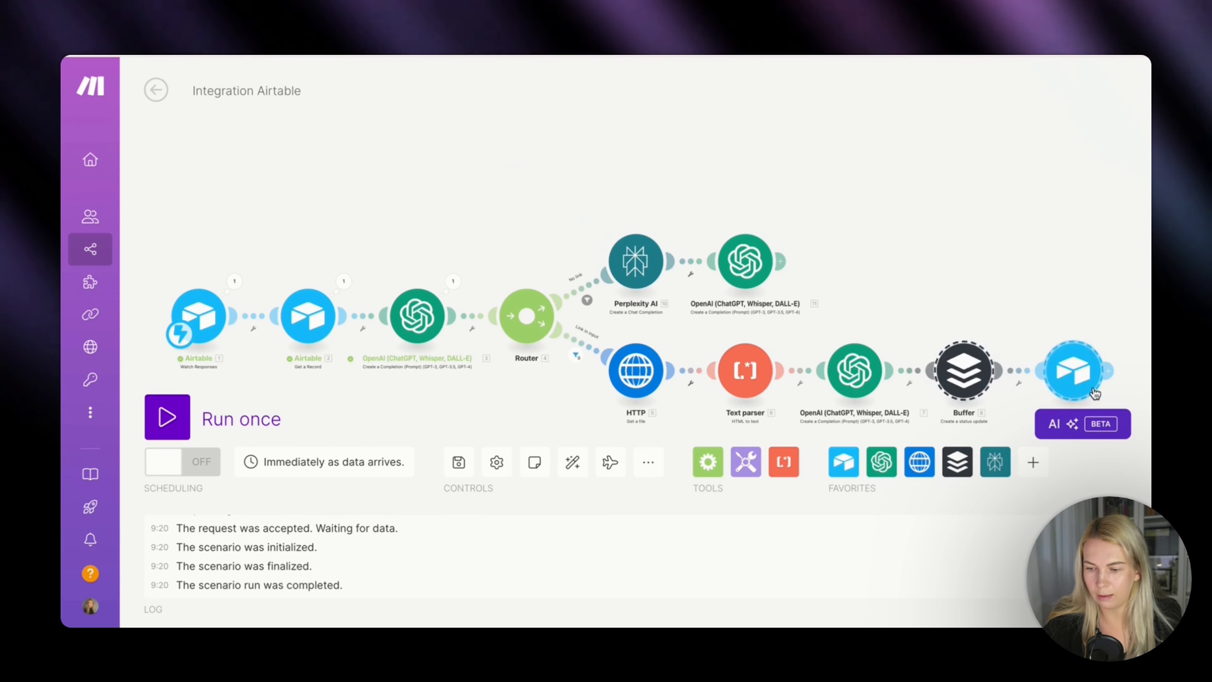
{"action": "right_click", "coordinate": [964, 373]}
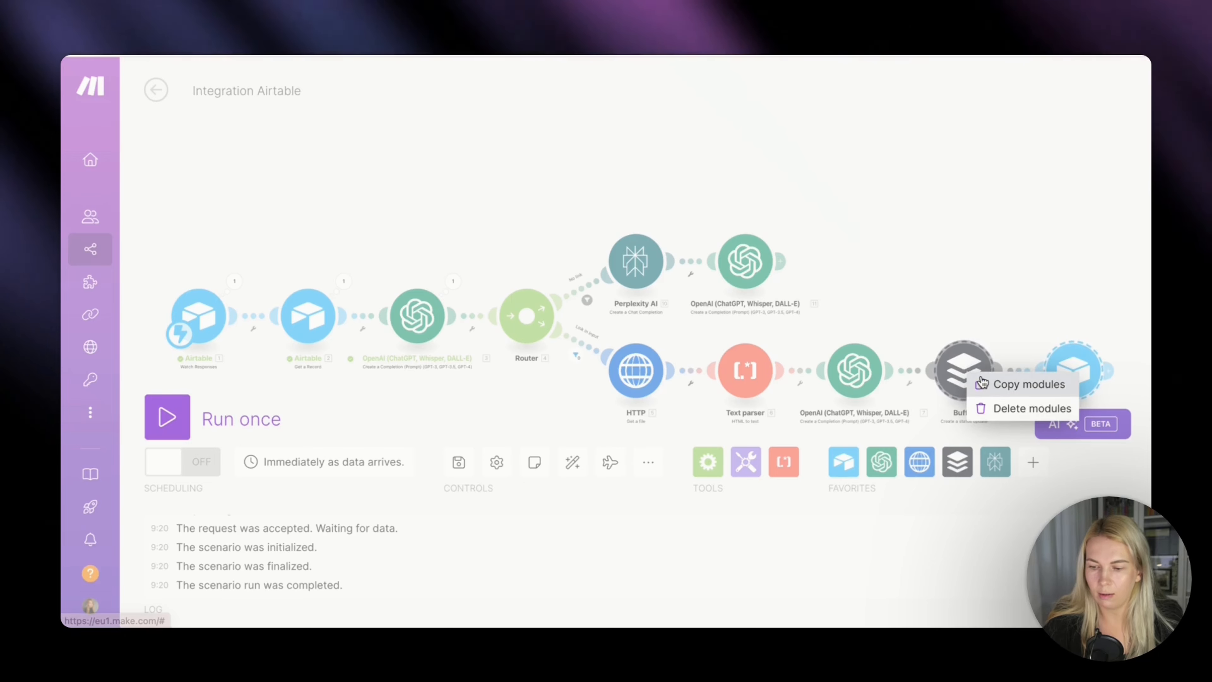
{"action": "left_click", "coordinate": [1025, 384]}
{"action": "key", "text": "ctrl+v"}
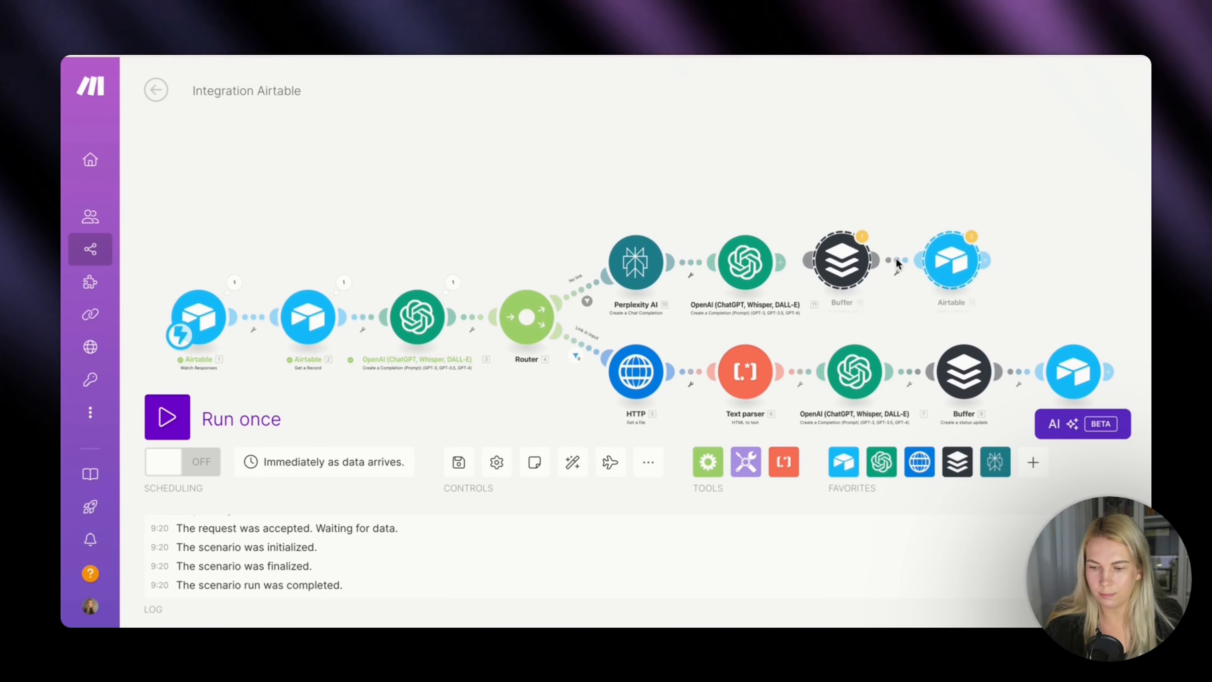
{"action": "left_click_drag", "start_coordinate": [853, 272], "coordinate": [872, 274]}
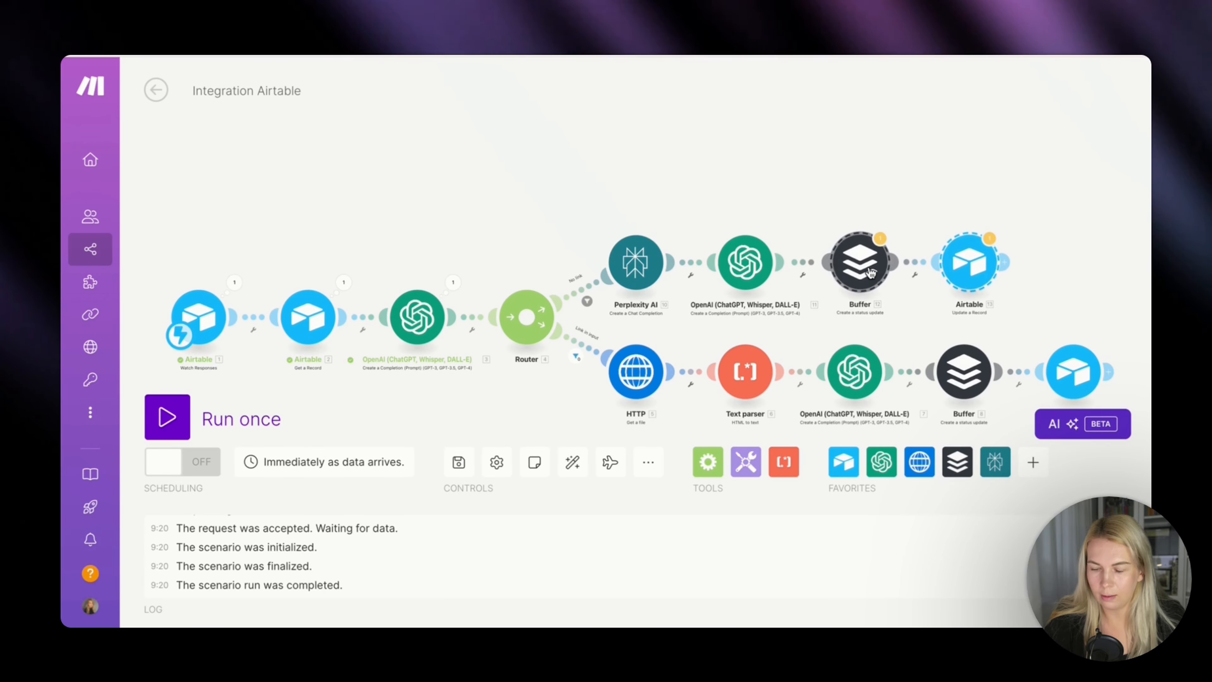
Replace the copied Buffer module's Text with the Choices Message Content of OpenAI module 11 and save it.
{"action": "left_click", "coordinate": [855, 260]}
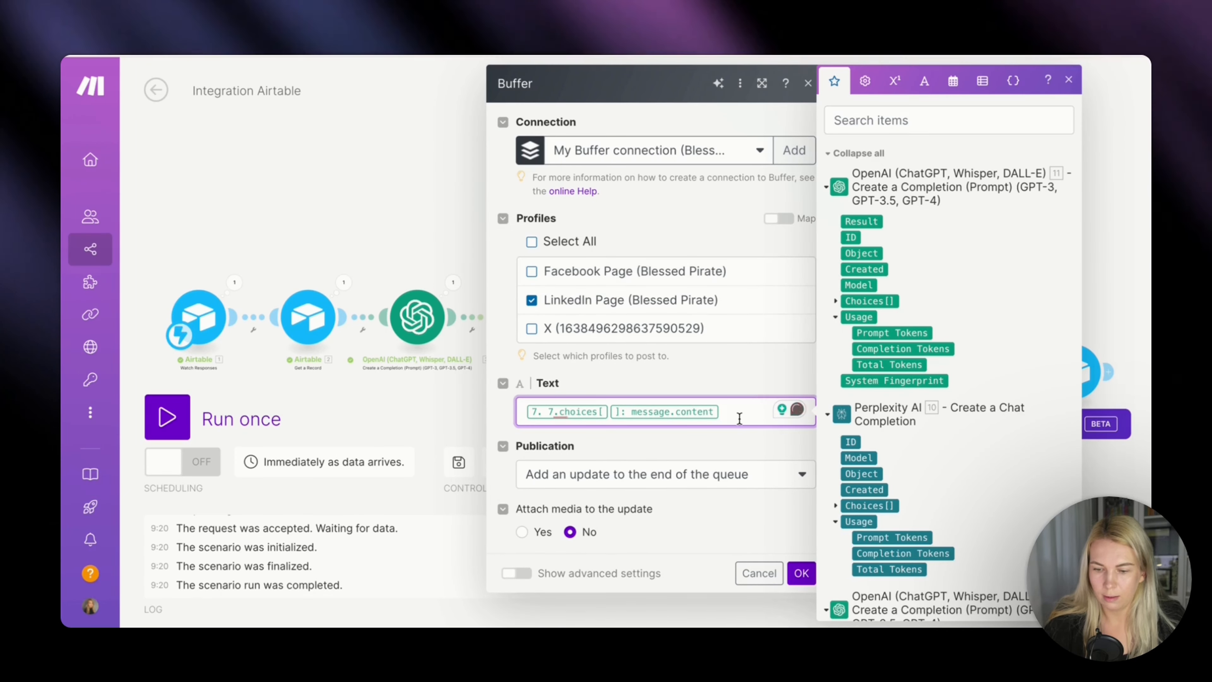
{"action": "key", "text": "BackSpace"}
{"action": "key", "text": "BackSpace"}
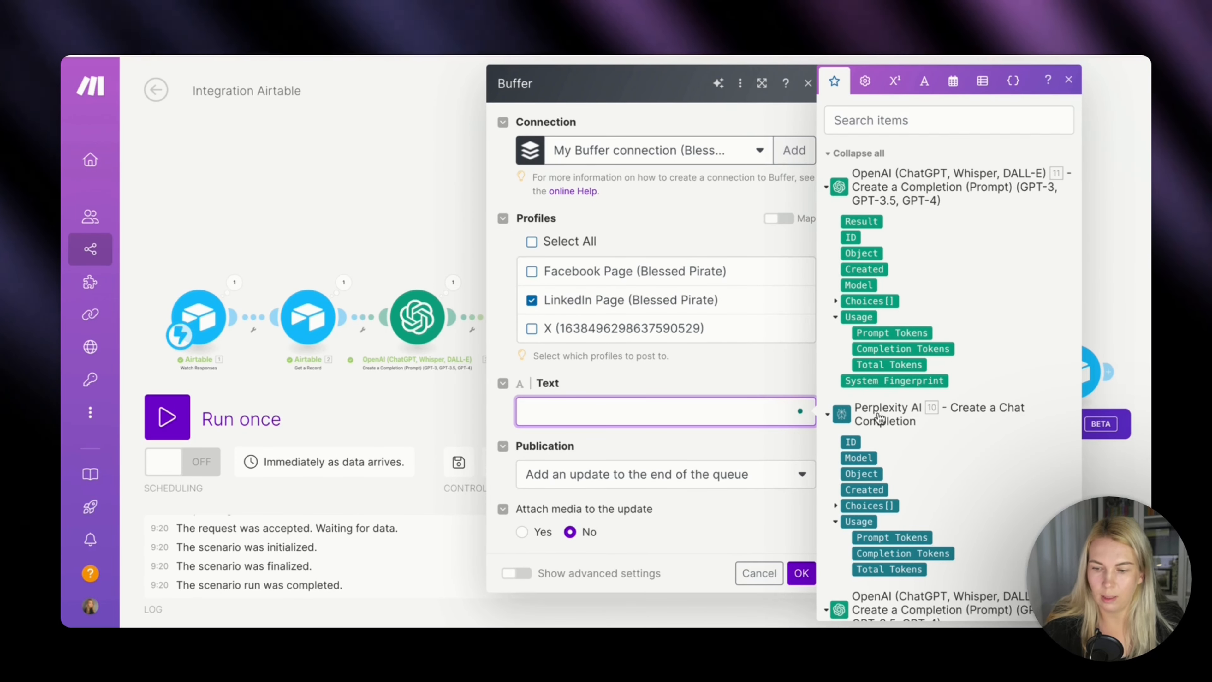
{"action": "left_click", "coordinate": [837, 300]}
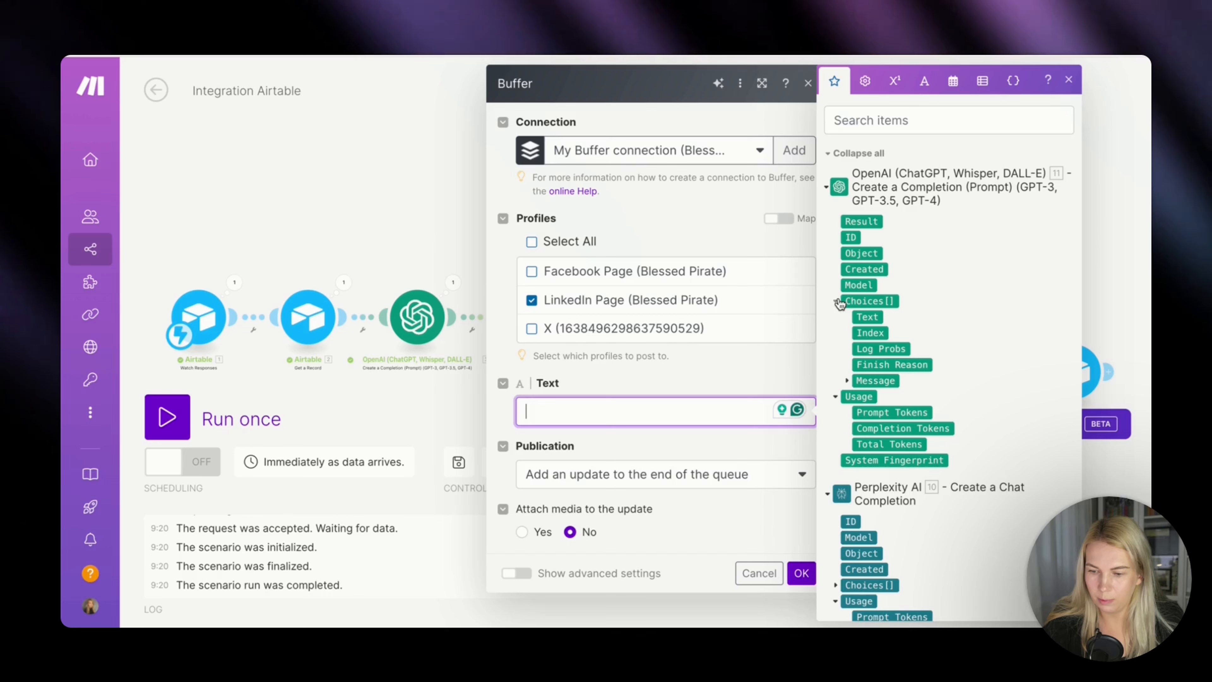
{"action": "left_click", "coordinate": [847, 381]}
{"action": "left_click", "coordinate": [886, 412]}
{"action": "left_click", "coordinate": [731, 534]}
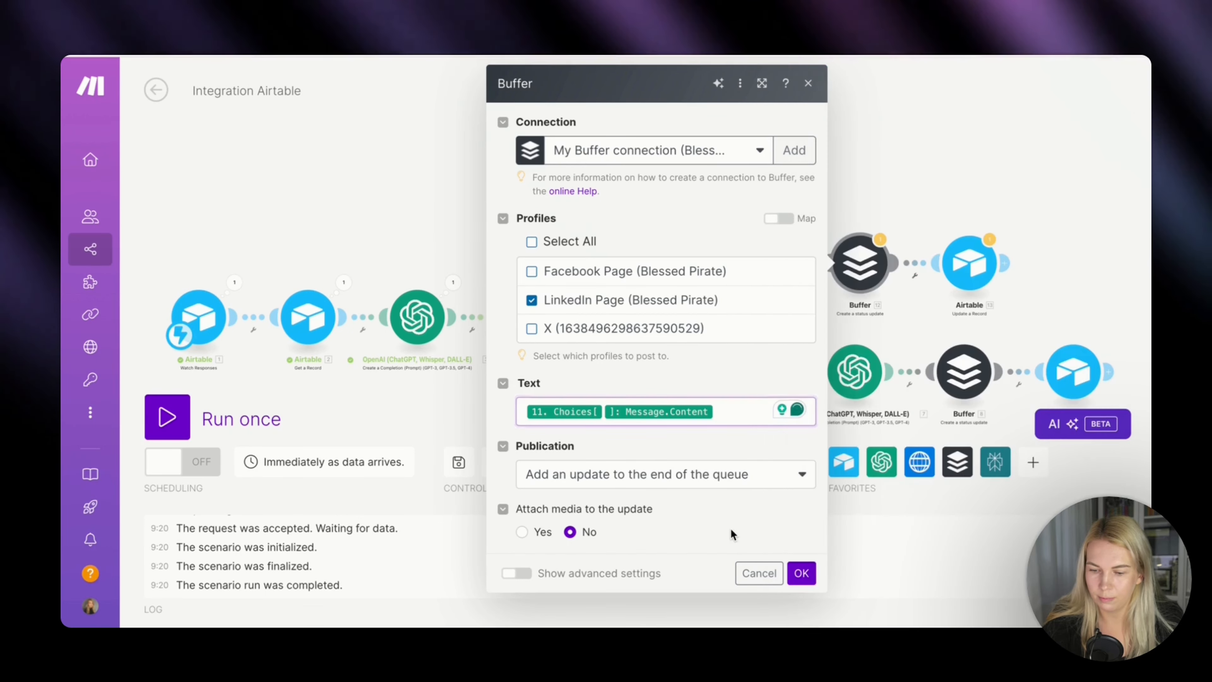
{"action": "left_click", "coordinate": [802, 573]}
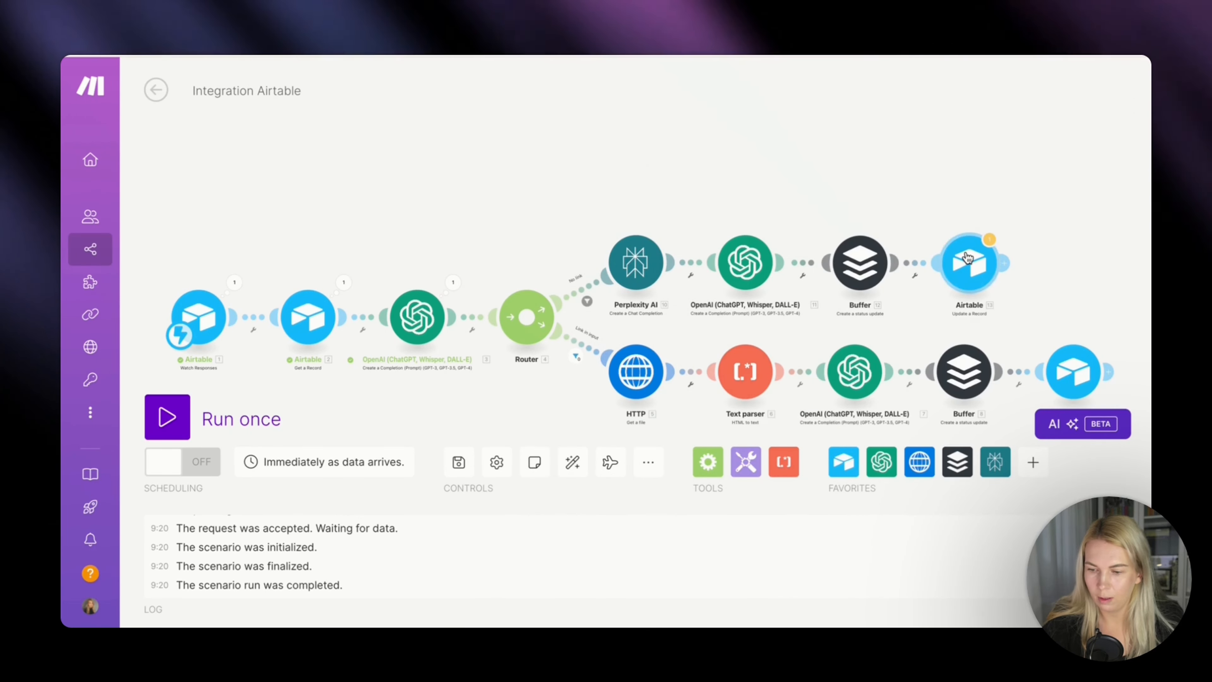
Replace the LinkedIn Post value in the copied Airtable module with OpenAI module 11's Choices Message Content and save it.
{"action": "left_click", "coordinate": [967, 258]}
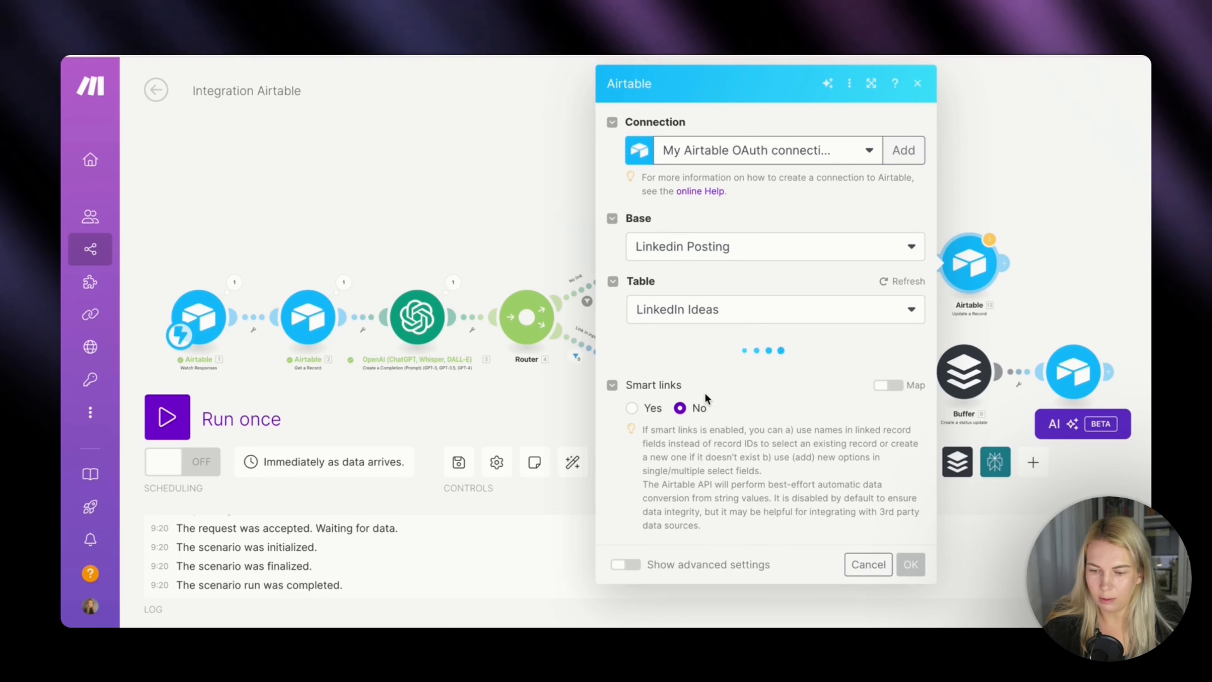
{"action": "scroll", "coordinate": [726, 488], "scroll_direction": "down", "scroll_amount": 2}
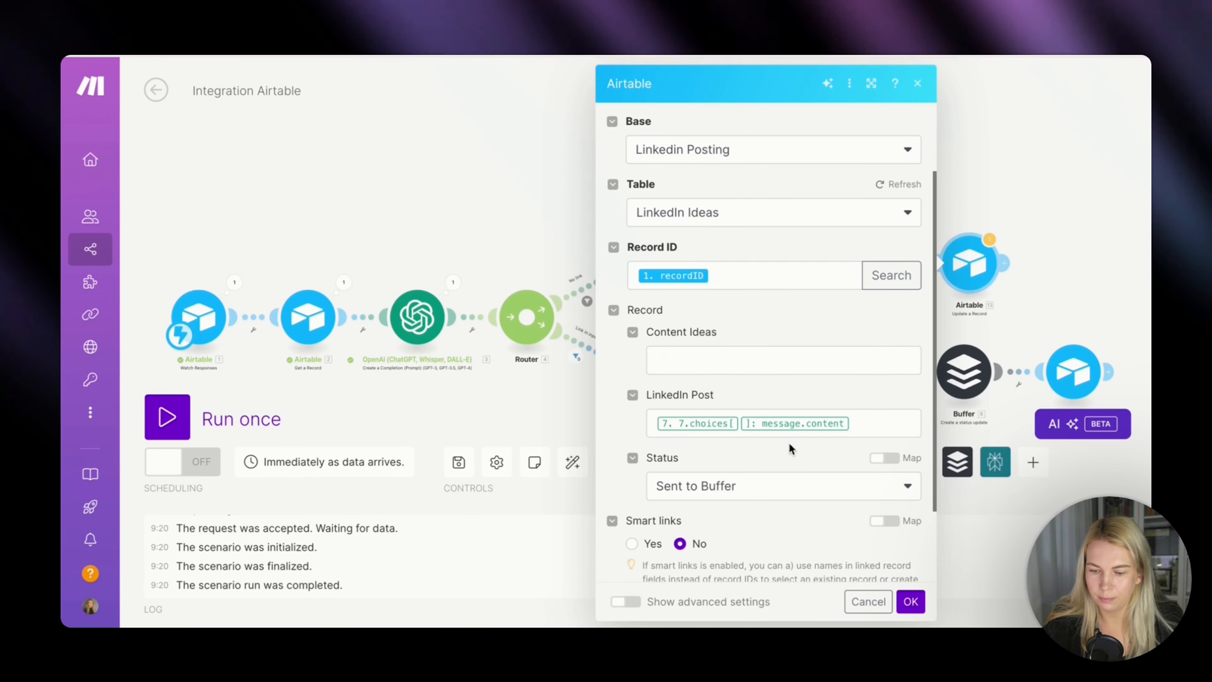
{"action": "left_click", "coordinate": [877, 423]}
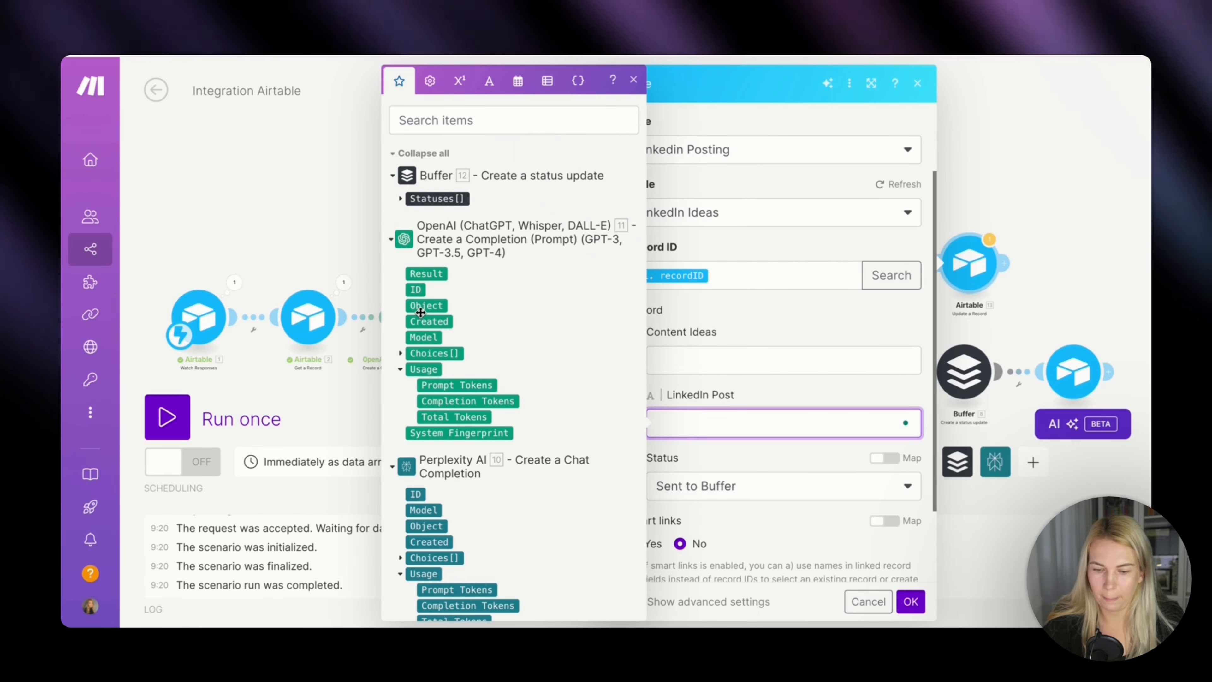
{"action": "left_click", "coordinate": [400, 353]}
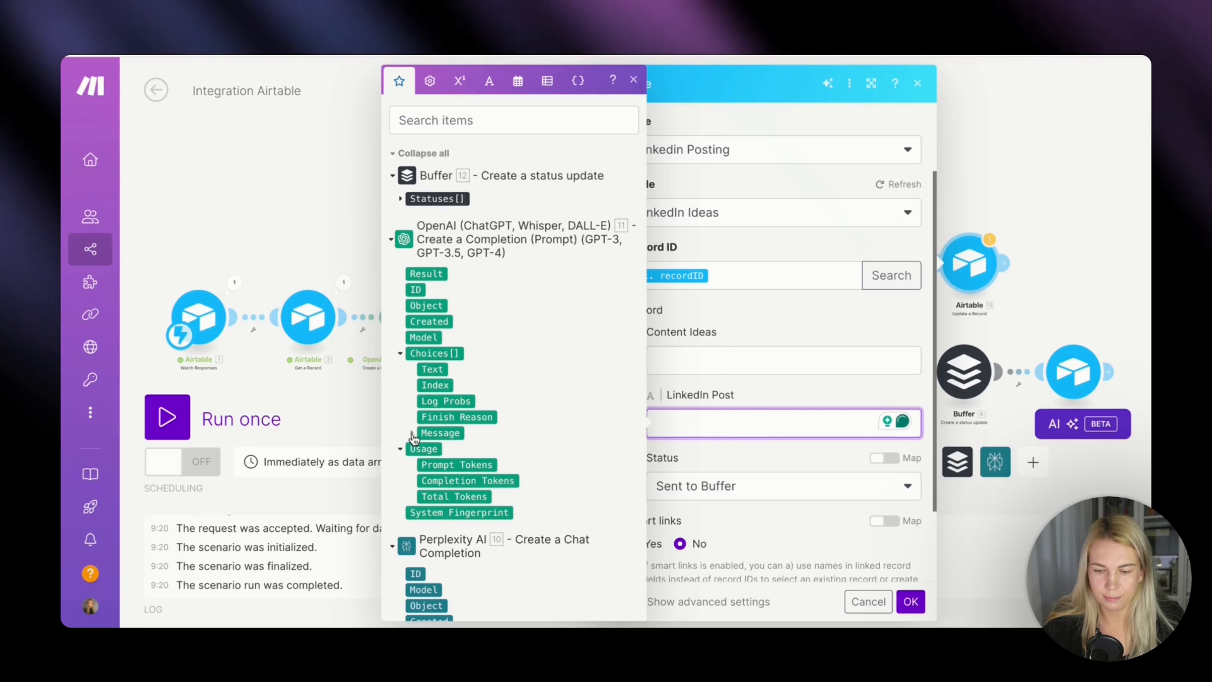
{"action": "left_click", "coordinate": [411, 433]}
{"action": "left_click", "coordinate": [451, 464]}
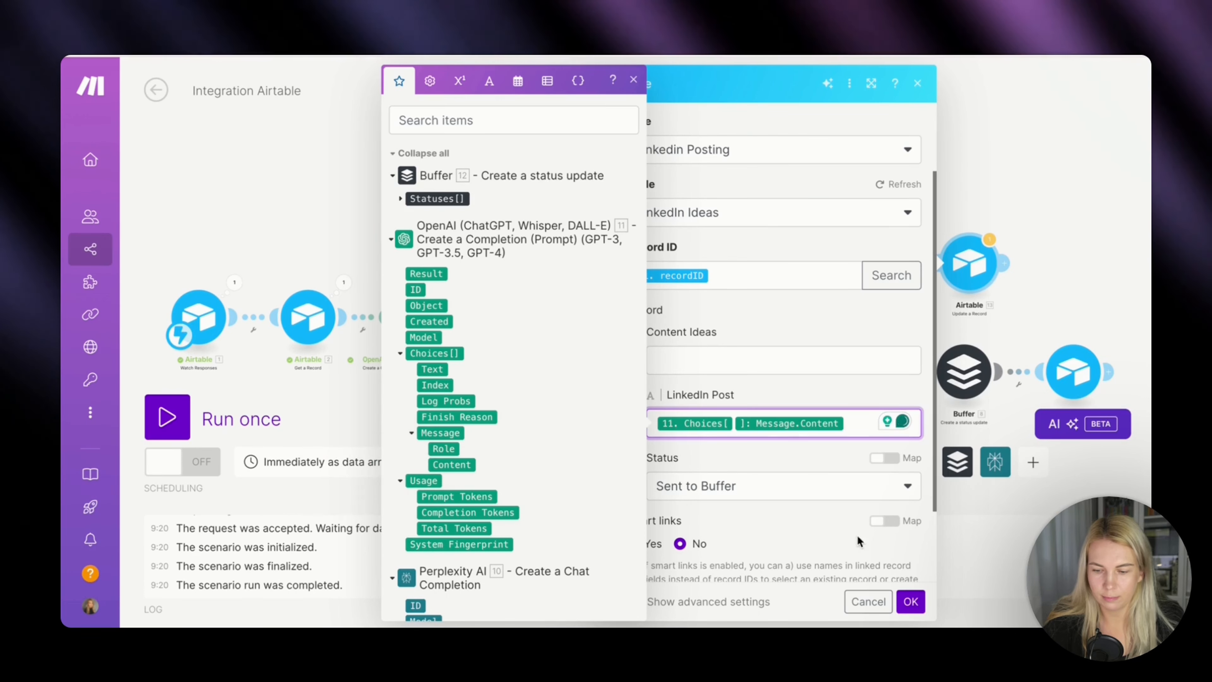
{"action": "left_click", "coordinate": [910, 600]}
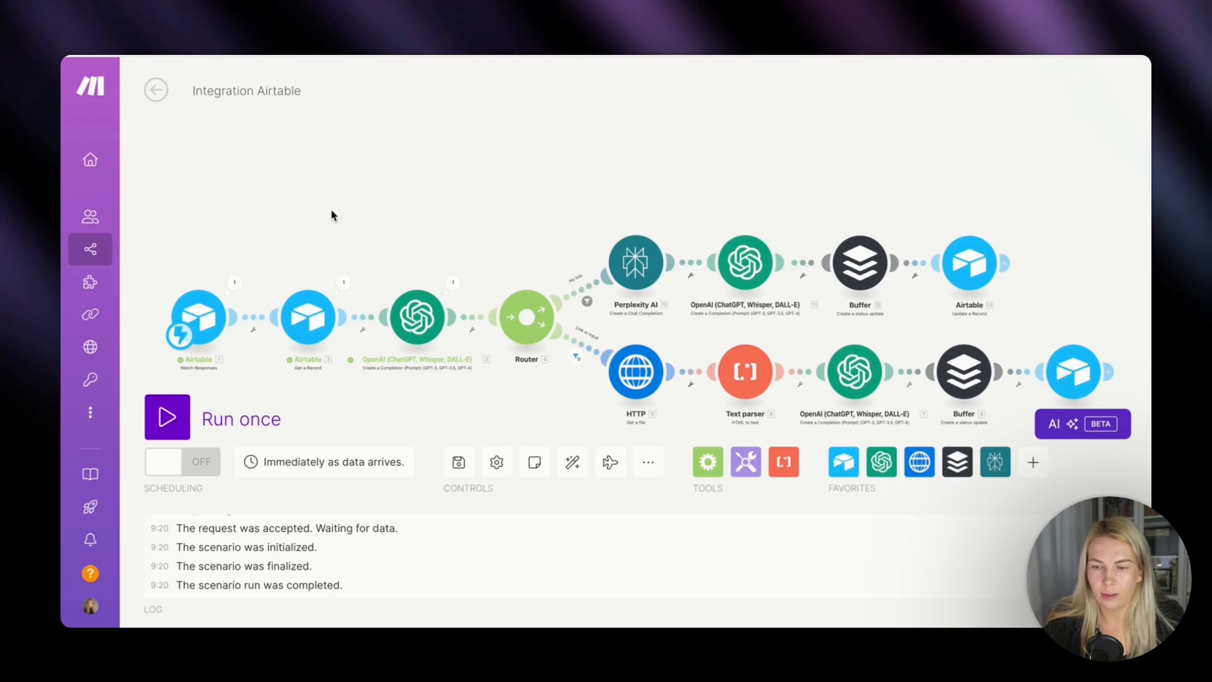
Run the scenario once waiting for new data, and test Airtable's Webhook from Make.com automation with the "Estonia is the next silicon valley for startups" record.
{"action": "left_click", "coordinate": [167, 423]}
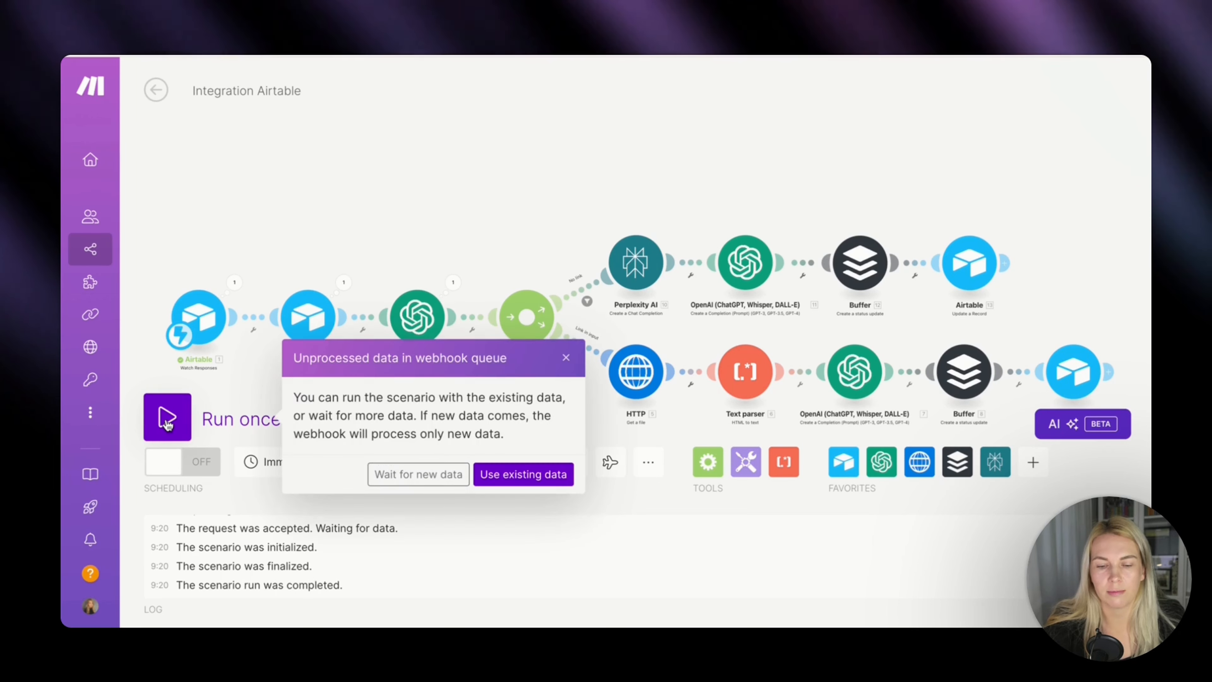
{"action": "left_click", "coordinate": [410, 474]}
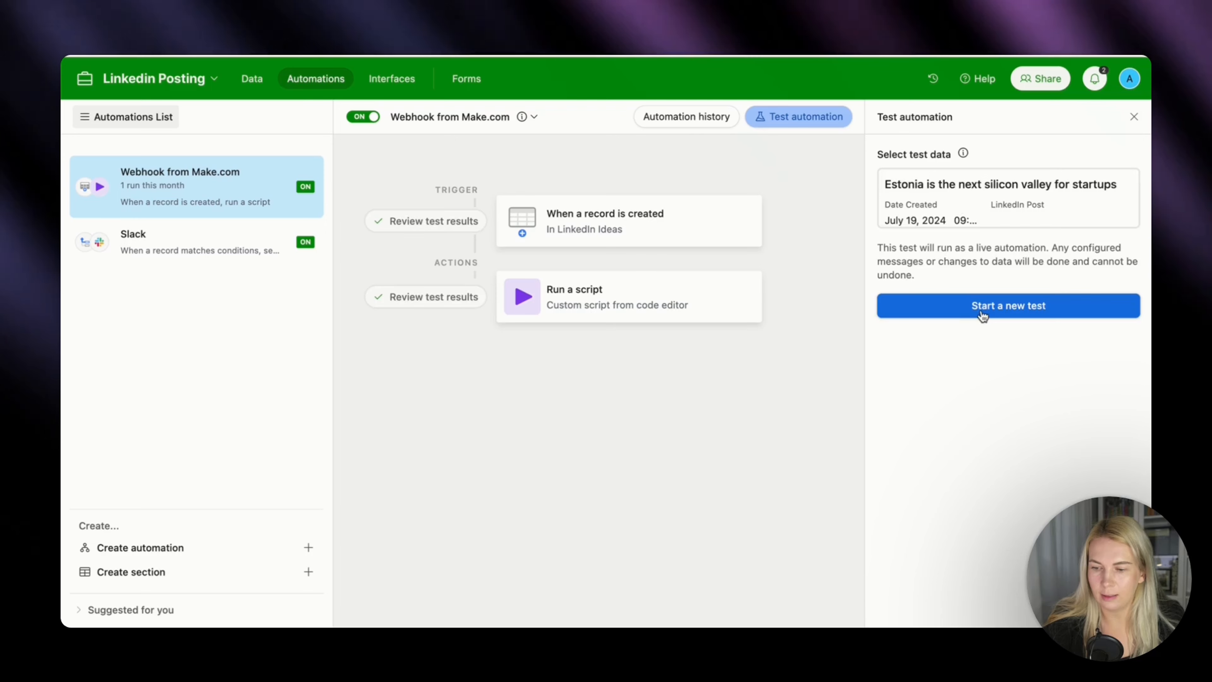
{"action": "left_click", "coordinate": [980, 306]}
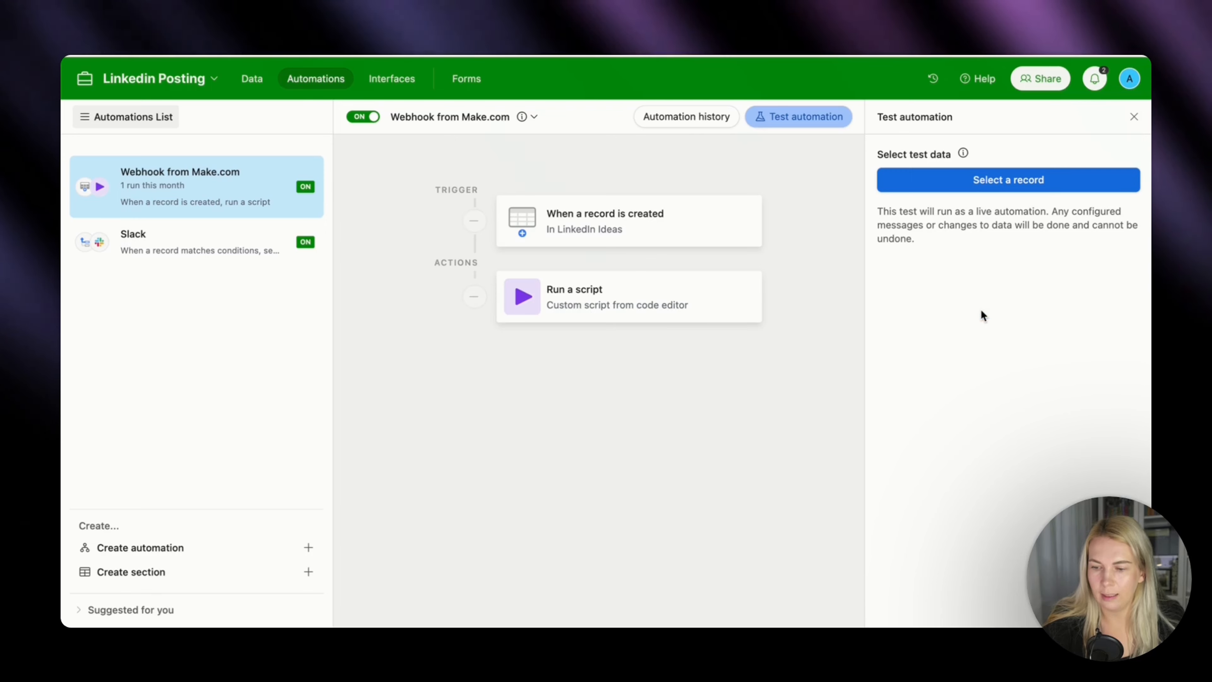
{"action": "left_click", "coordinate": [987, 178]}
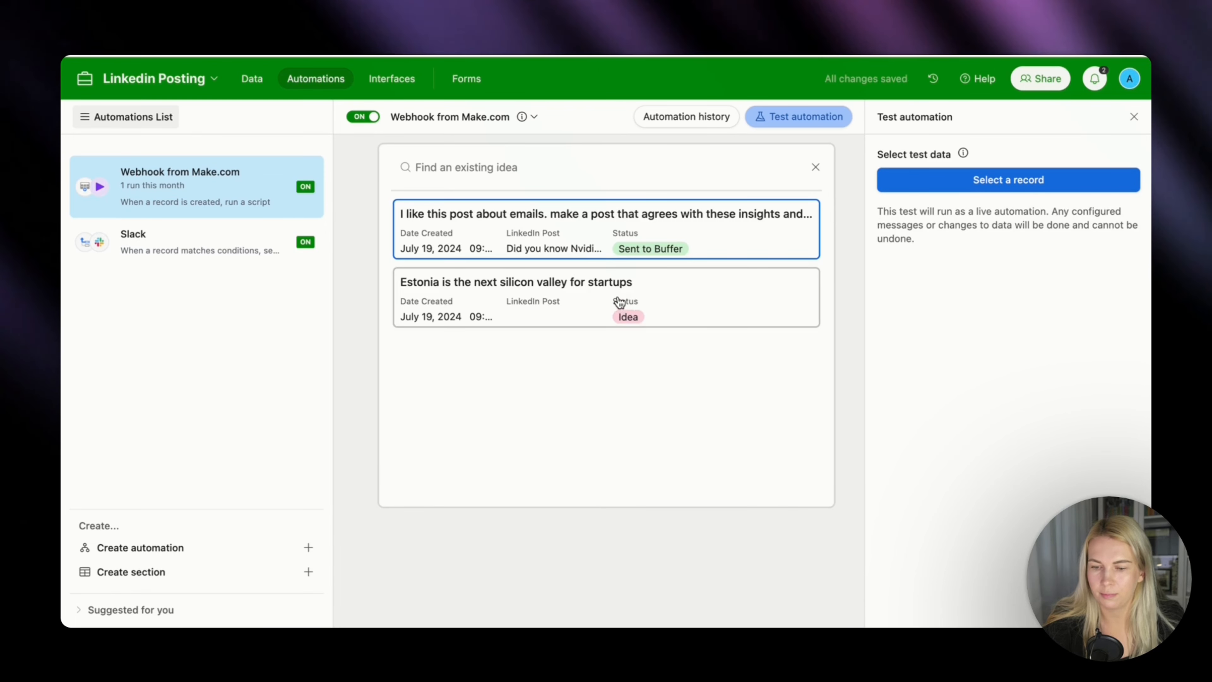
{"action": "left_click", "coordinate": [619, 302]}
{"action": "left_click", "coordinate": [993, 308]}
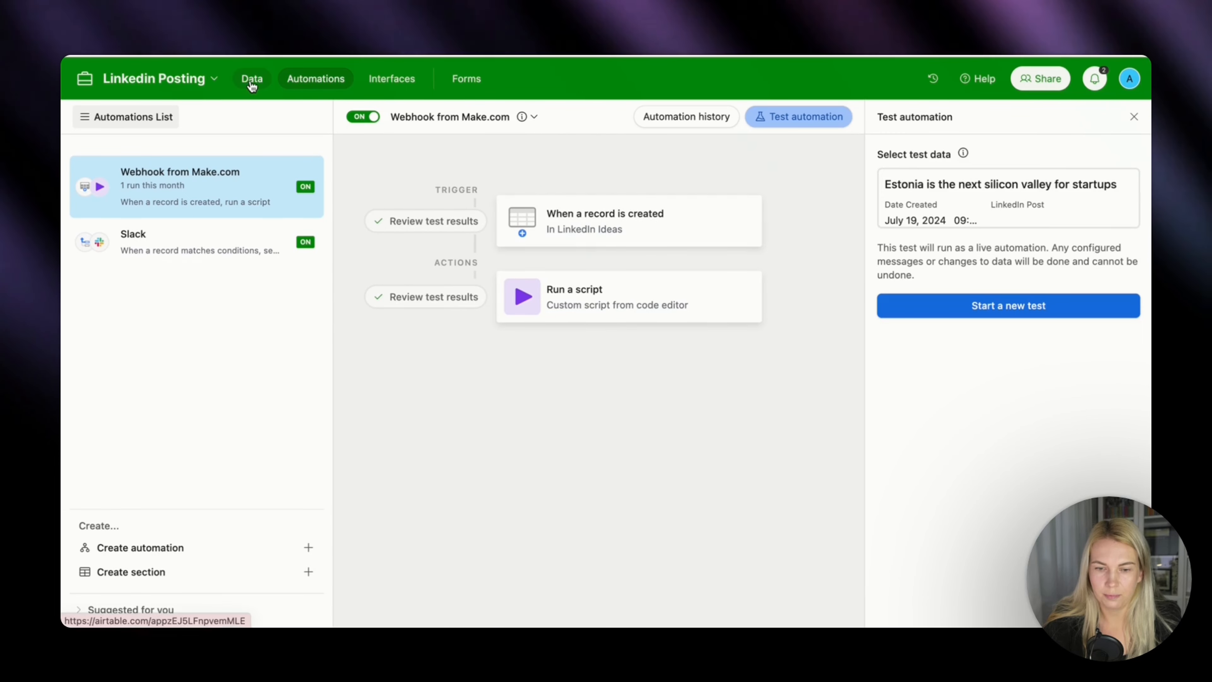
Check the Estonia record in Airtable's LinkedIn Ideas grid and read the LinkedIn Bot's newest message in Slack's action-needed channel.
{"action": "left_click", "coordinate": [252, 79]}
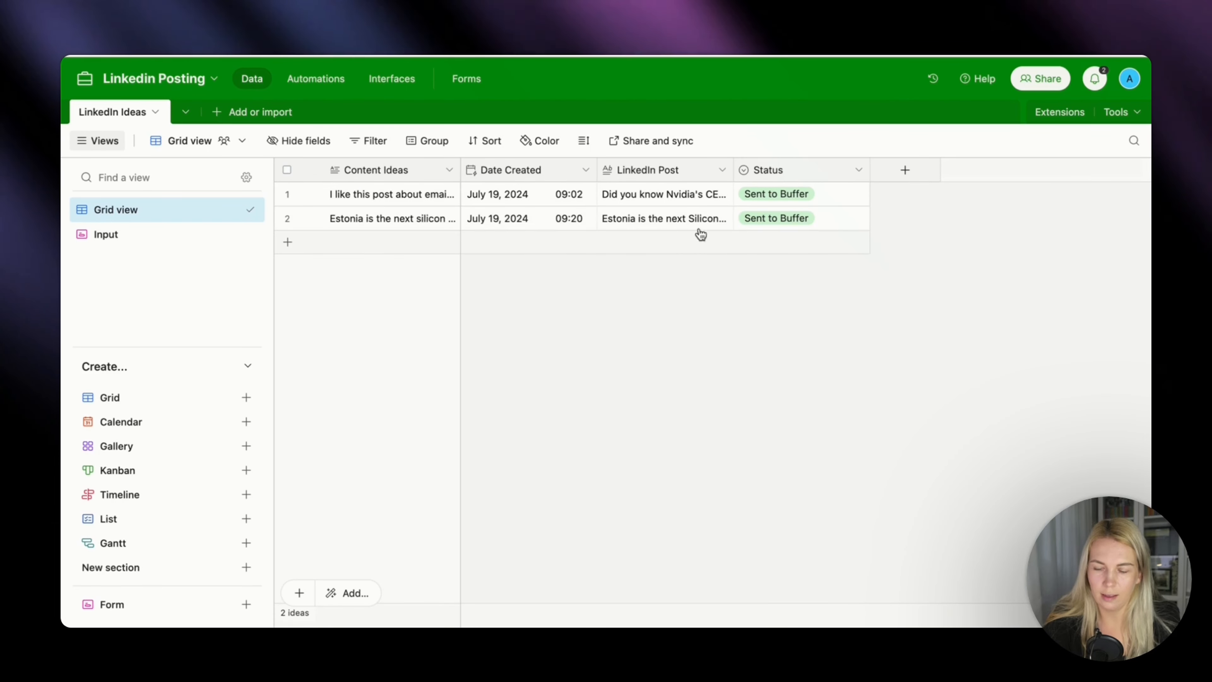
{"action": "mouse_move", "coordinate": [589, 613]}
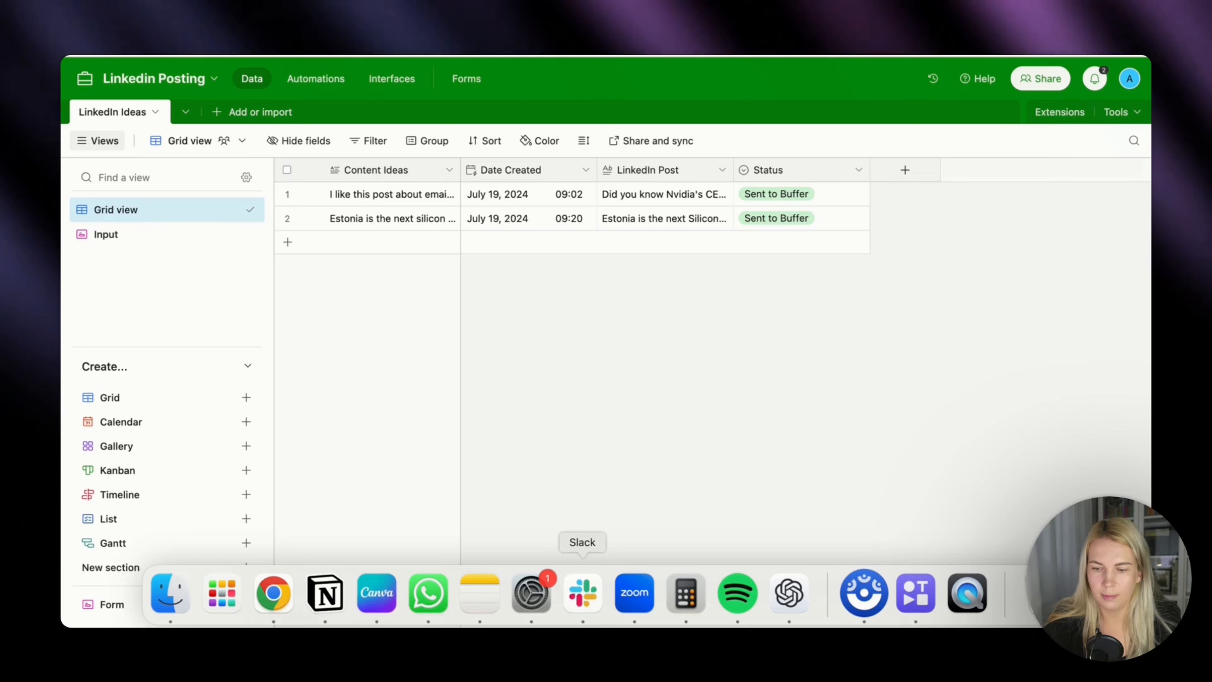
{"action": "left_click", "coordinate": [592, 607]}
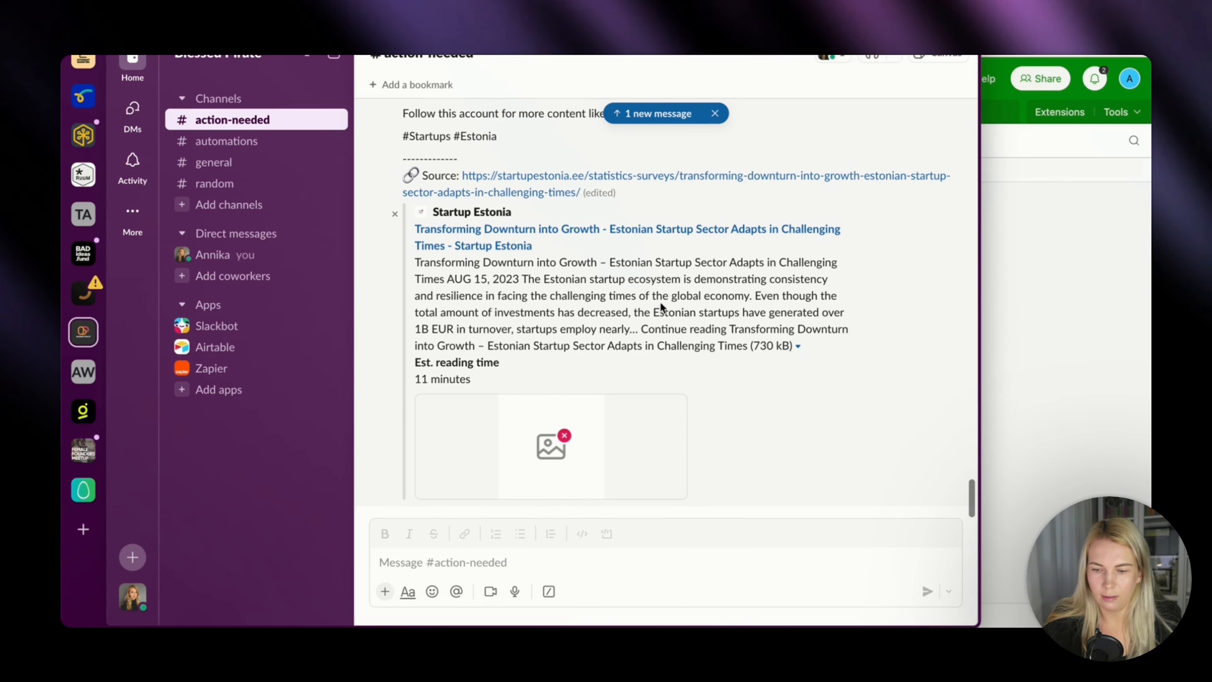
{"action": "scroll", "coordinate": [731, 301], "scroll_direction": "up", "scroll_amount": 10}
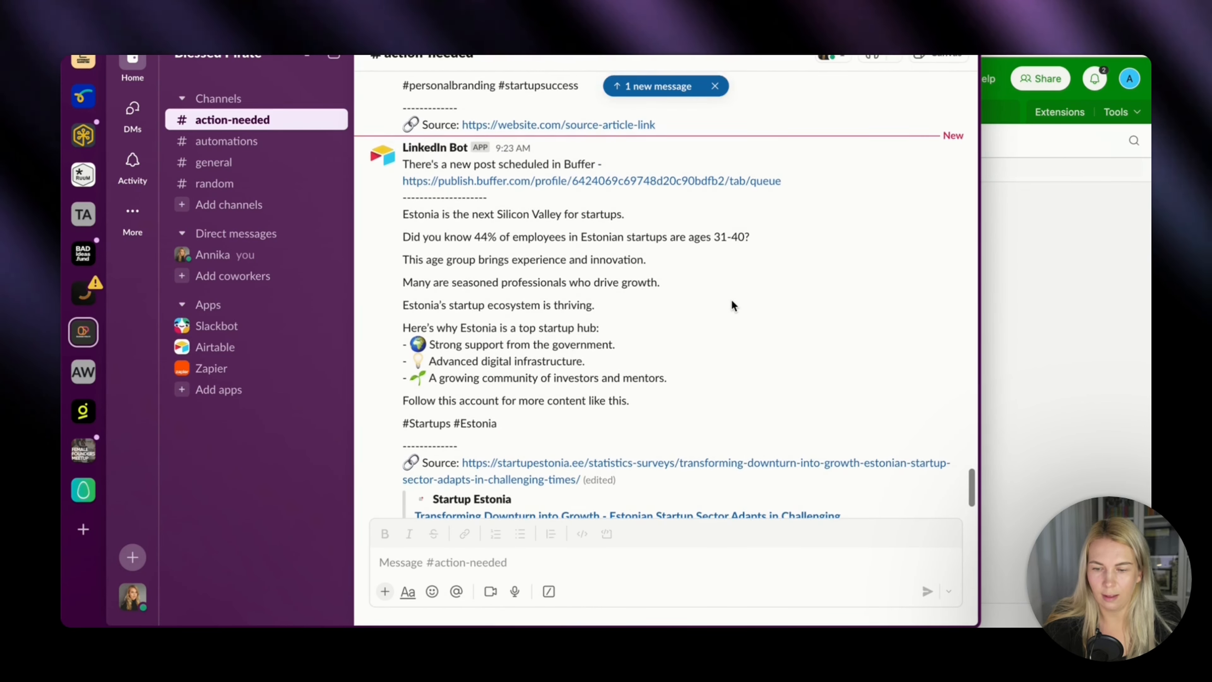
{"action": "scroll", "coordinate": [732, 301], "scroll_direction": "down", "scroll_amount": 3}
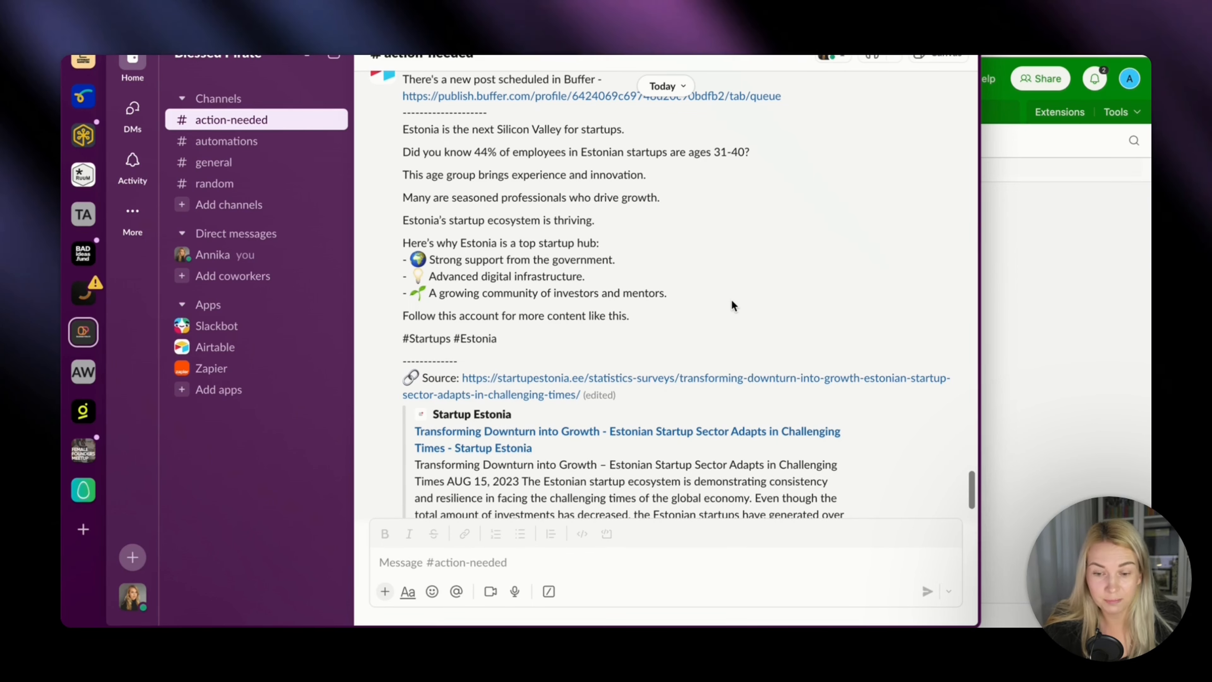
{"action": "scroll", "coordinate": [732, 301], "scroll_direction": "down", "scroll_amount": 1}
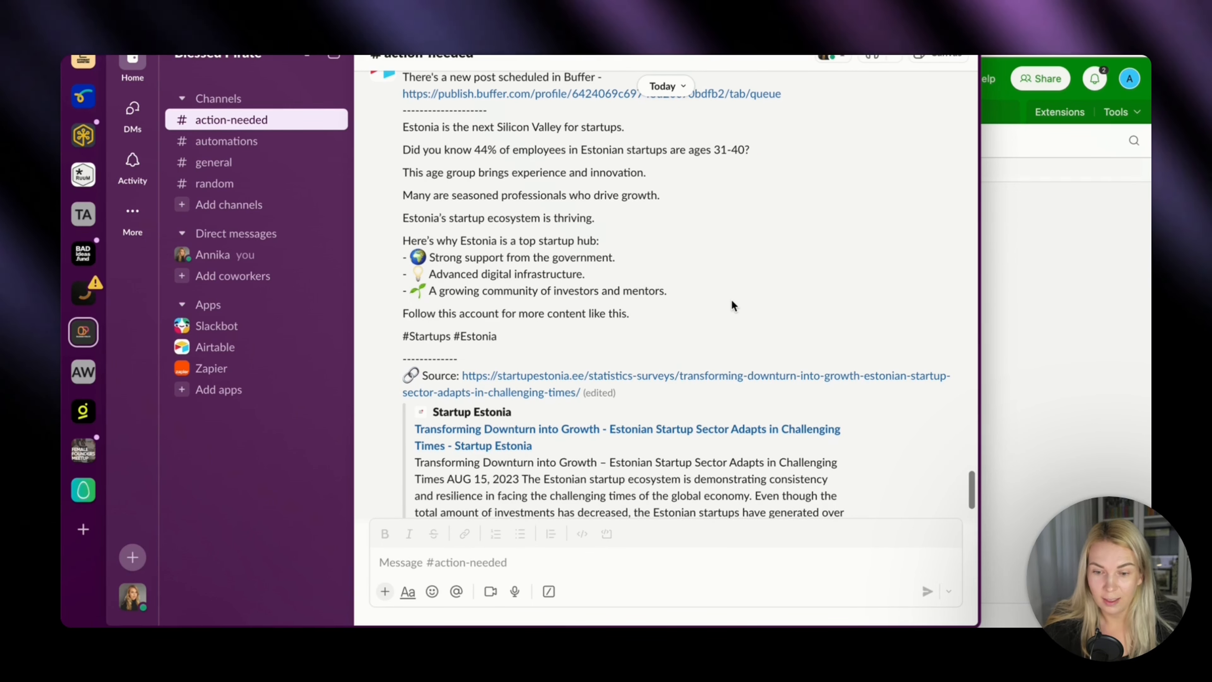
{"action": "scroll", "coordinate": [732, 300], "scroll_direction": "down", "scroll_amount": 1}
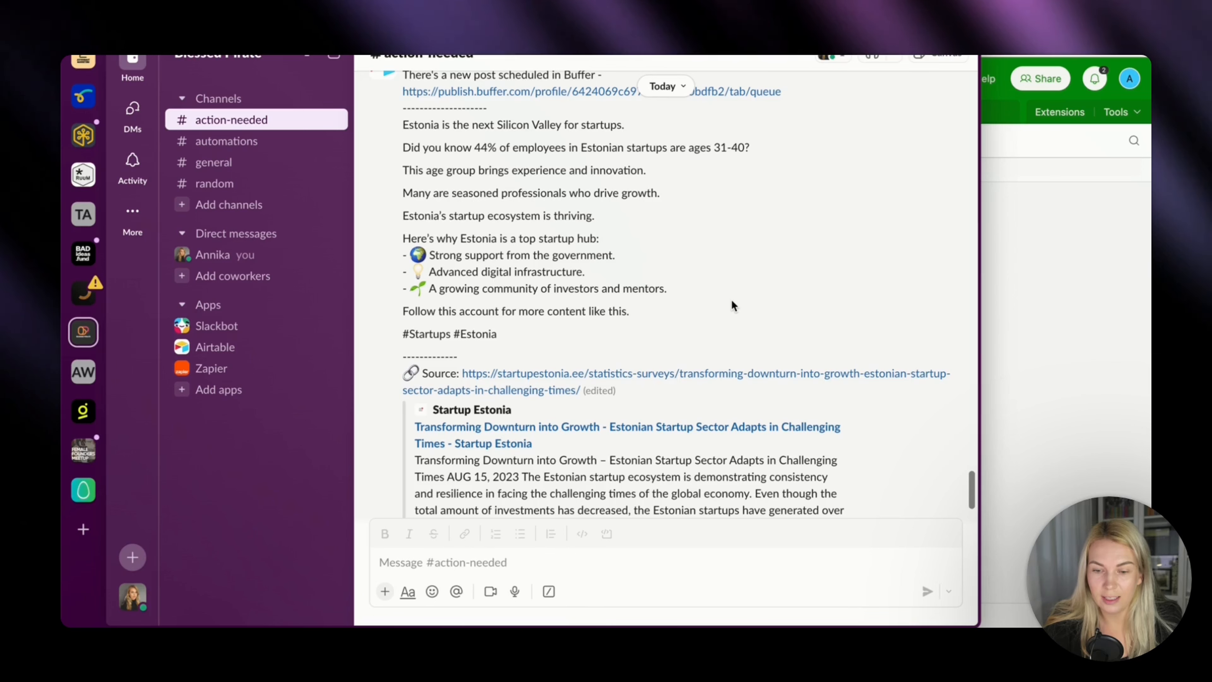
{"action": "scroll", "coordinate": [731, 301], "scroll_direction": "down", "scroll_amount": 3}
{"action": "scroll", "coordinate": [731, 304], "scroll_direction": "down", "scroll_amount": 5}
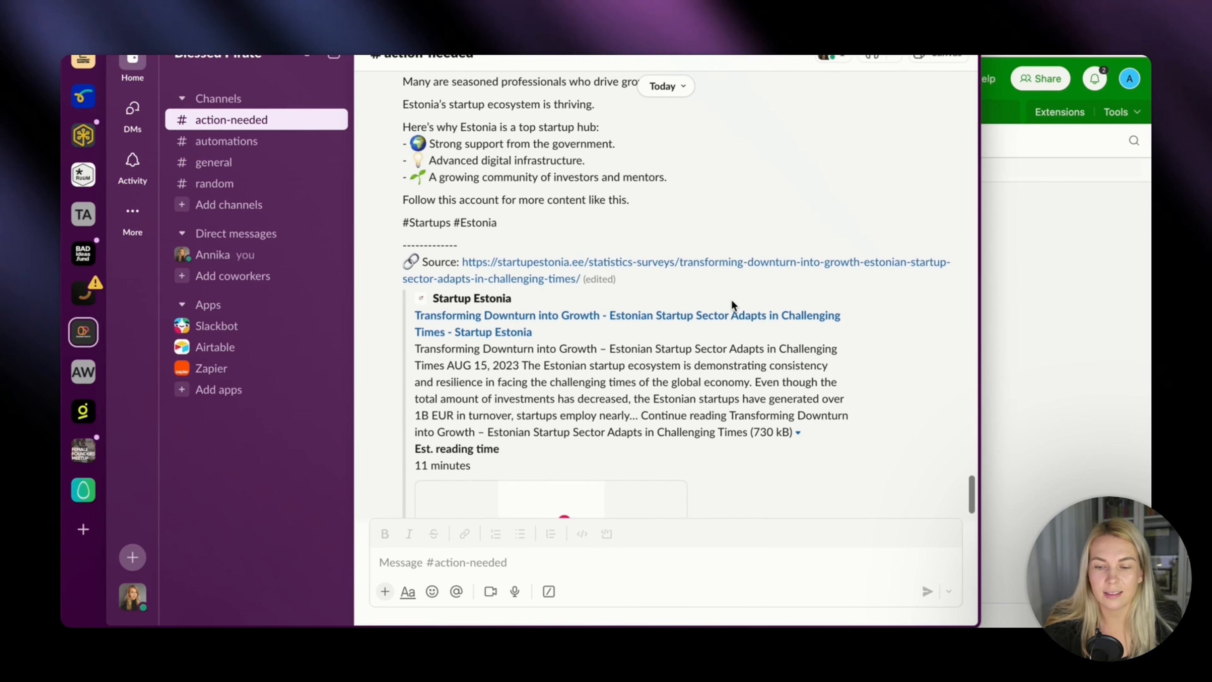
{"action": "scroll", "coordinate": [731, 304], "scroll_direction": "down", "scroll_amount": 6}
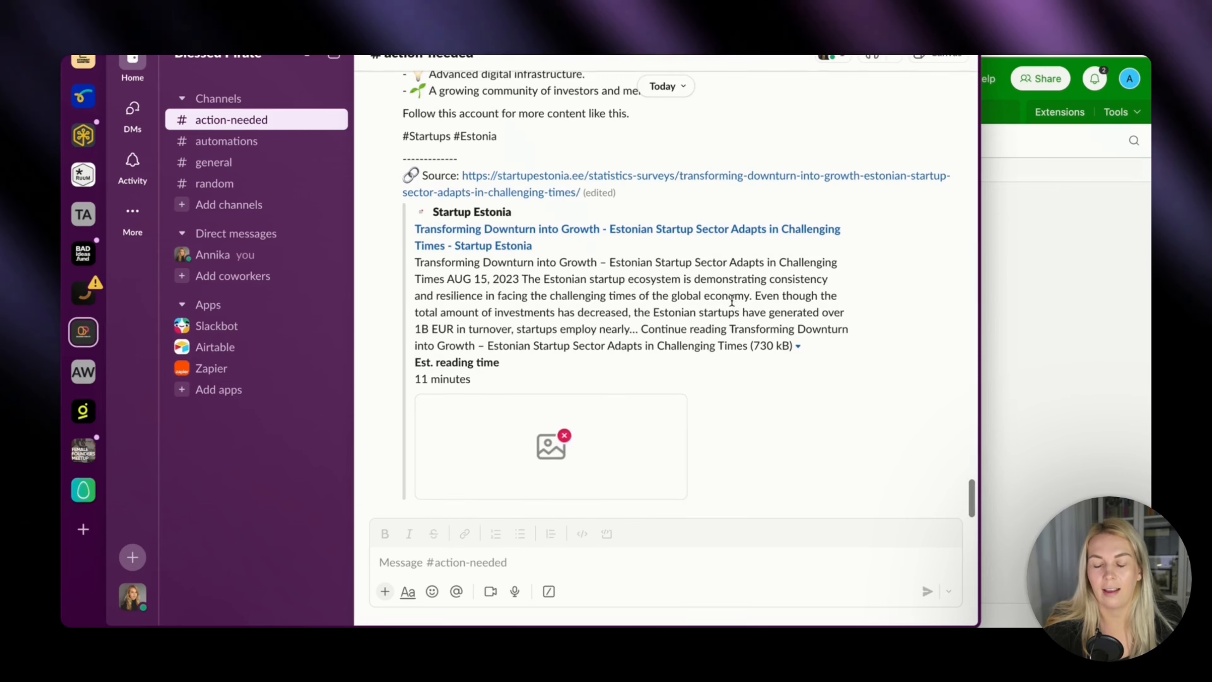
{"action": "scroll", "coordinate": [731, 299], "scroll_direction": "up", "scroll_amount": 15}
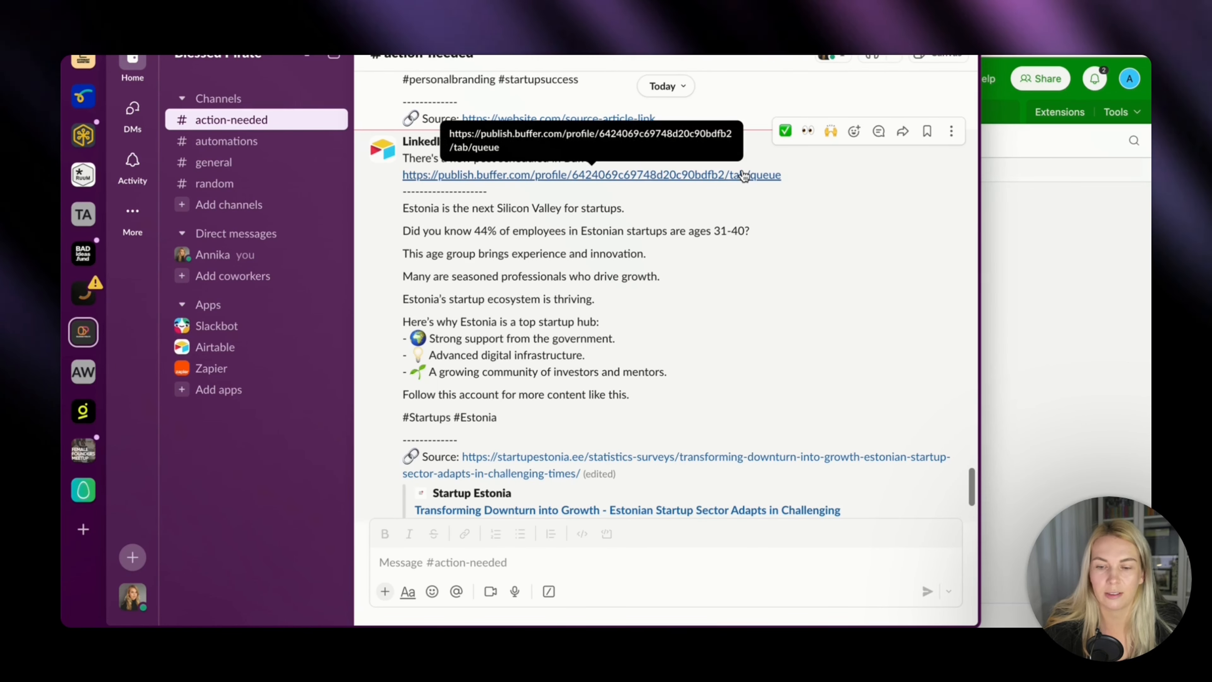
{"action": "left_click", "coordinate": [1071, 328]}
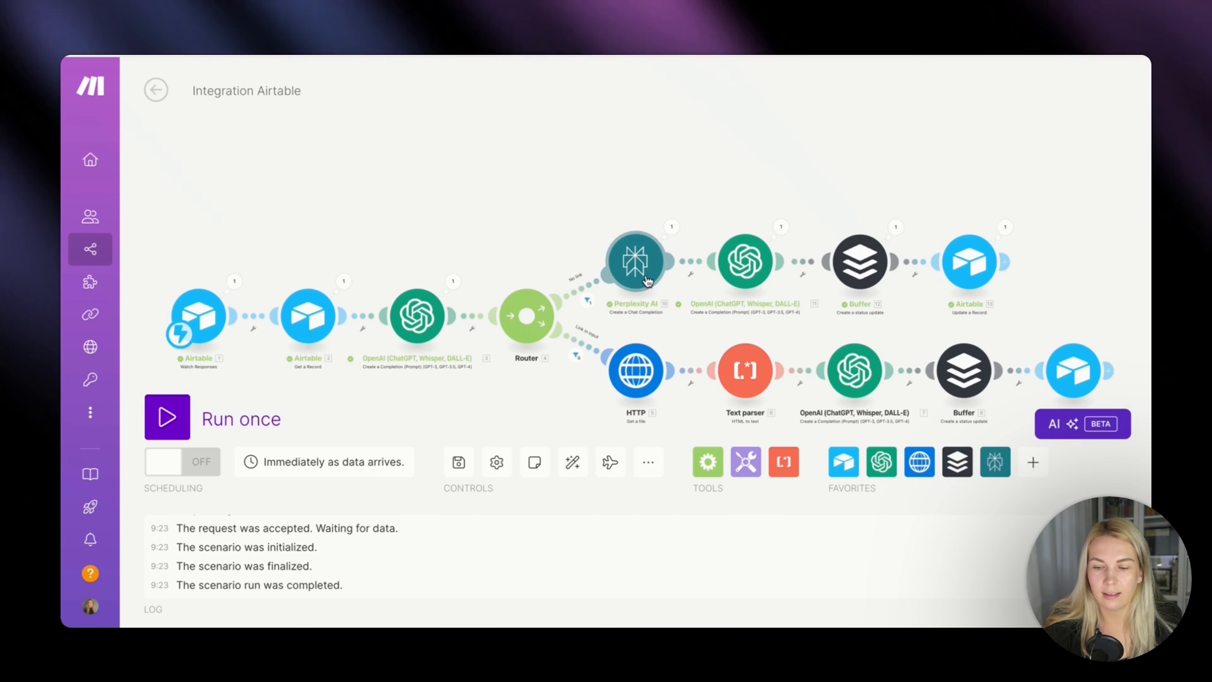
{"action": "scroll", "coordinate": [648, 282], "scroll_direction": "down", "scroll_amount": 1}
{"action": "left_click_drag", "start_coordinate": [718, 167], "coordinate": [693, 110]}
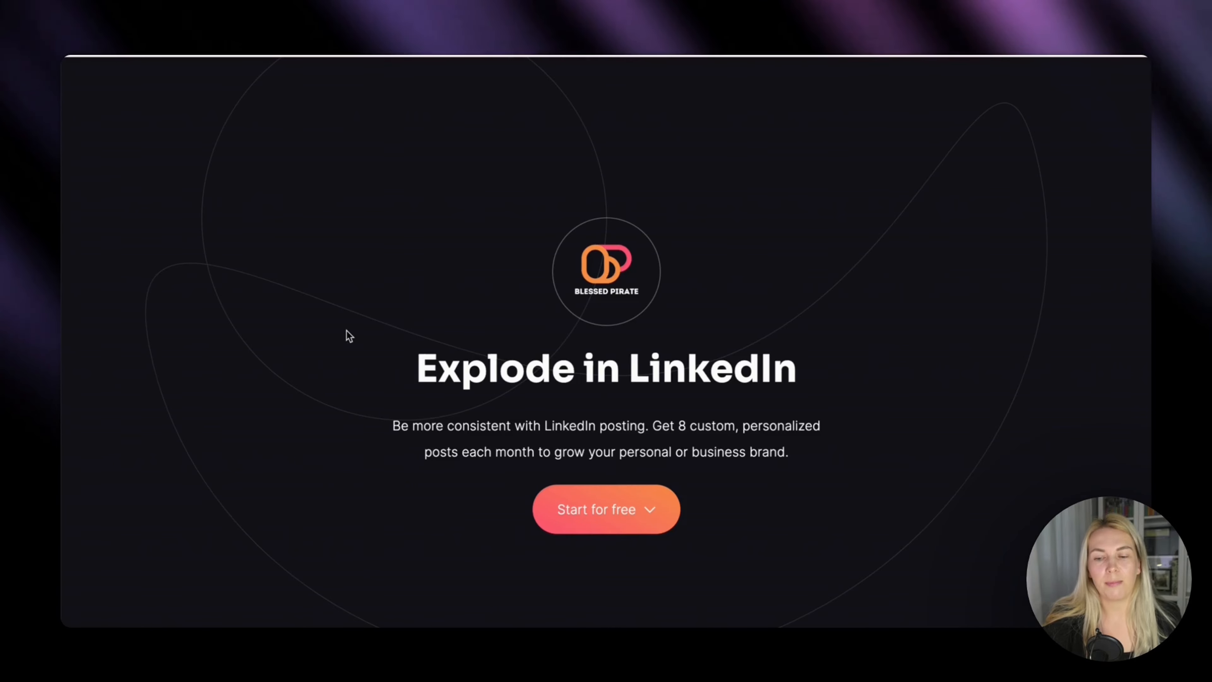
{"action": "scroll", "coordinate": [349, 335], "scroll_direction": "down", "scroll_amount": 2}
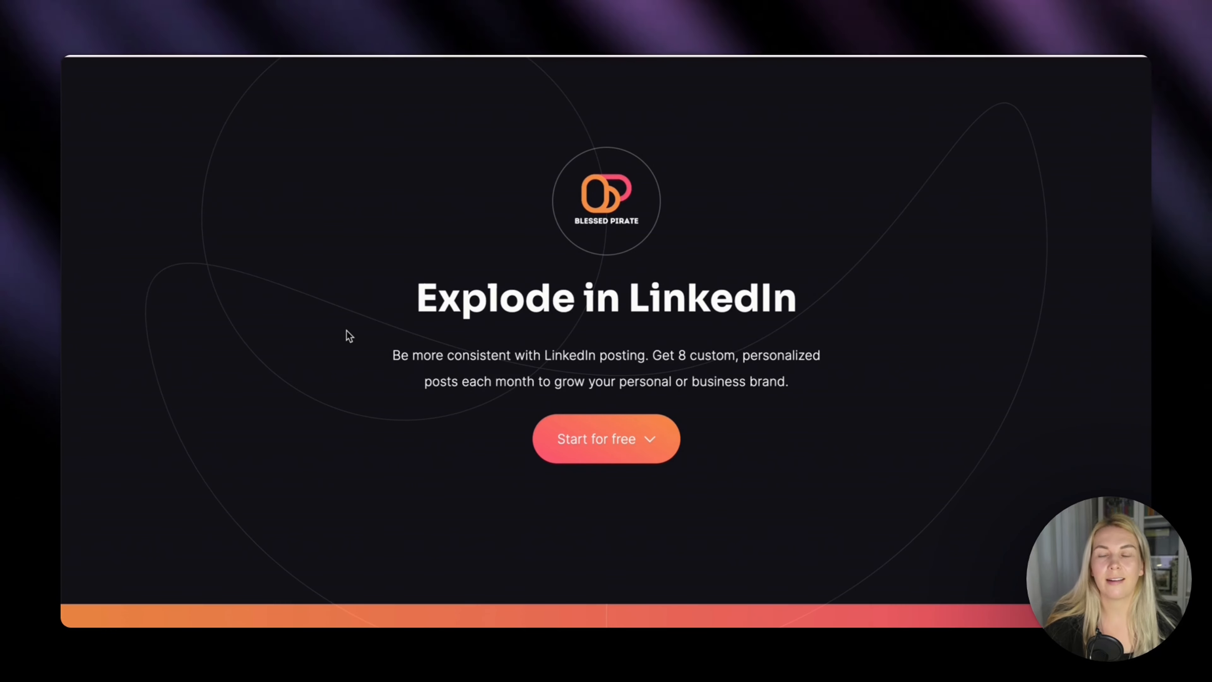